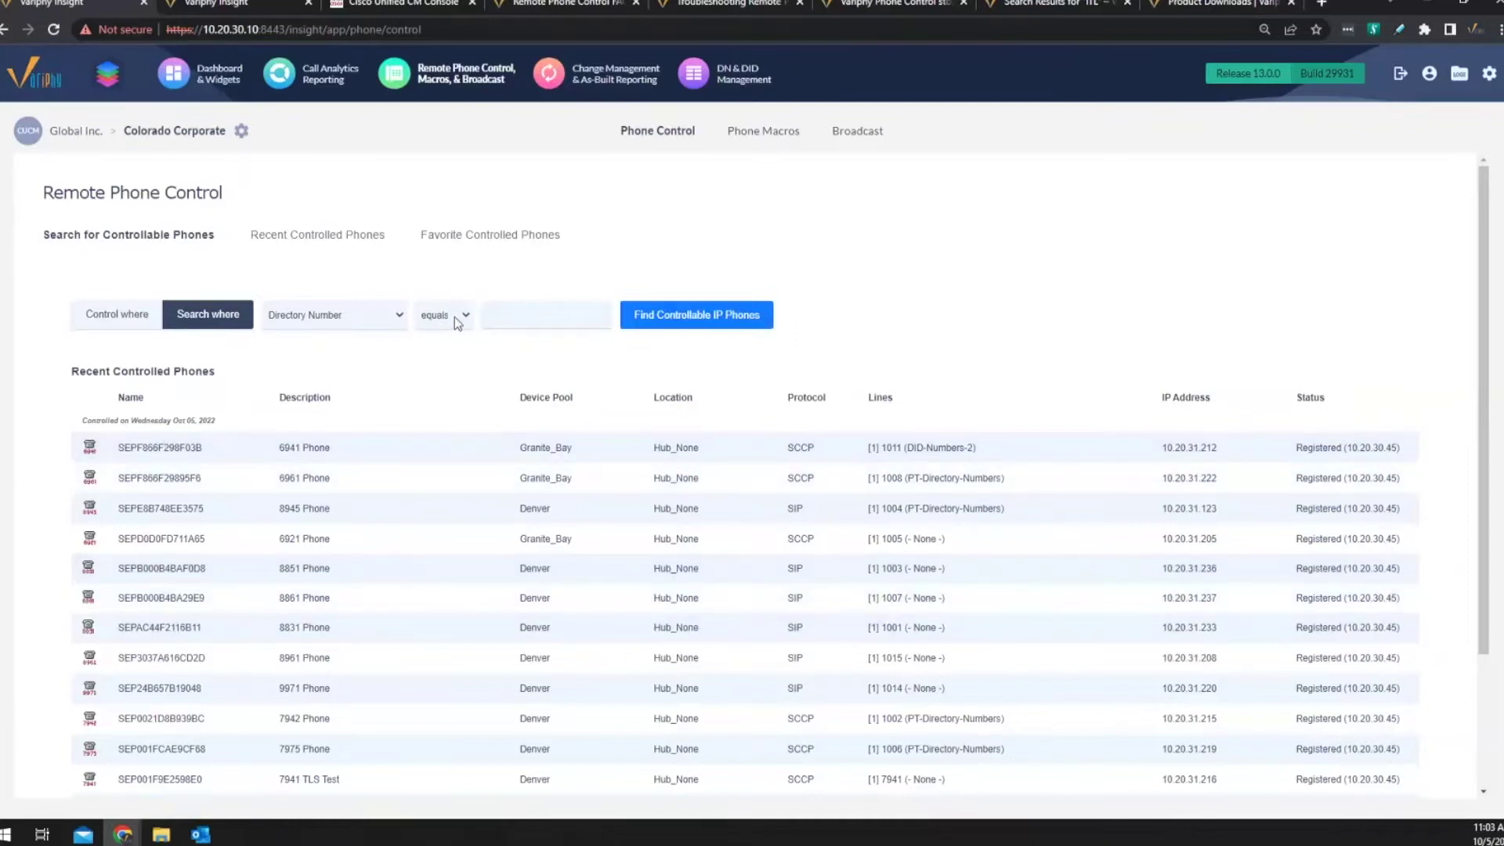
# Step: Review the available search fields and match operators for finding controllable phones
pyautogui.click(395, 322)
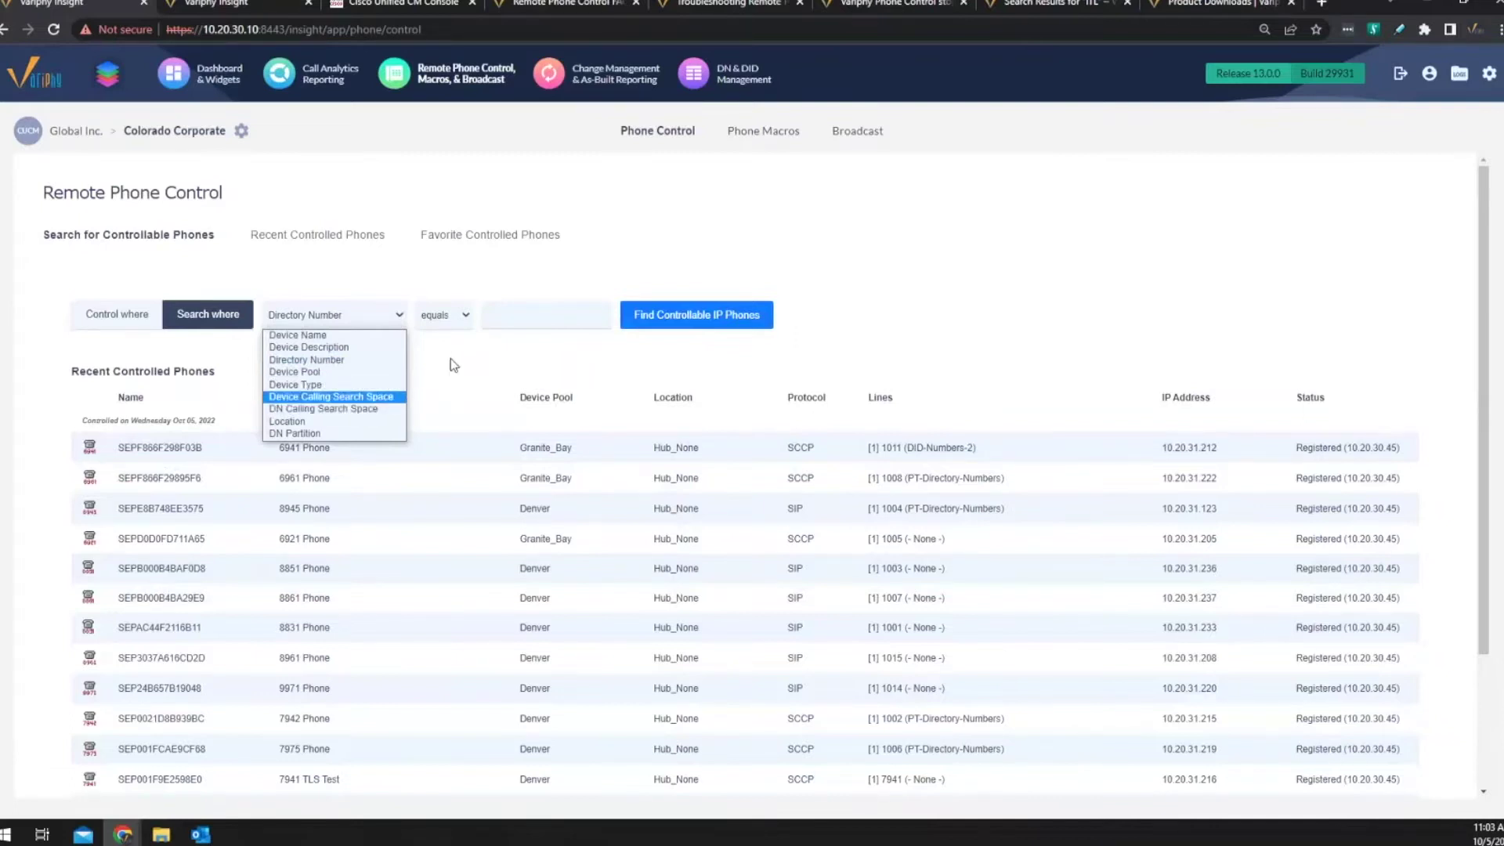
pyautogui.click(1040, 237)
pyautogui.click(467, 323)
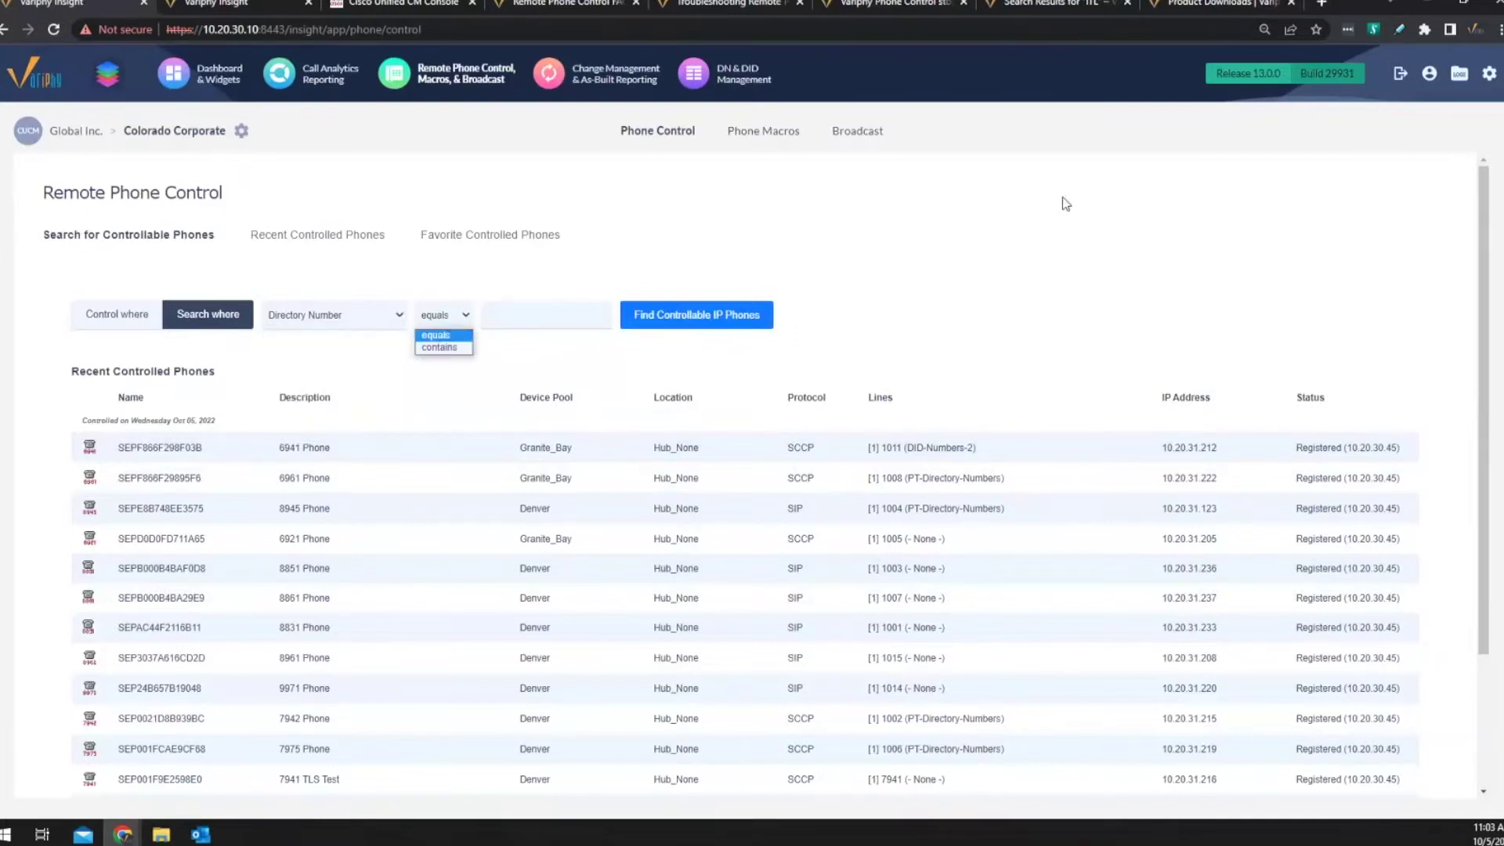
pyautogui.click(1029, 239)
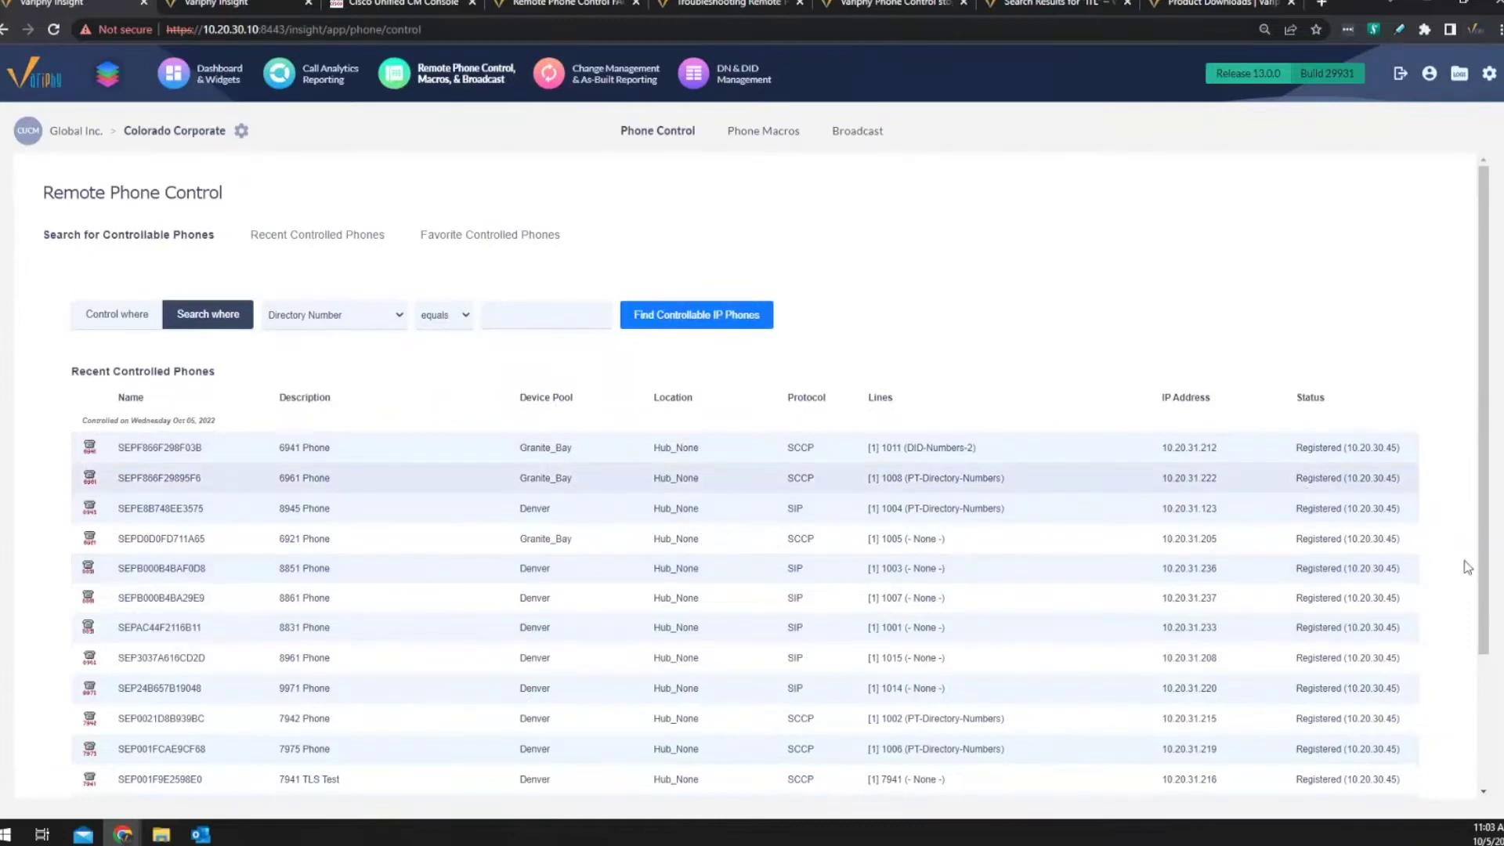
# Step: Look through the full list of recently controlled phones
pyautogui.scroll(-3, 1475, 584)
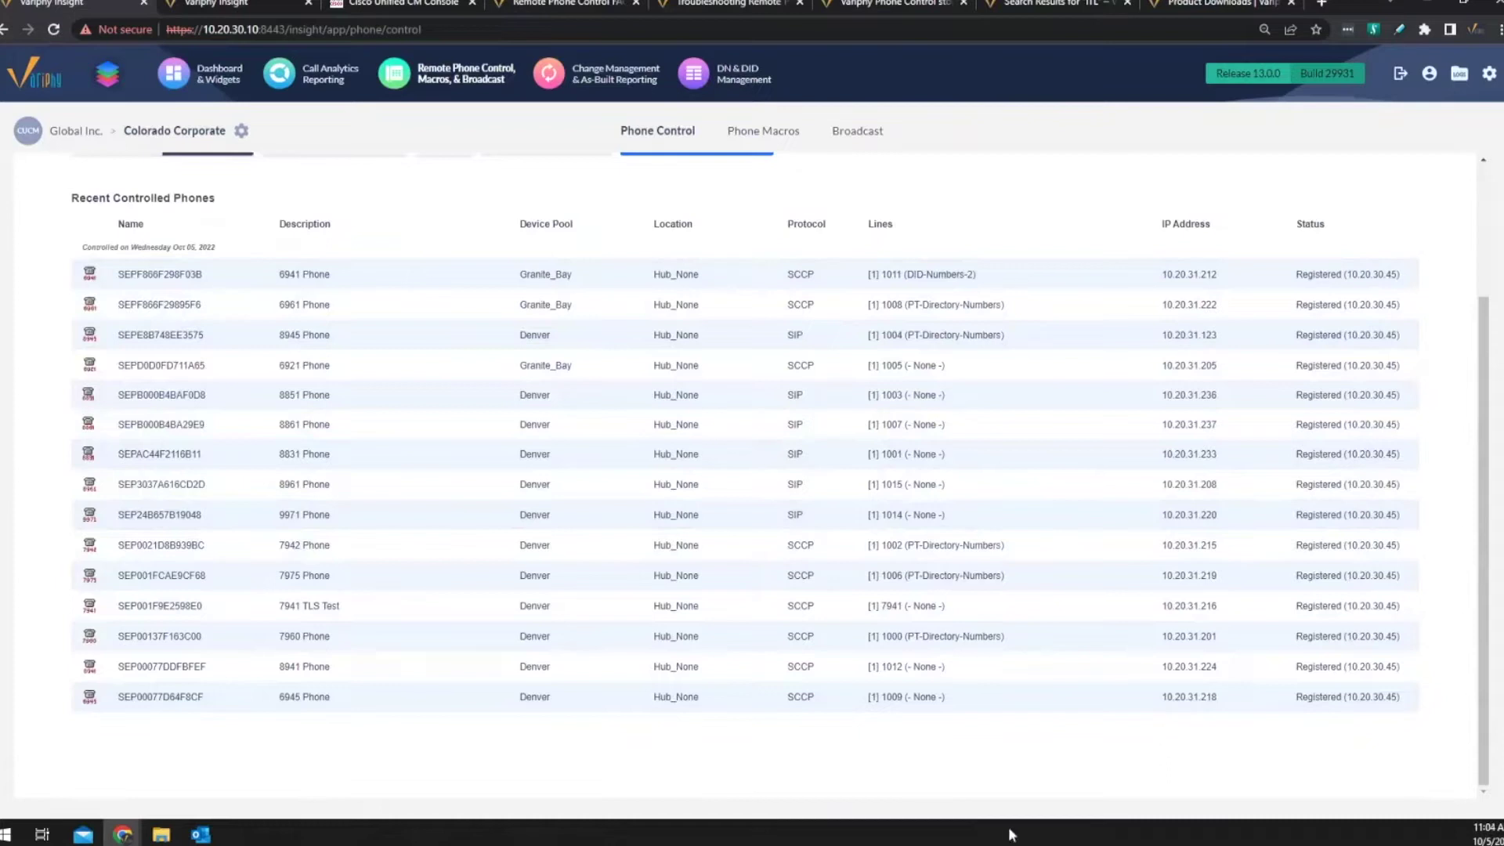
pyautogui.scroll(1, 969, 724)
pyautogui.scroll(2, 967, 722)
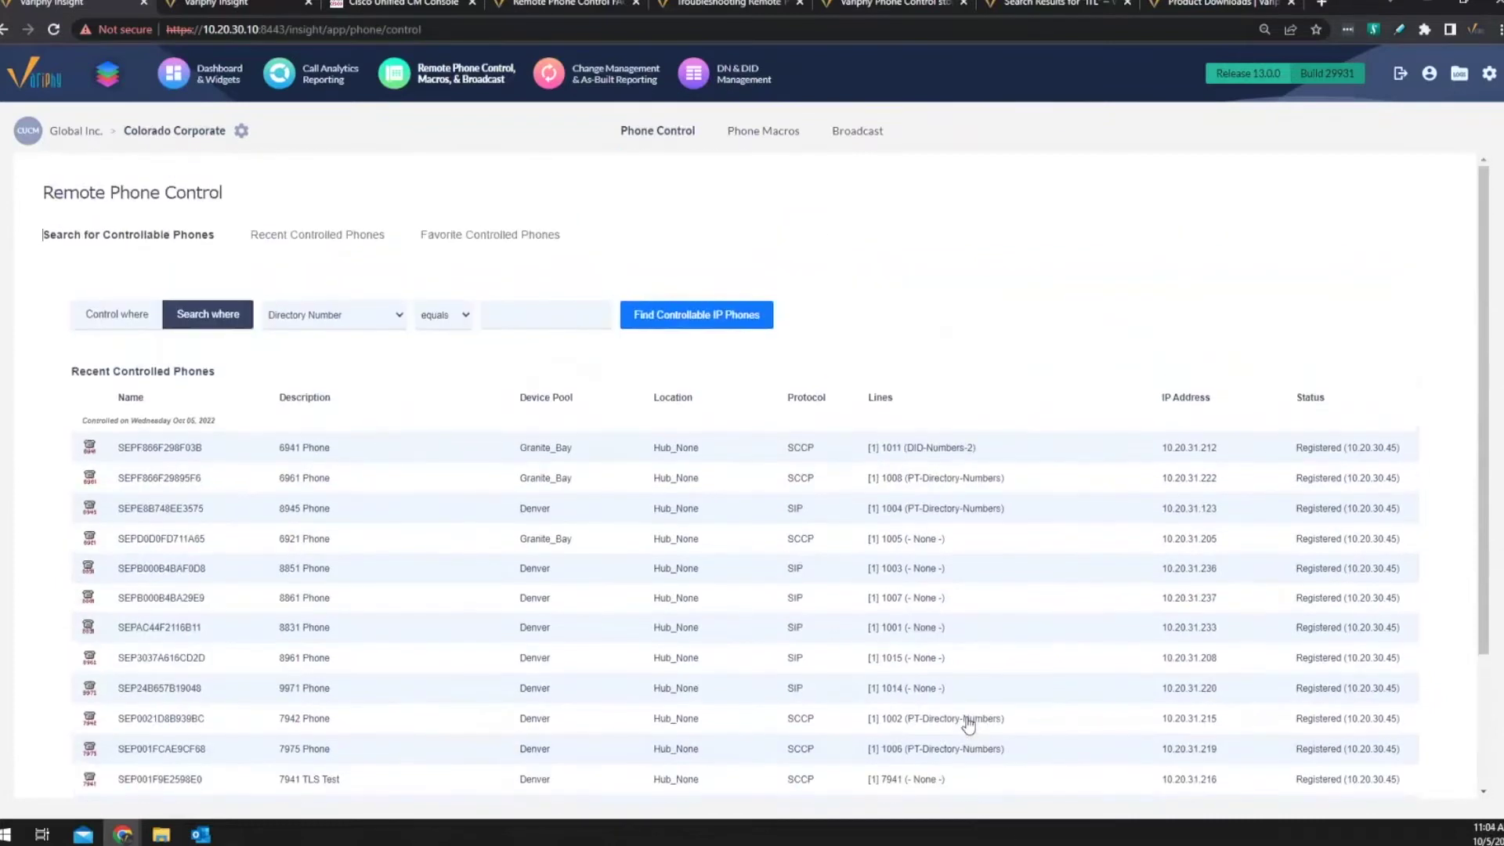
pyautogui.scroll(-2, 962, 721)
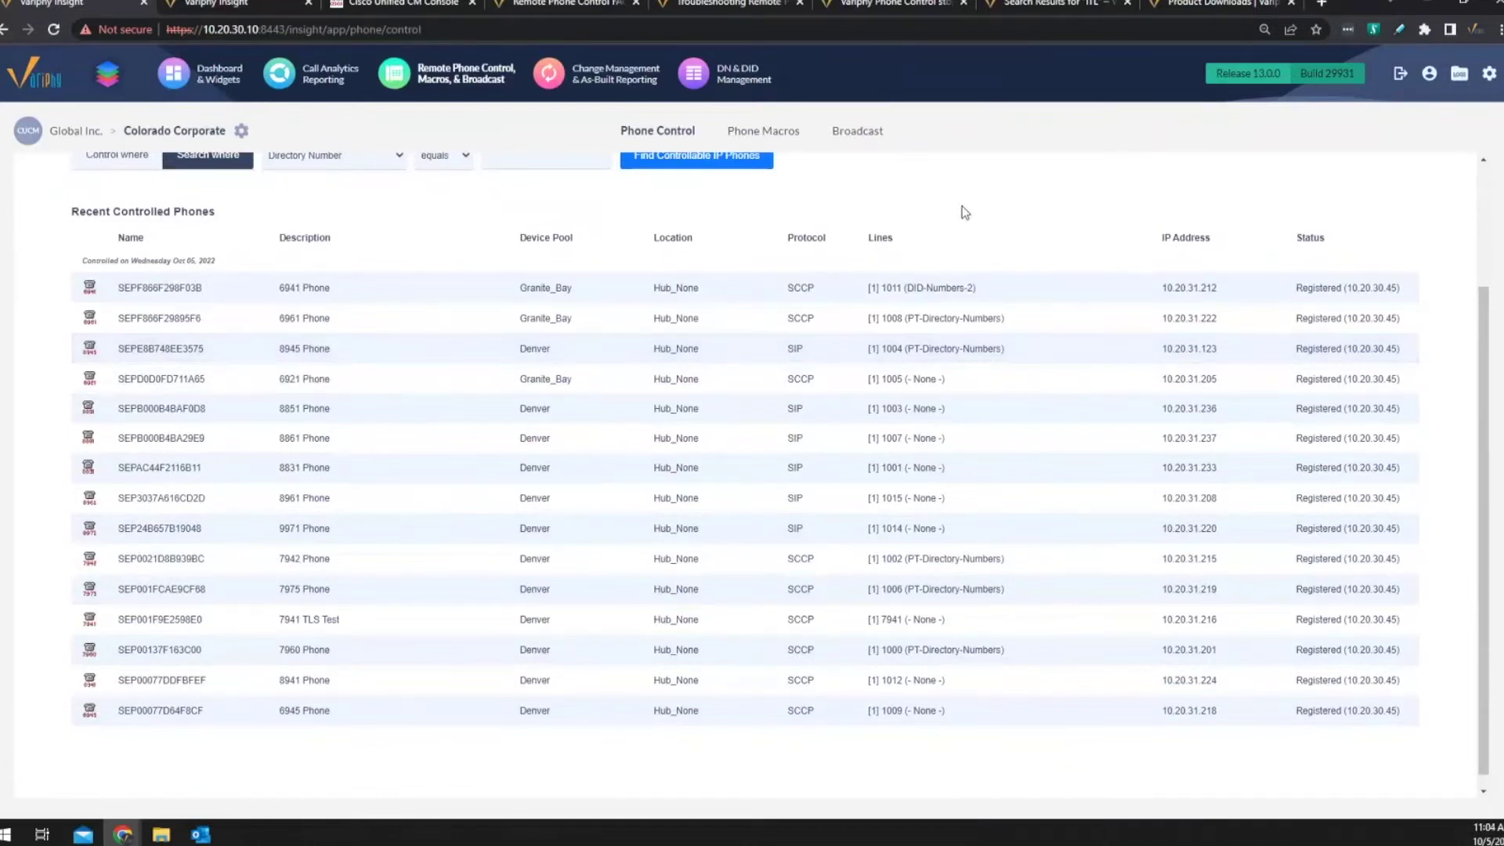
pyautogui.scroll(2, 959, 211)
# Step: Review the Phone Macros page's macro list, sub sets and execution options, and return to Phone Control
pyautogui.click(785, 135)
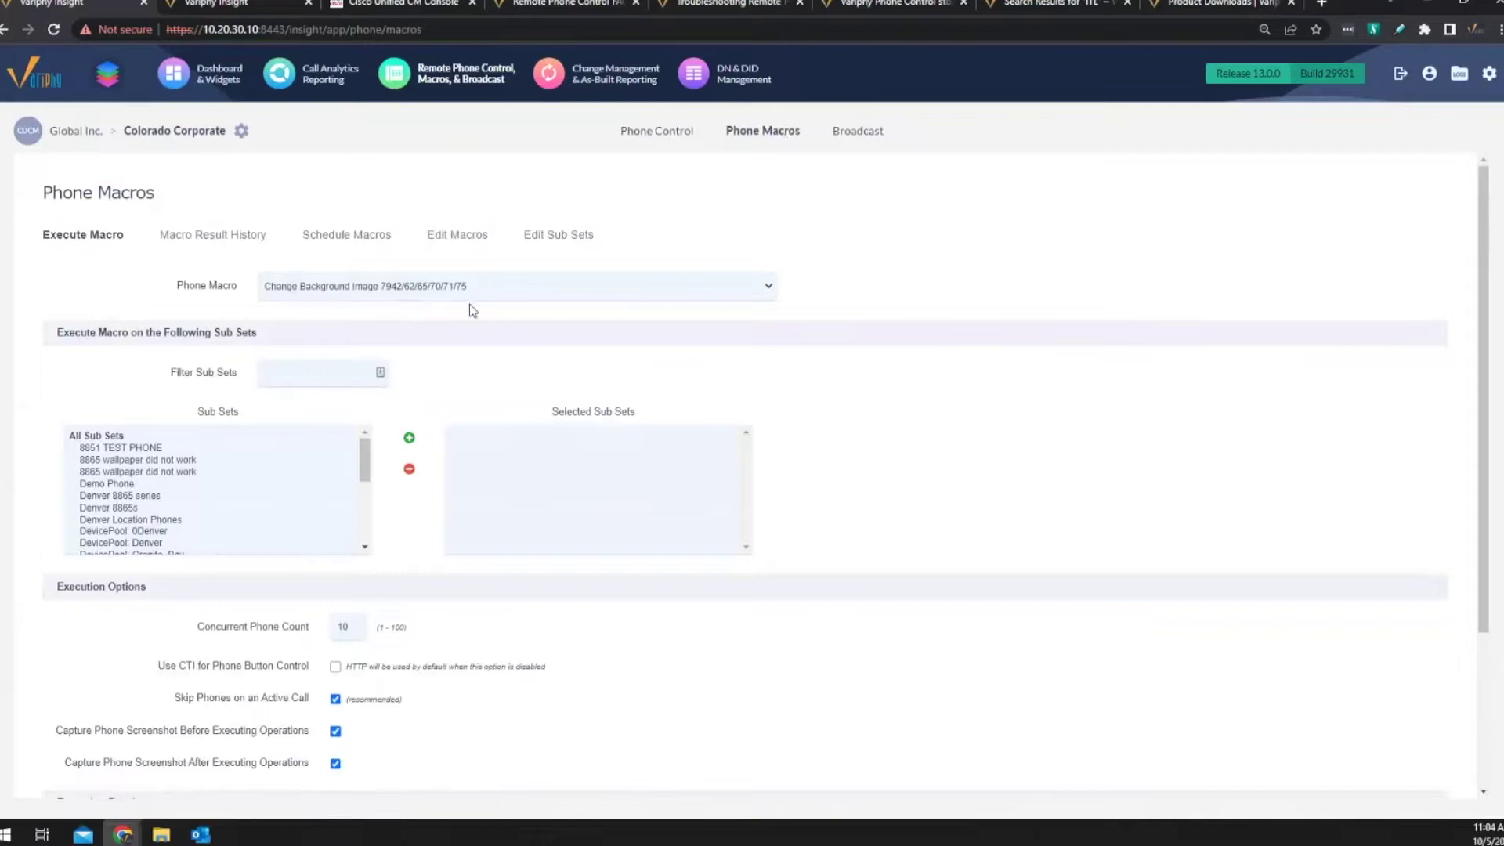
pyautogui.click(769, 291)
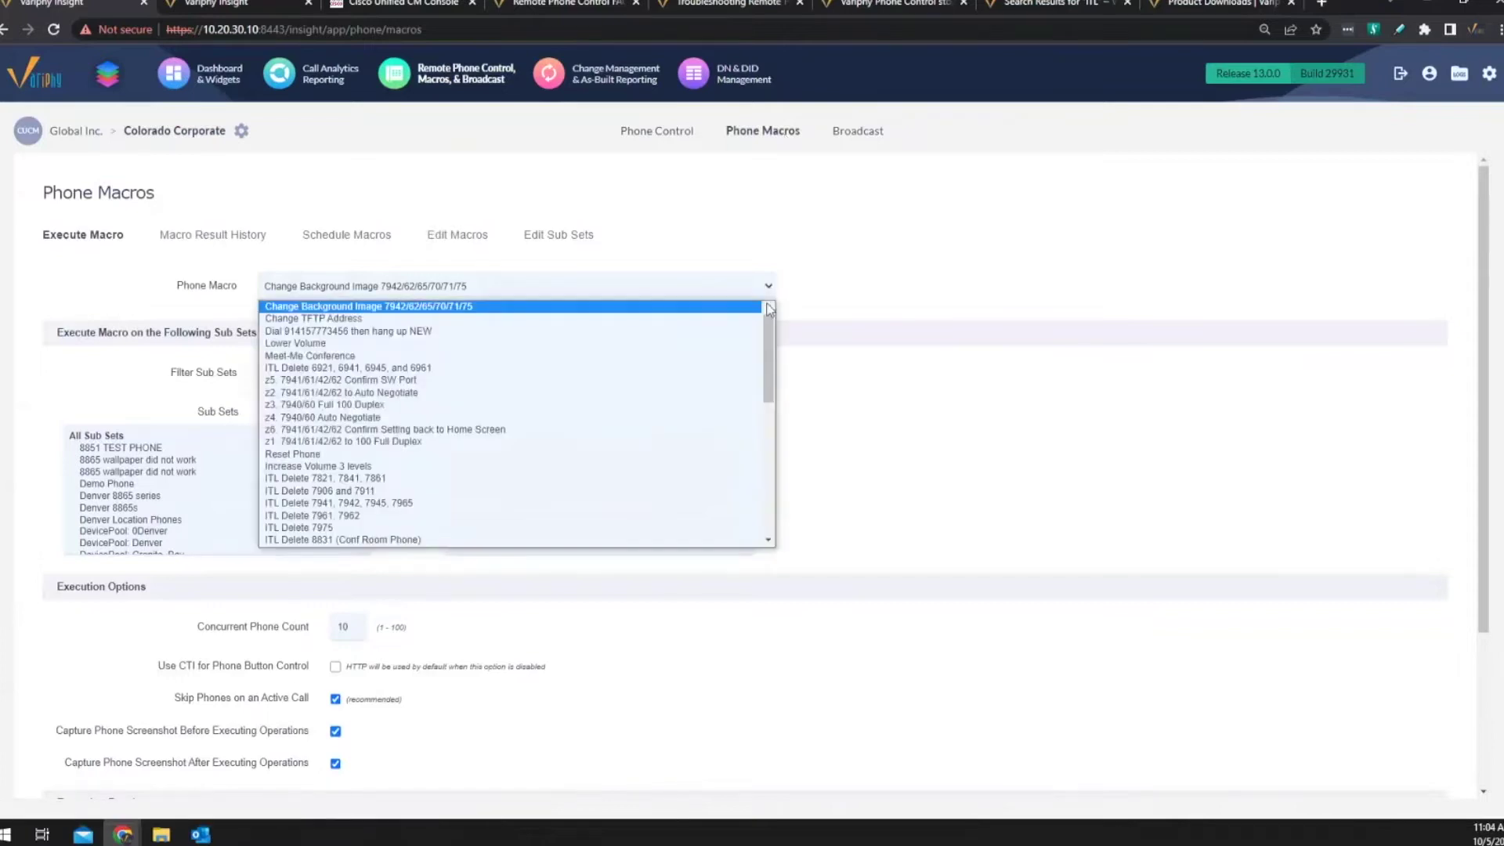
pyautogui.click(857, 286)
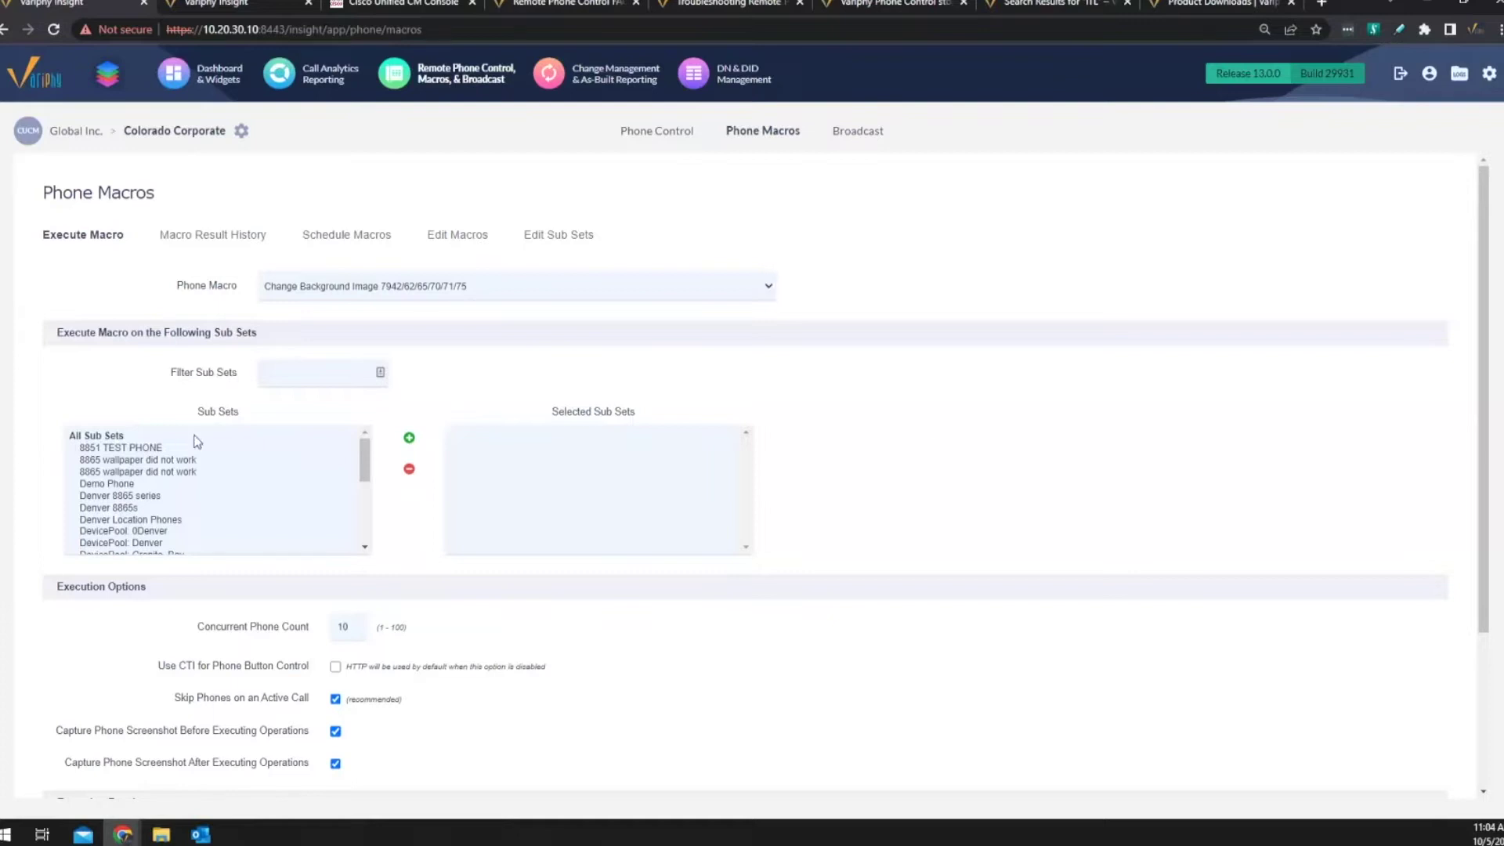
pyautogui.moveTo(361, 455)
pyautogui.mouseDown()
pyautogui.moveTo(355, 495)
pyautogui.moveTo(357, 460)
pyautogui.mouseUp()
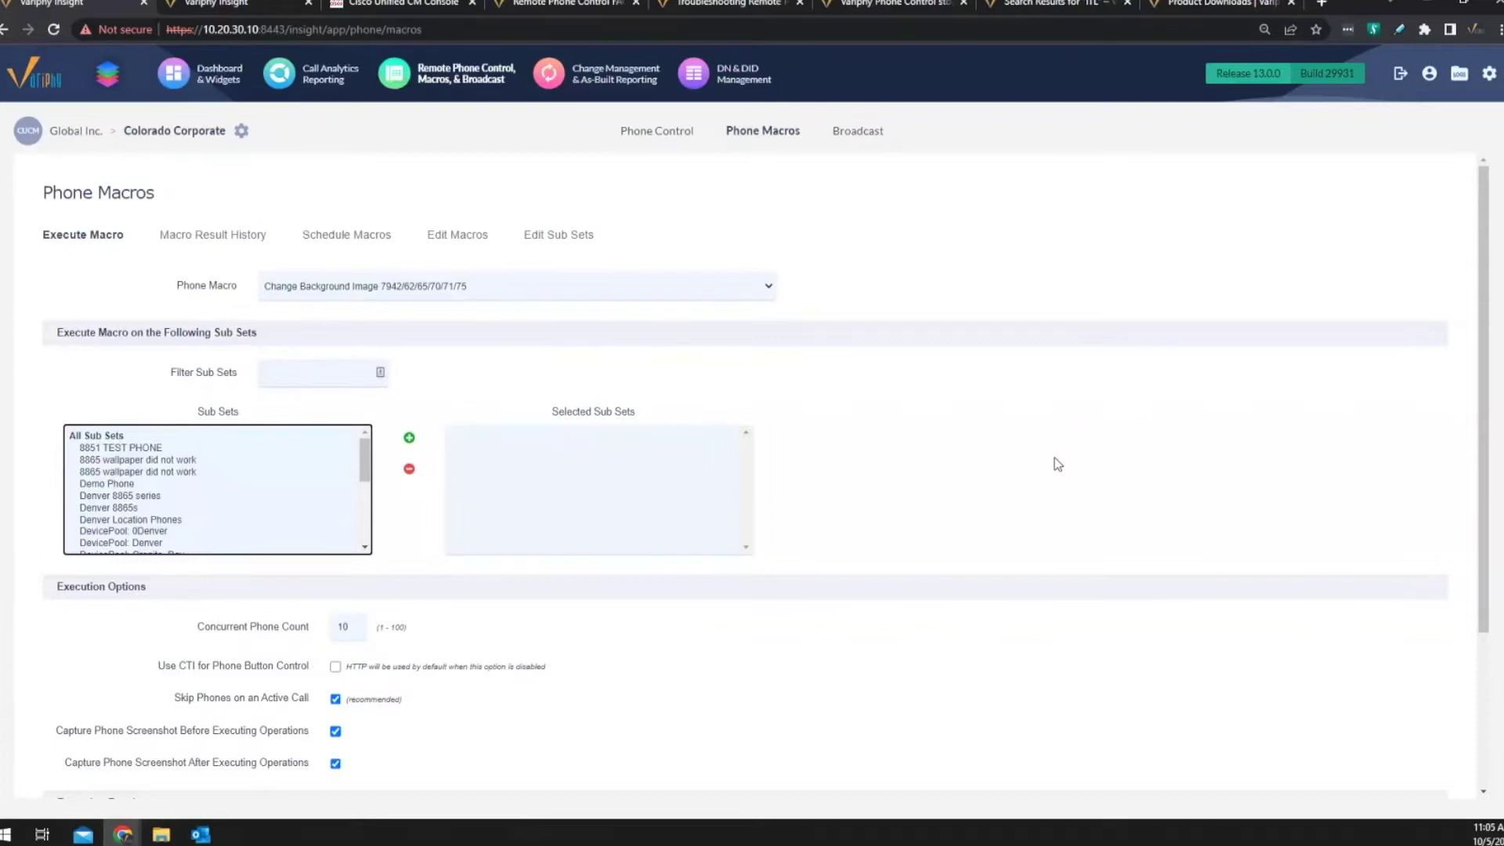
pyautogui.scroll(-2, 1057, 464)
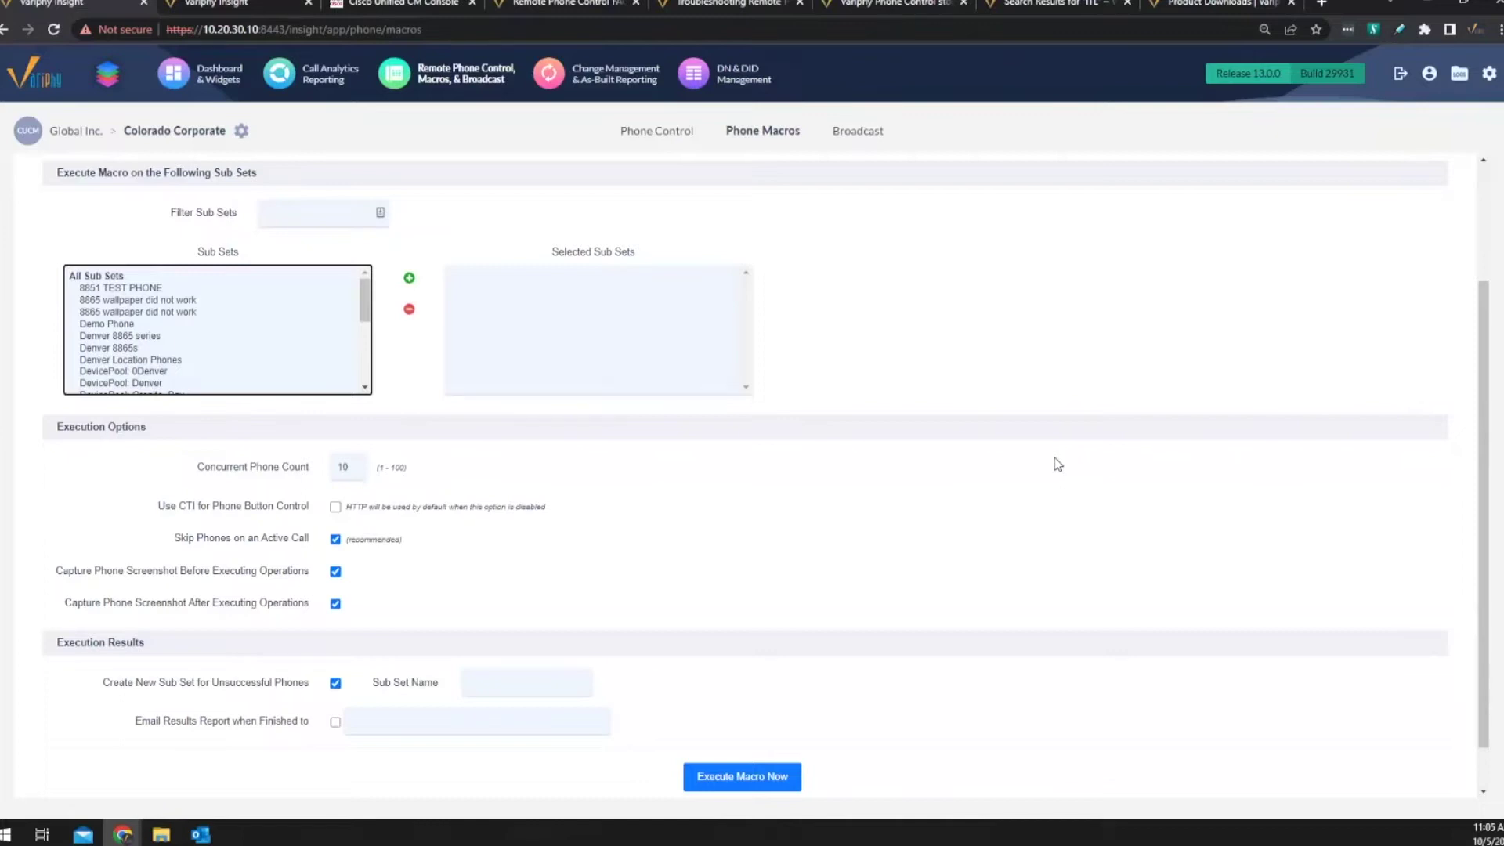
pyautogui.scroll(2, 1058, 464)
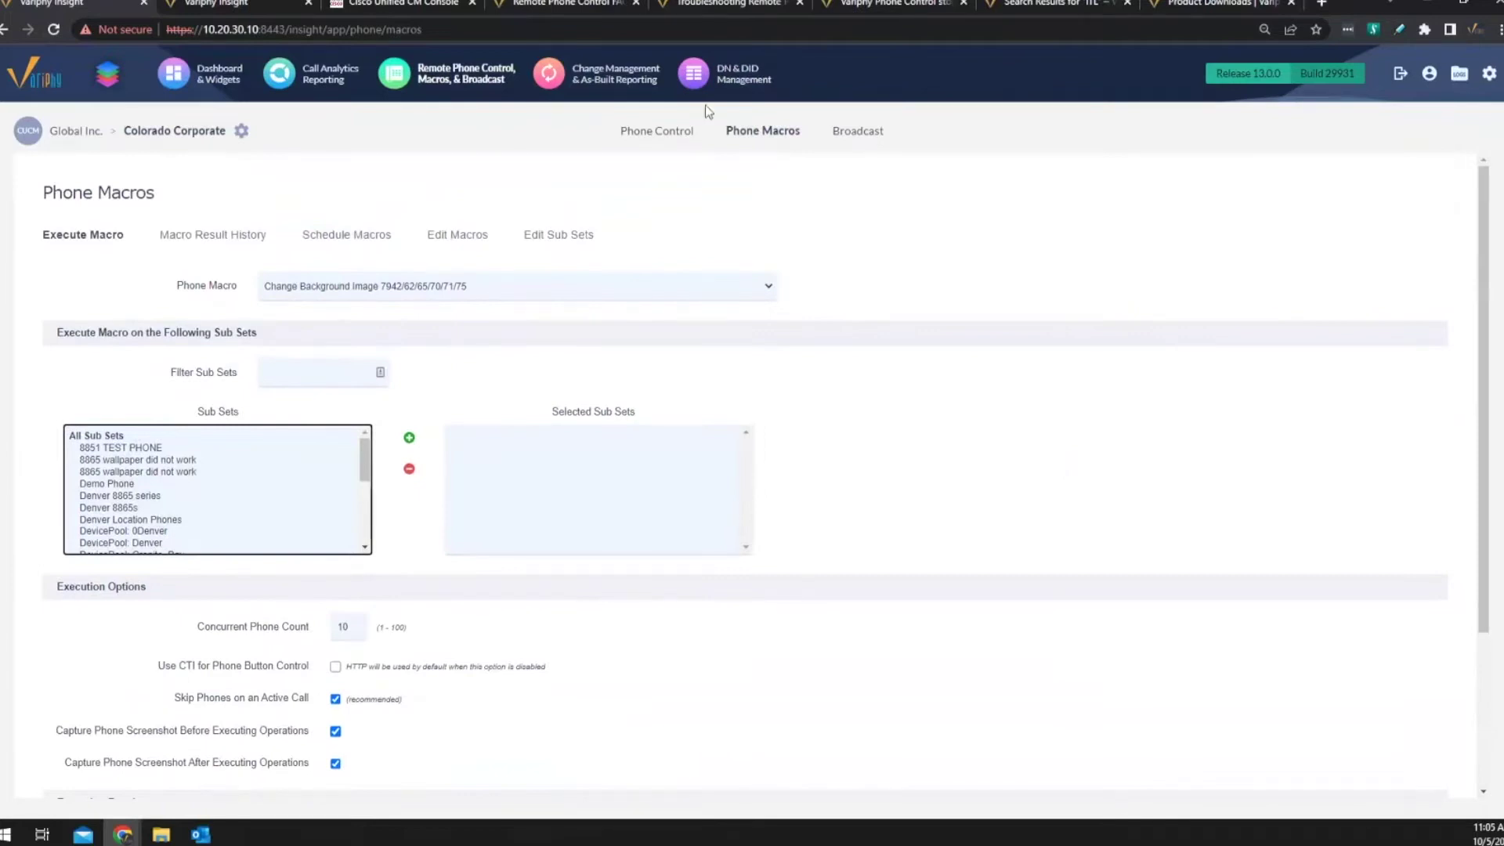
pyautogui.click(681, 137)
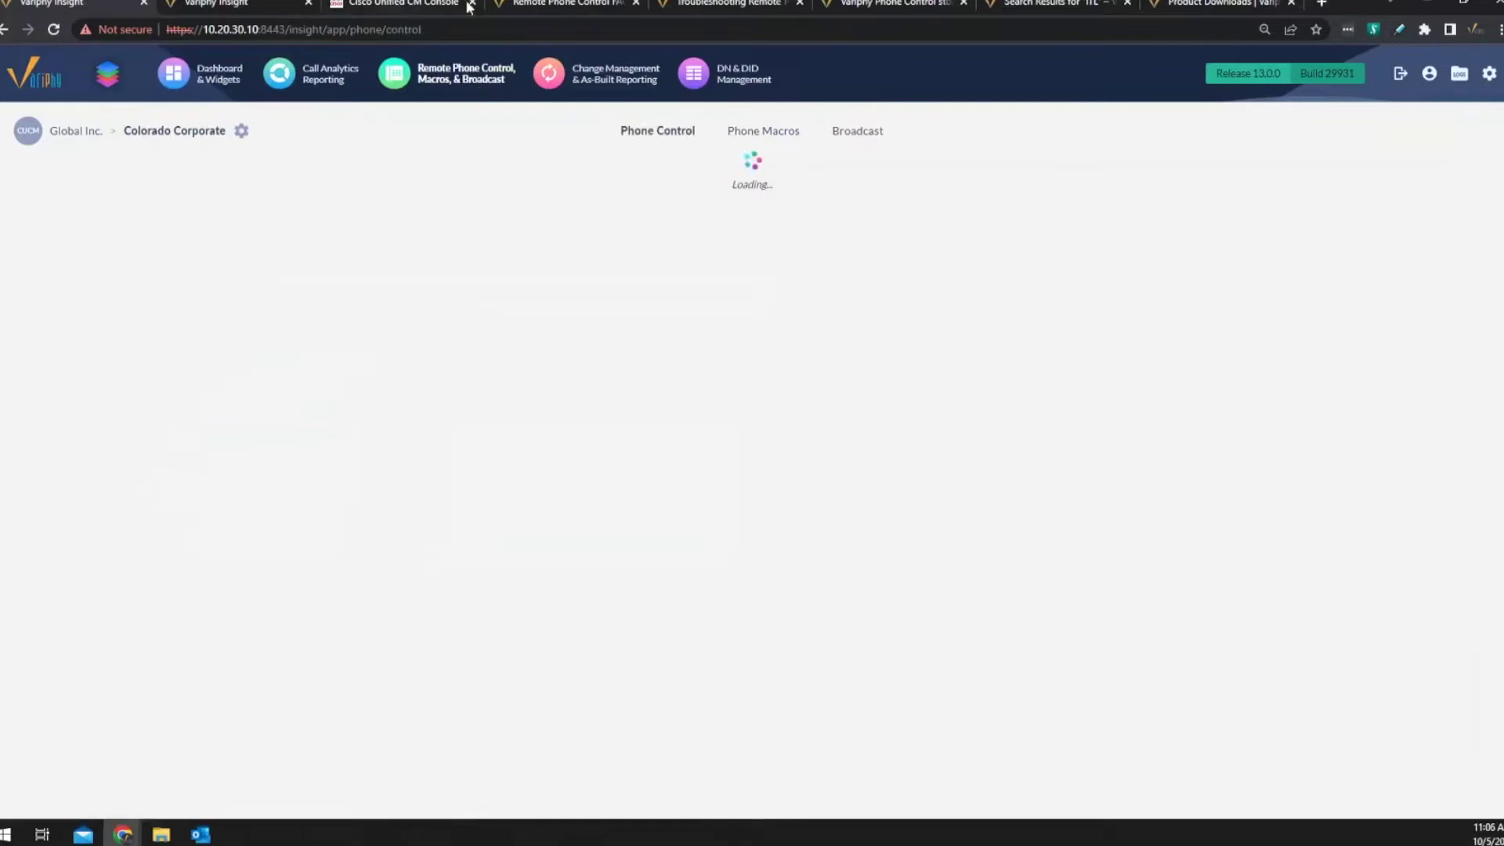
# Step: Switch to the Remote Phone Control FAQ article and read which Cisco IP phone models are supported
pyautogui.click(572, 4)
pyautogui.scroll(20, 1426, 303)
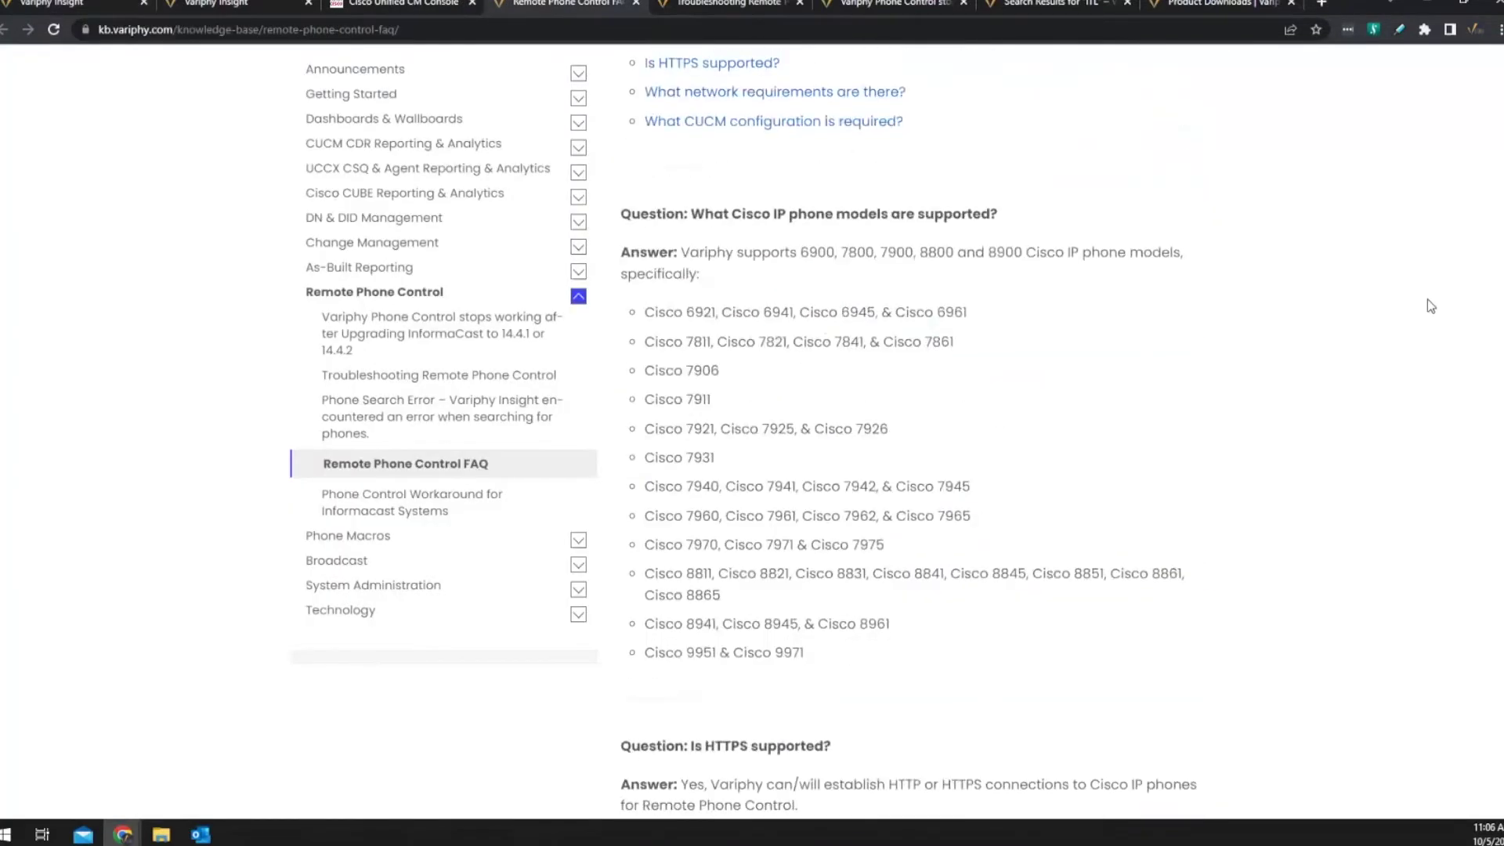
pyautogui.scroll(-1, 1430, 305)
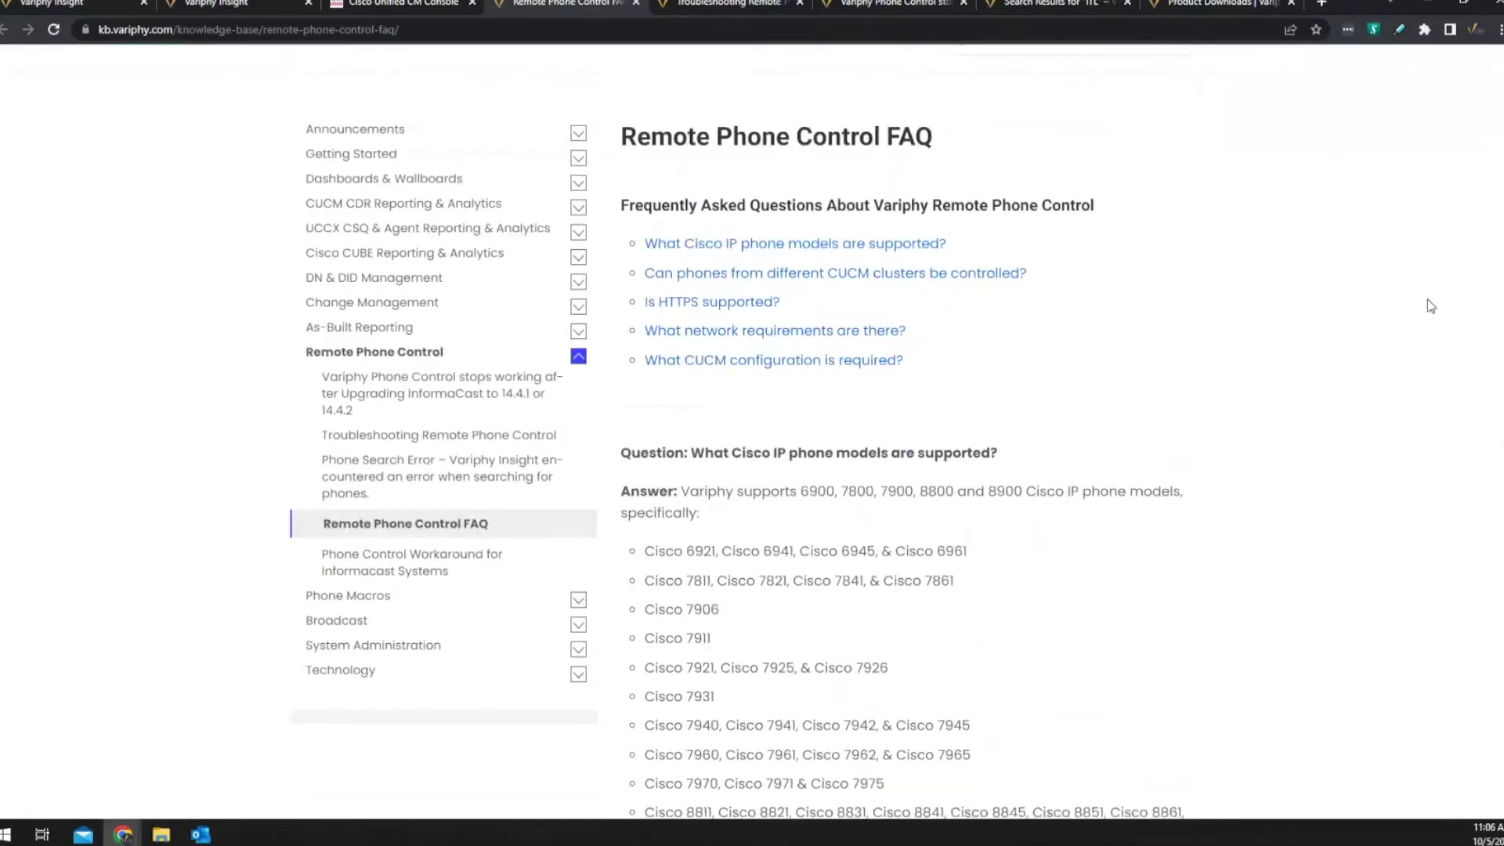
pyautogui.scroll(-1, 1430, 306)
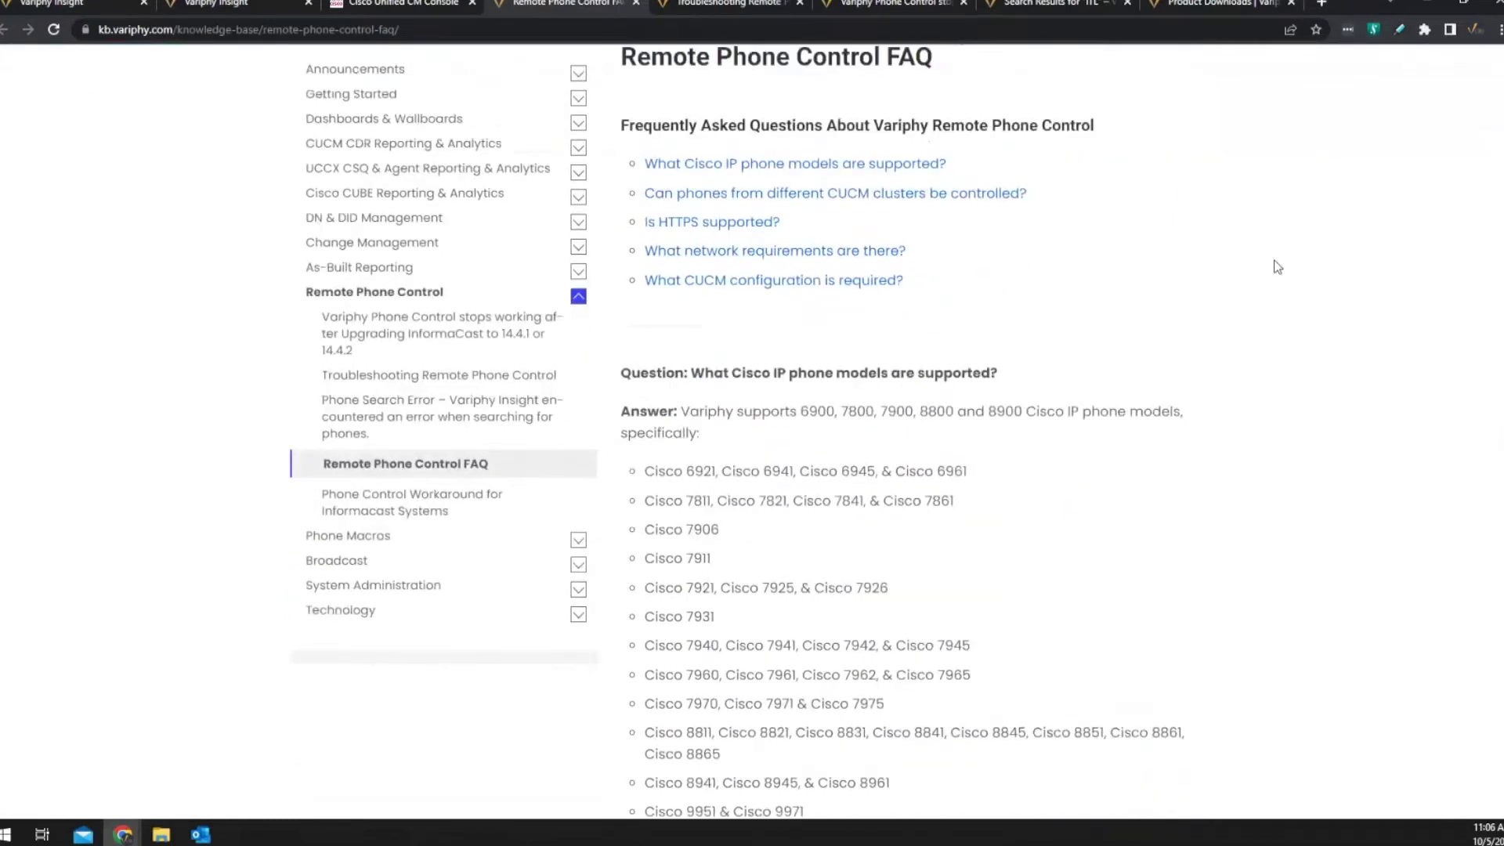
pyautogui.scroll(-2, 1346, 269)
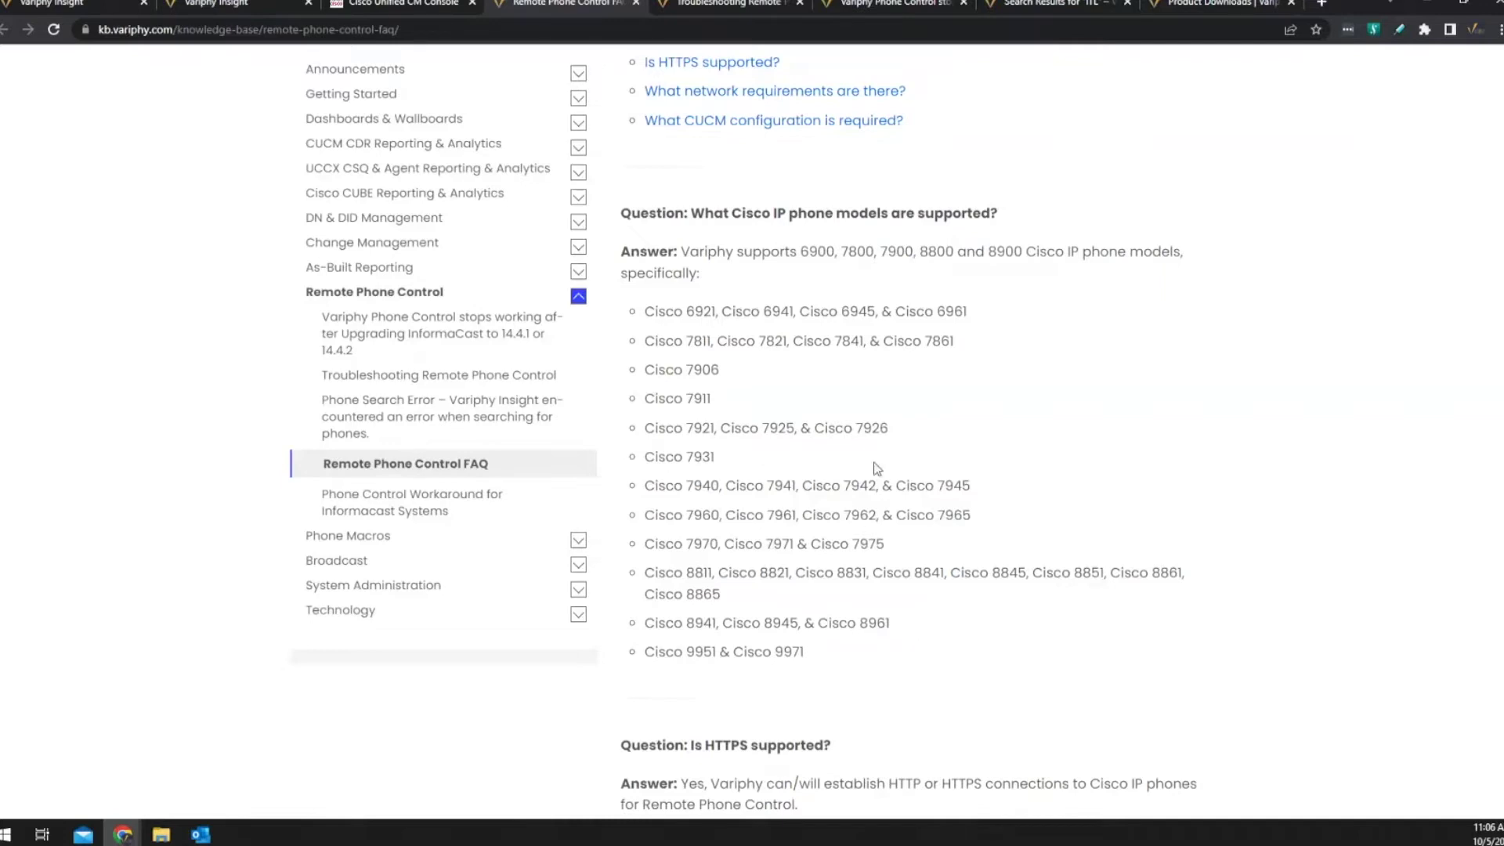
pyautogui.scroll(-2, 1124, 430)
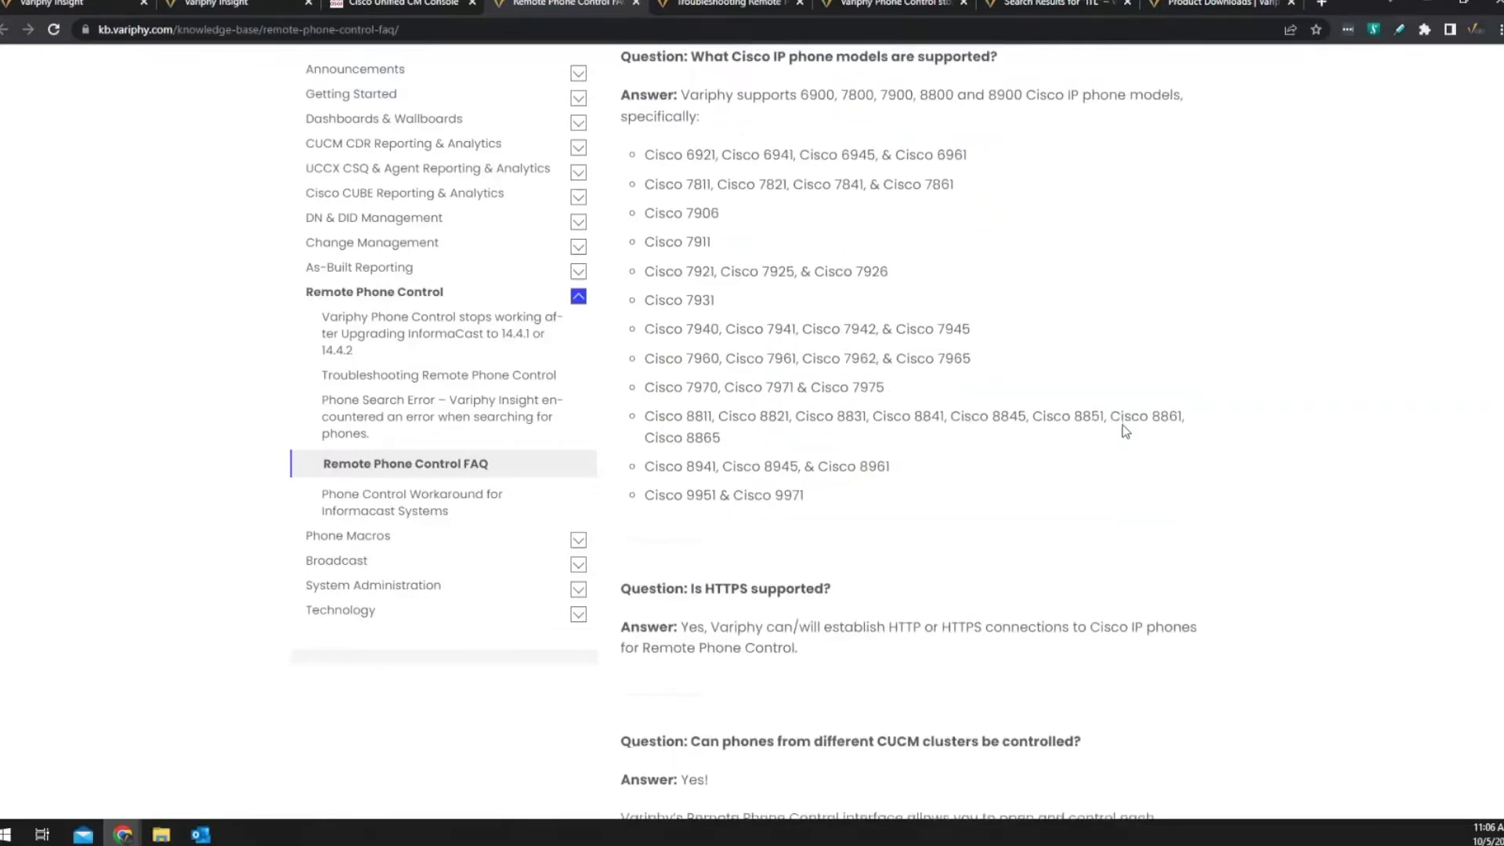
pyautogui.scroll(3, 1124, 430)
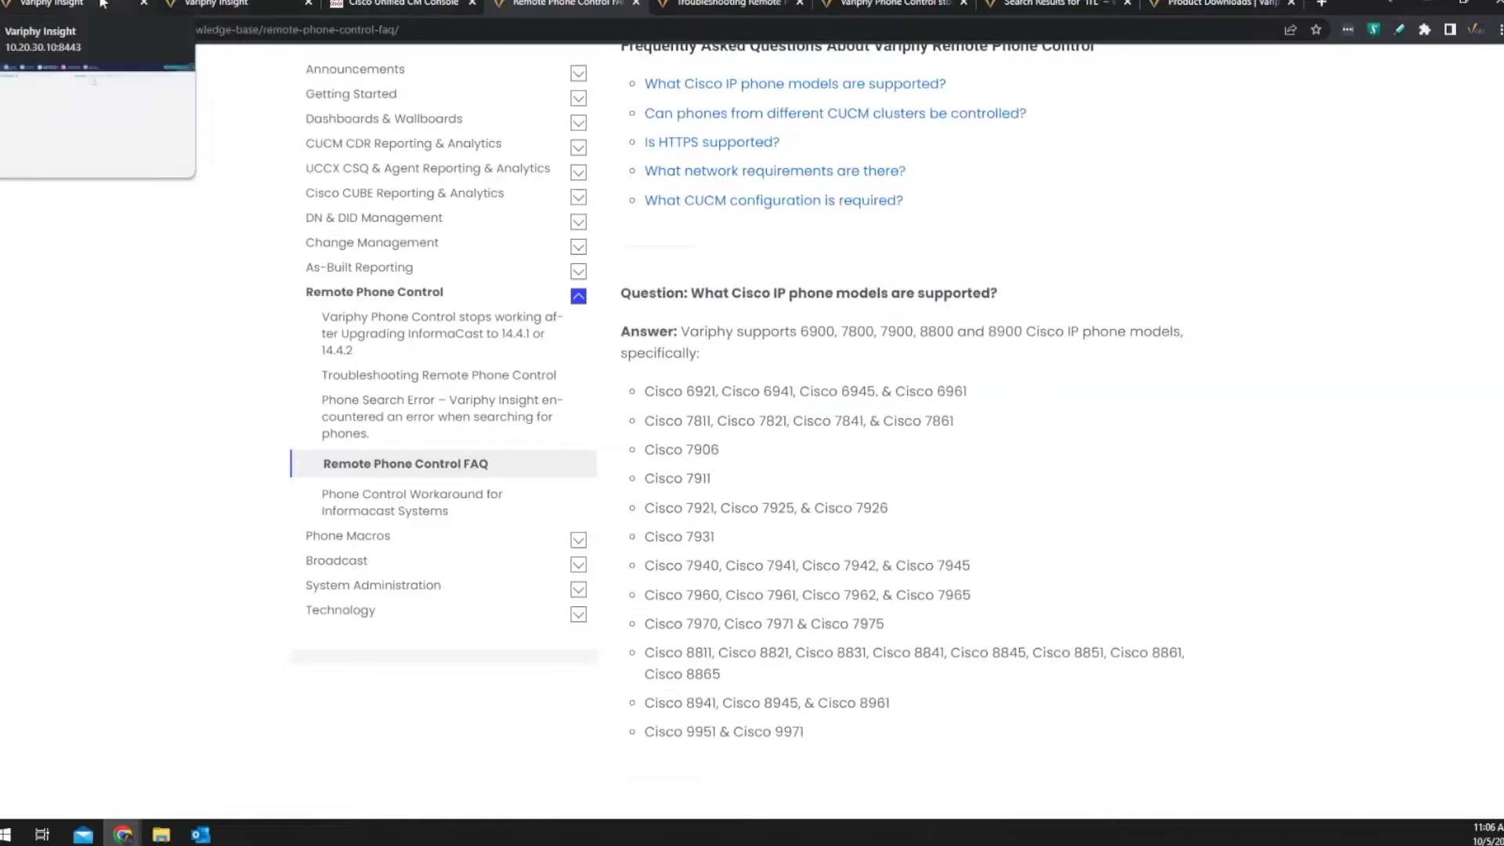
# Step: Return to Variphy Insight, try to refresh the 8945 phone's screen in remote control, and close its window
pyautogui.click(156, 4)
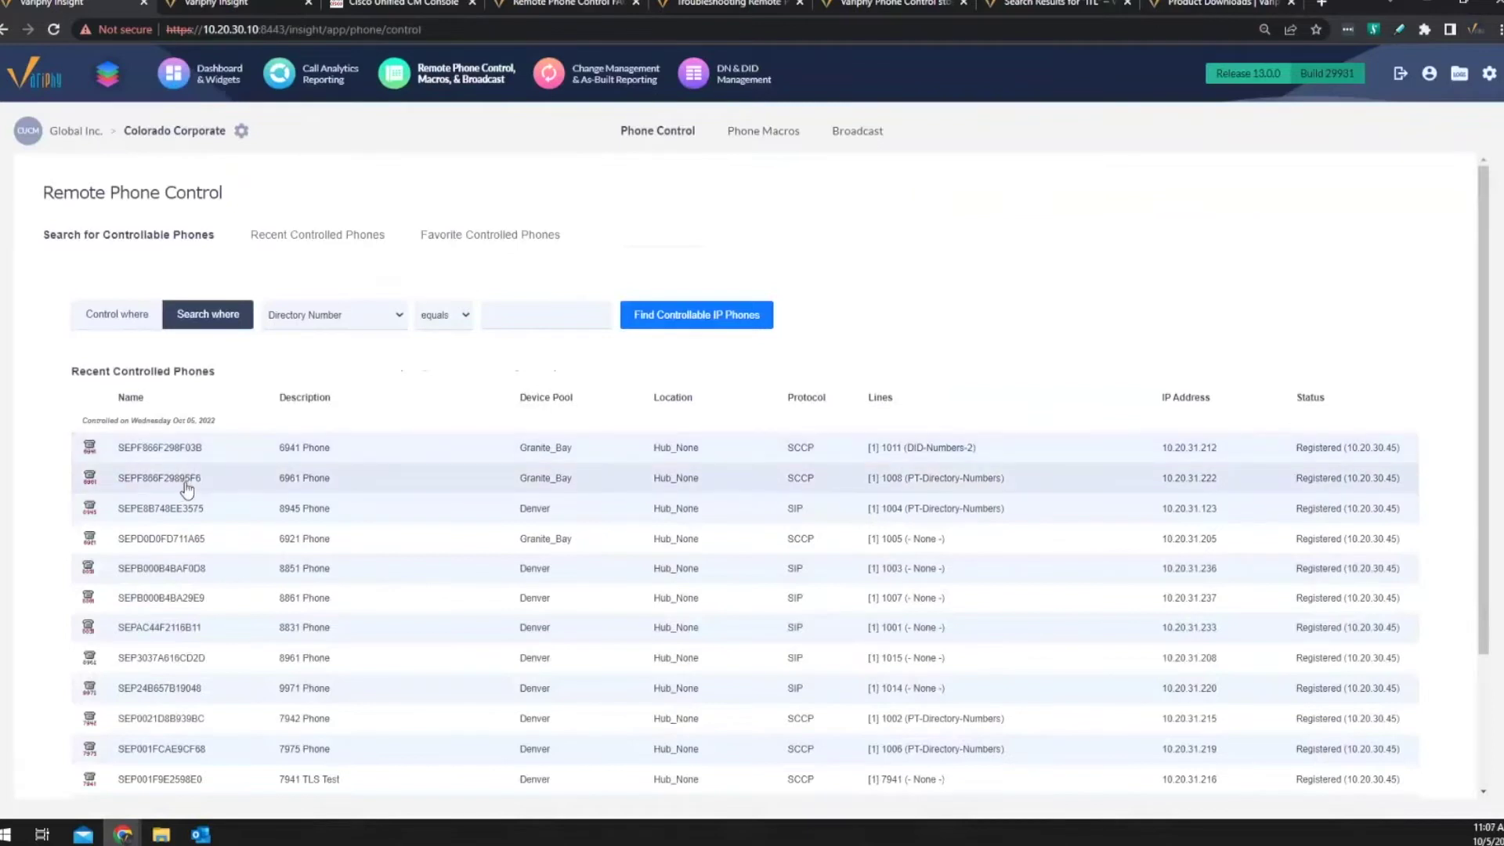
pyautogui.click(161, 508)
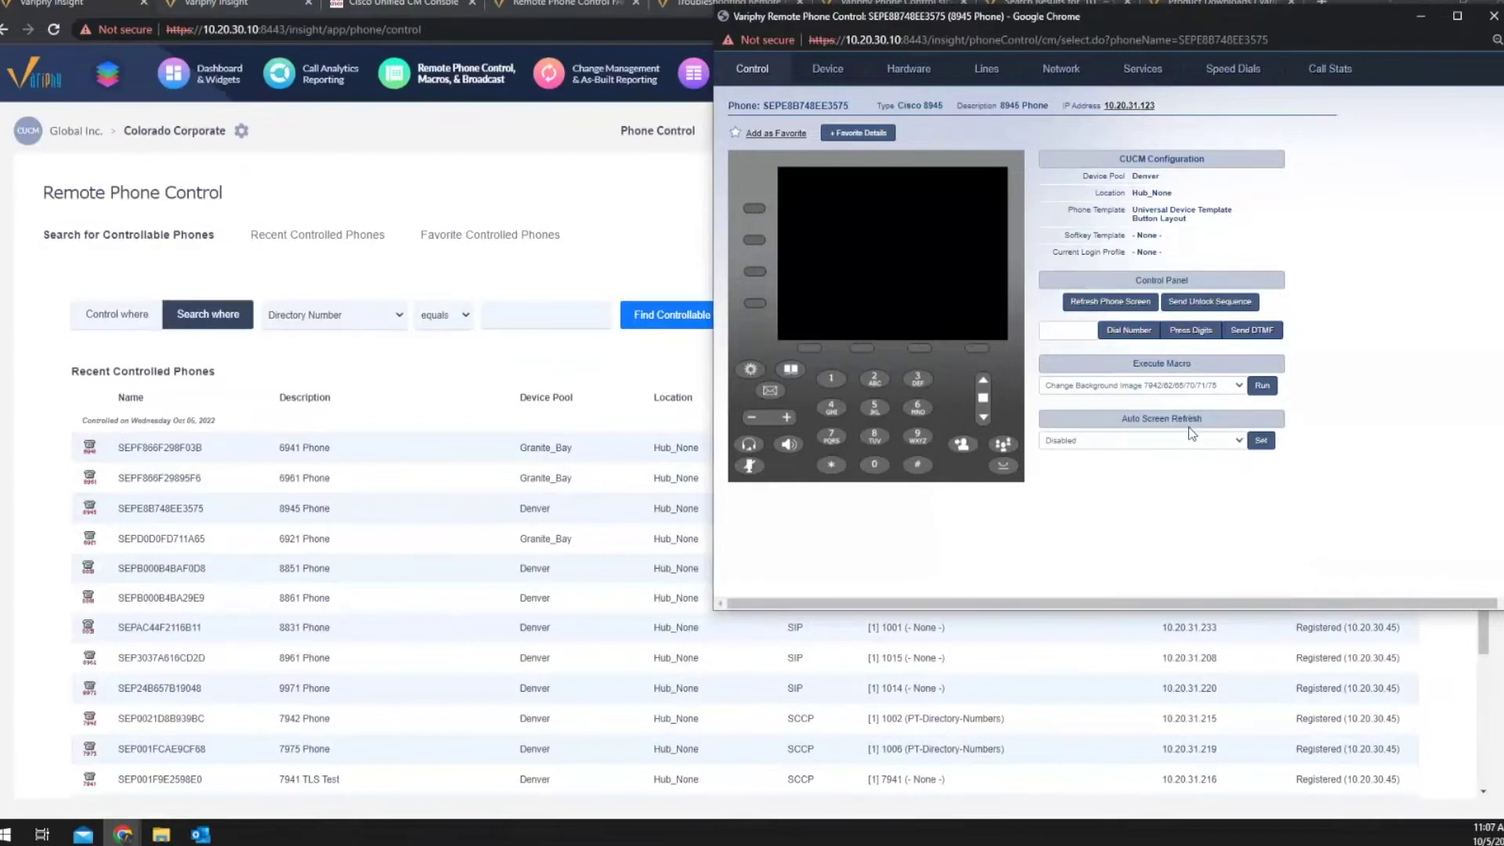
pyautogui.click(873, 249)
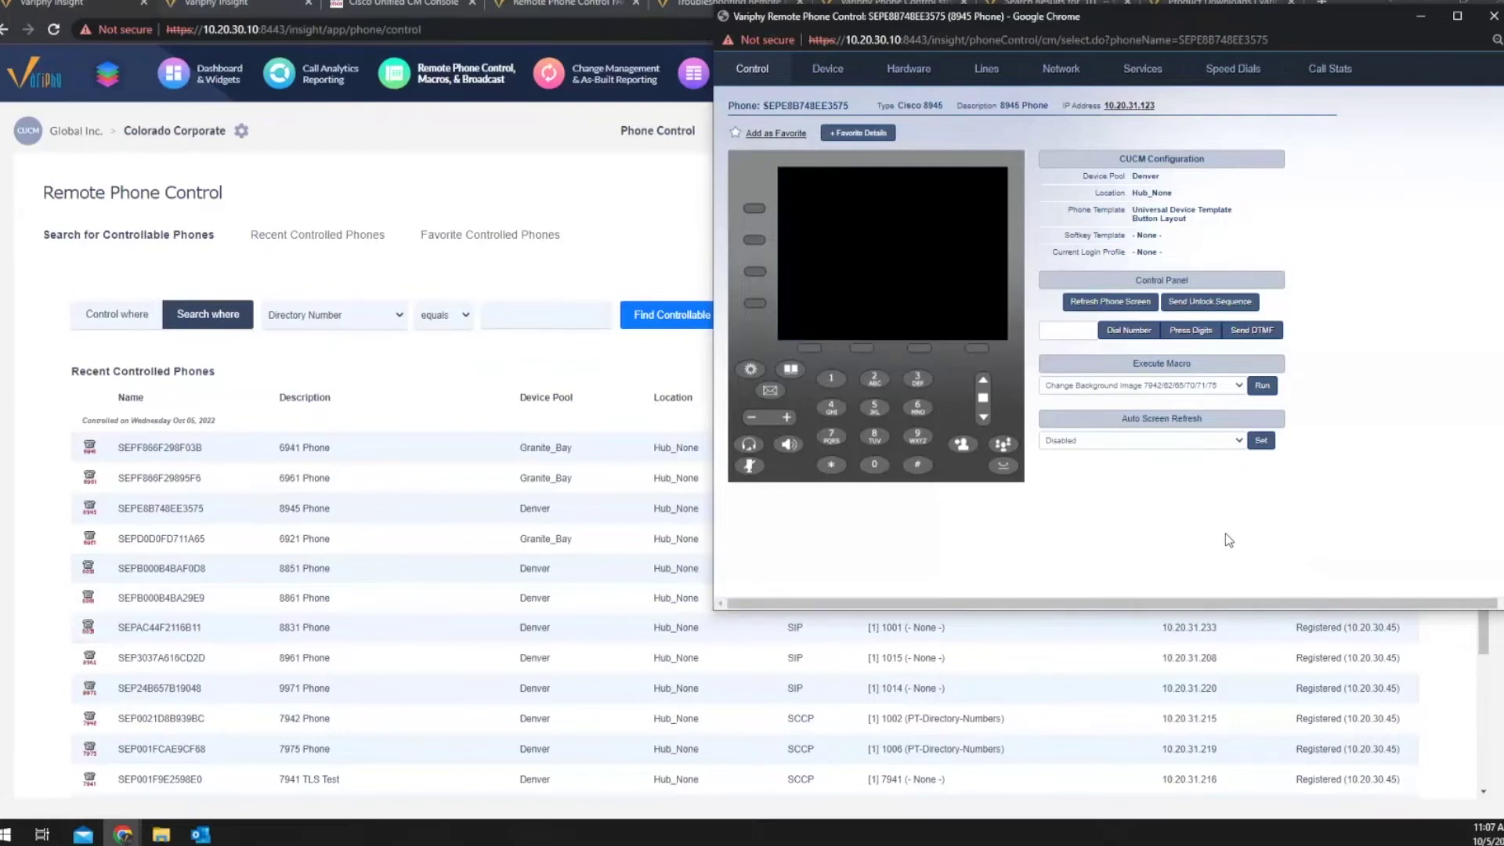
pyautogui.click(901, 280)
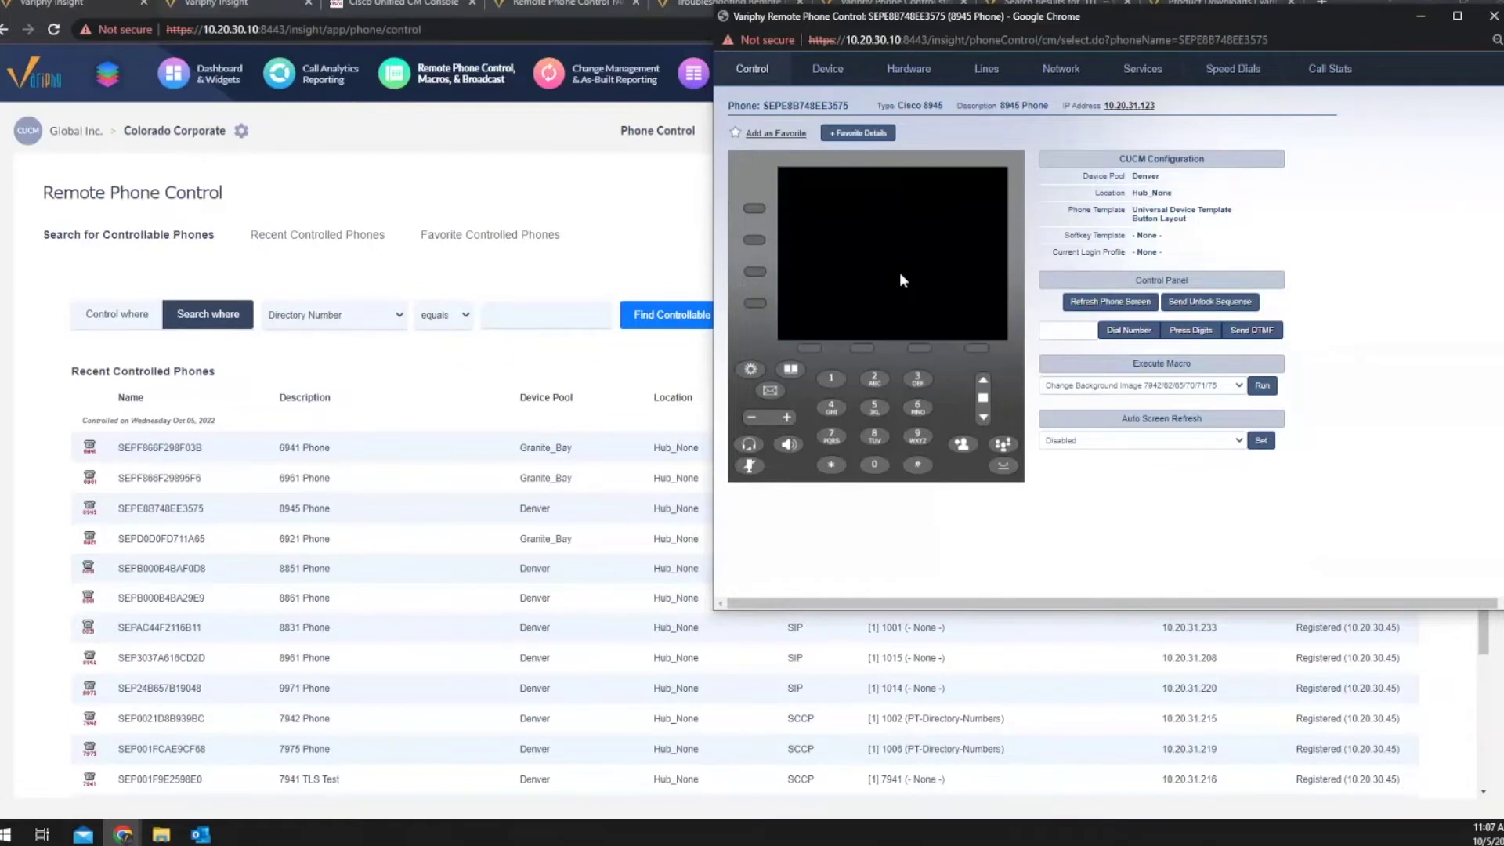
pyautogui.click(1493, 17)
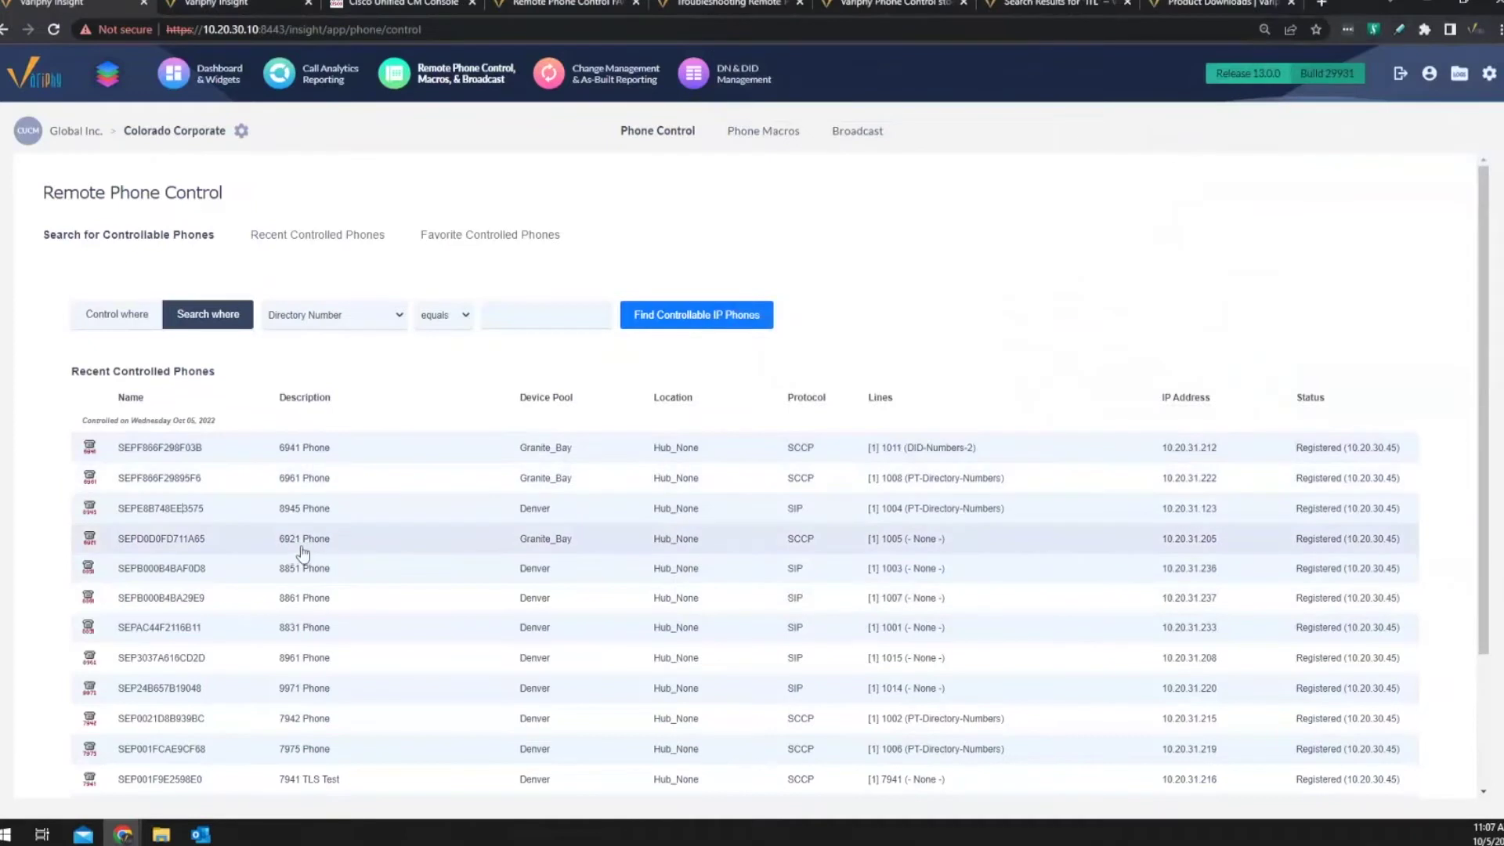
# Step: Open remote control of the 8851 phone, exit its Applications menu and refresh the phone screen
pyautogui.click(313, 539)
pyautogui.click(314, 569)
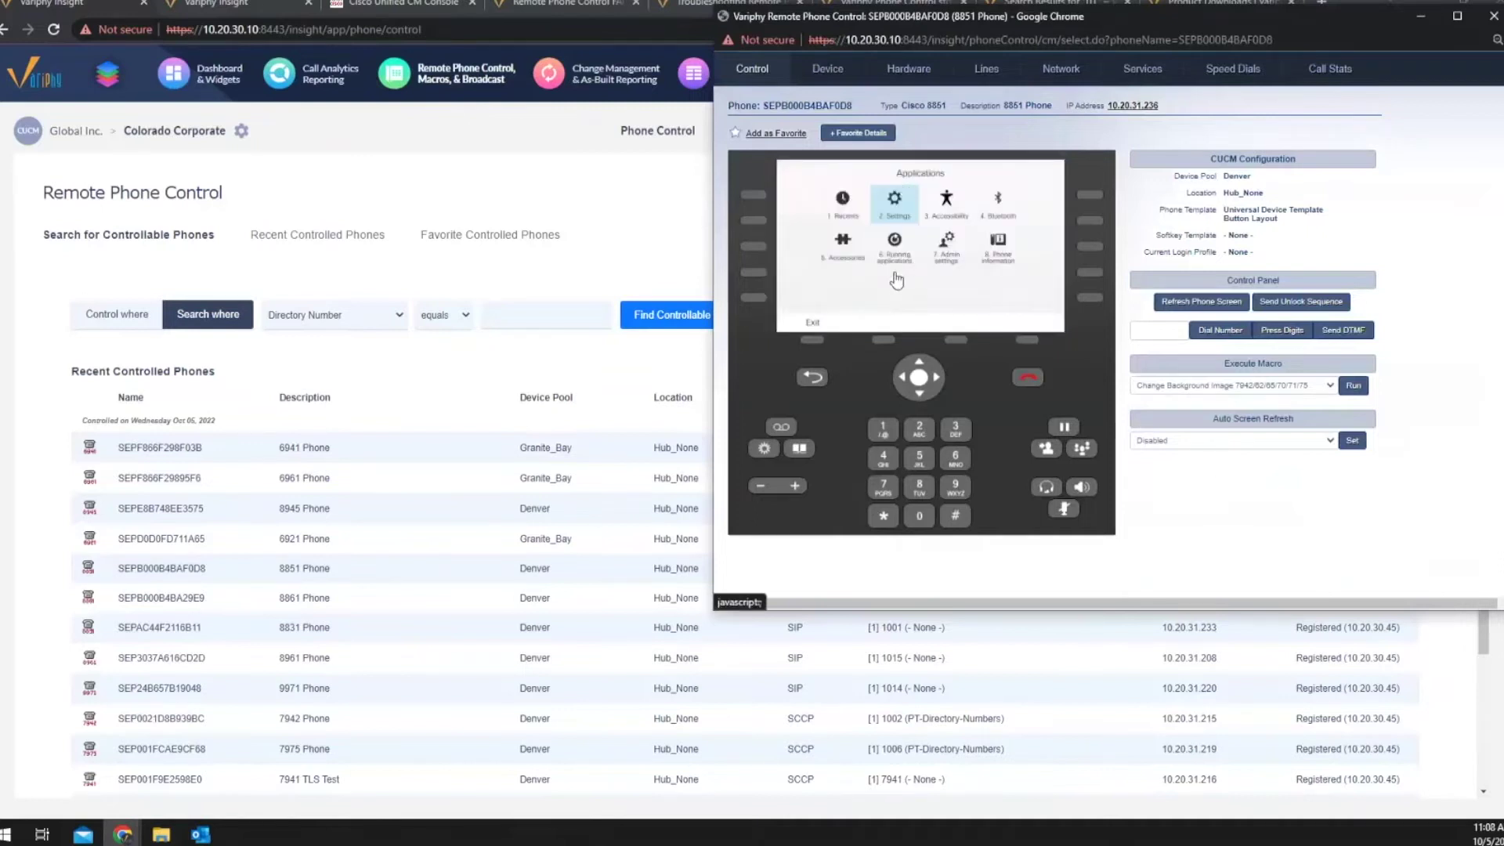
pyautogui.click(822, 340)
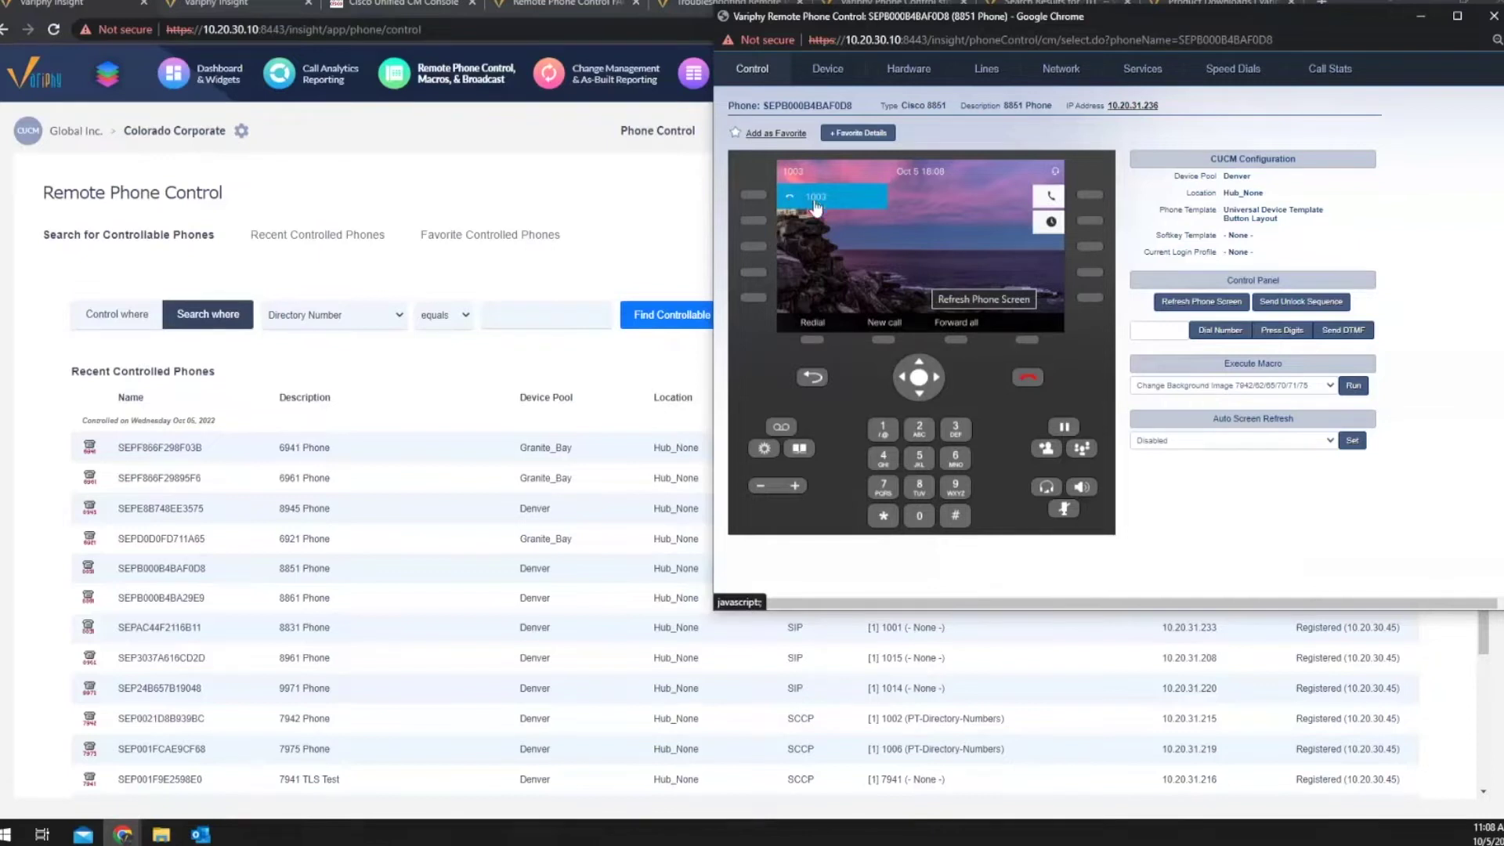
pyautogui.click(1048, 202)
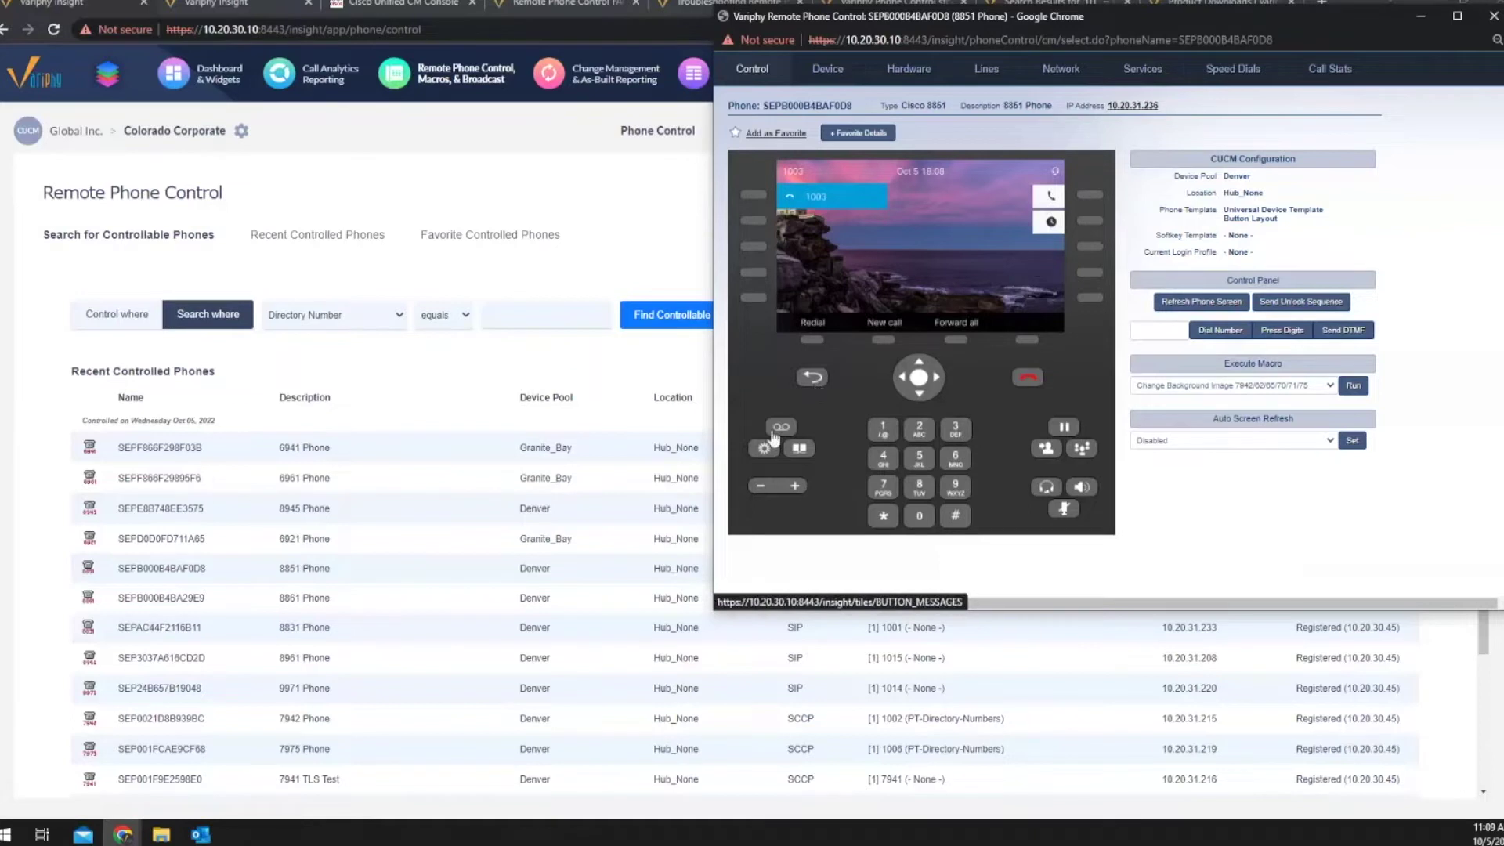
# Step: Review the number entry field and the list of macros that can be run on the 8851 phone
pyautogui.click(1167, 332)
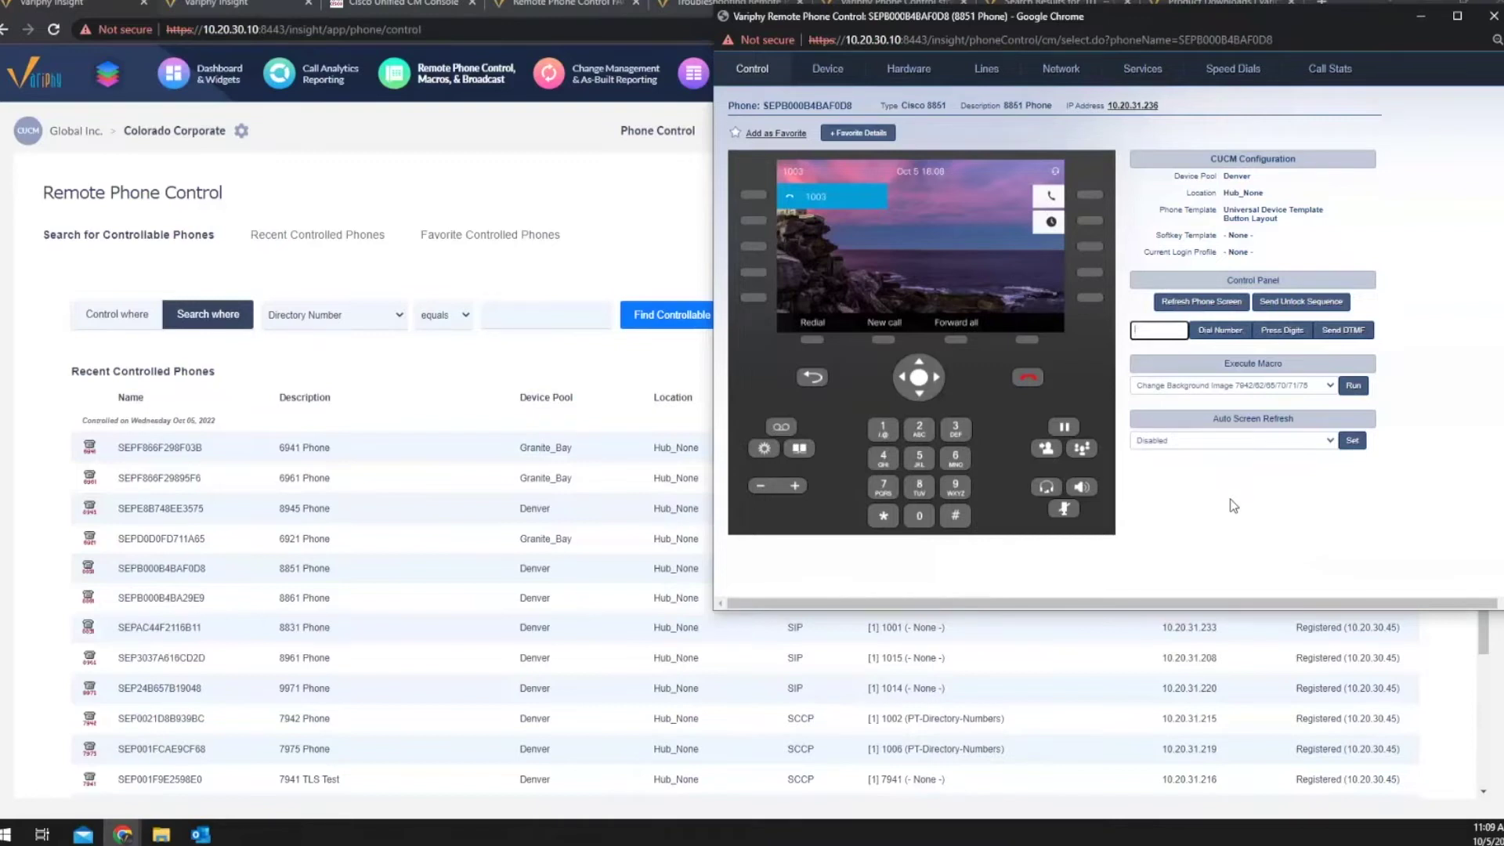
pyautogui.click(1330, 386)
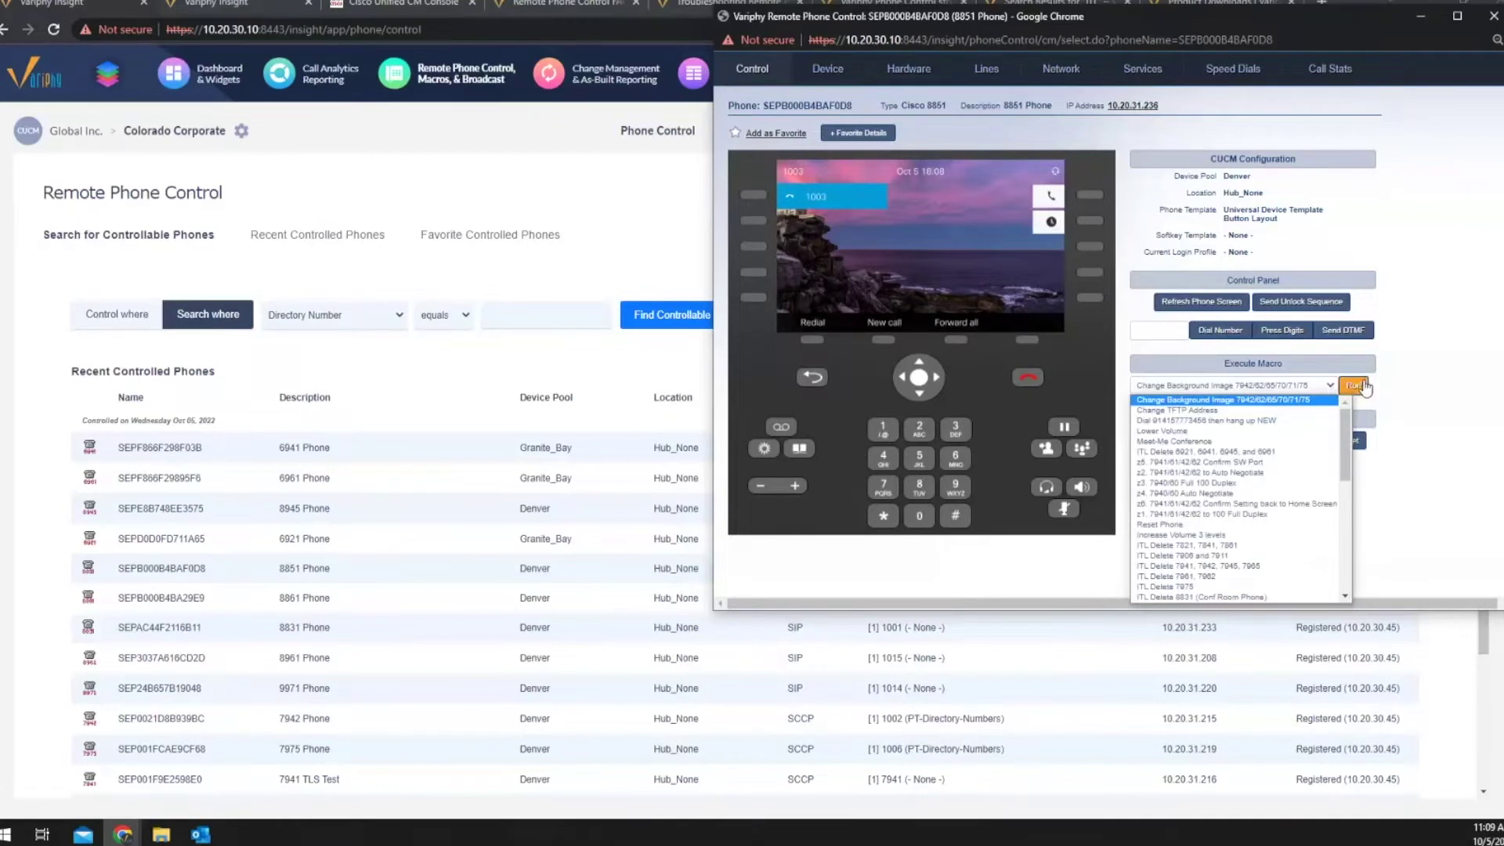
pyautogui.click(1391, 387)
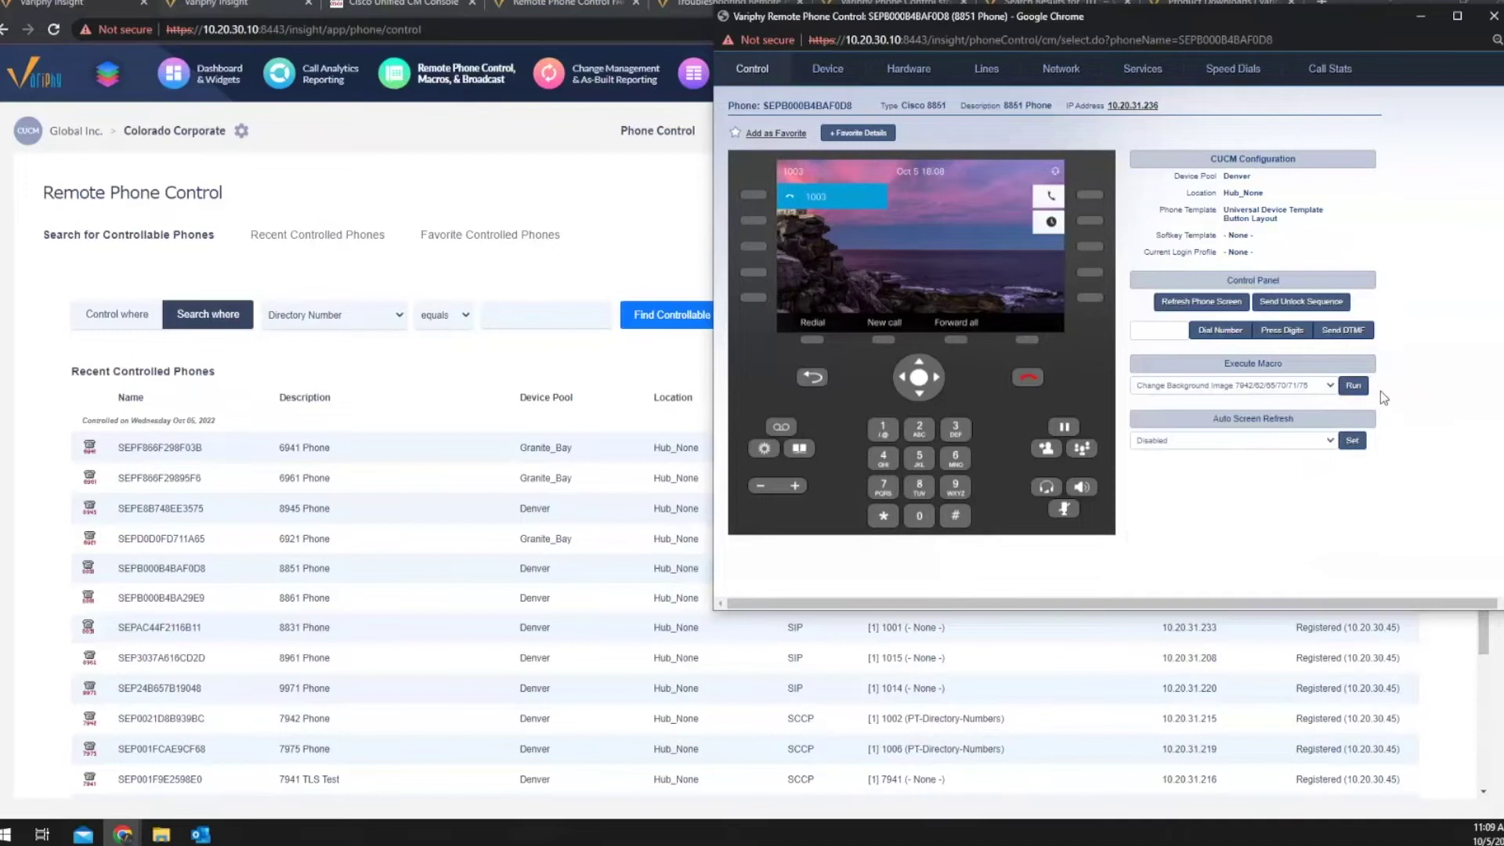
# Step: Review the 8851 phone's CUCM device configuration, hardware information and line appearance settings
pyautogui.click(839, 74)
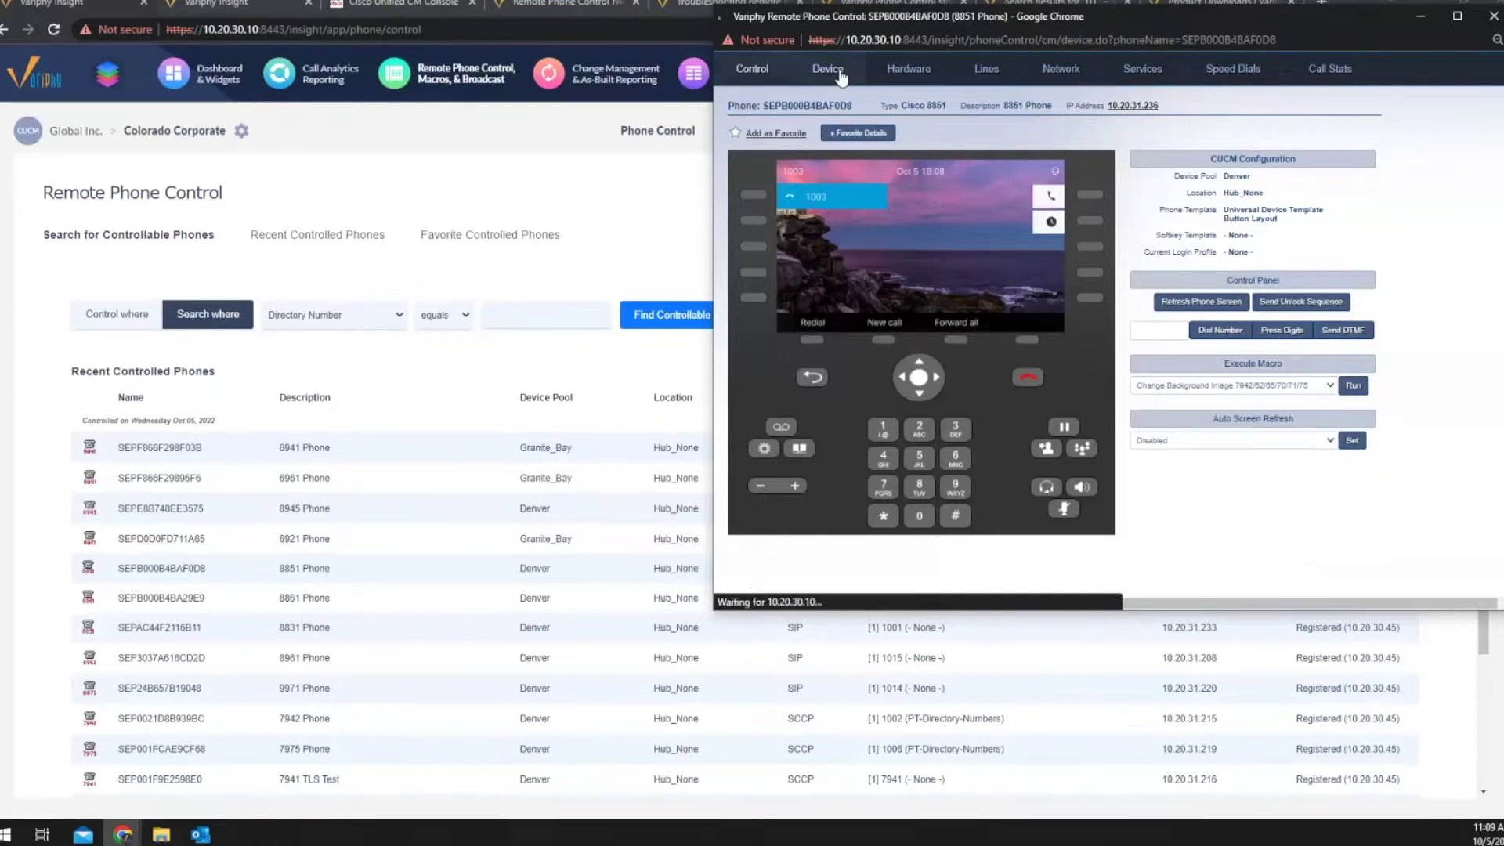
pyautogui.scroll(-15, 1261, 345)
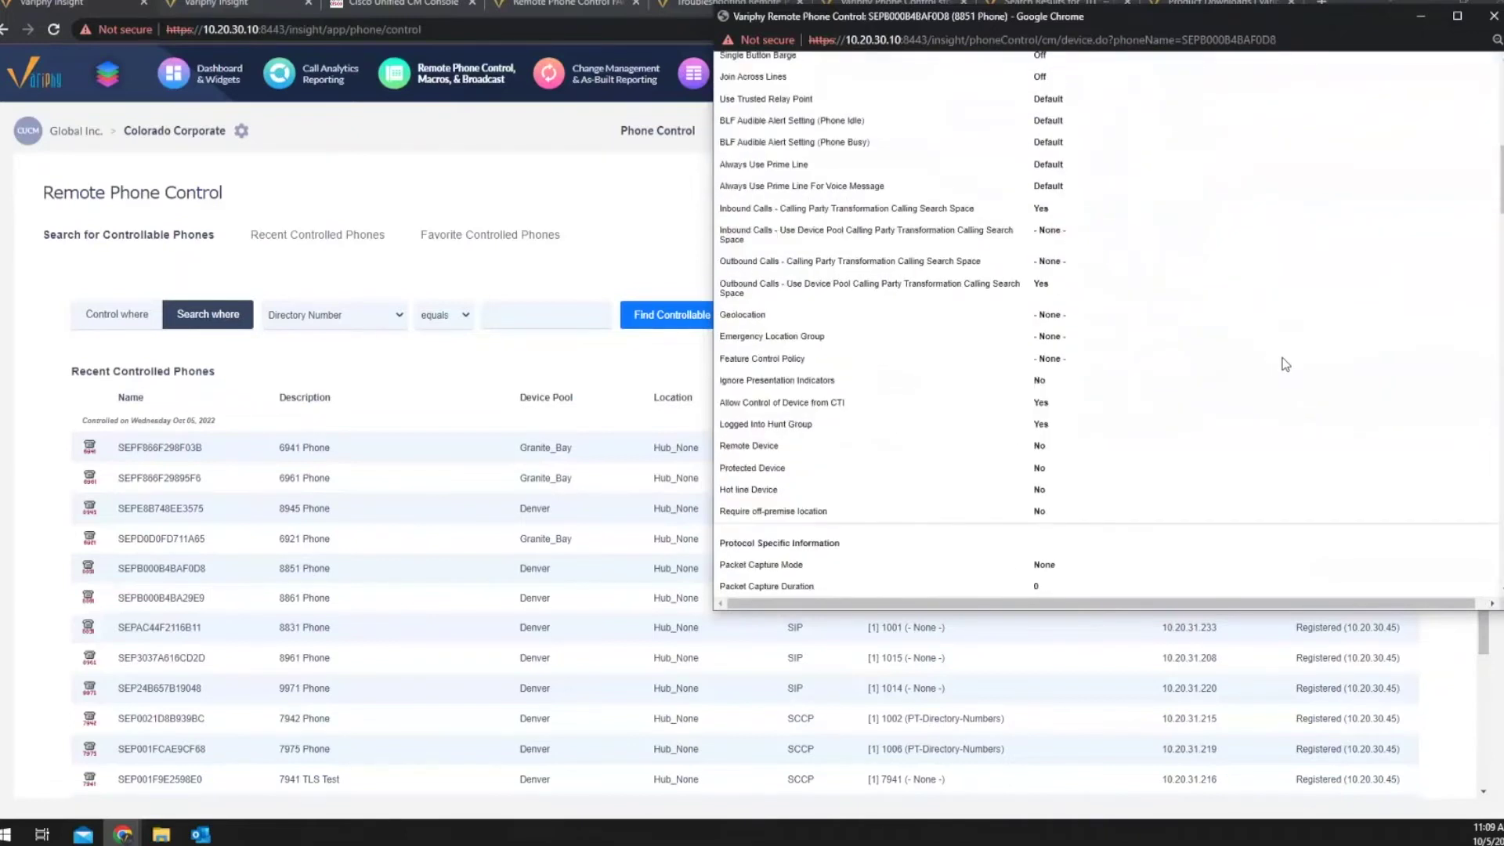
pyautogui.scroll(15, 1285, 363)
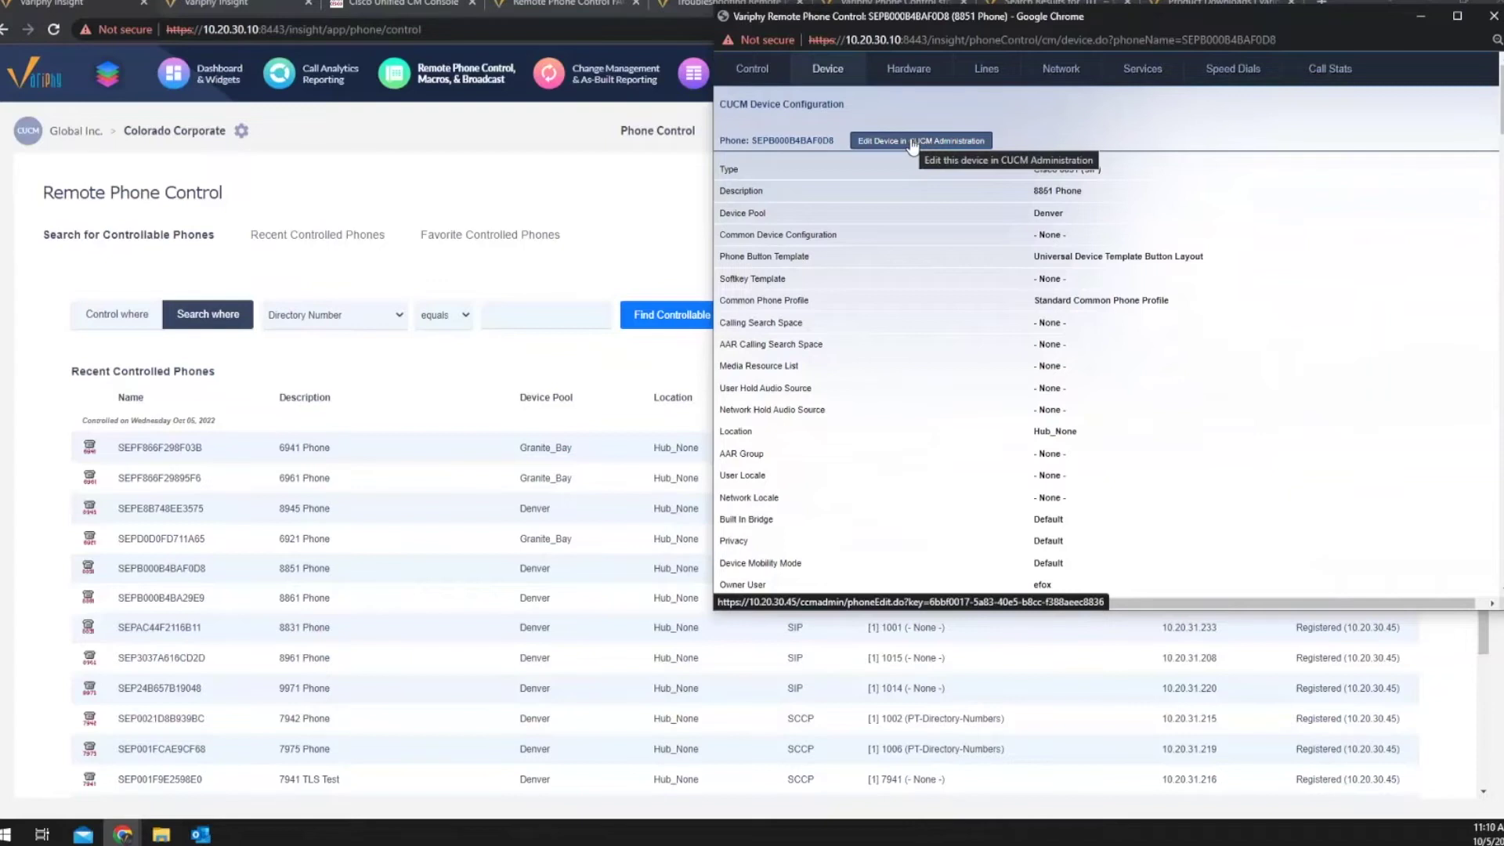
pyautogui.click(920, 75)
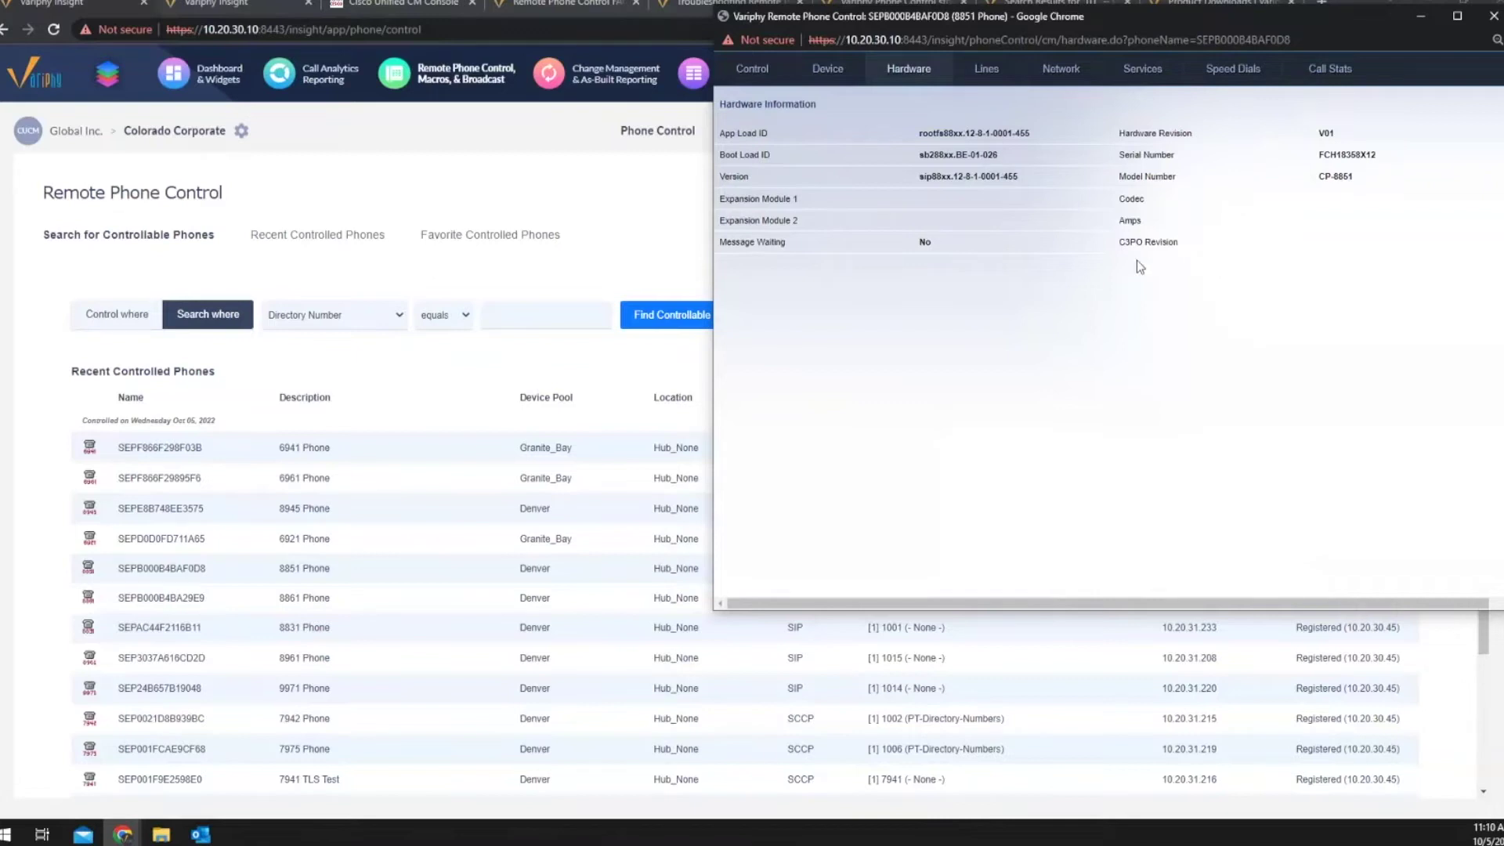
pyautogui.click(986, 70)
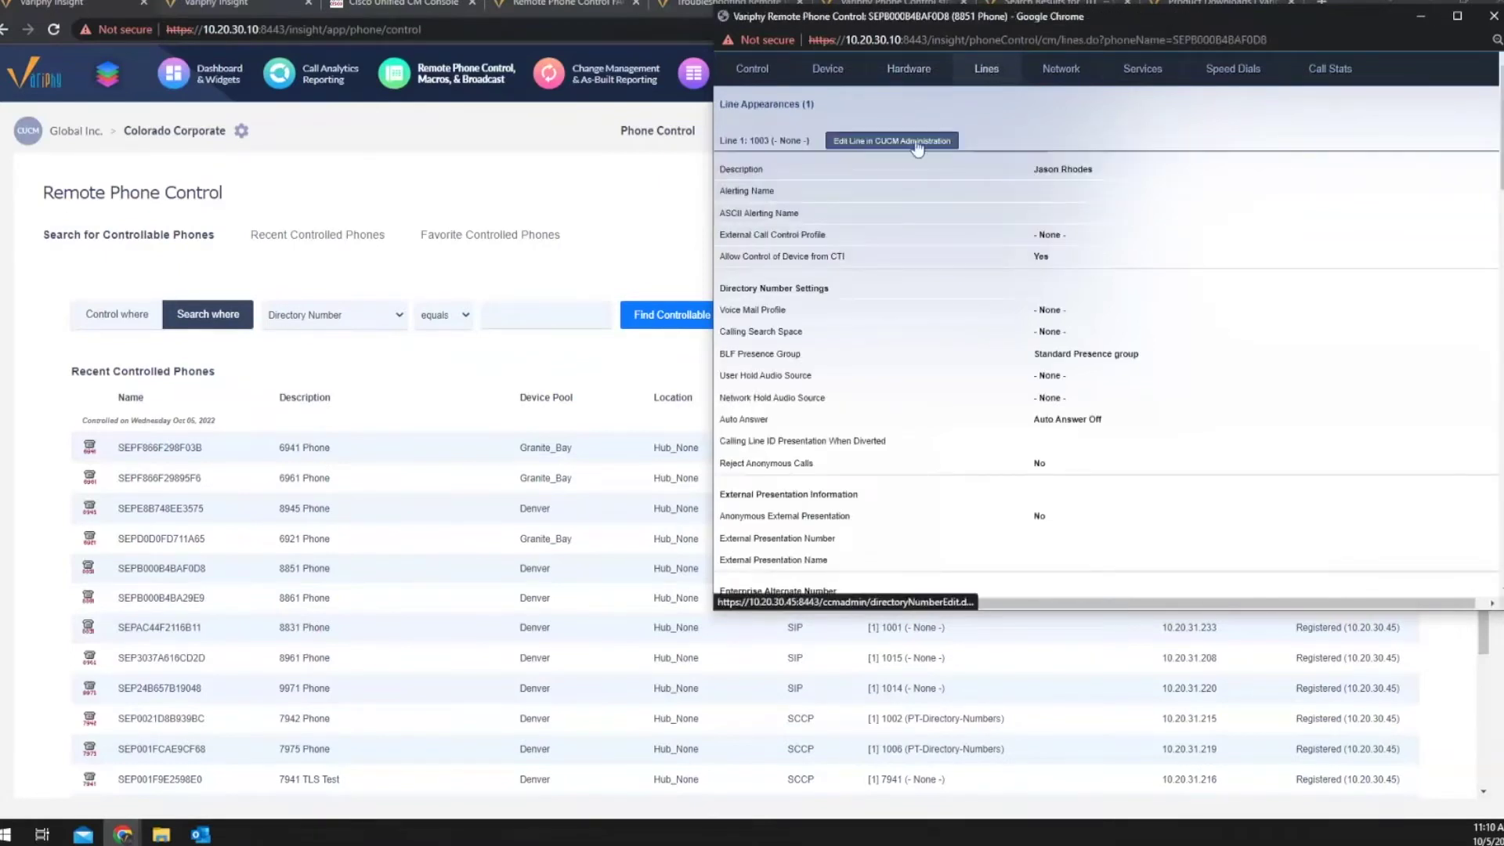
# Step: Review the 8851 phone's network information, service subscriptions, speed dials and call quality statistics, and close its remote control window
pyautogui.click(1067, 75)
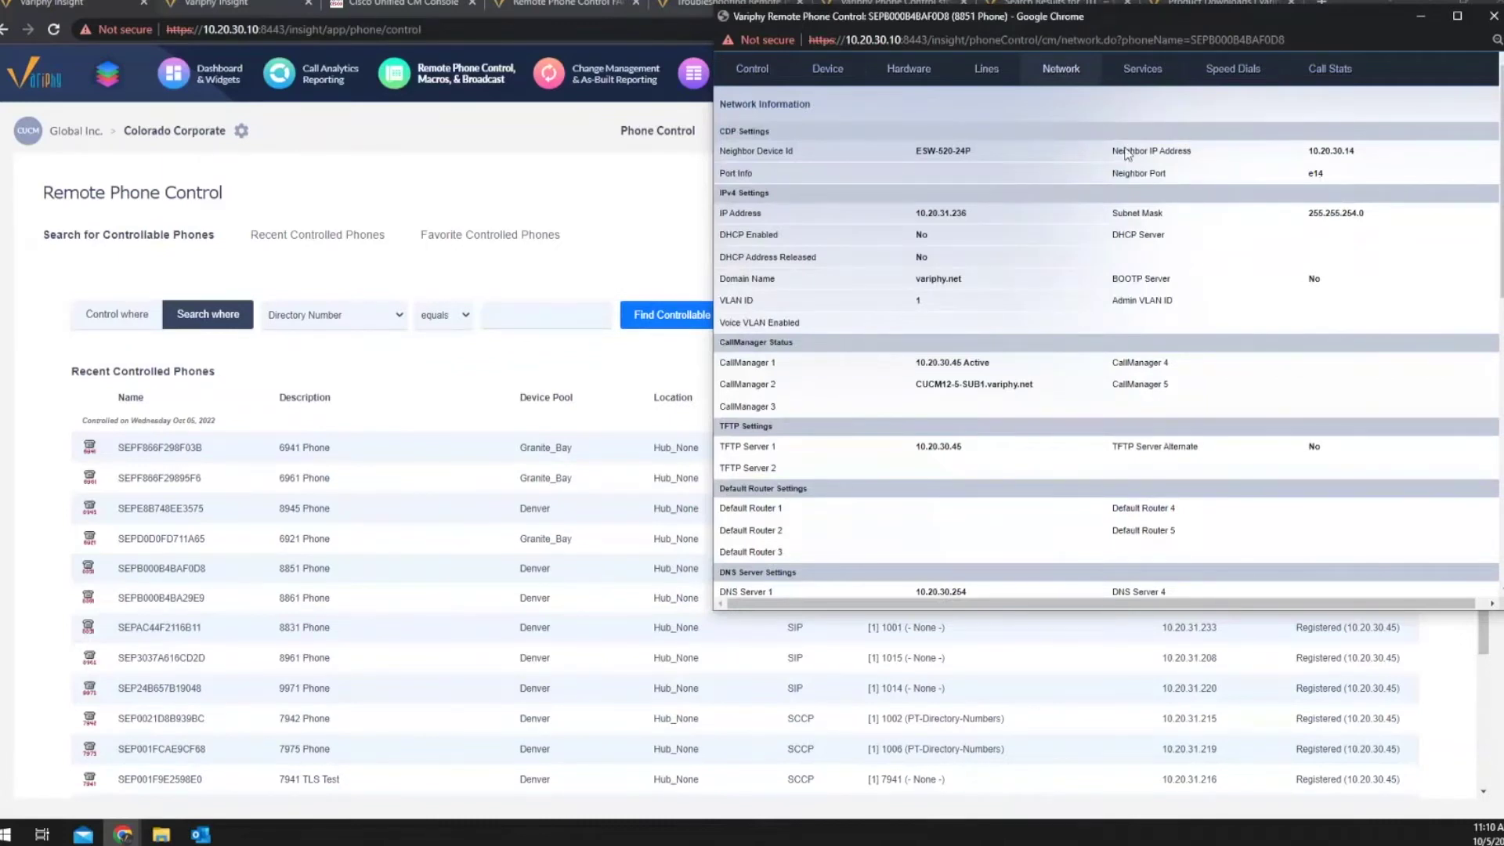
pyautogui.click(1140, 72)
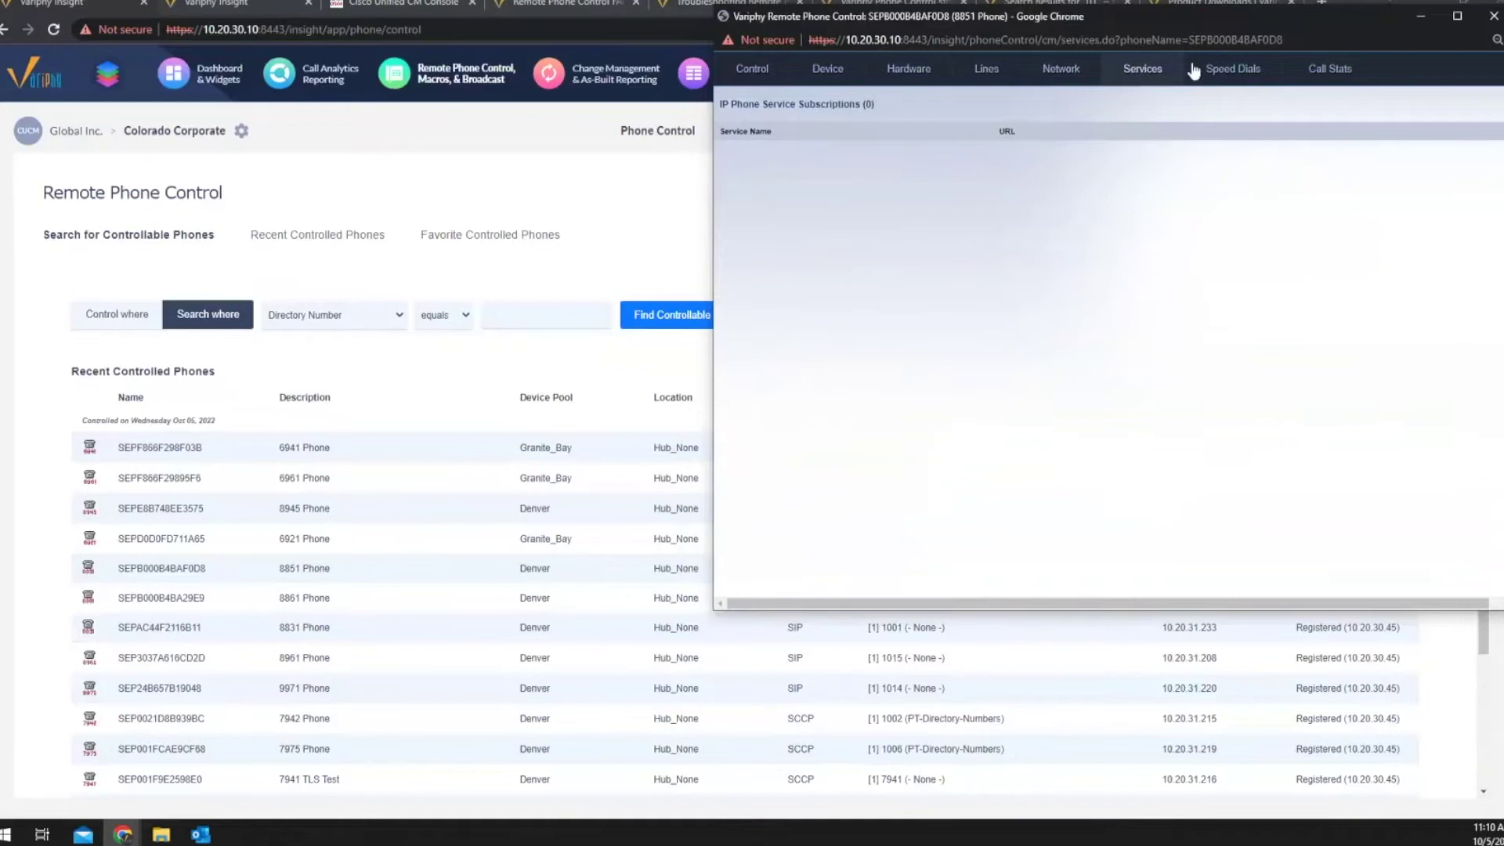
pyautogui.click(1235, 72)
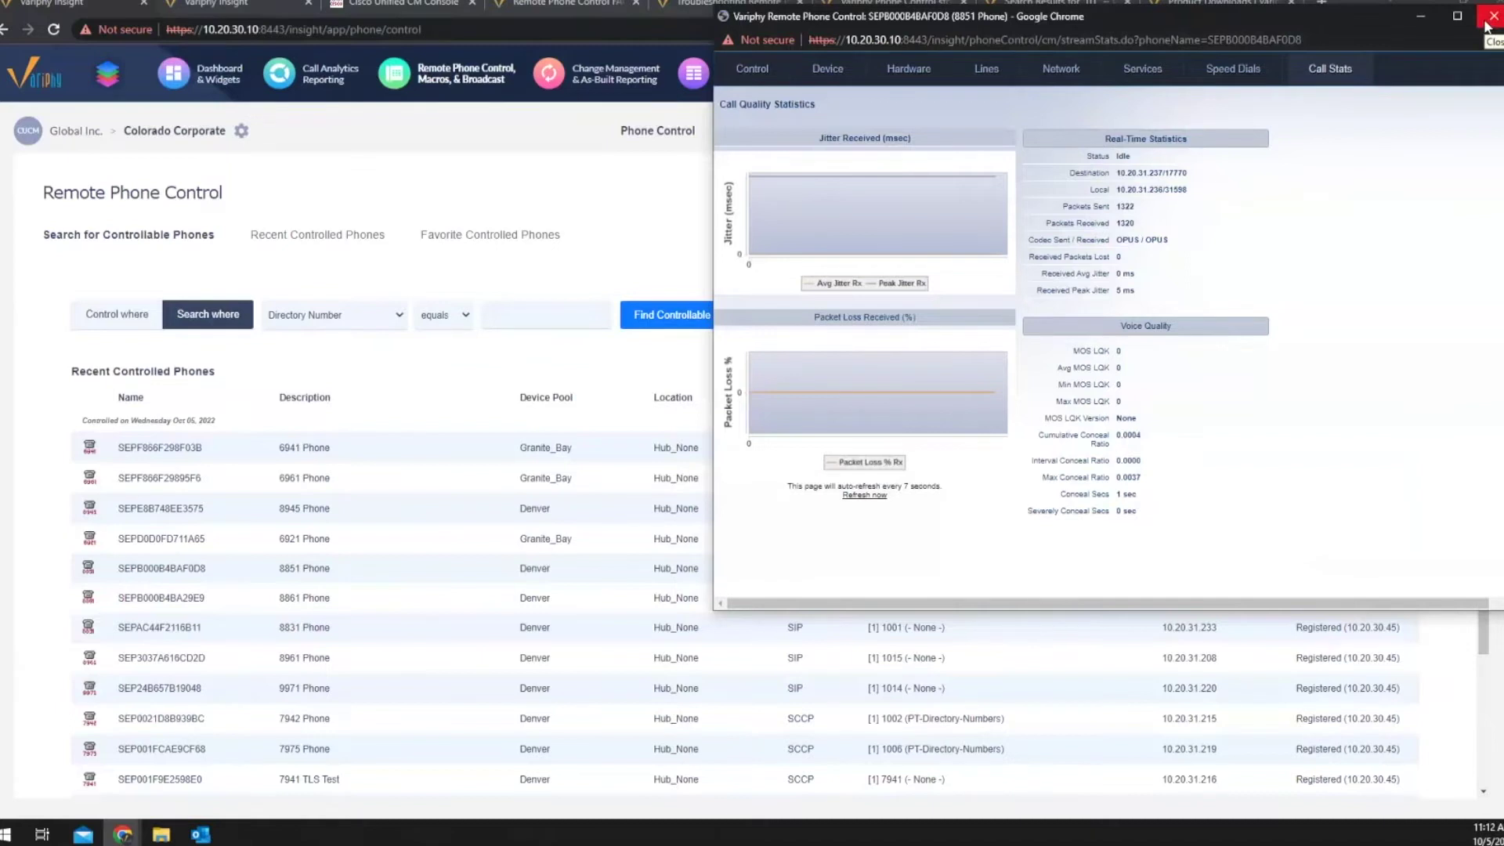
pyautogui.click(1491, 15)
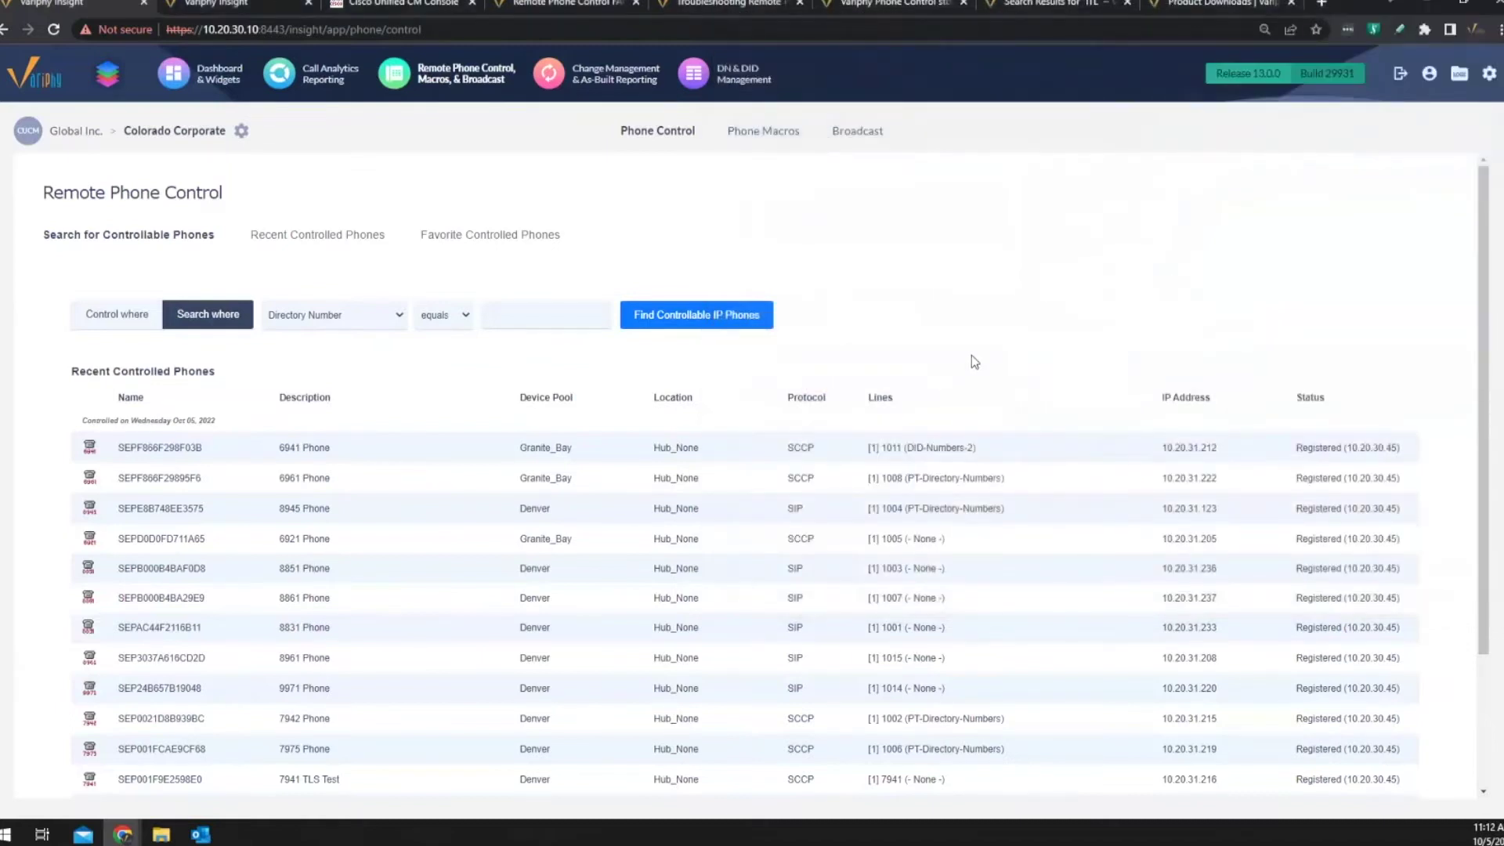
# Step: Examine the user login and authentication URL given in the 6941 phone's remote control window, and close the window
pyautogui.click(192, 452)
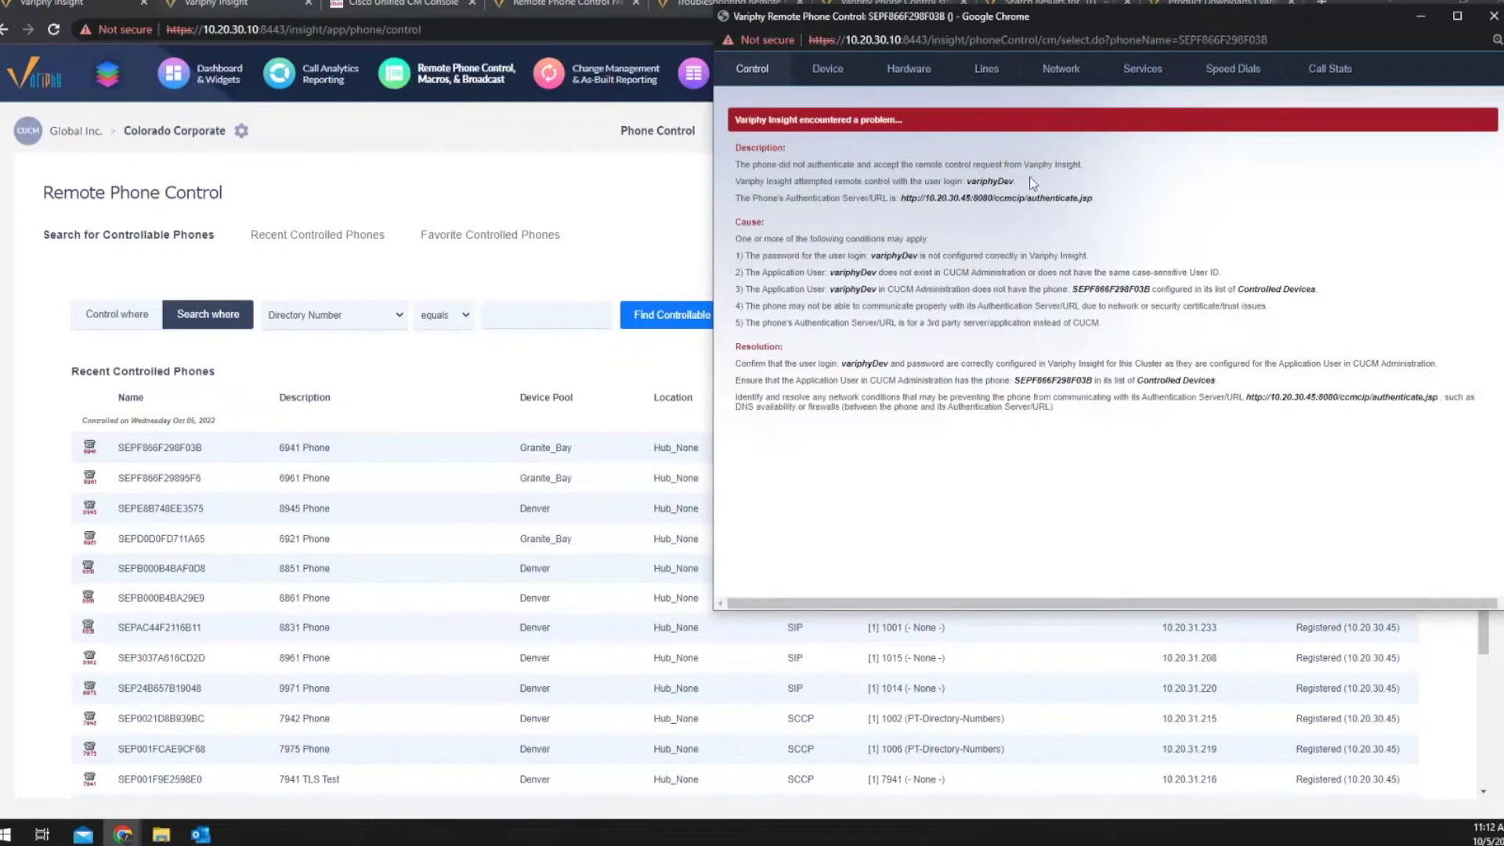
pyautogui.moveTo(970, 183); pyautogui.dragTo(1016, 182)
pyautogui.moveTo(951, 197); pyautogui.dragTo(1083, 199)
pyautogui.click(1089, 198)
pyautogui.click(1494, 22)
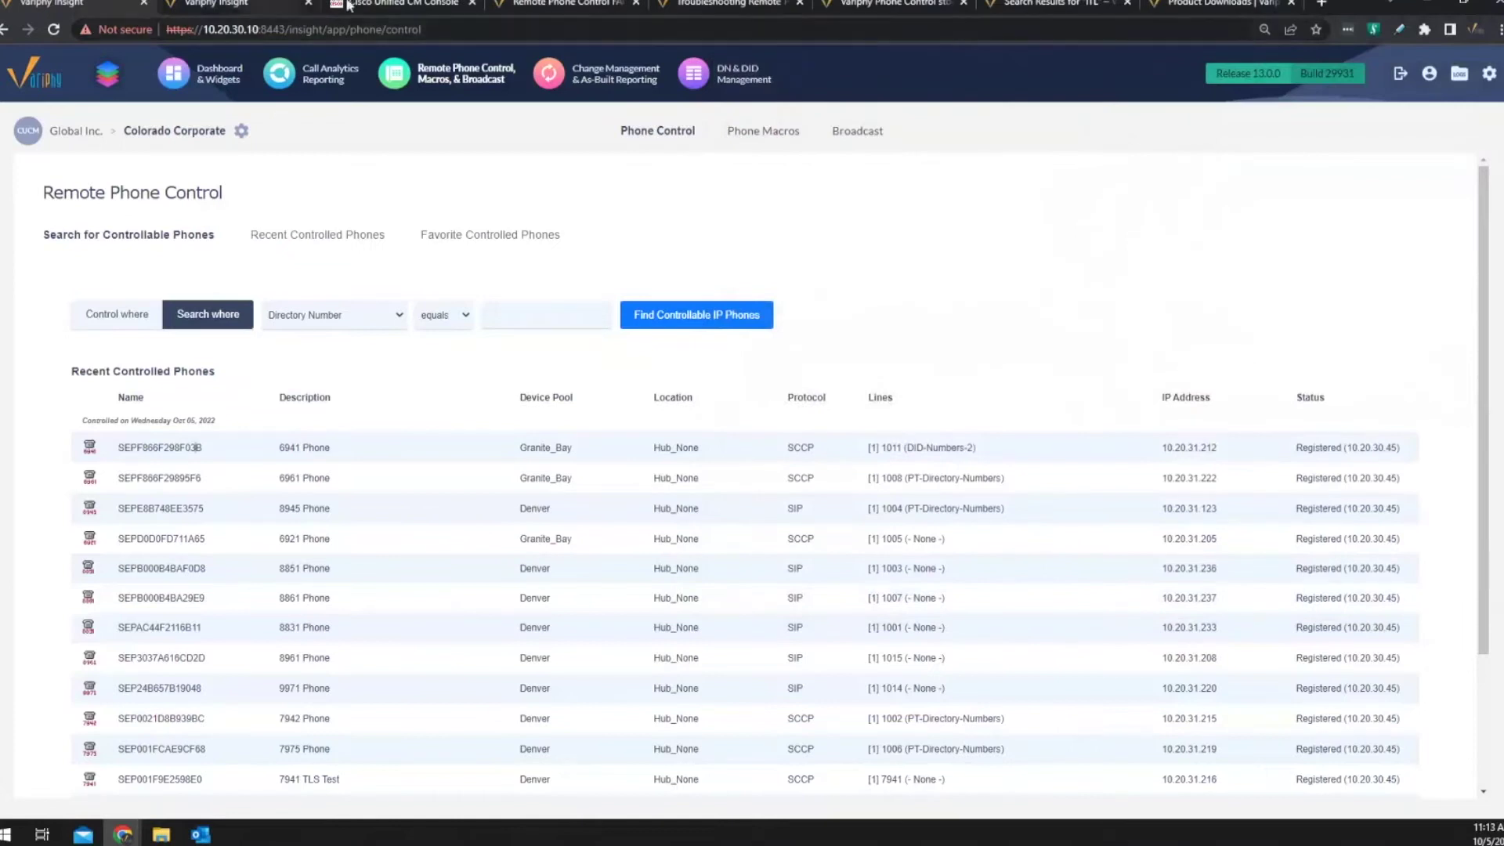
# Step: Switch to Cisco Unified CM Administration and log in with the username CCMAdministrator and the account password
pyautogui.click(380, 5)
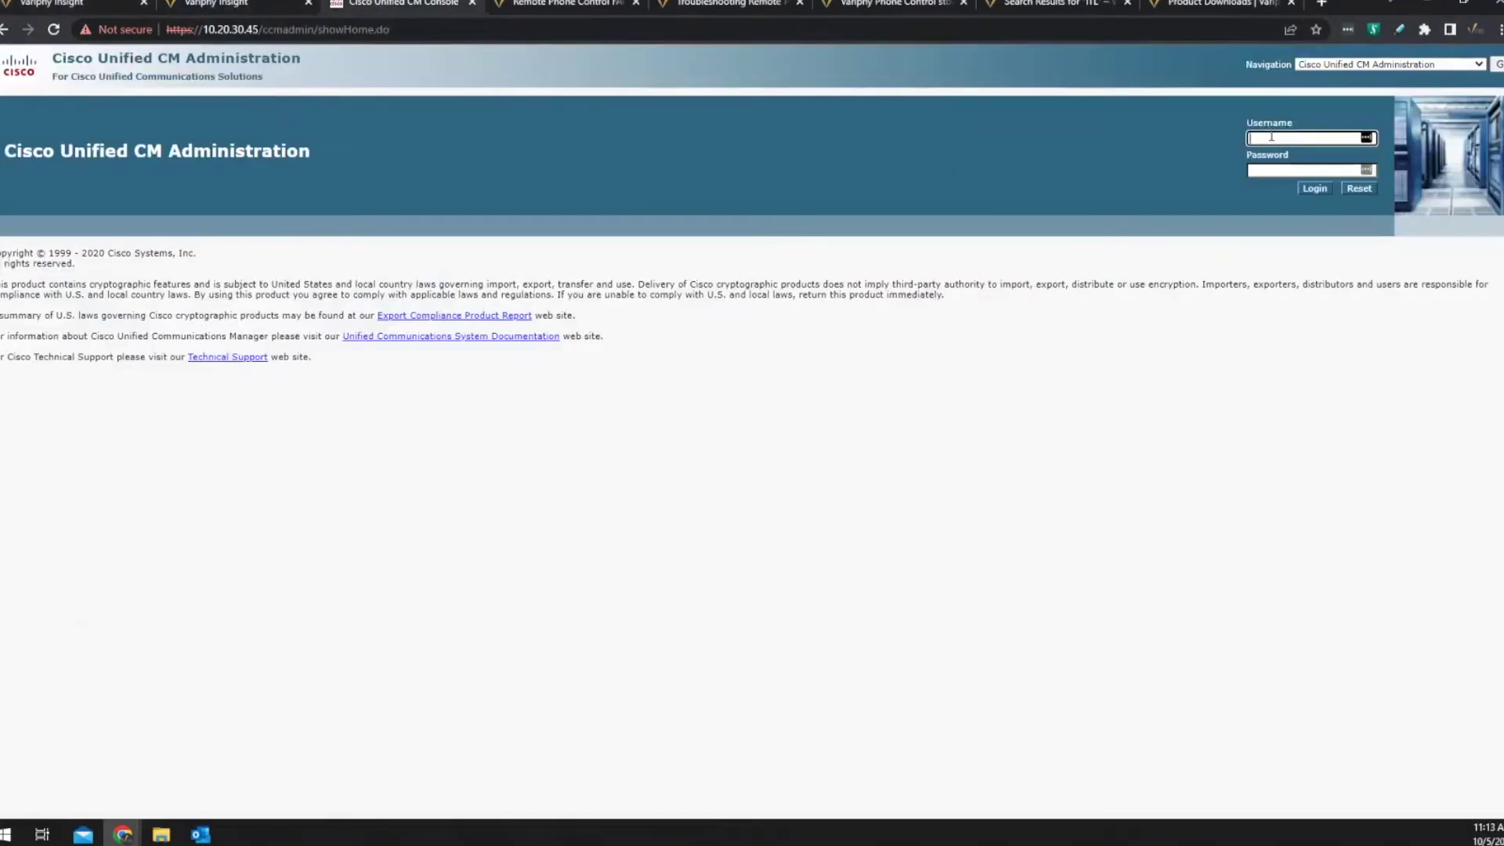
pyautogui.write('CCMAdministrator')
pyautogui.press('Tab')
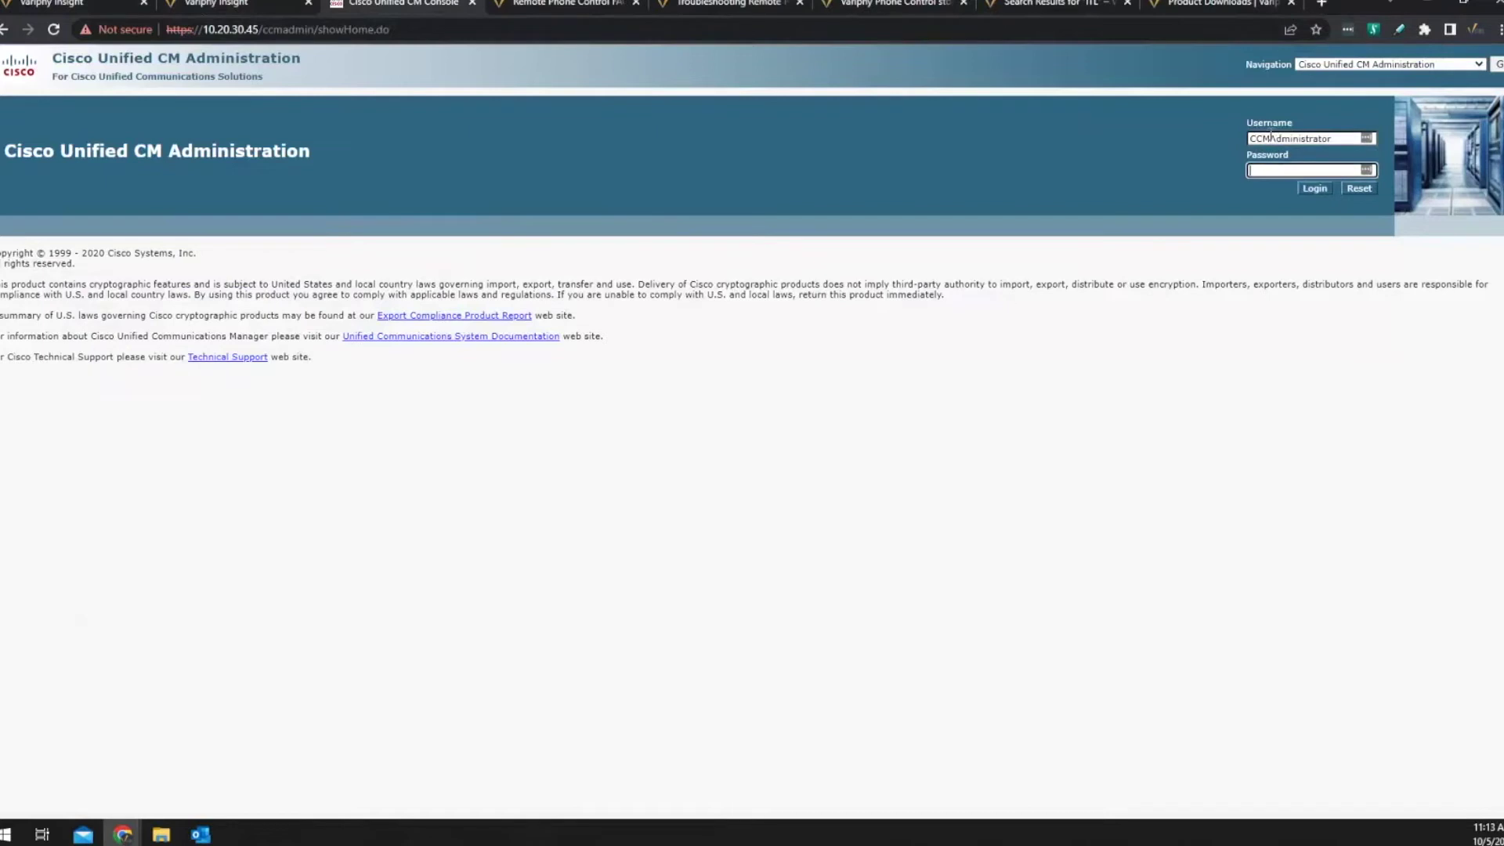
pyautogui.write('•••••••')
pyautogui.press('Return')
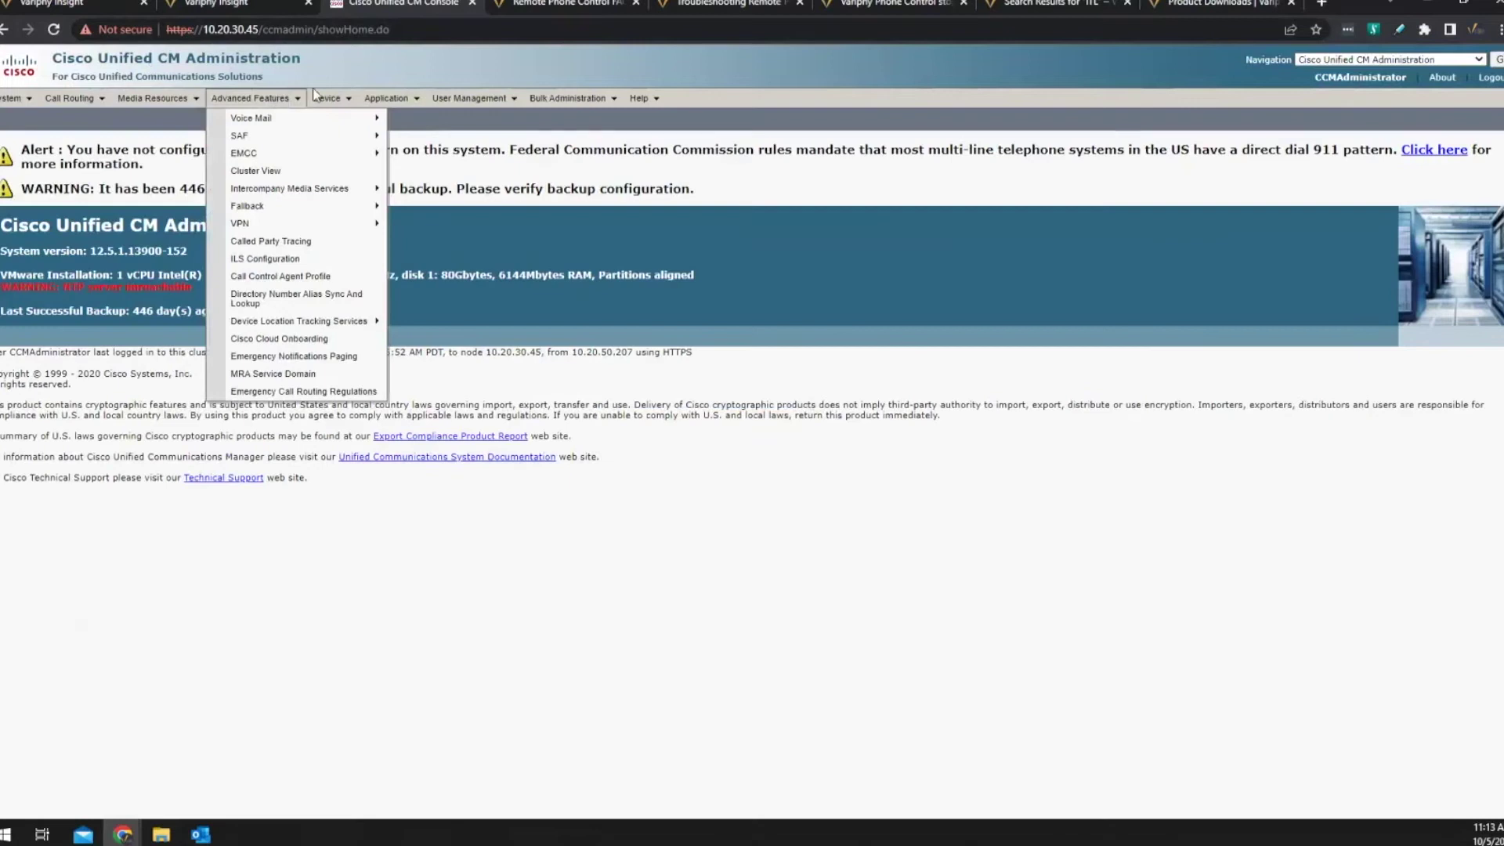
# Step: Open the Enterprise Parameters configuration and examine the Phone URL Parameters and Secure Phone URL Parameters sections
pyautogui.moveTo(317, 97)
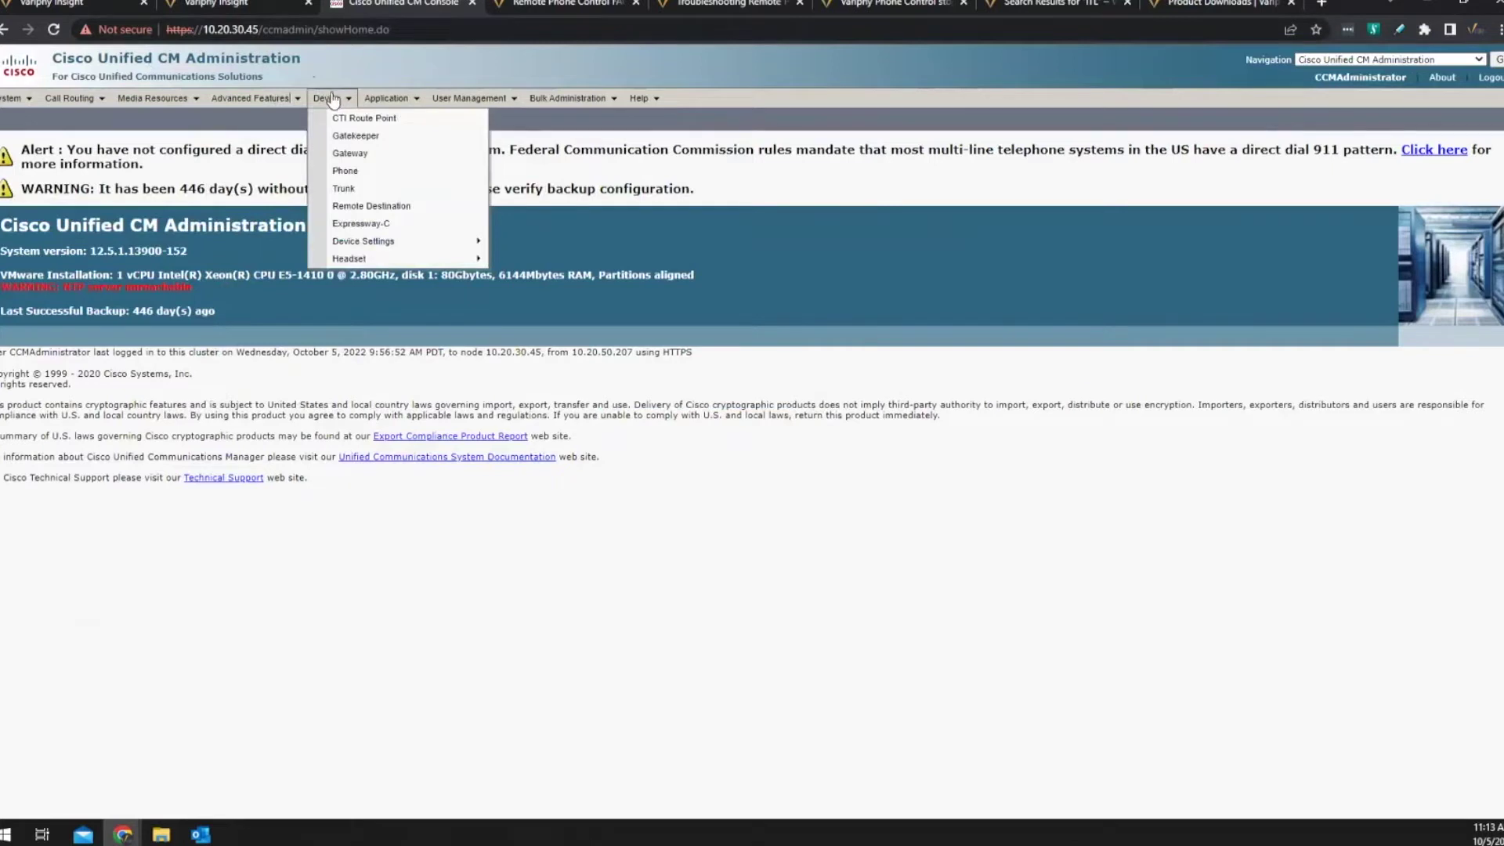
pyautogui.moveTo(22, 105)
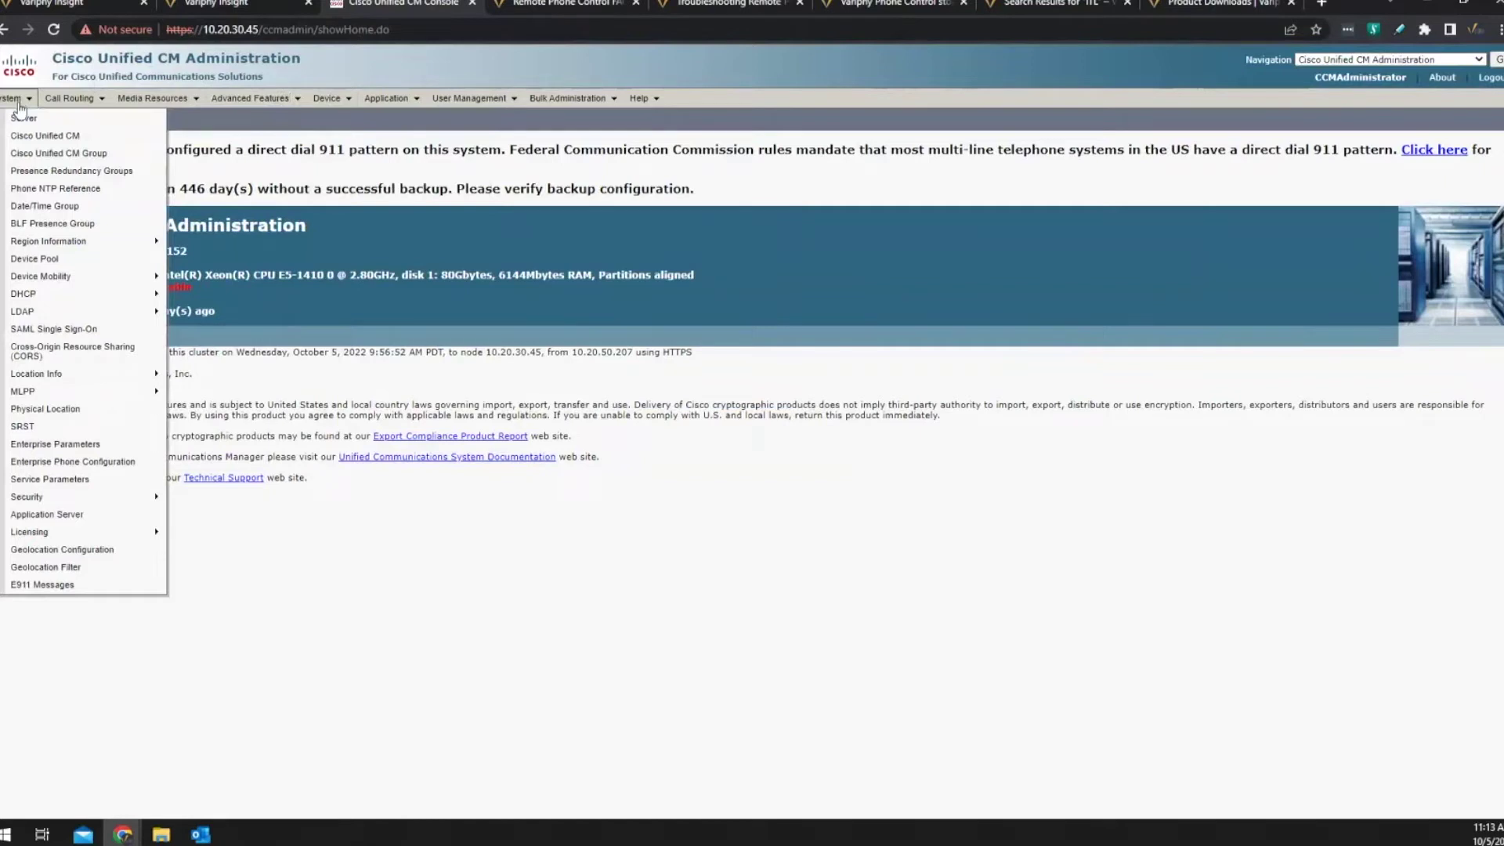
pyautogui.click(117, 445)
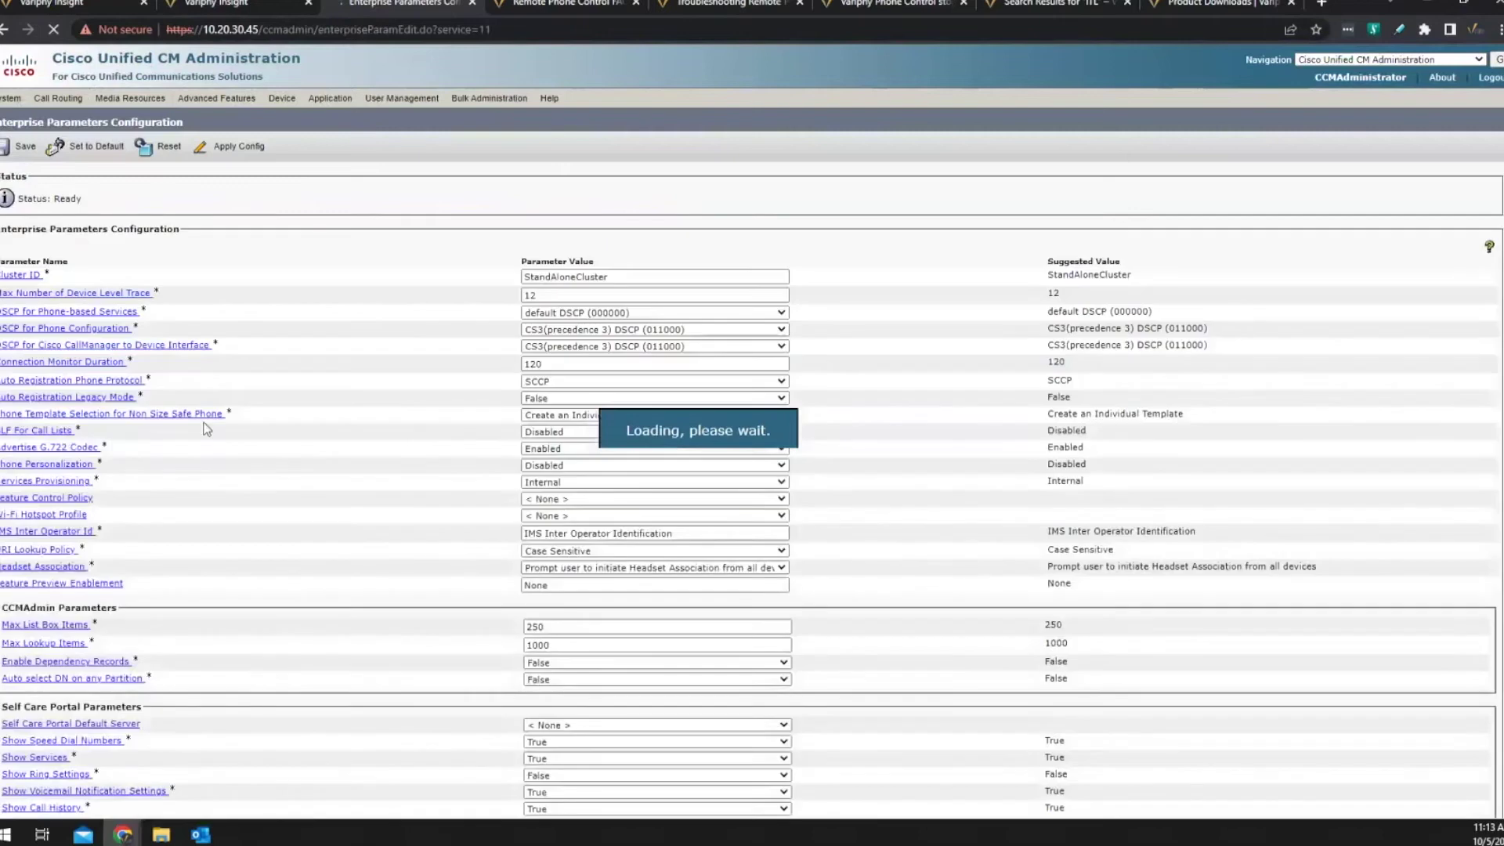
pyautogui.scroll(-12, 934, 369)
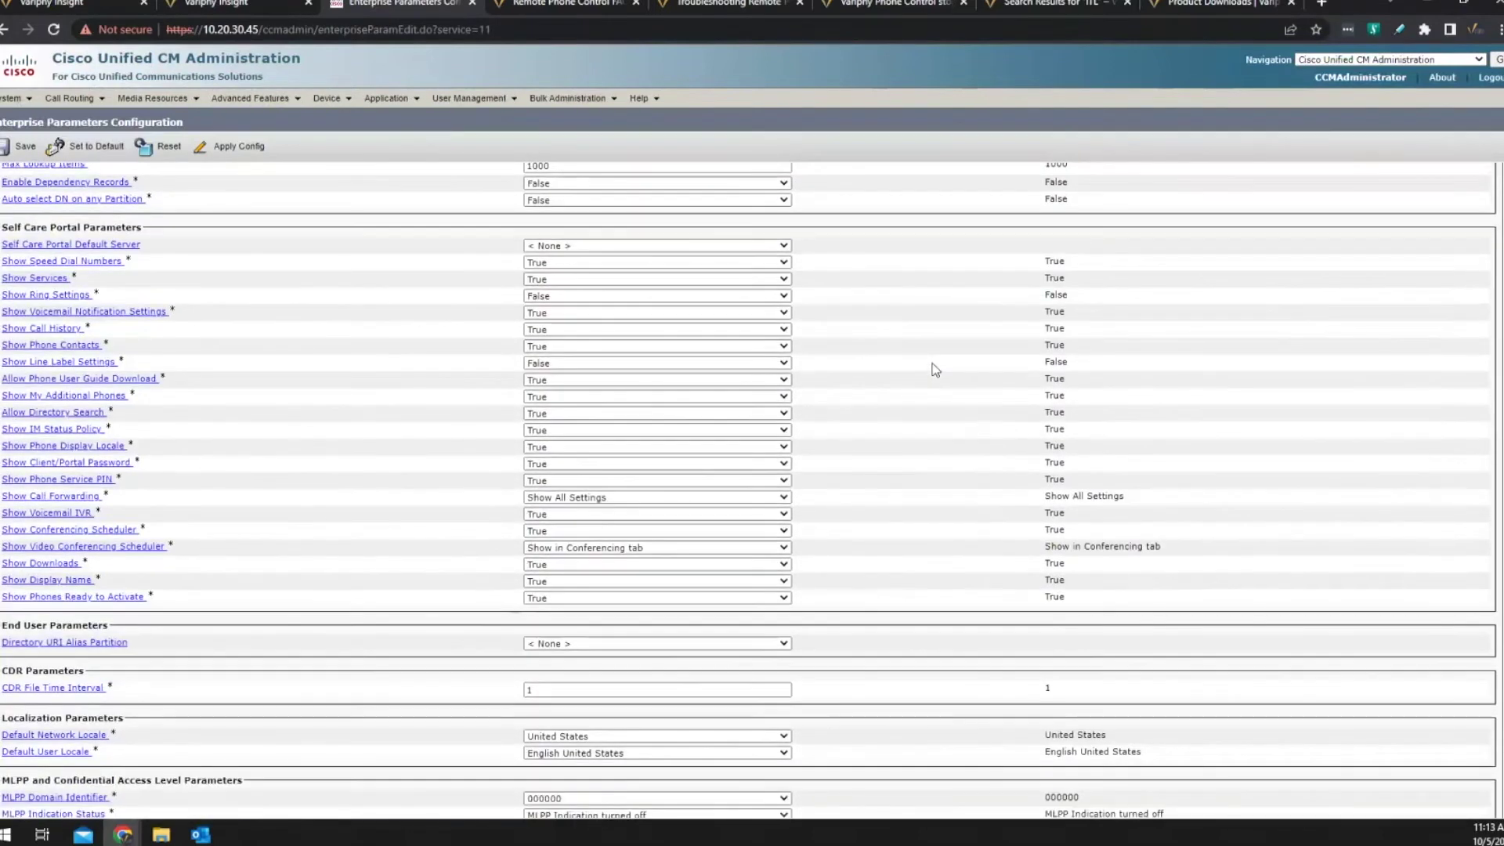
pyautogui.scroll(-3, 934, 369)
pyautogui.scroll(-5, 934, 370)
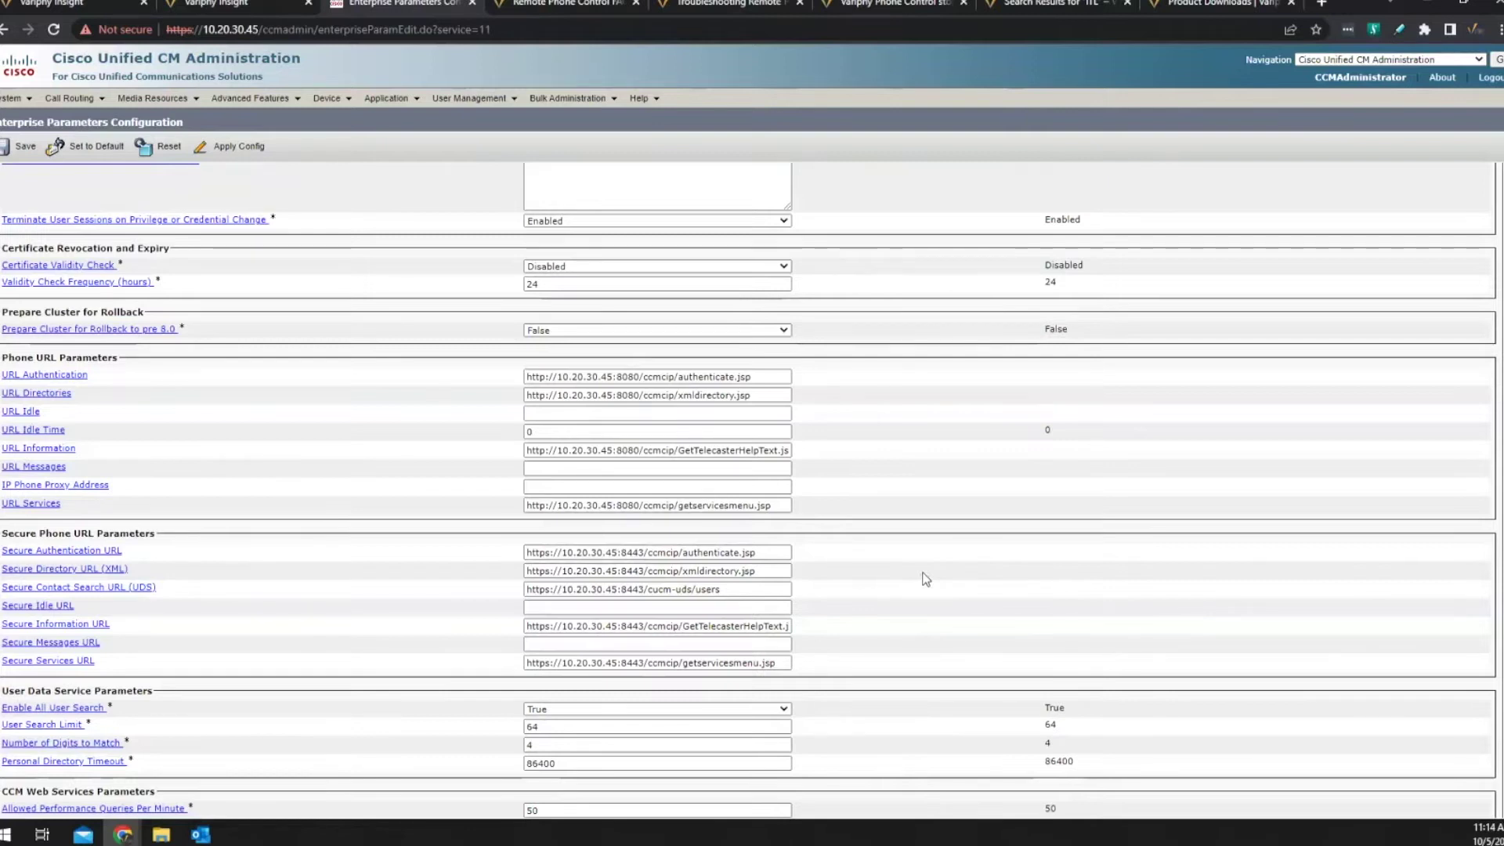
pyautogui.scroll(-1, 924, 579)
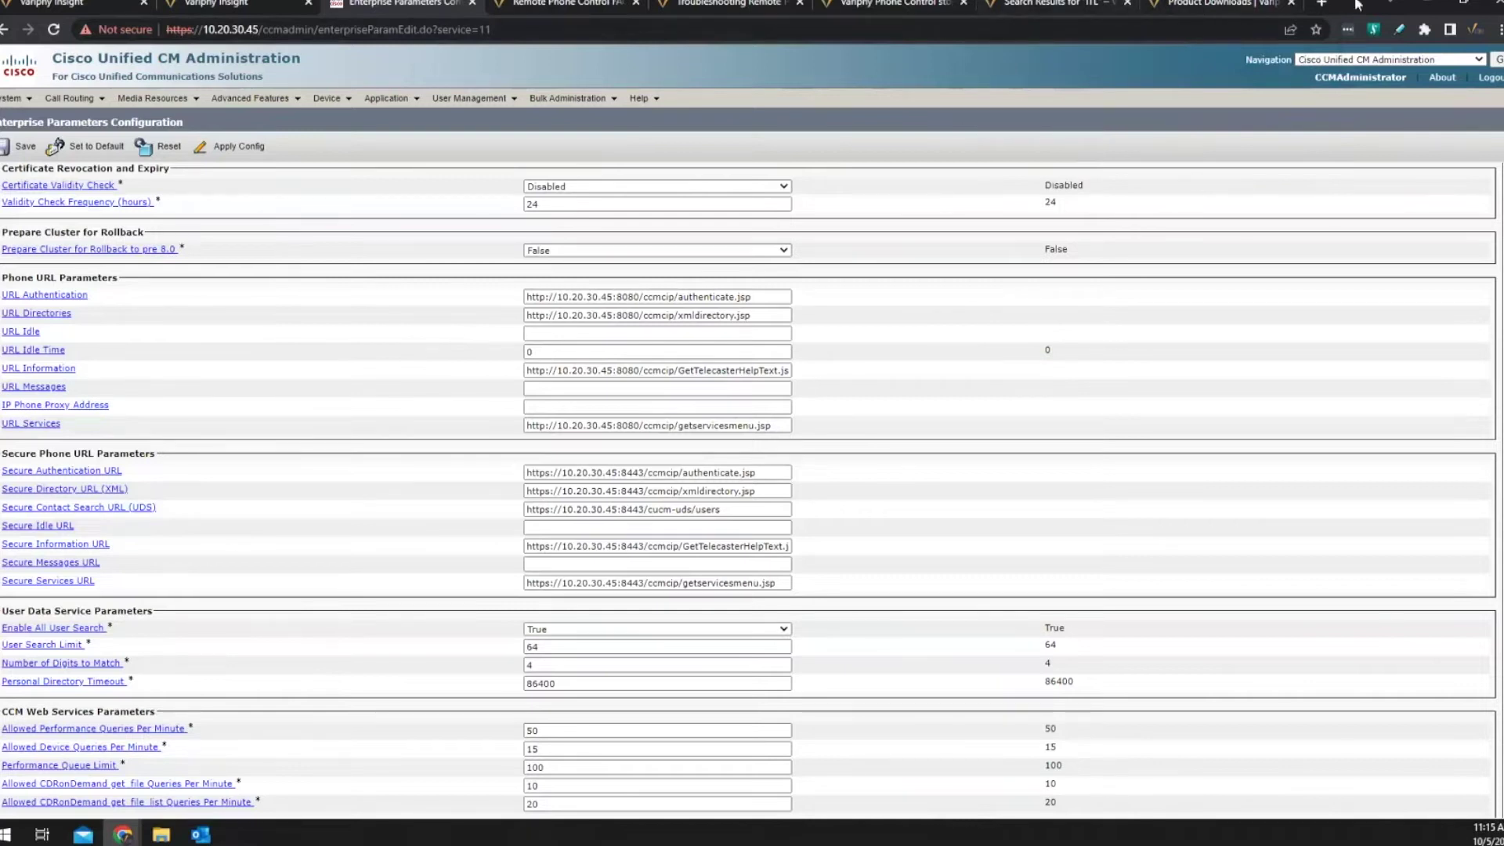
# Step: Review the knowledge base article on phone control failing after an InformaCast 14.4 upgrade, and the CUCM cluster's Remote Phone Control settings in Variphy Insight
pyautogui.click(1464, 5)
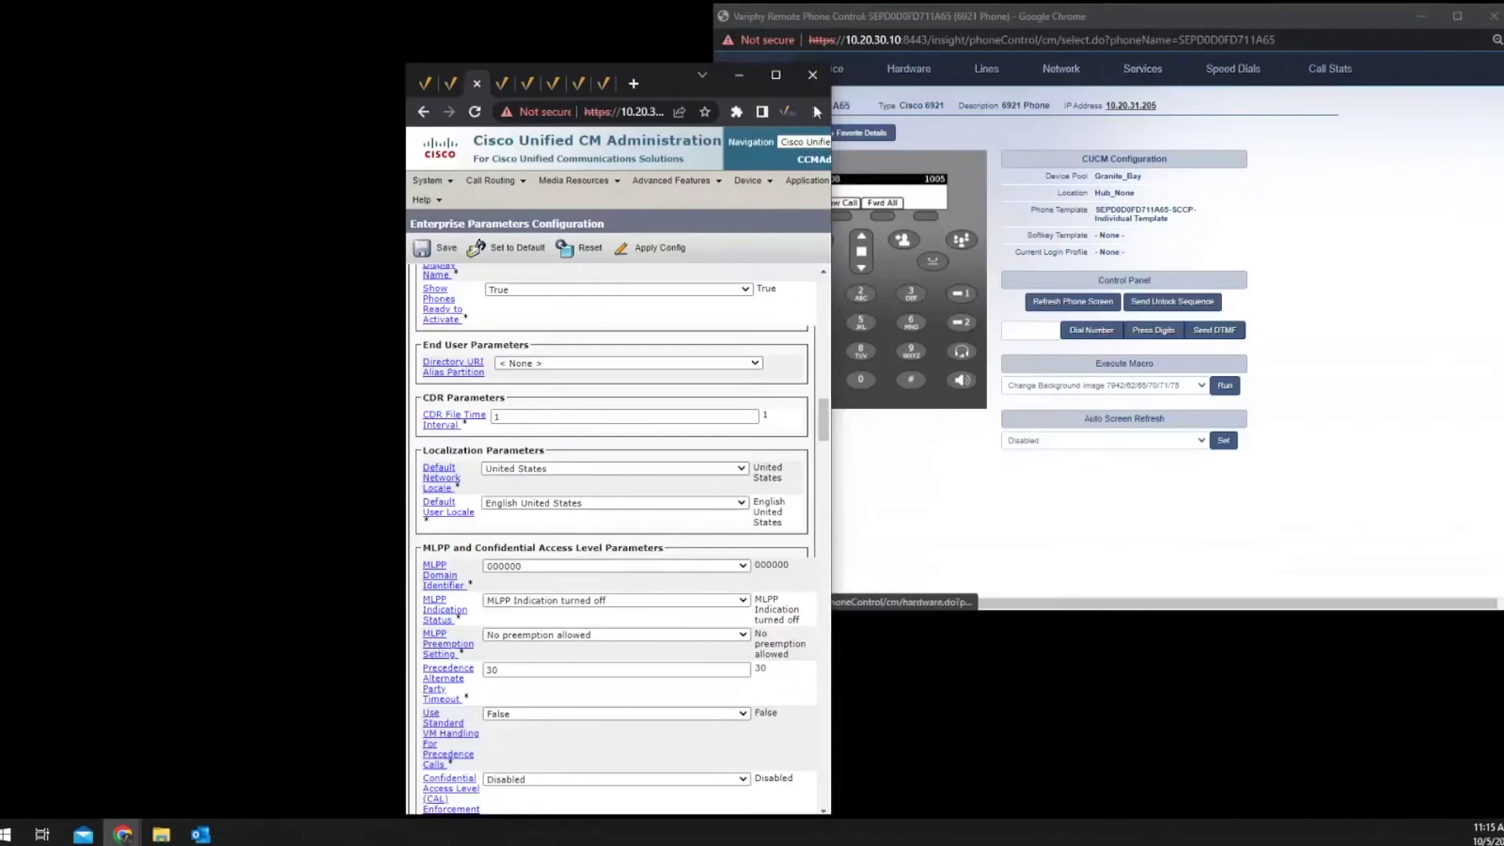
pyautogui.click(553, 83)
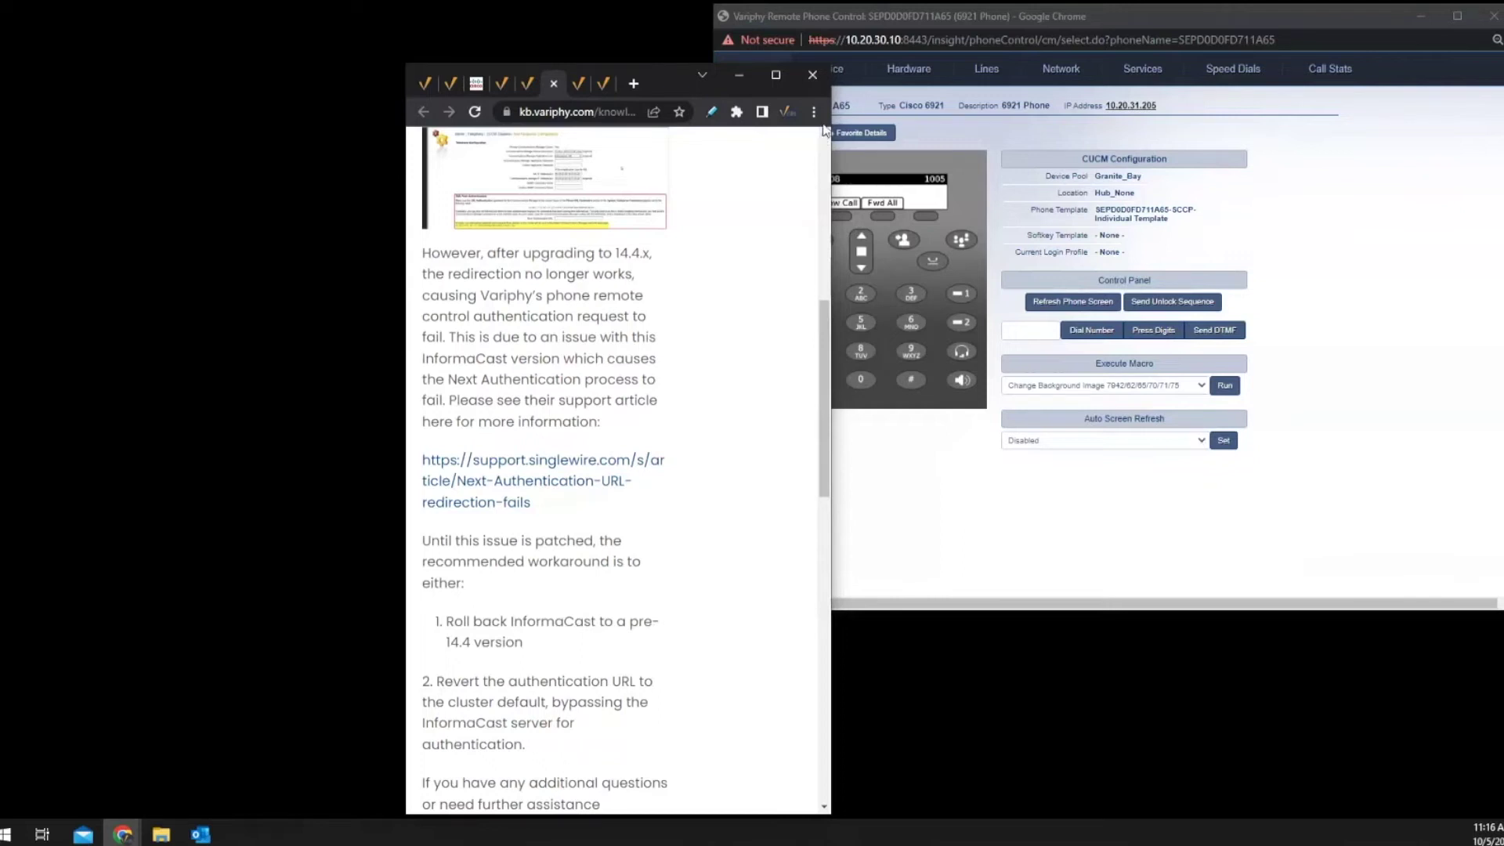
pyautogui.click(772, 74)
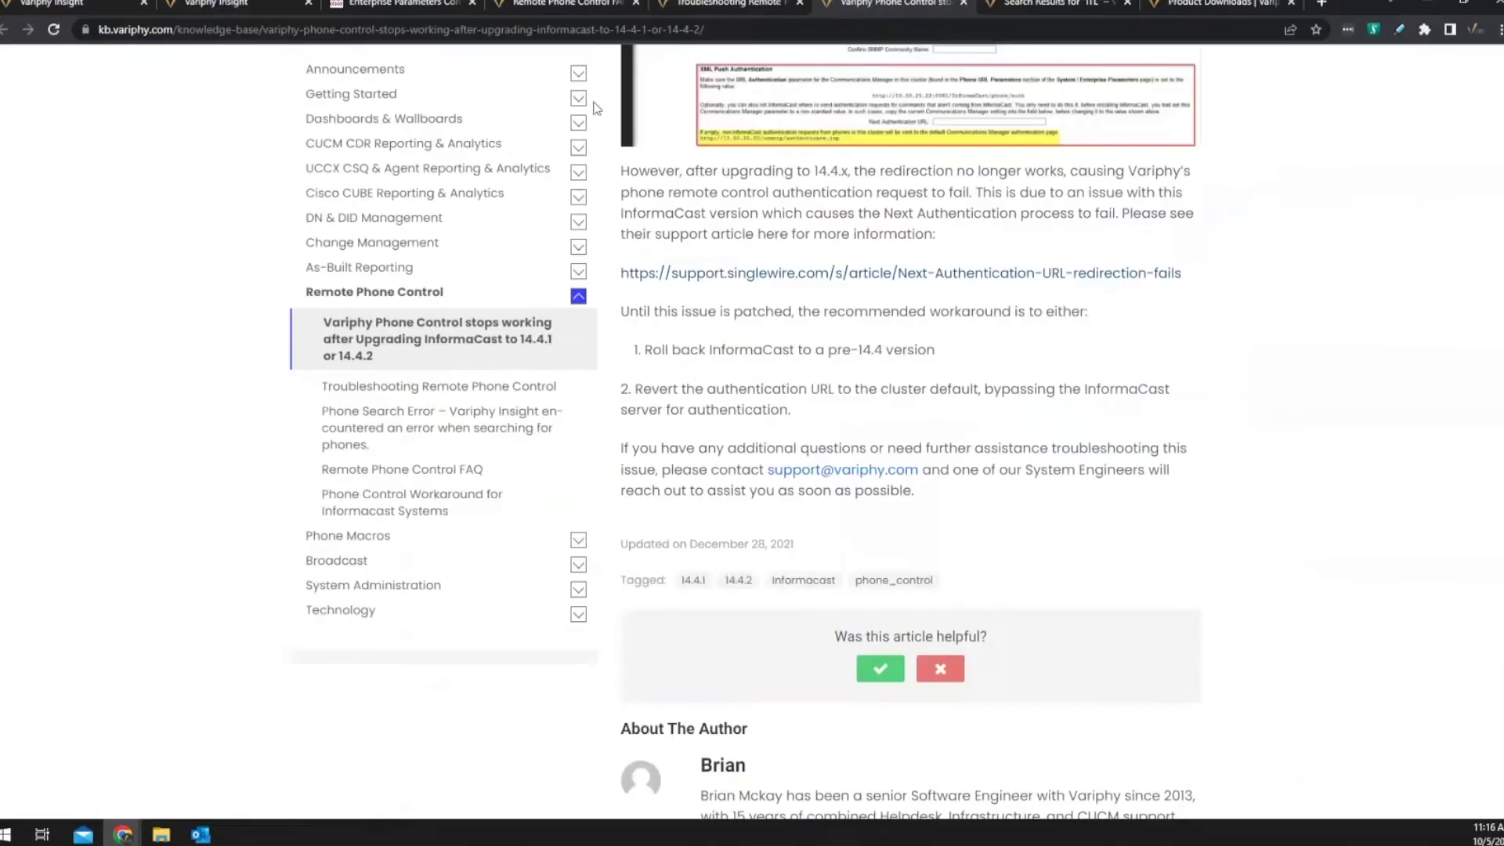
pyautogui.click(233, 10)
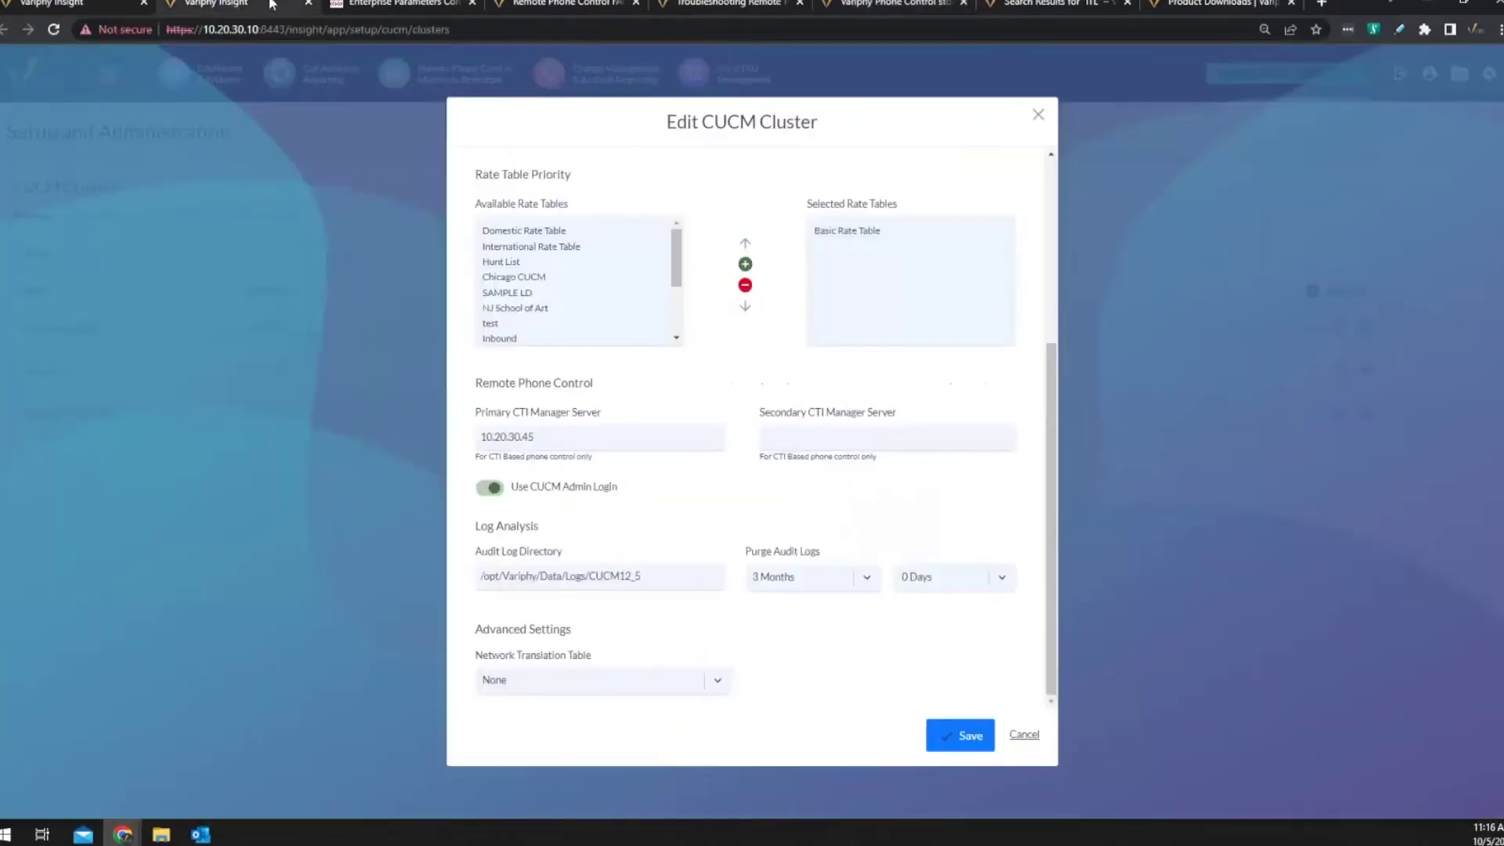
# Step: In Cisco Unified CM Administration, find the application users whose ID begins with variphy and open variphyDev
pyautogui.click(398, 4)
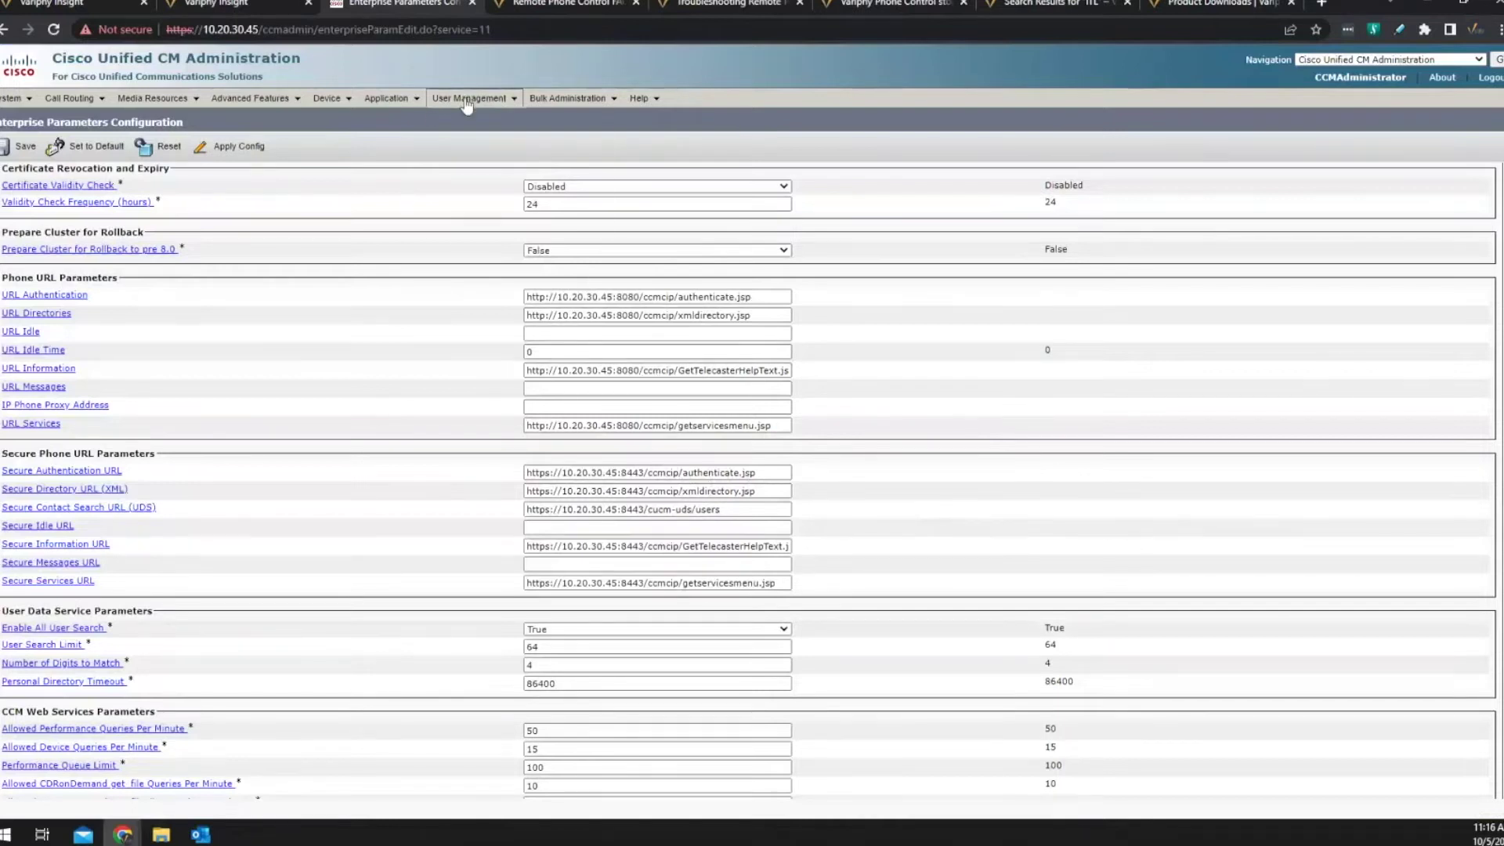
pyautogui.click(493, 122)
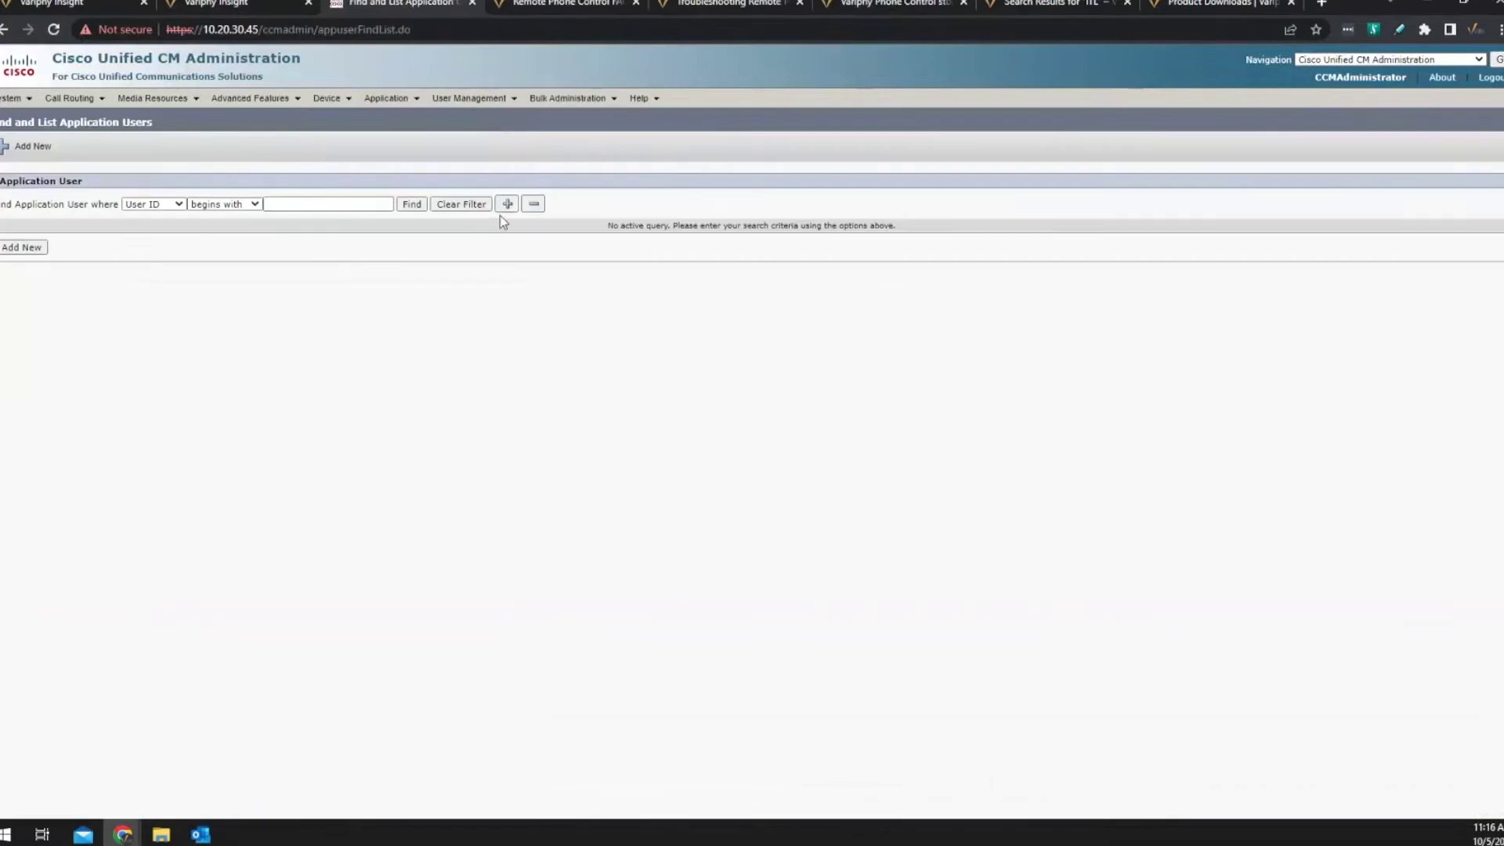
pyautogui.click(357, 205)
pyautogui.write('variphy')
pyautogui.press('Return')
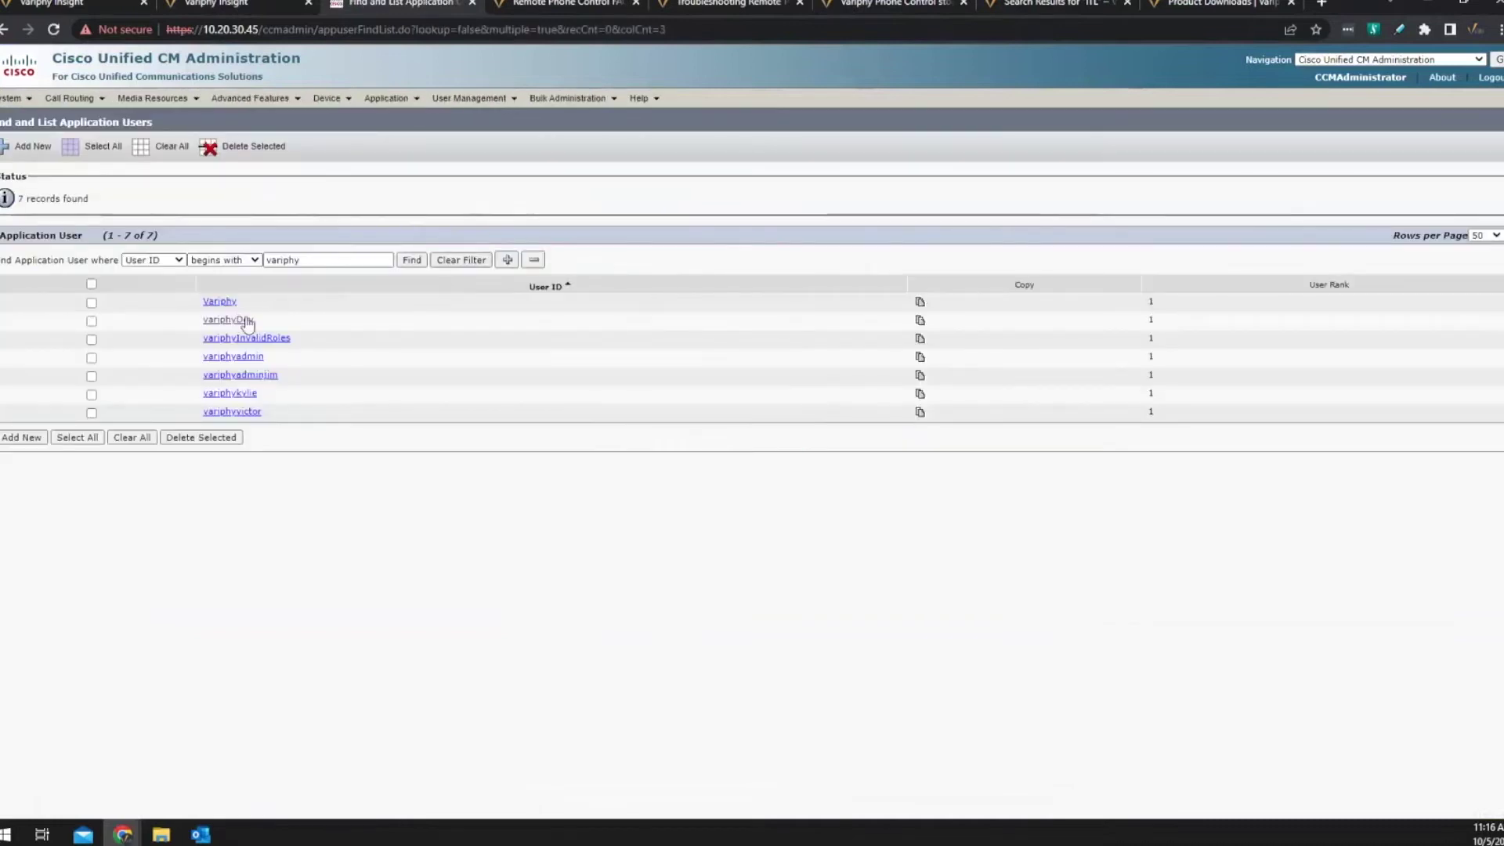
pyautogui.click(246, 320)
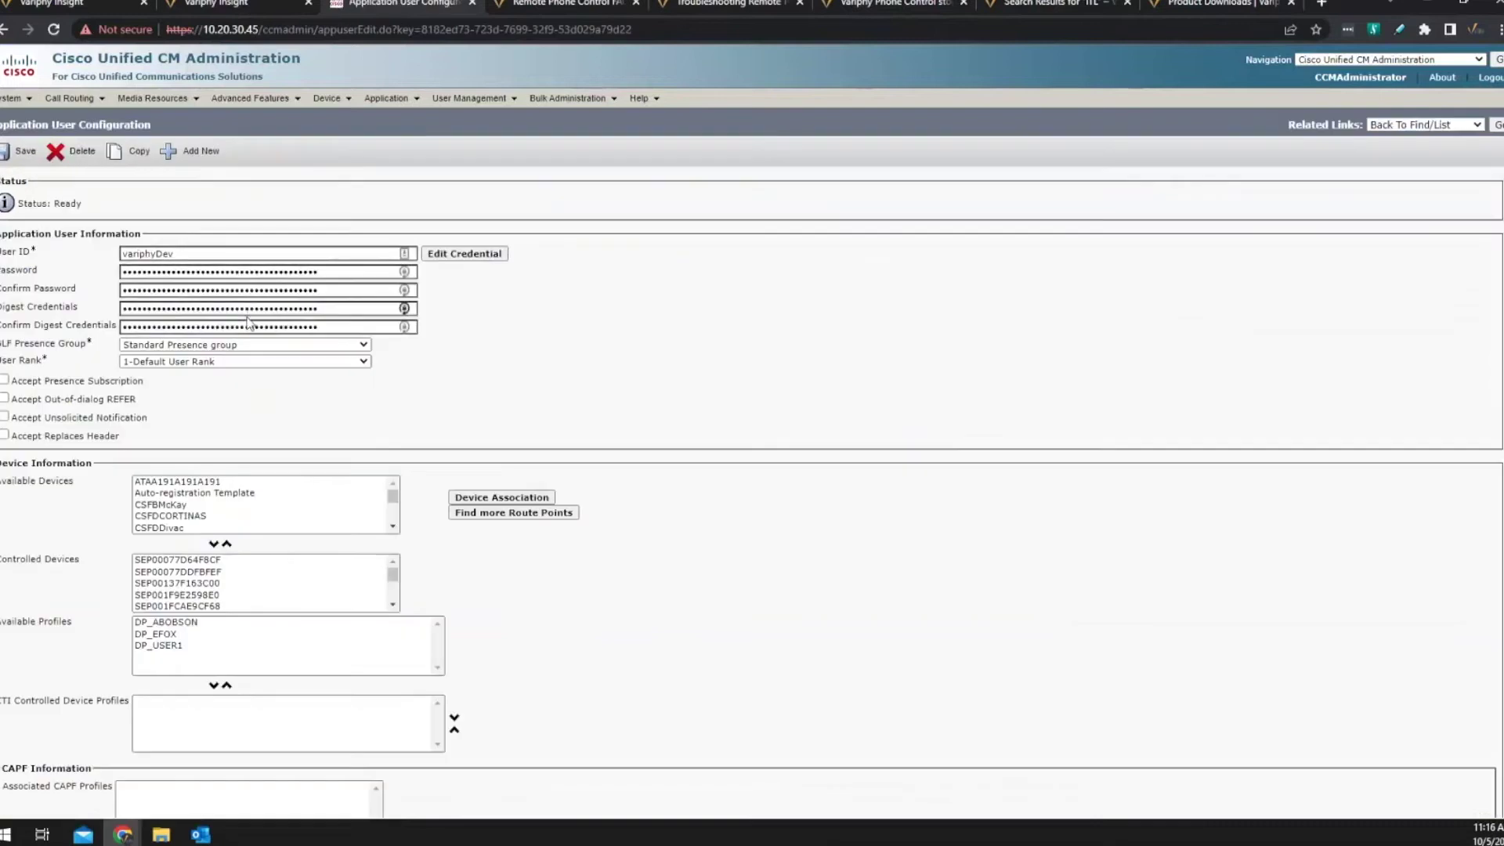
# Step: Examine the variphyDev application user's device information, access control groups and assigned roles
pyautogui.scroll(-3, 932, 442)
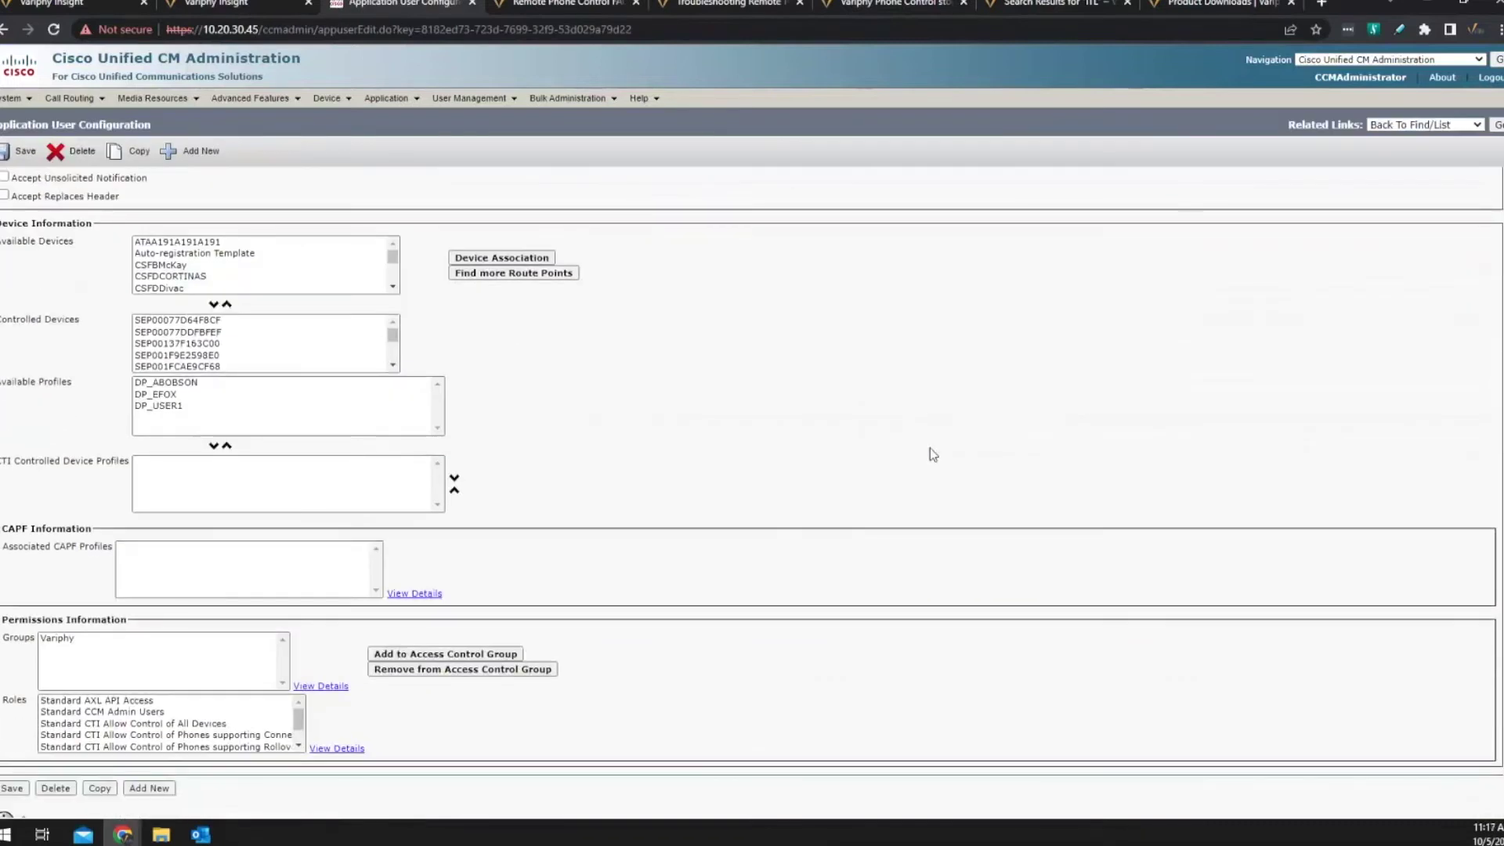
pyautogui.scroll(3, 929, 448)
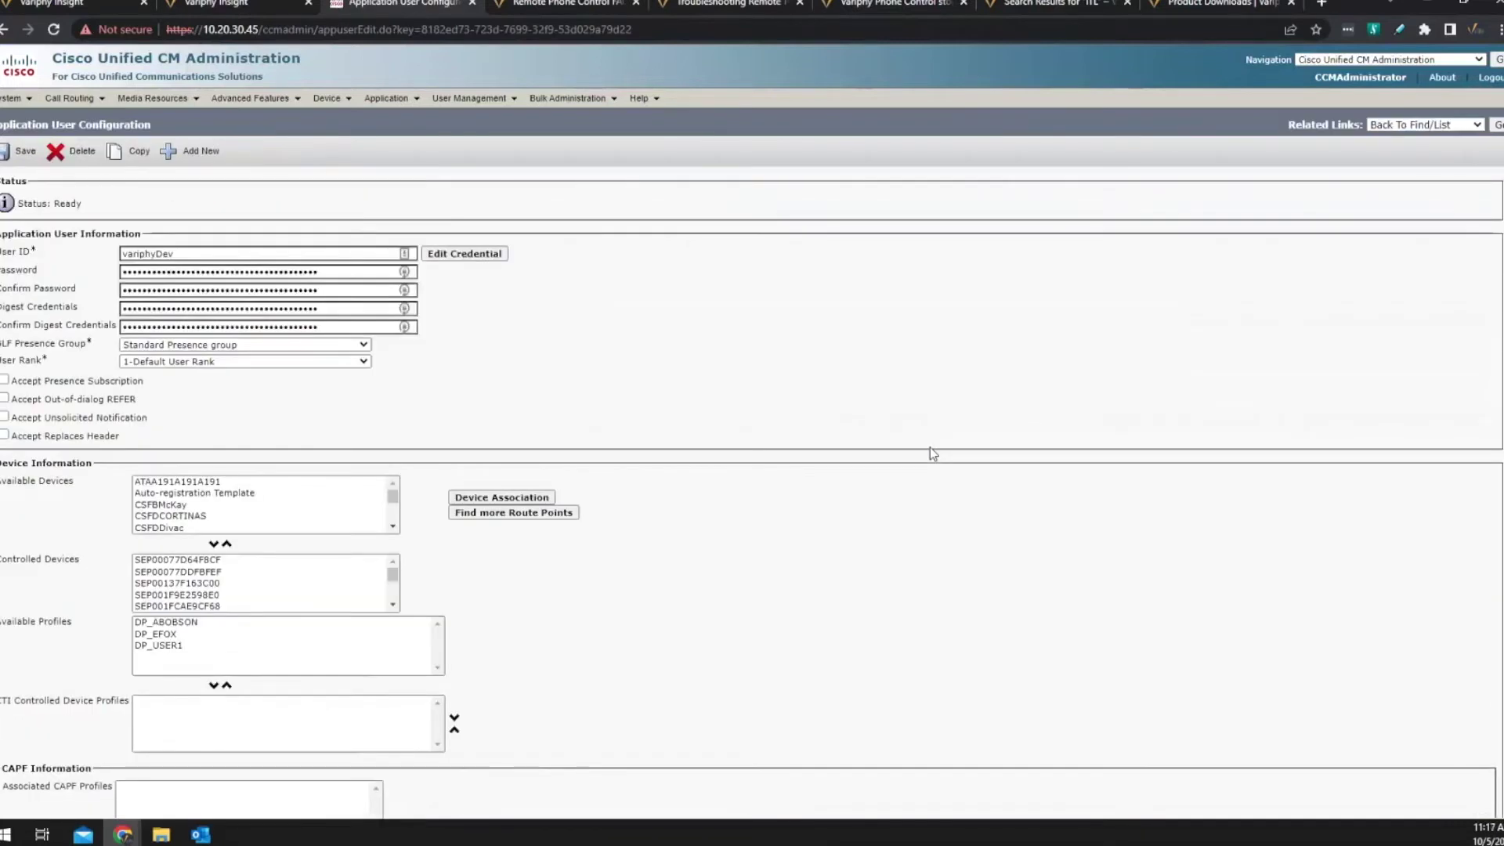
pyautogui.scroll(-3, 928, 448)
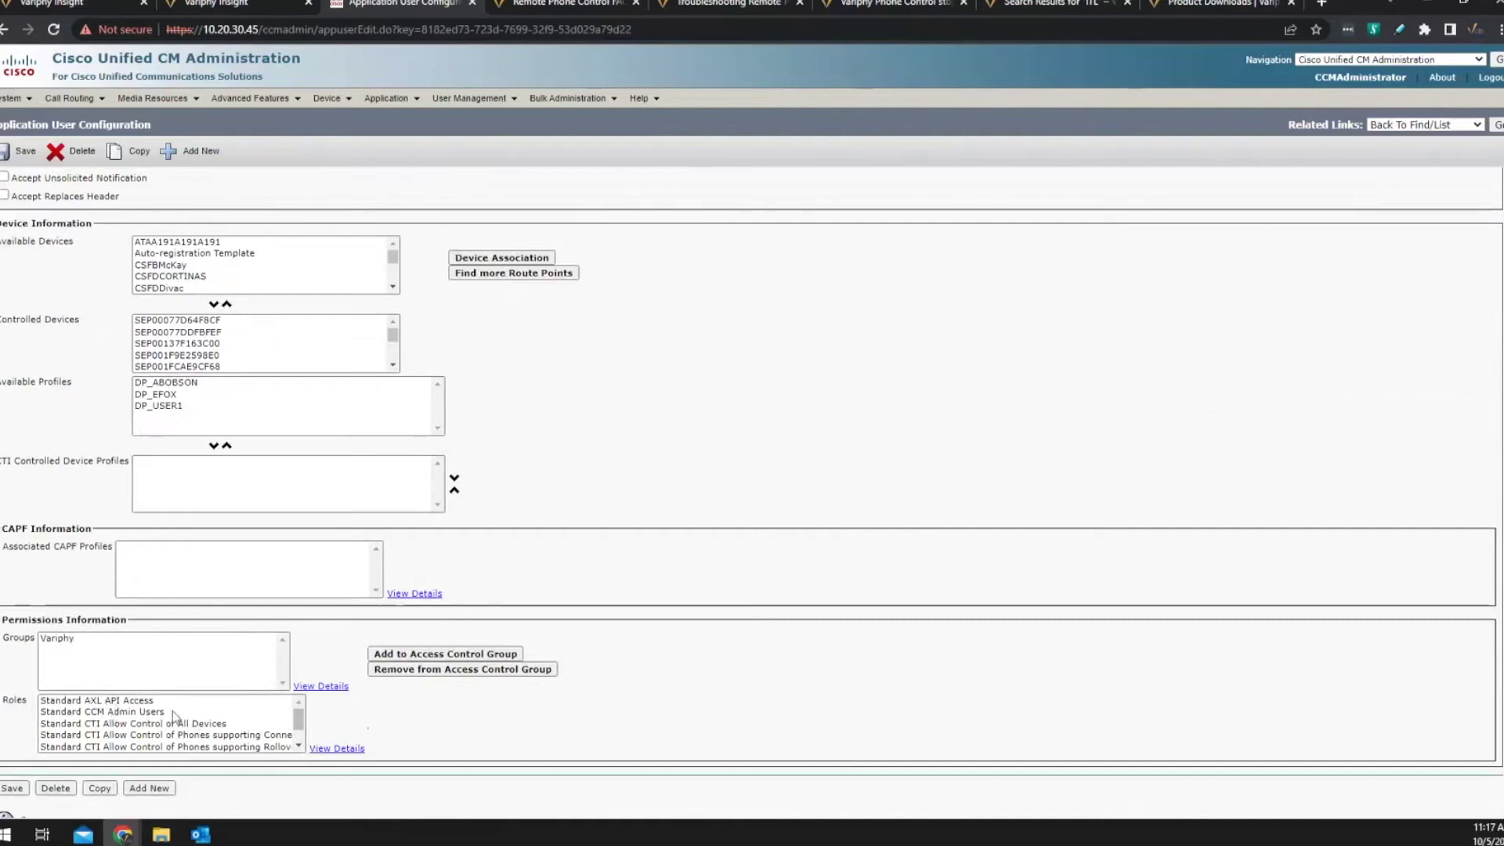
pyautogui.scroll(-1, 188, 713)
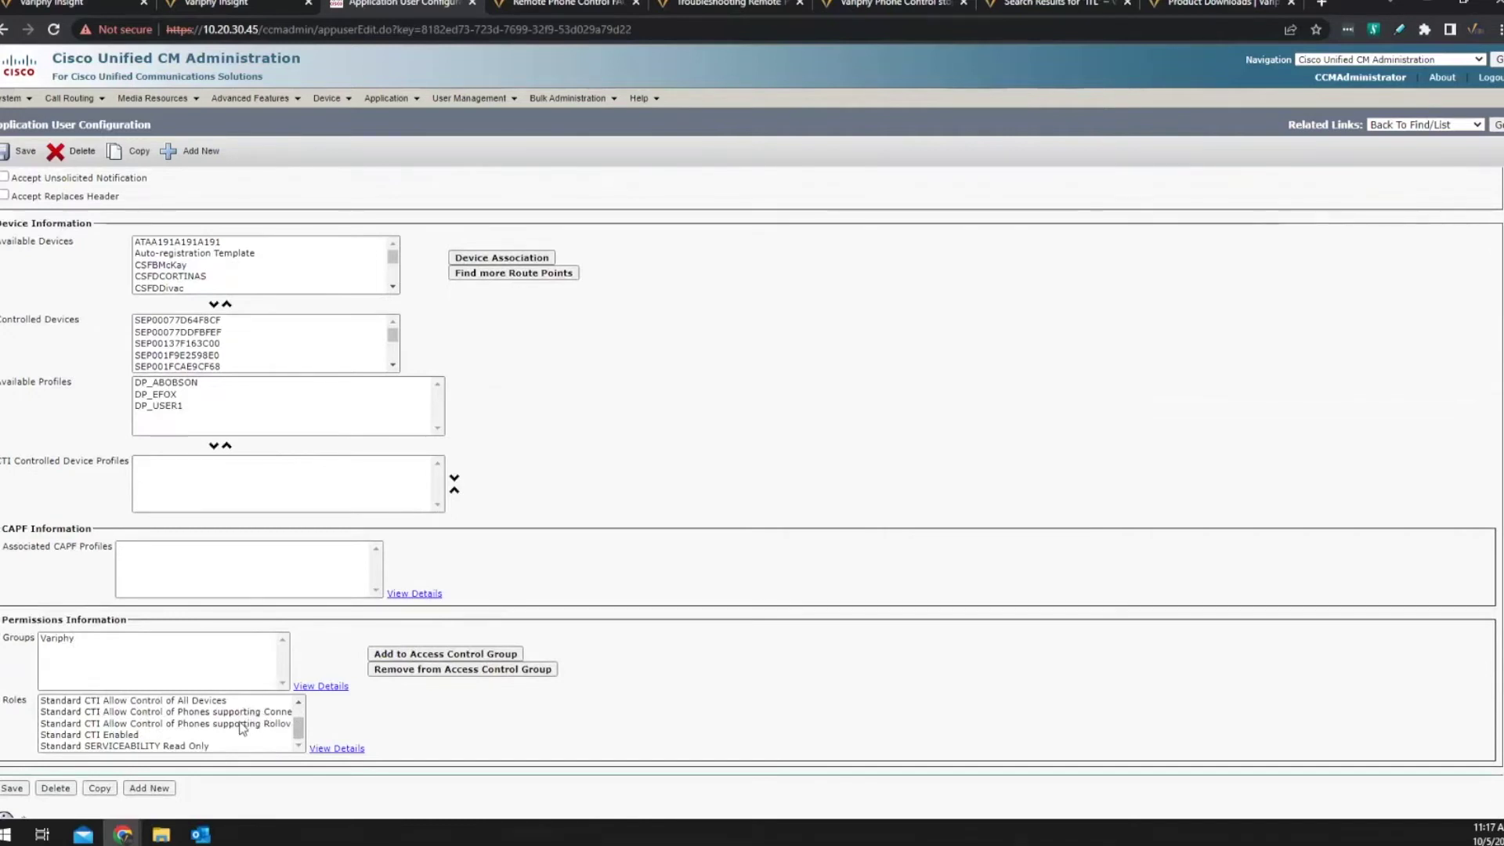
pyautogui.scroll(1, 241, 725)
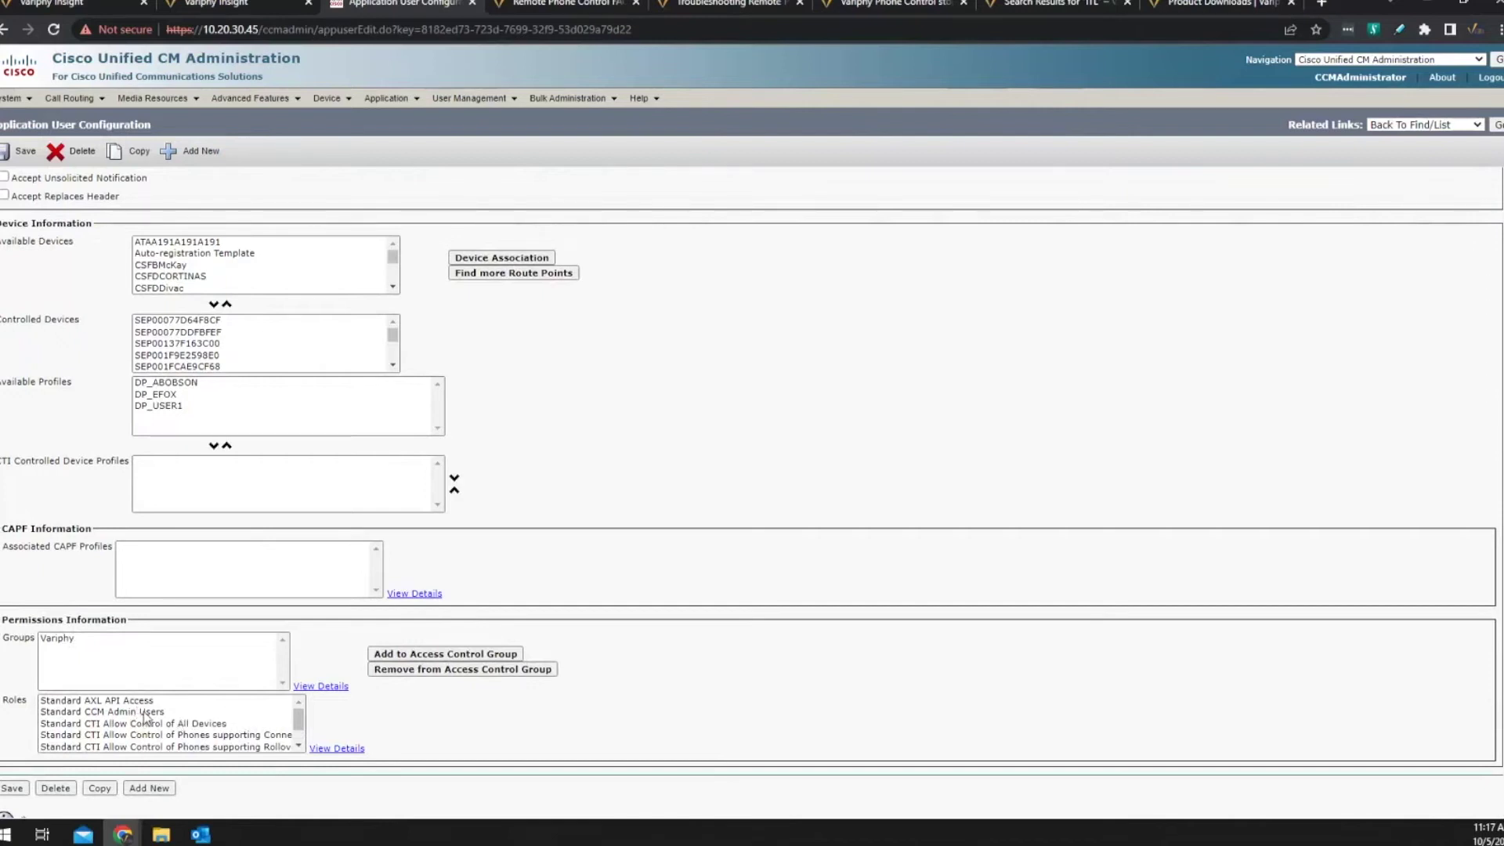
pyautogui.scroll(-1, 181, 712)
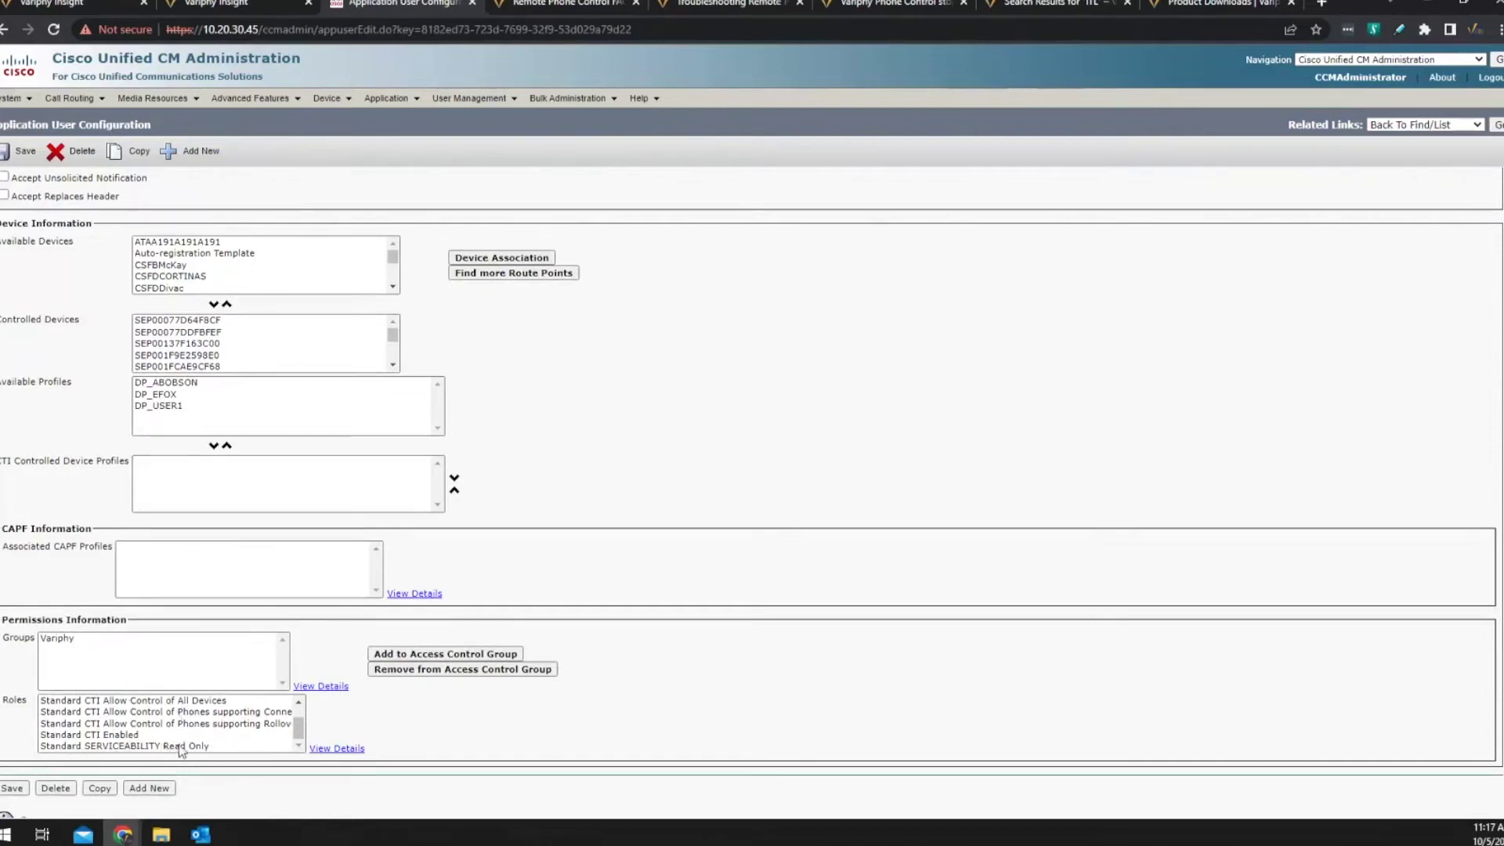
pyautogui.scroll(-1, 582, 686)
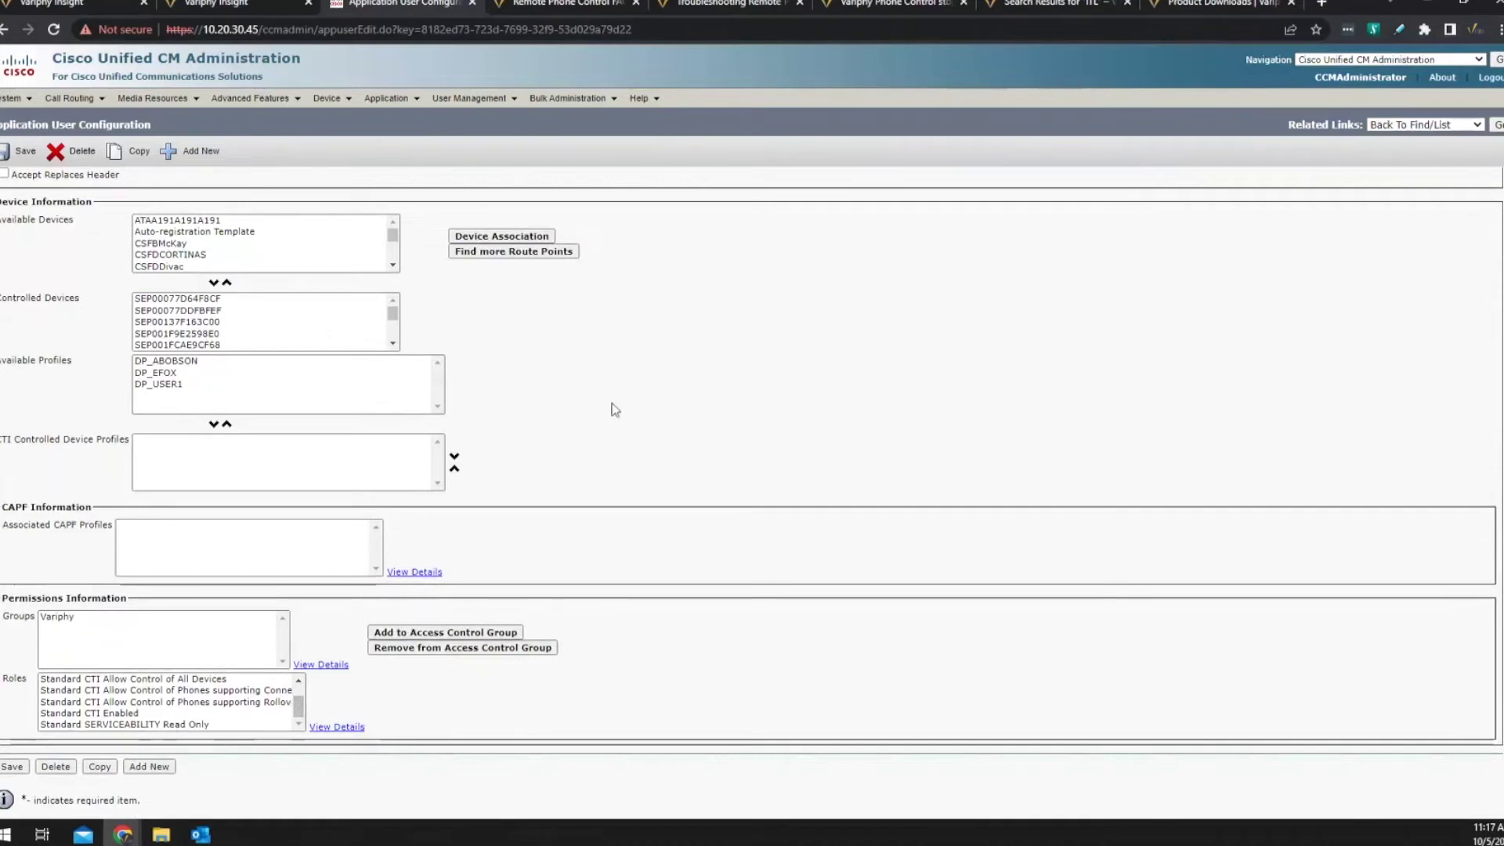
pyautogui.click(518, 100)
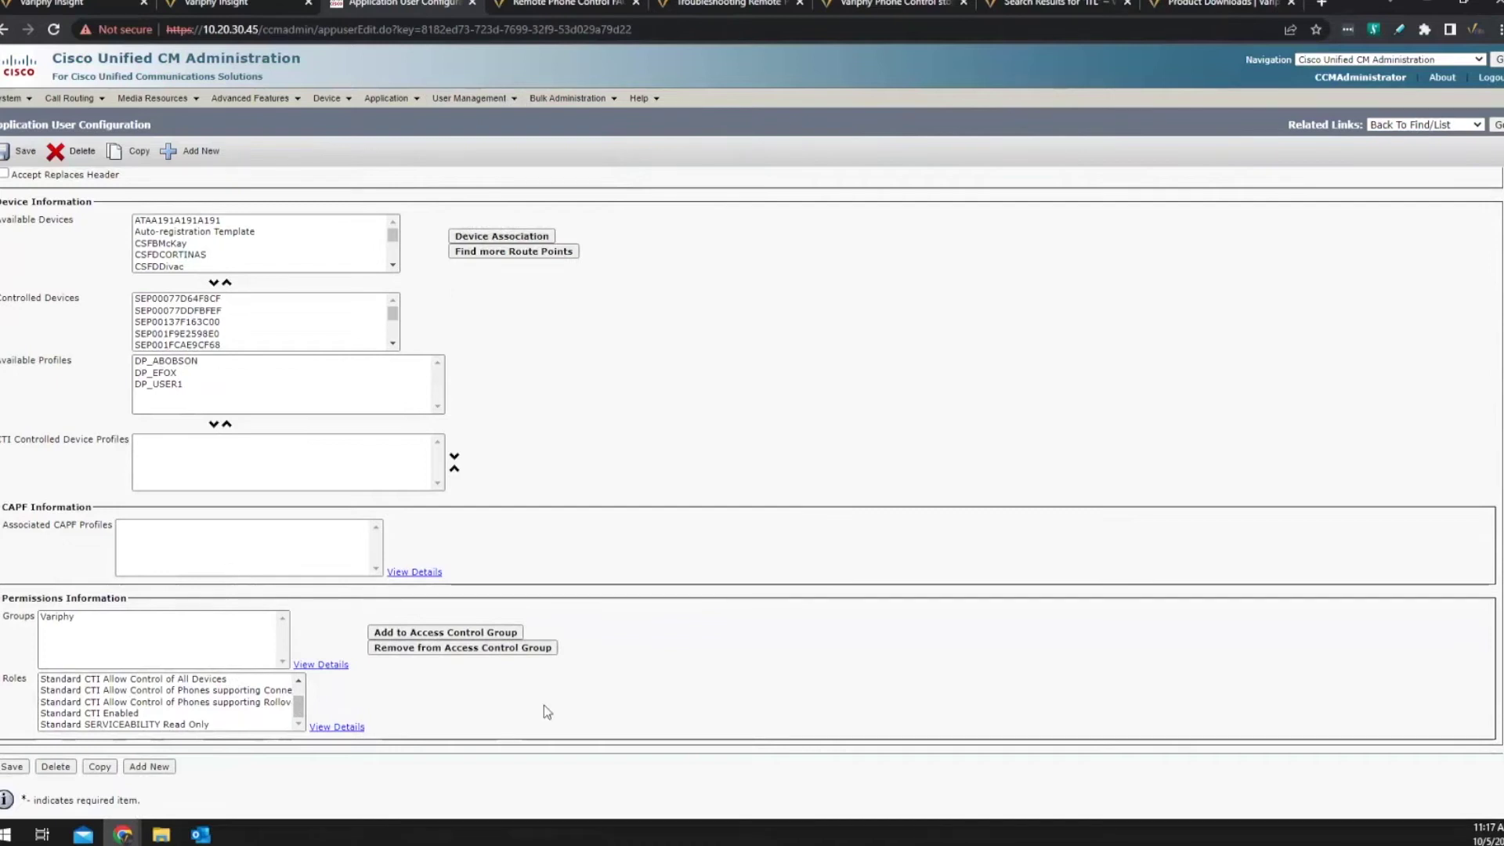
# Step: Open the device association for variphyDev and find the devices whose name begins with SEP
pyautogui.scroll(1, 559, 702)
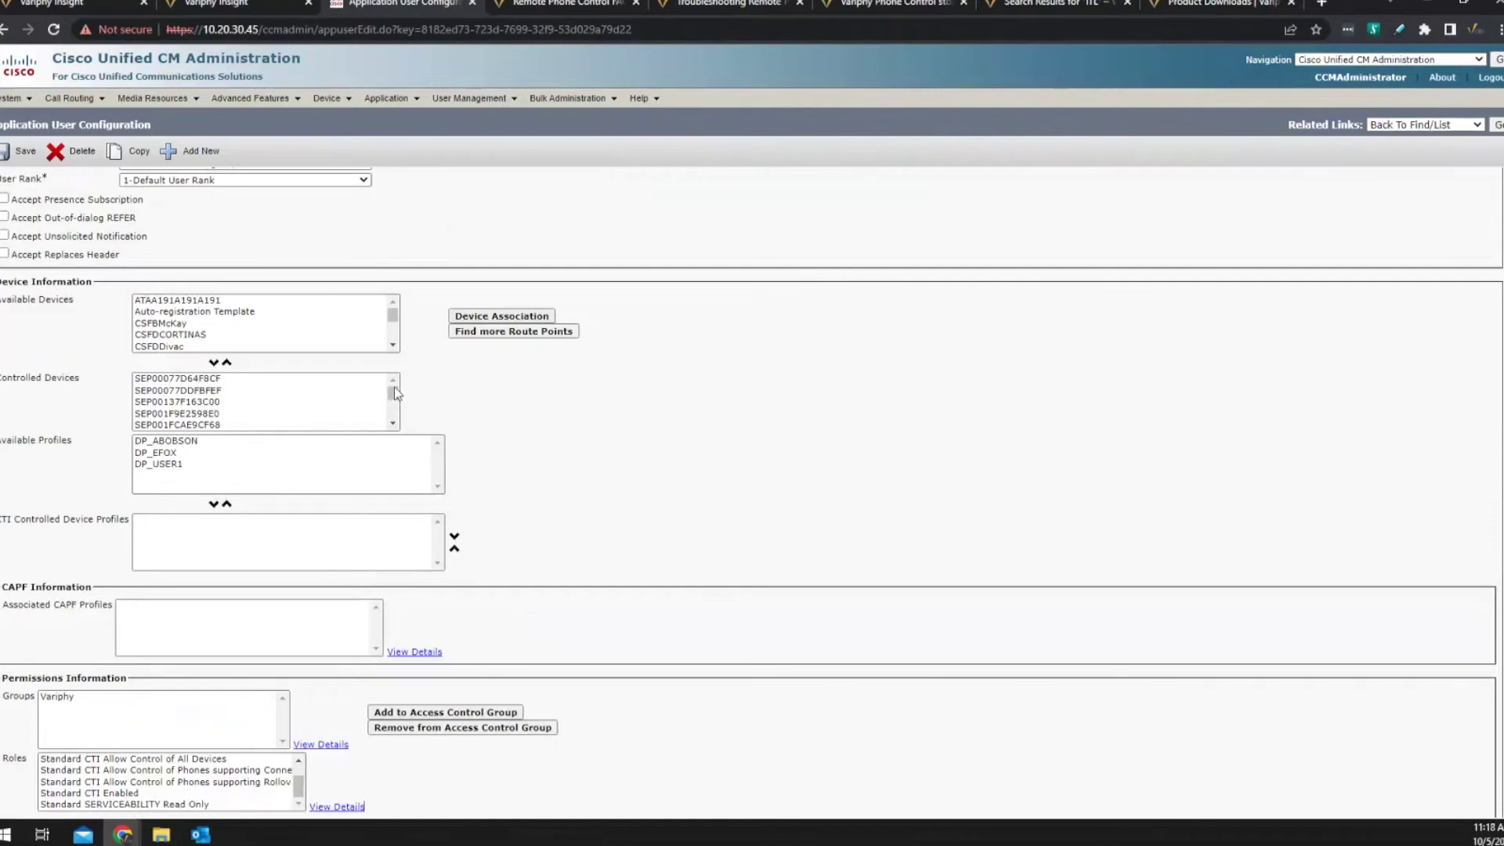
pyautogui.moveTo(394, 396)
pyautogui.mouseDown()
pyautogui.moveTo(395, 415)
pyautogui.moveTo(394, 395)
pyautogui.mouseUp()
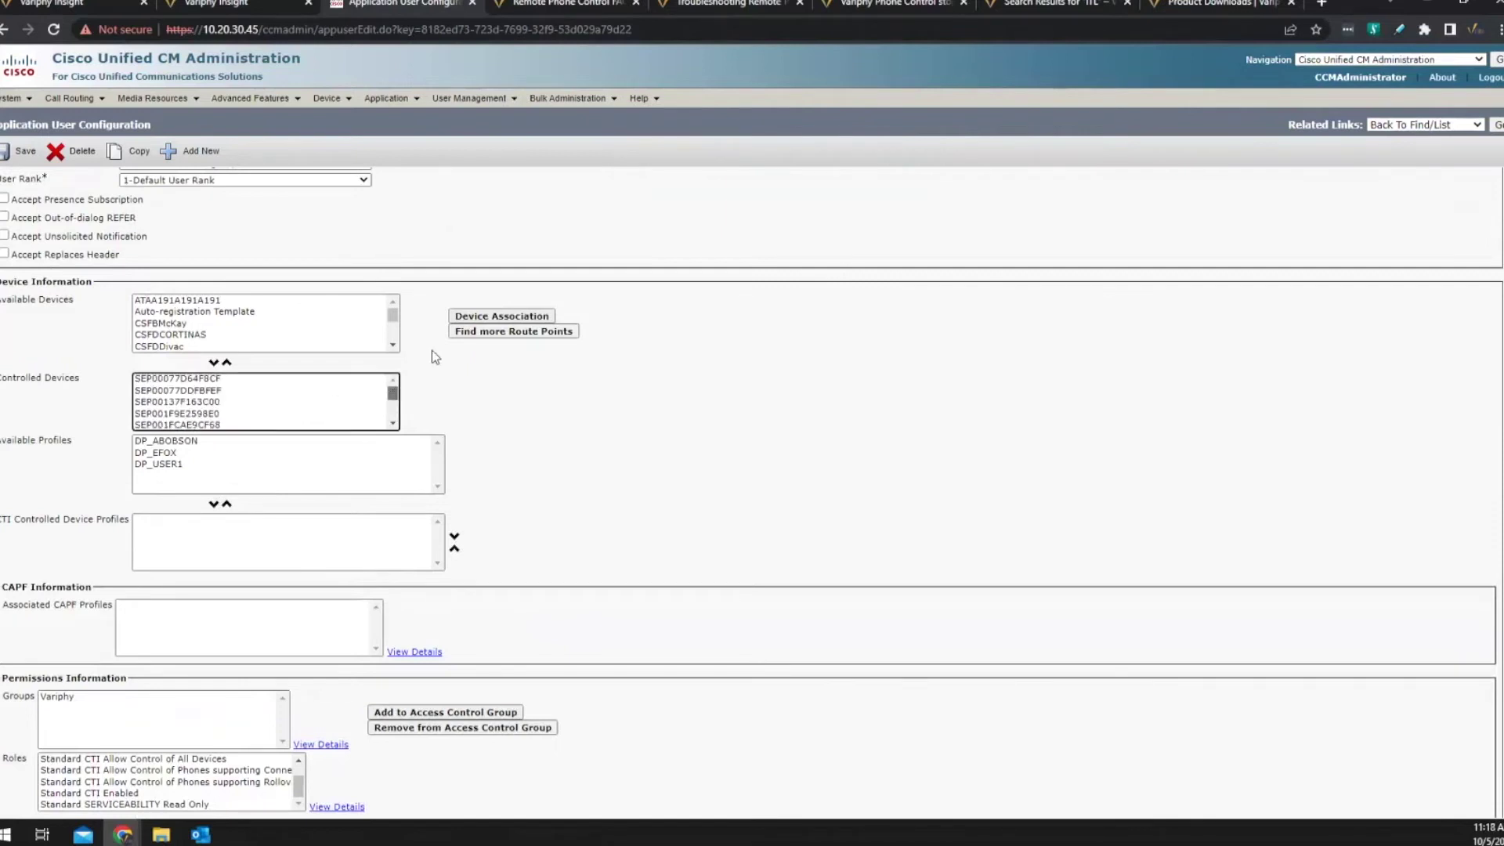
pyautogui.click(476, 316)
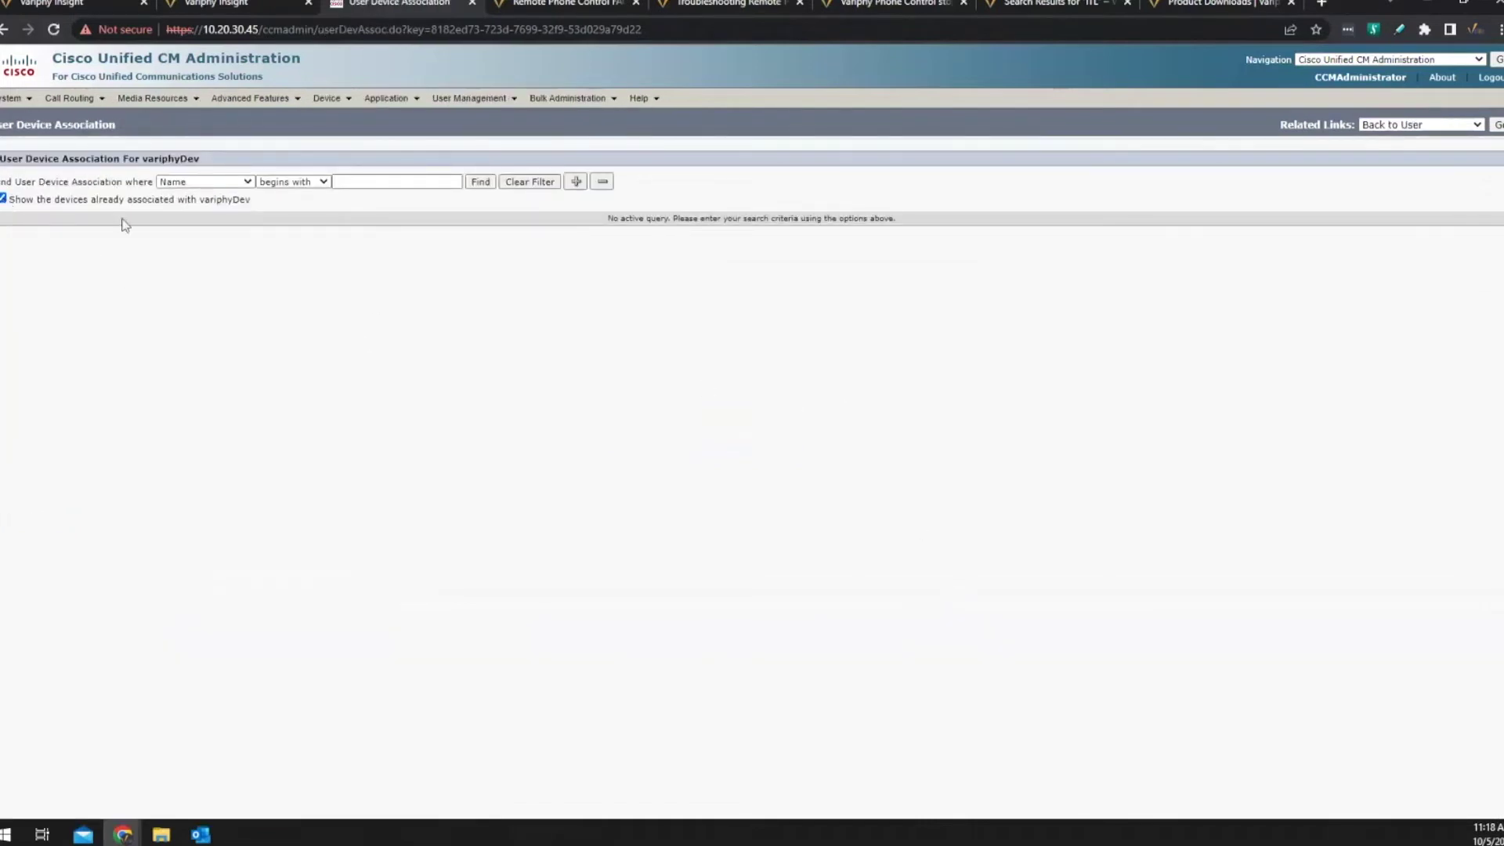
pyautogui.click(447, 181)
pyautogui.write('SEP')
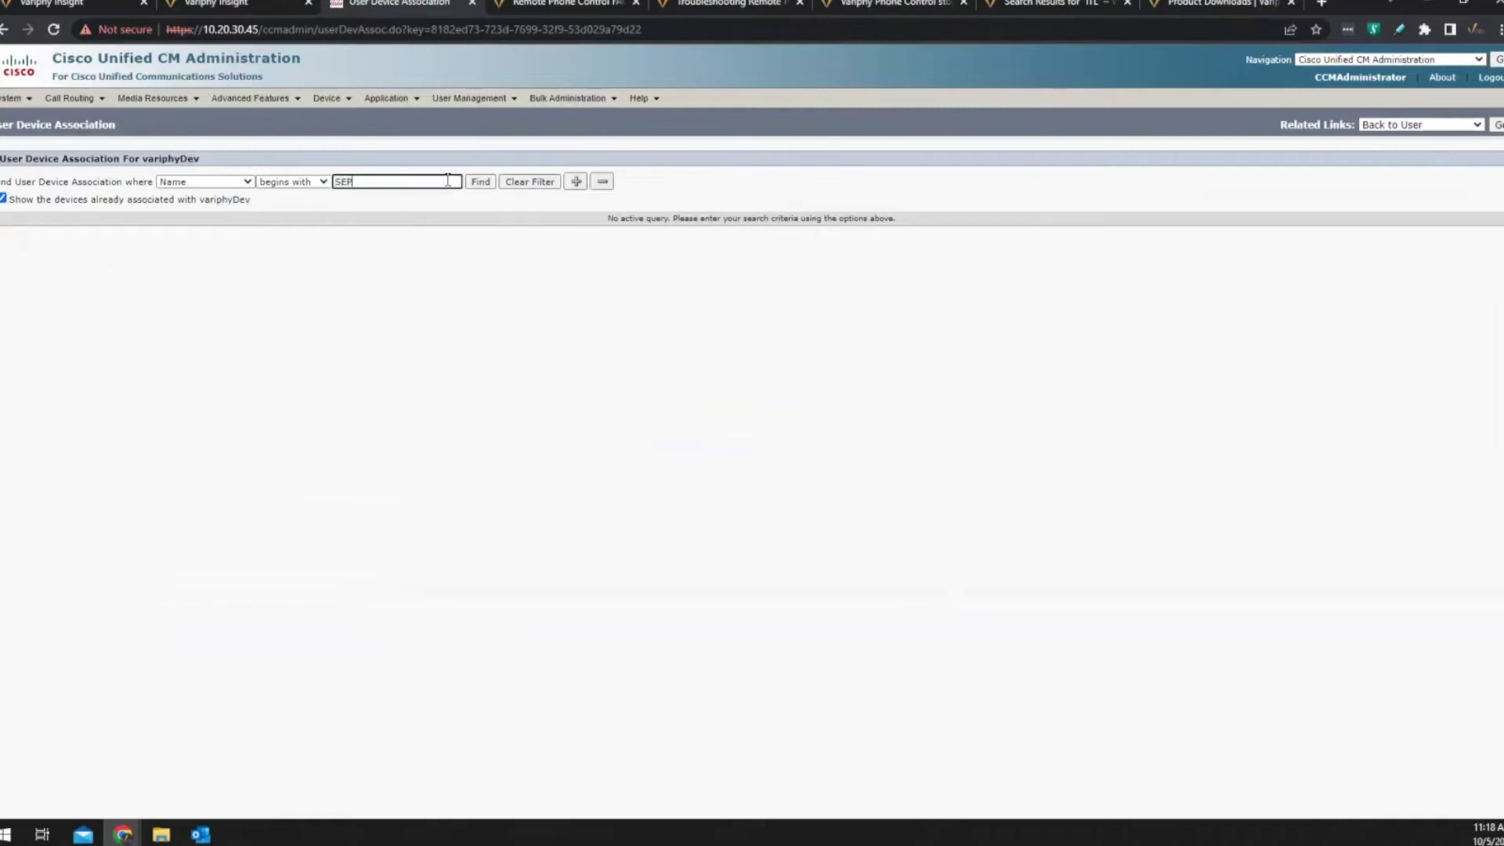
pyautogui.click(480, 182)
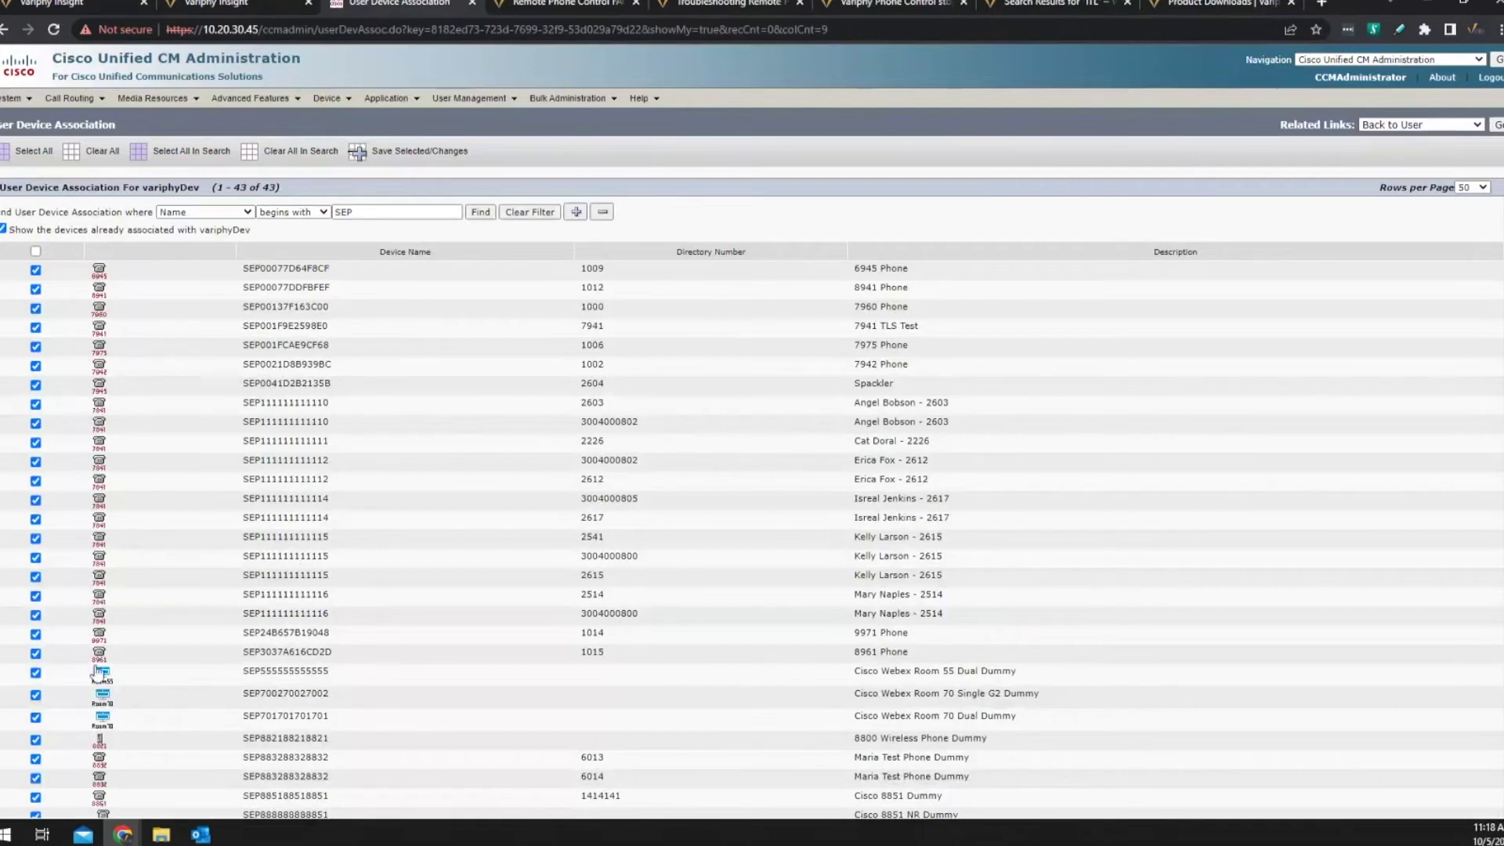
# Step: Review which SEP devices in the list are associated with variphyDev and which are not
pyautogui.scroll(-4, 358, 651)
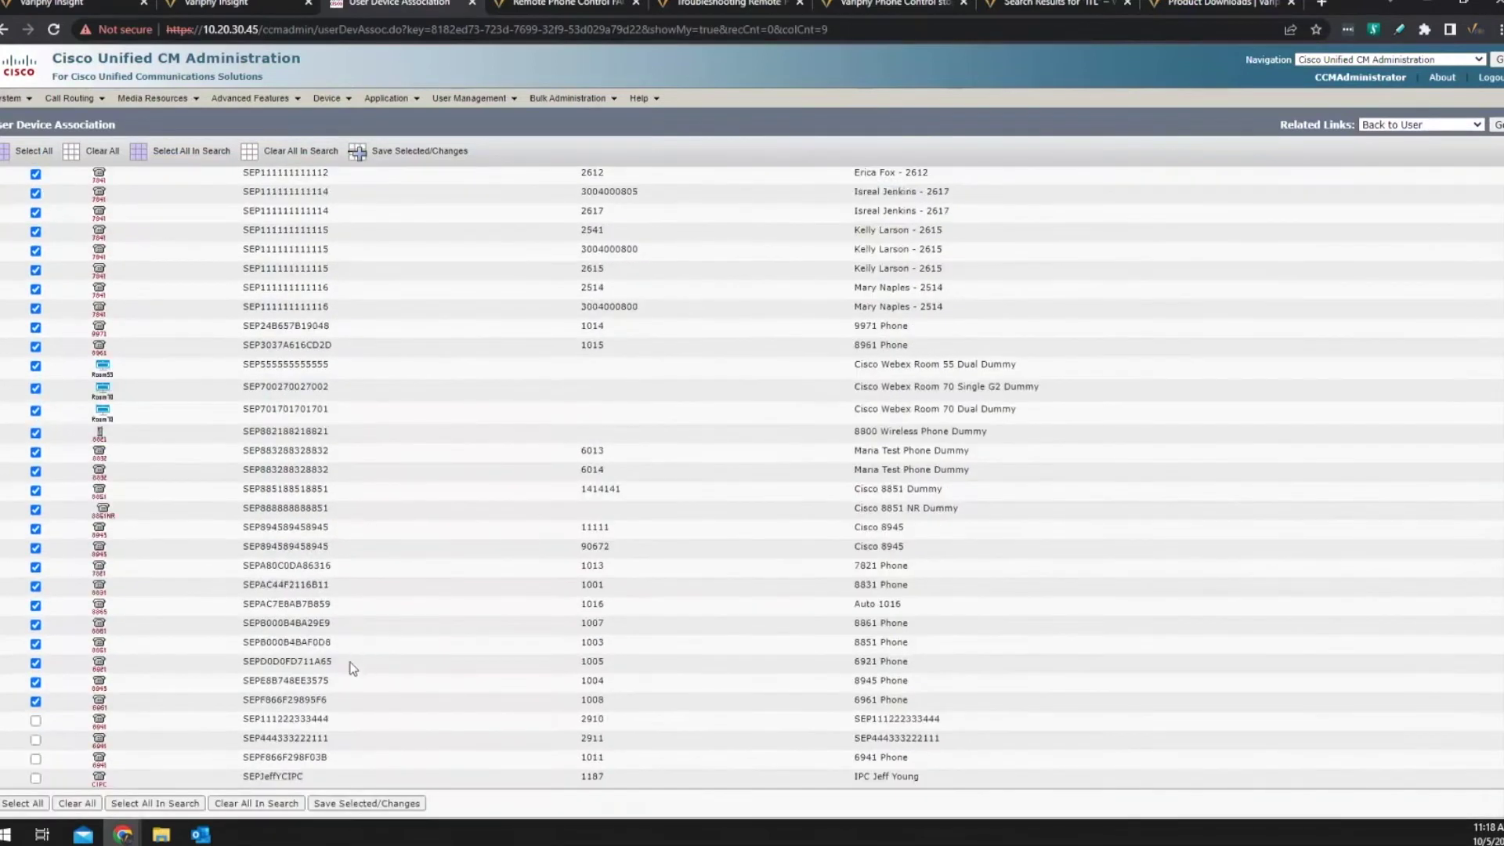
pyautogui.scroll(4, 368, 635)
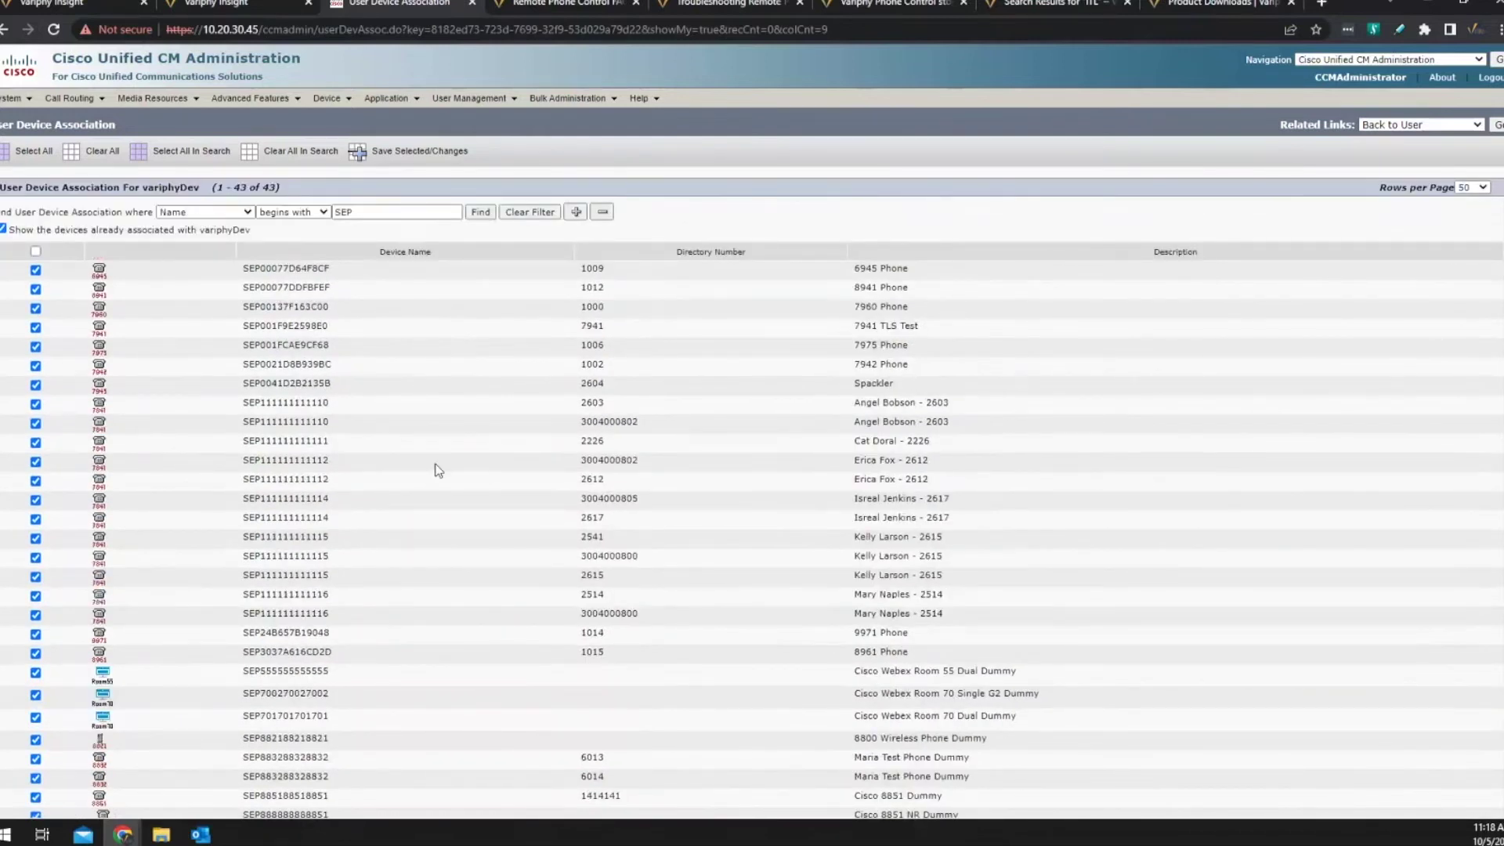
pyautogui.scroll(-5, 438, 470)
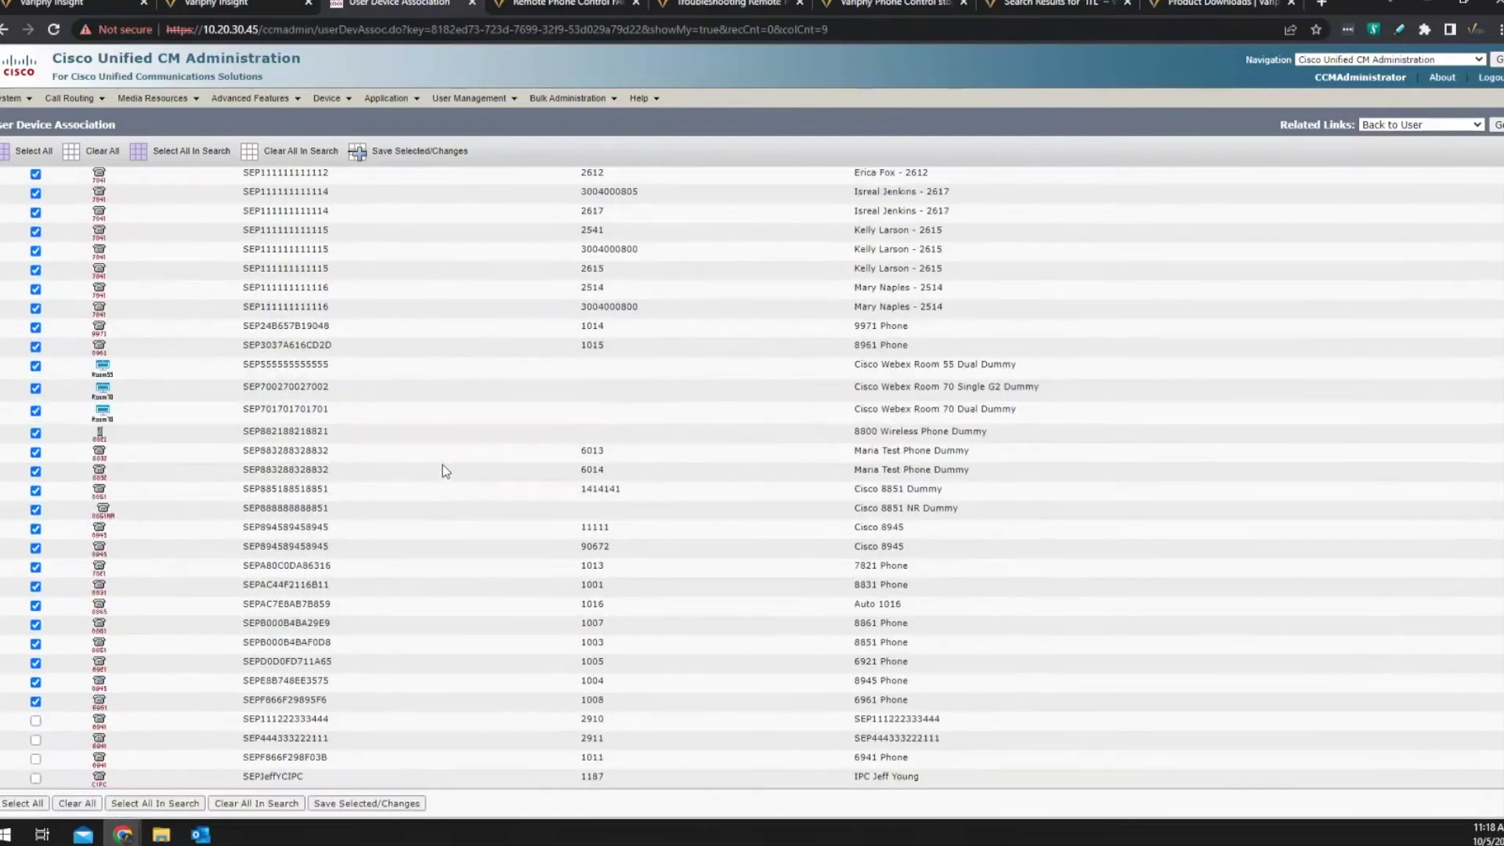
pyautogui.scroll(5, 444, 470)
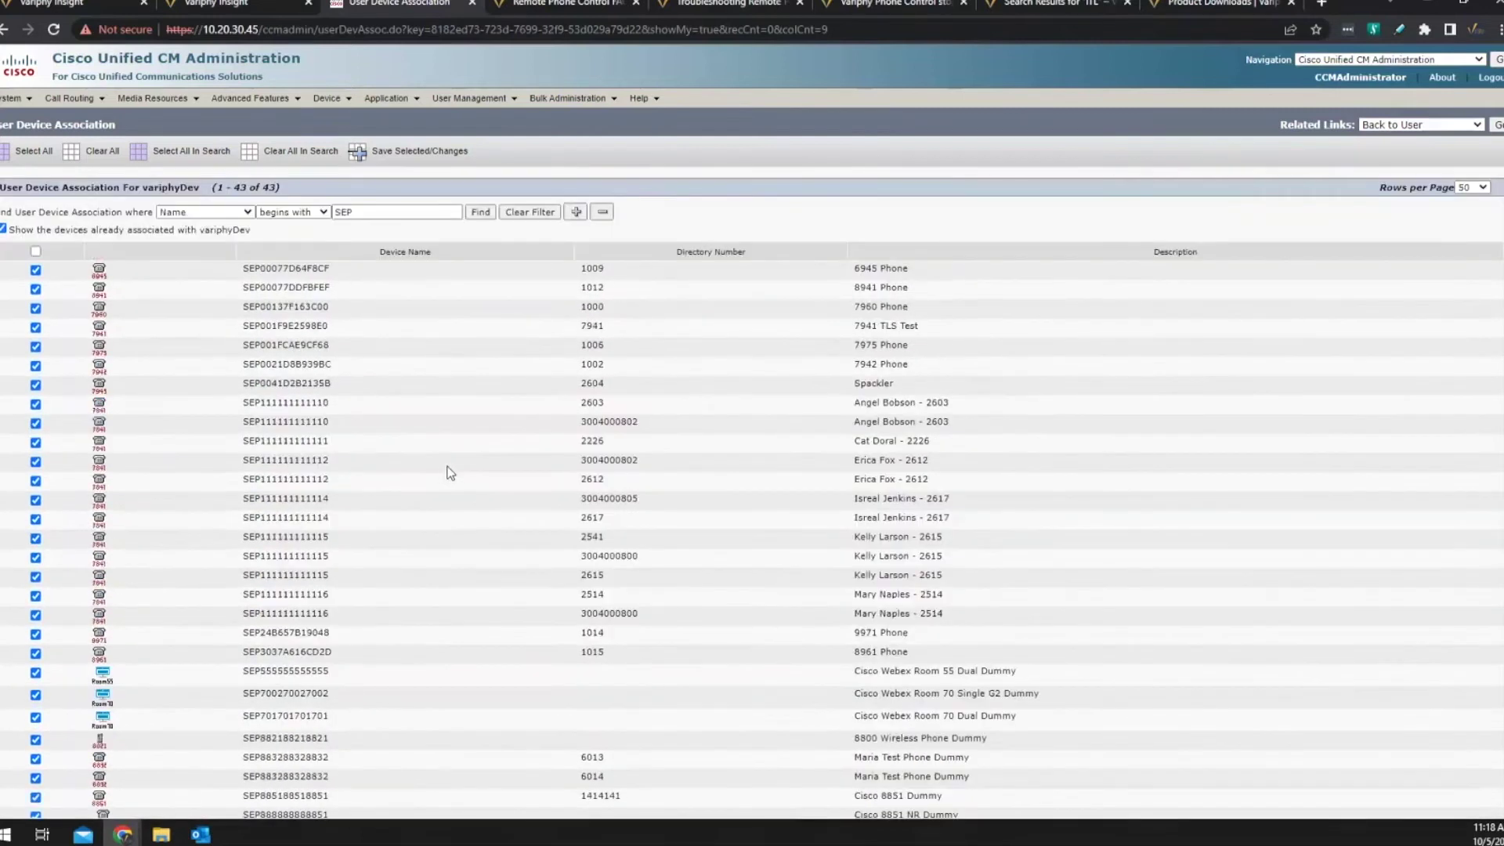
pyautogui.scroll(-4, 450, 472)
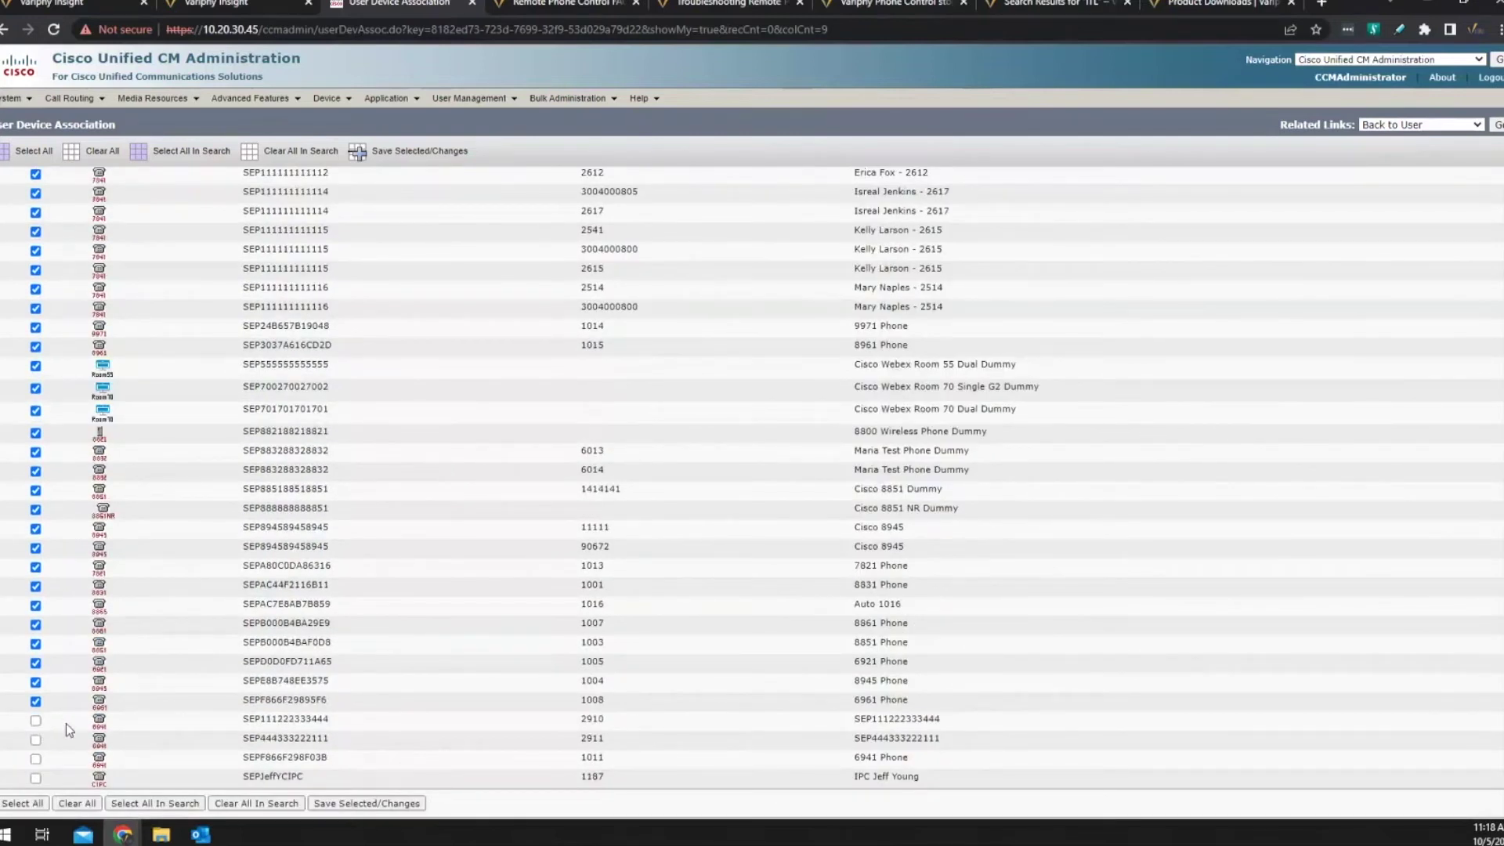
pyautogui.scroll(4, 566, 646)
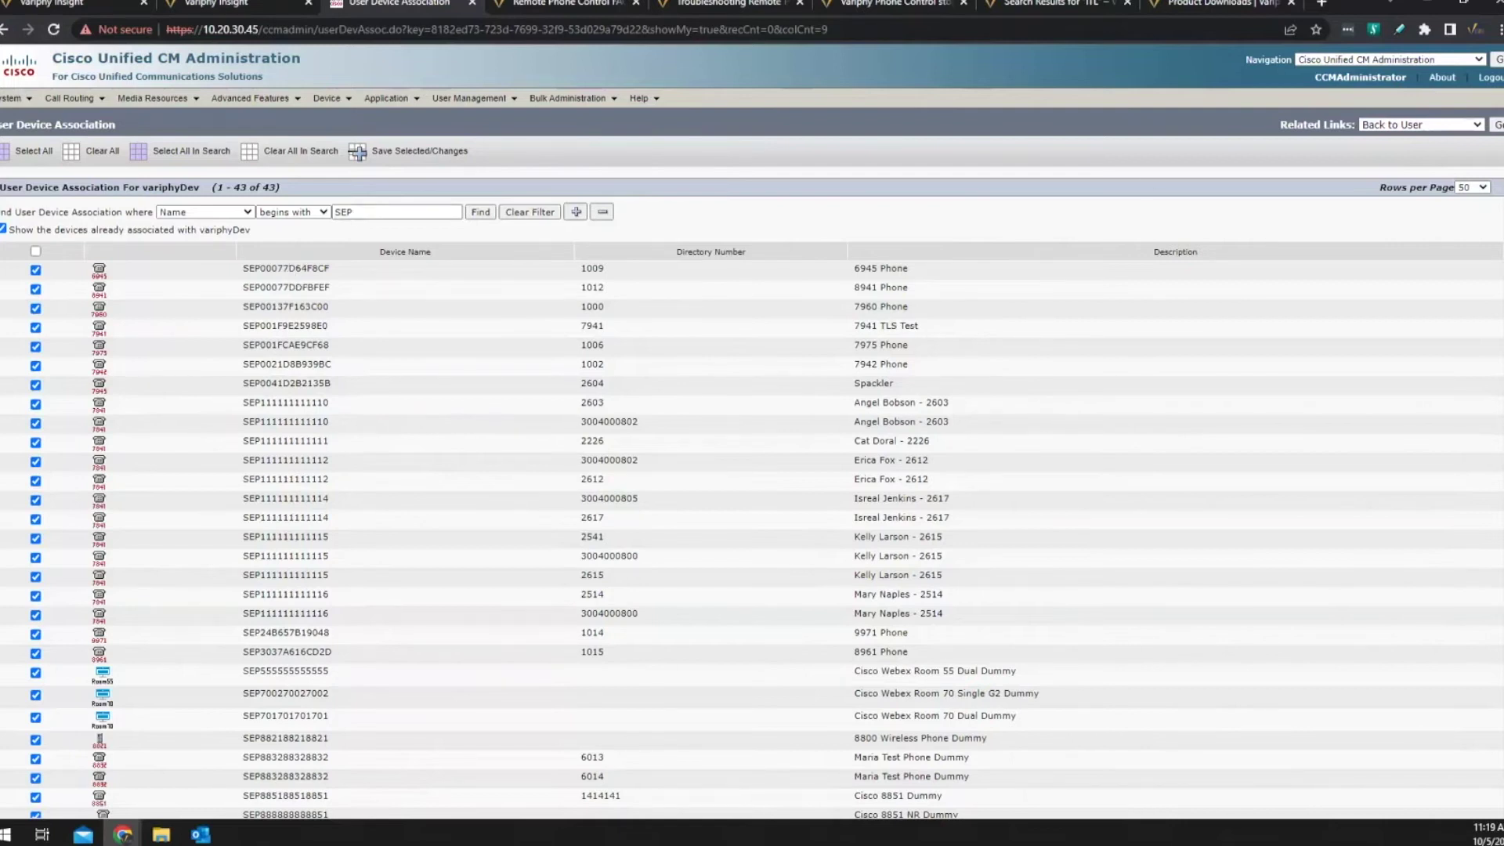
# Step: Return to the variphyDev user, reopen its device association, add the 6941 phone SEPF866F298F03B and save the changes
pyautogui.click(1497, 126)
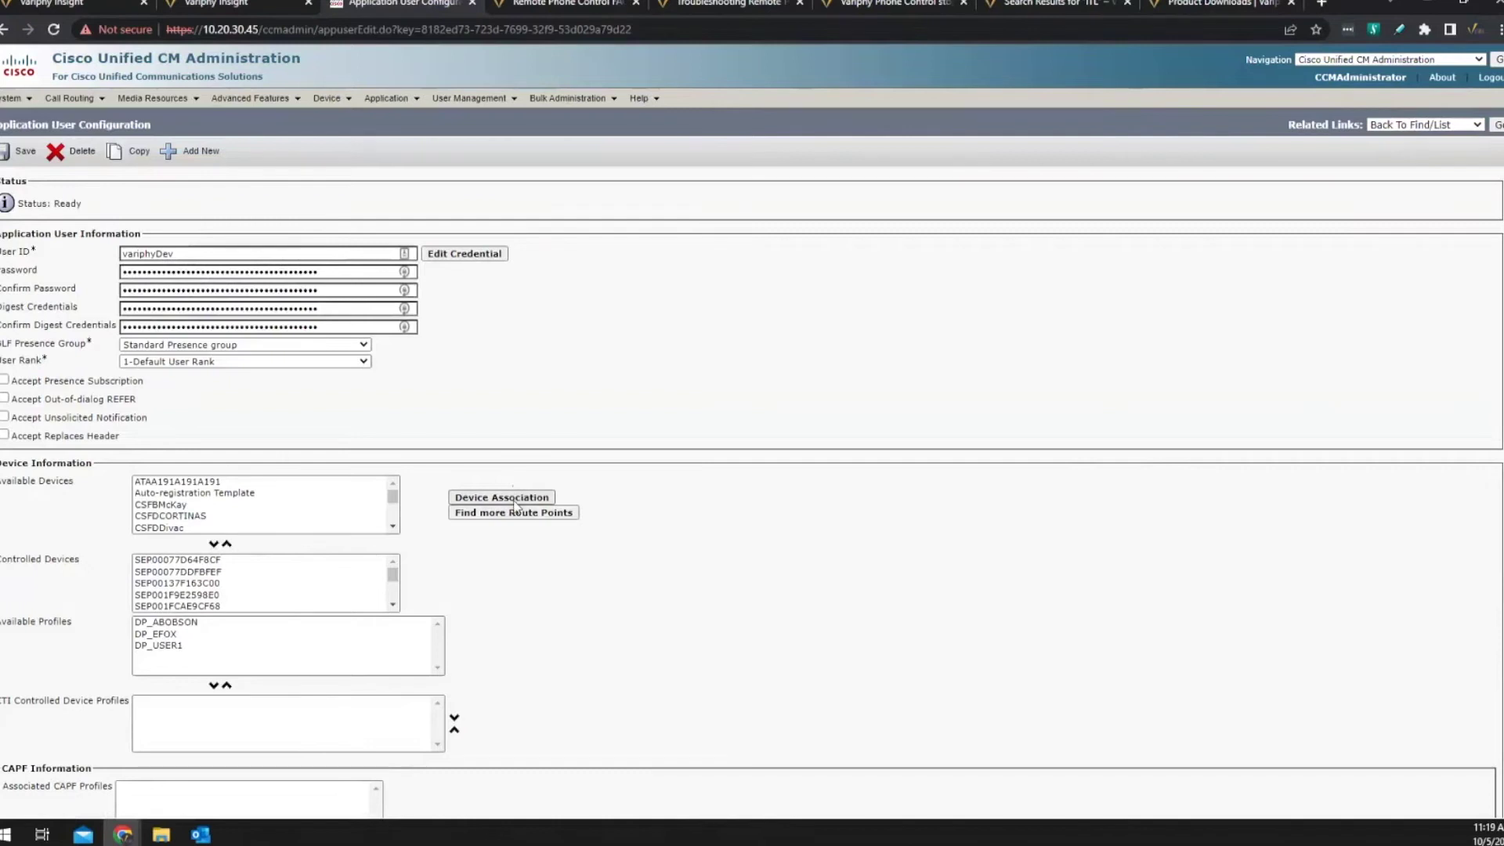
pyautogui.click(514, 499)
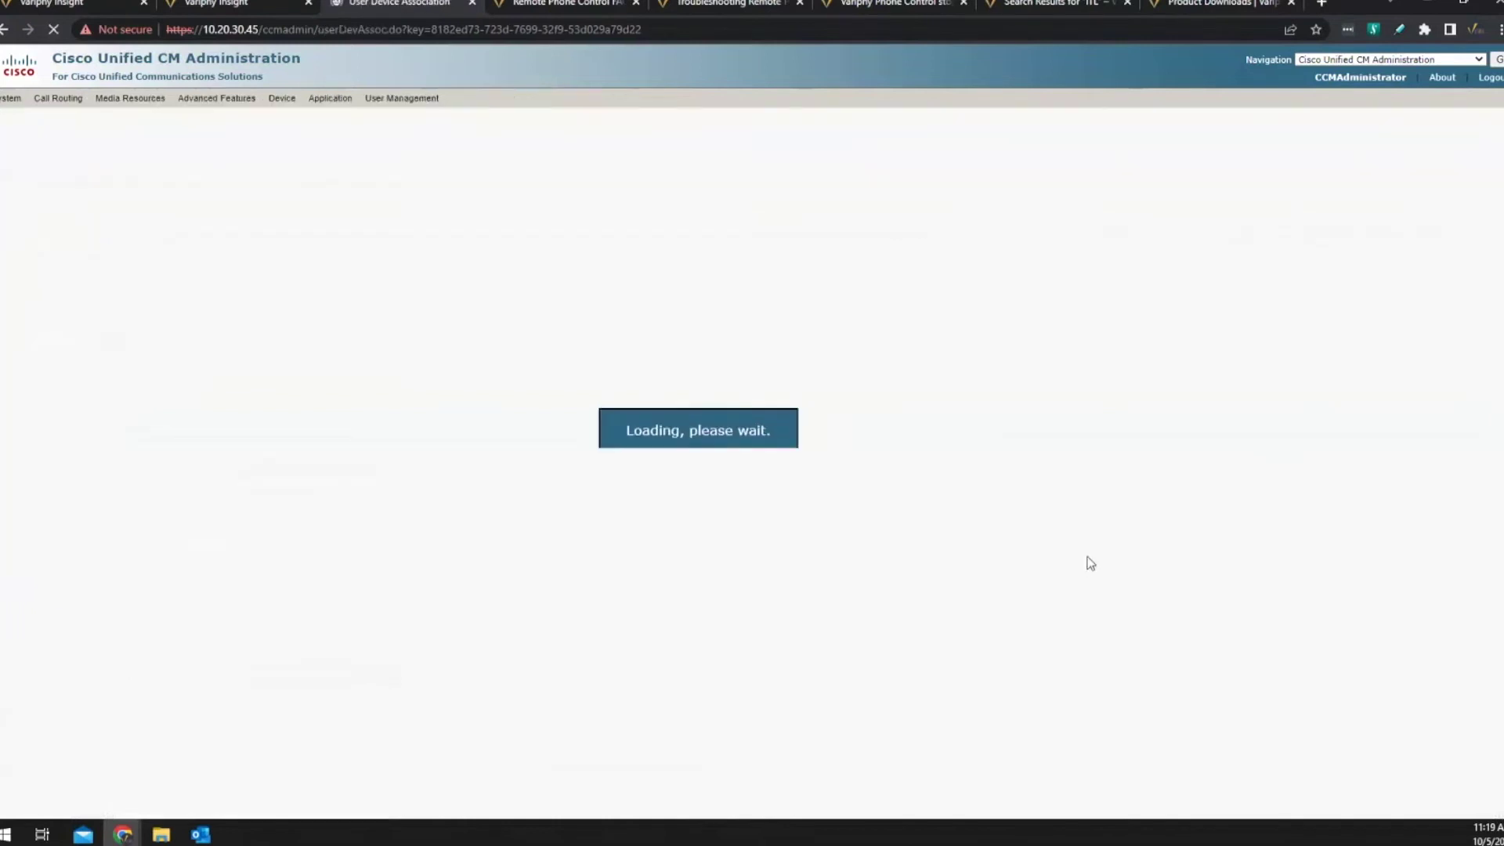
pyautogui.scroll(-3, 1021, 455)
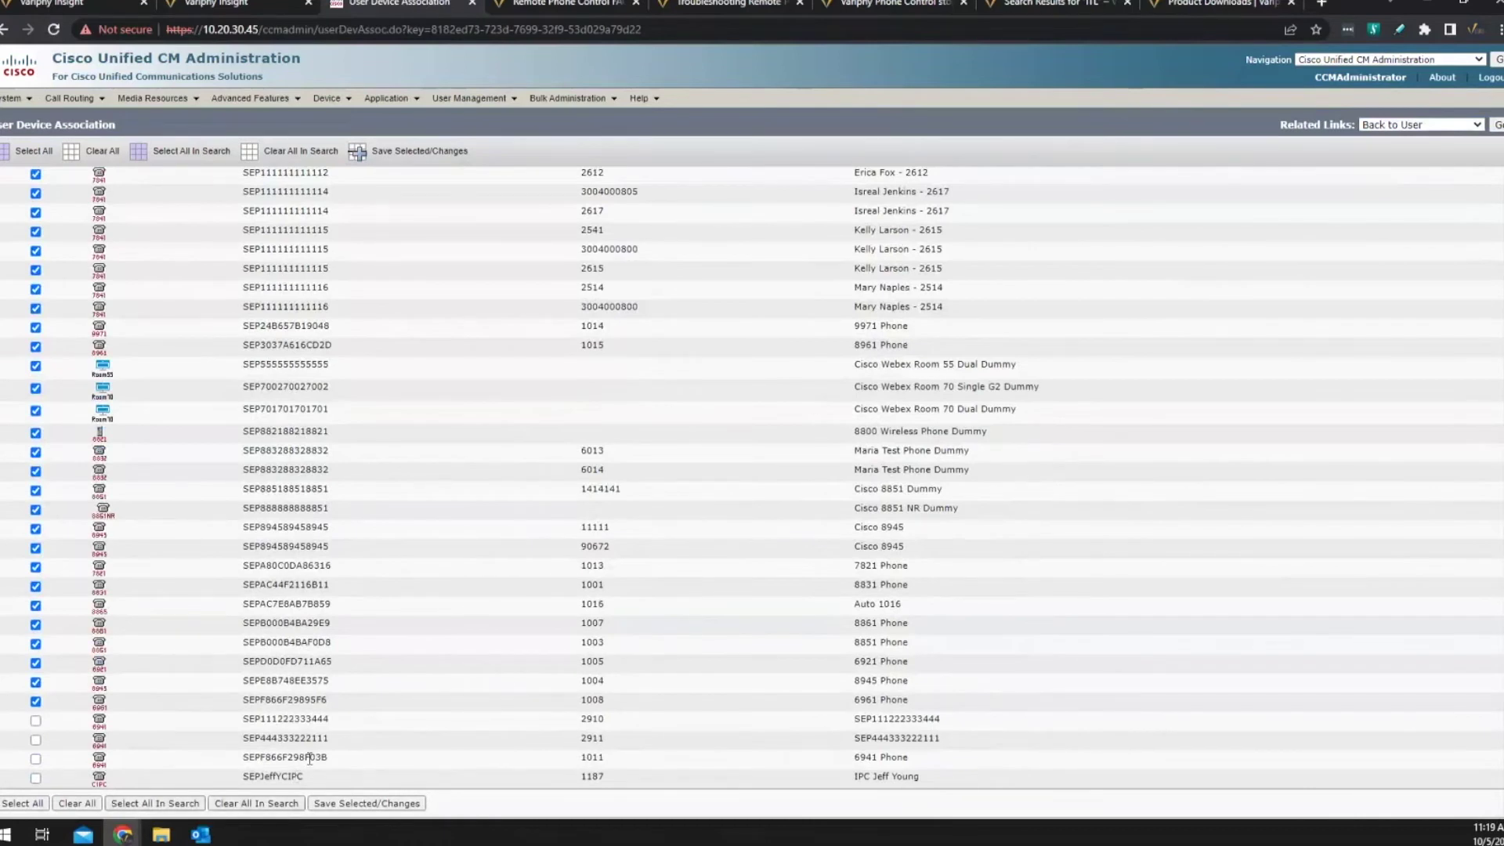
pyautogui.click(35, 759)
pyautogui.click(379, 804)
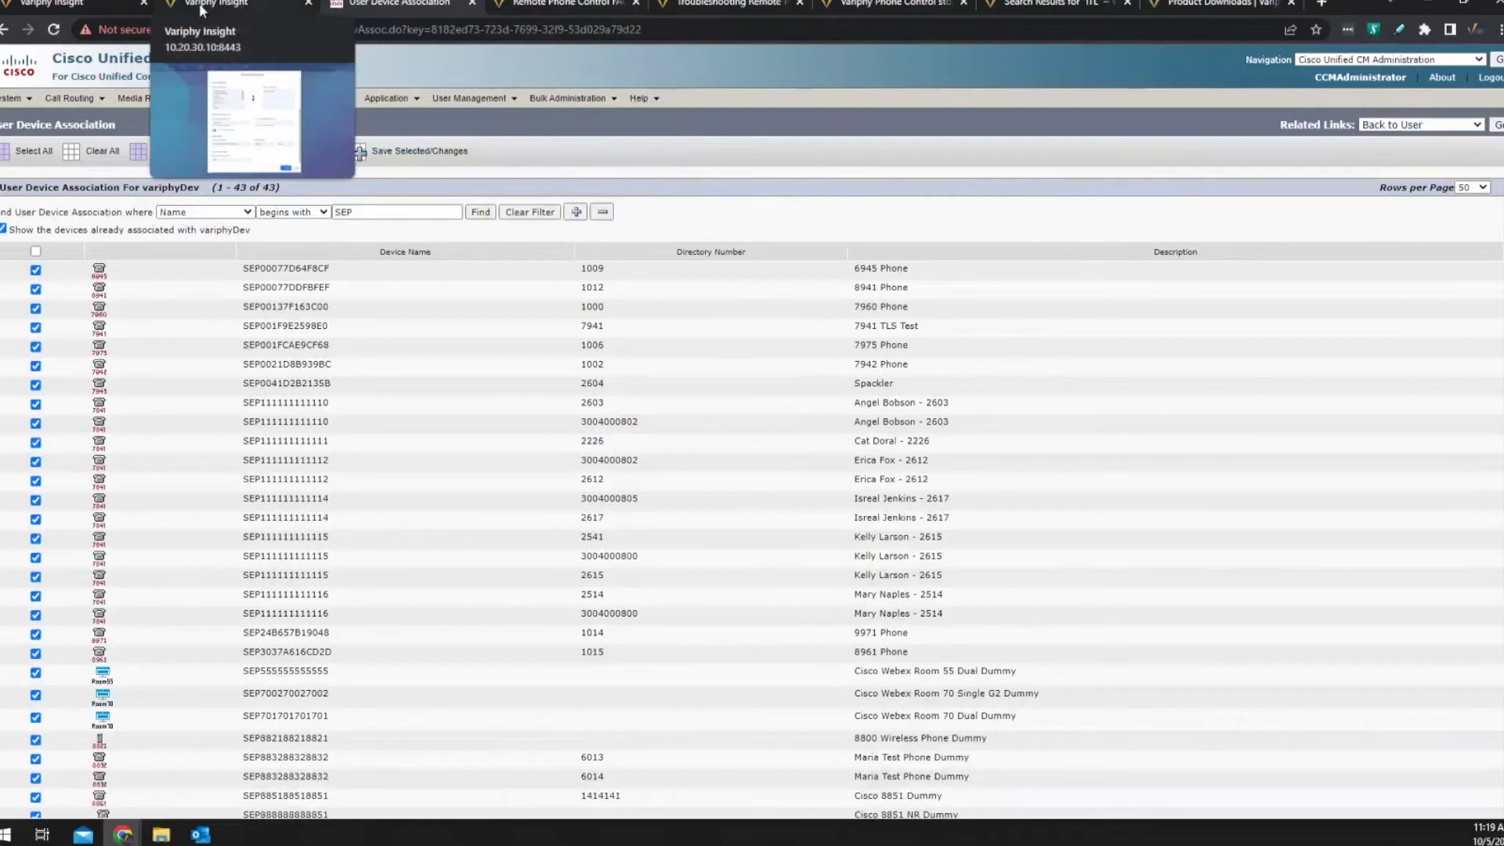
# Step: In Variphy Insight, start a remote control session for the 6941 phone SEPF866F298F03B and close its window
pyautogui.click(78, 4)
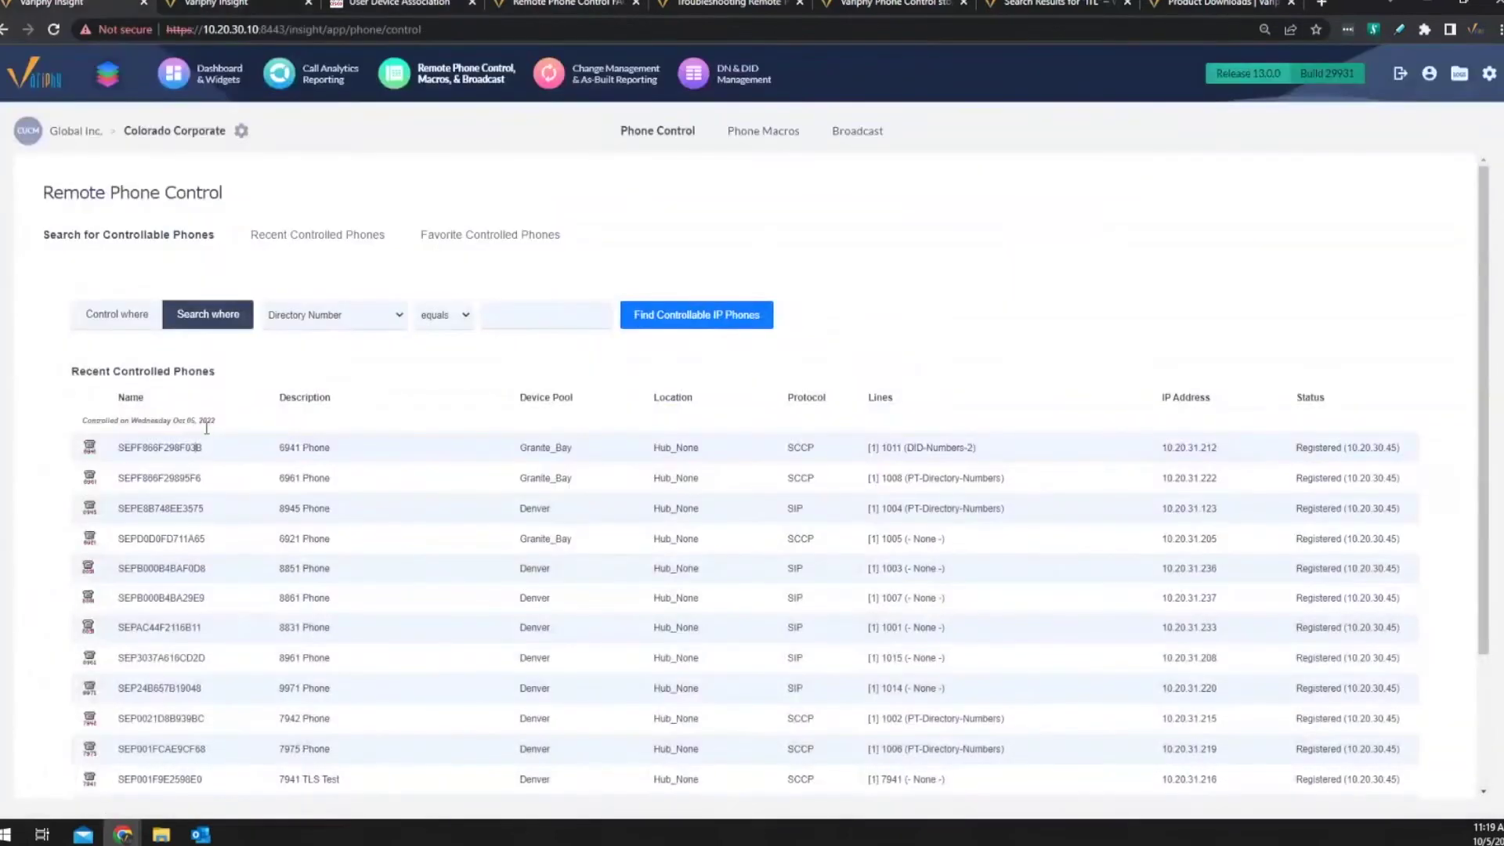
pyautogui.click(184, 457)
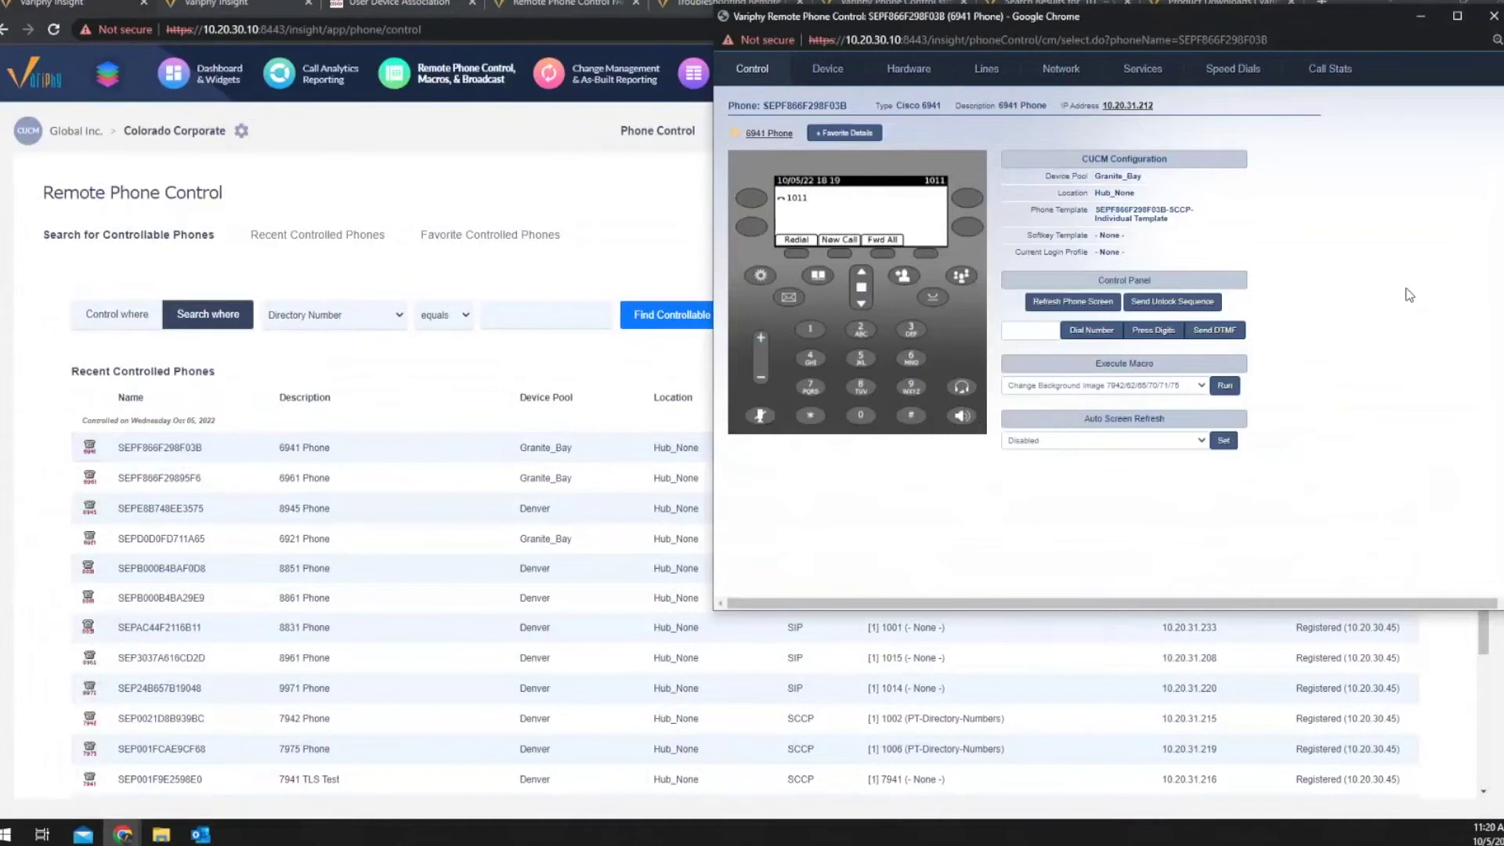
pyautogui.click(1491, 18)
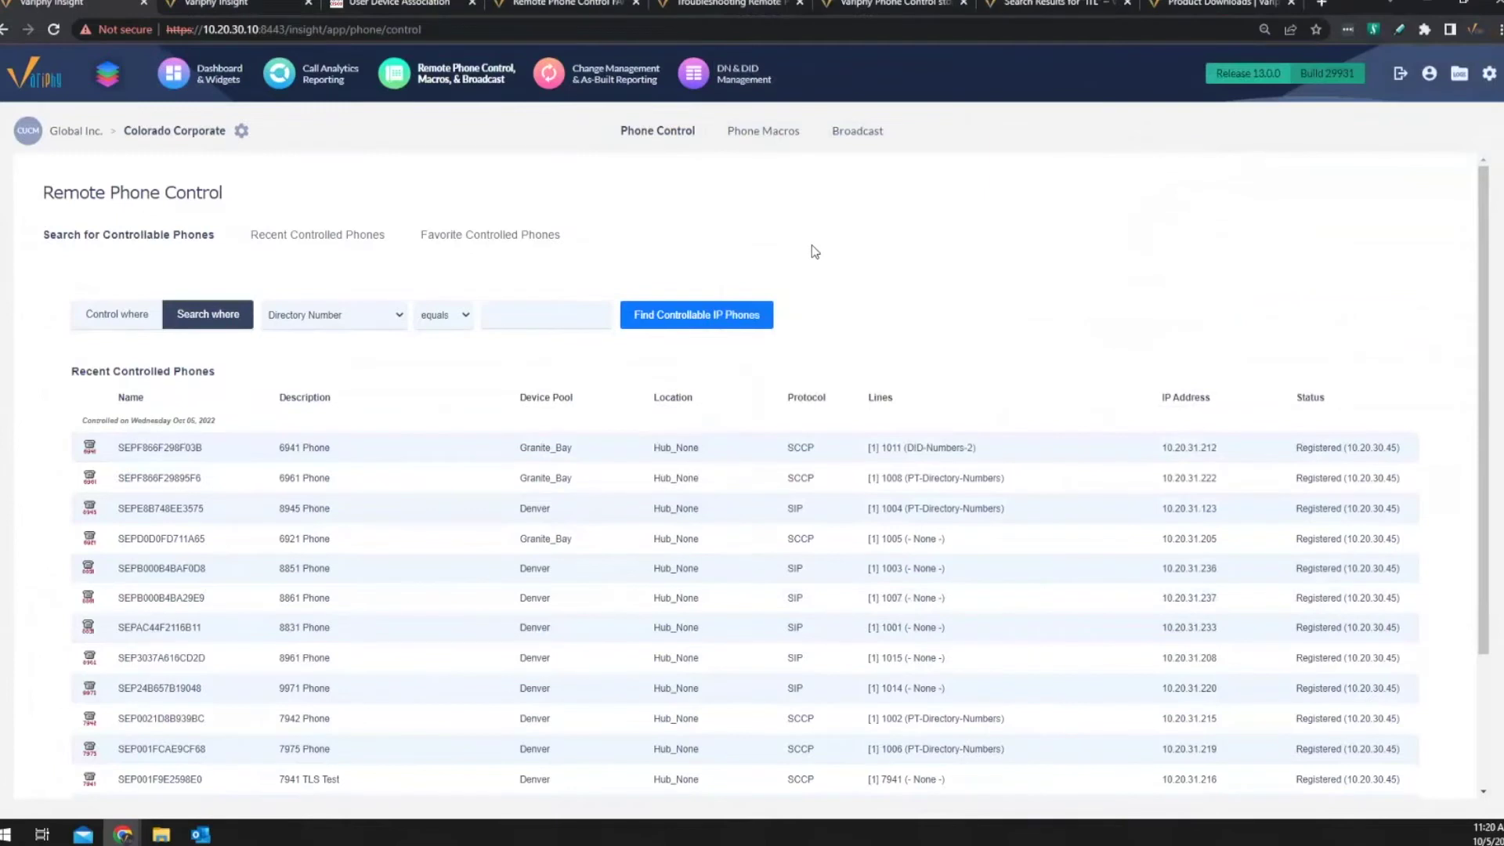
# Step: Back in Cisco Unified CM Administration, find the phone whose device name contains f03b and open its configuration
pyautogui.click(386, 7)
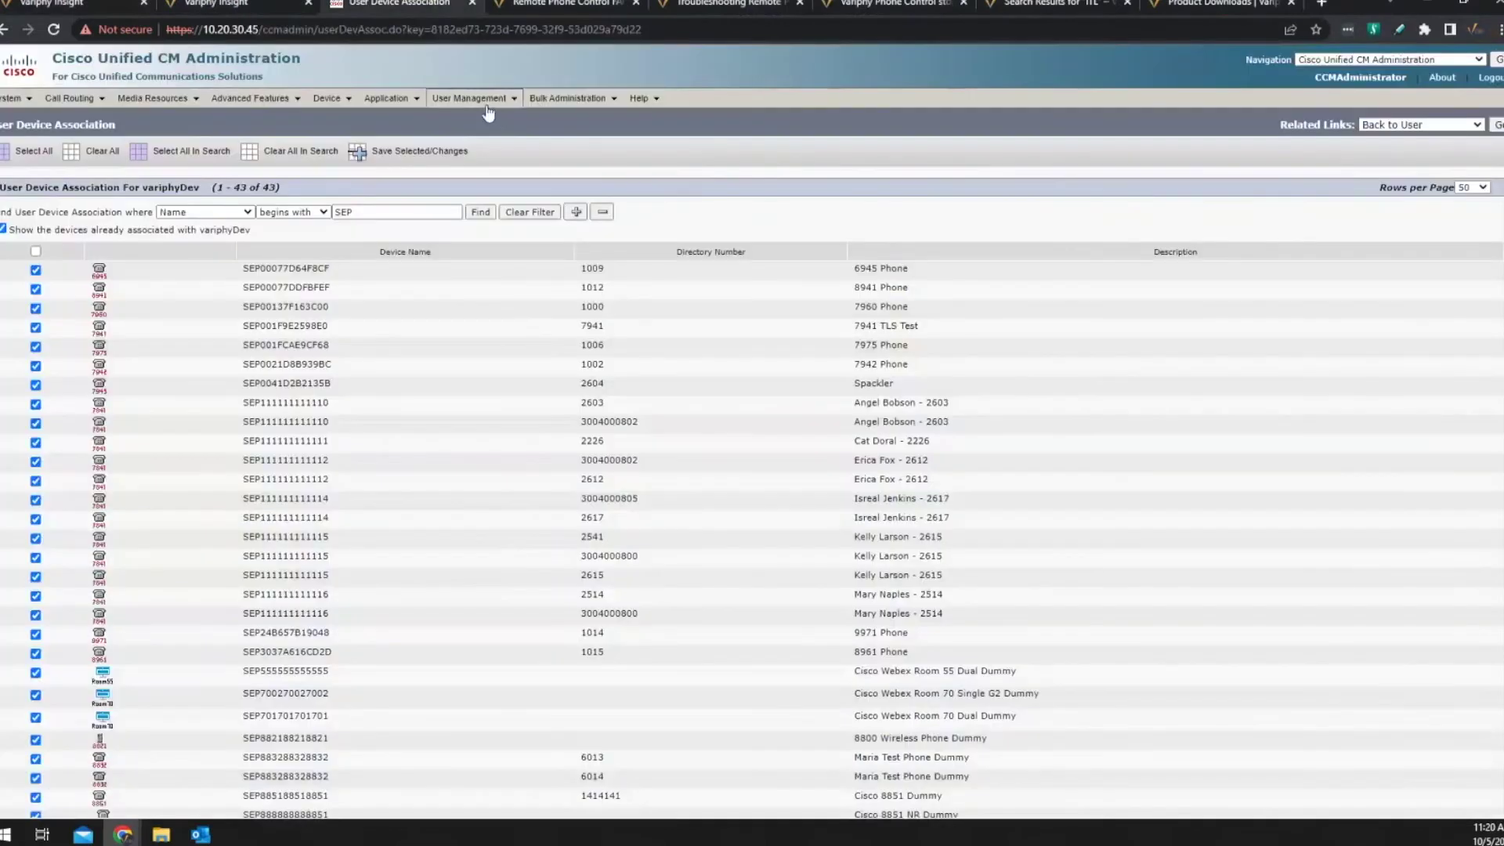
pyautogui.click(491, 121)
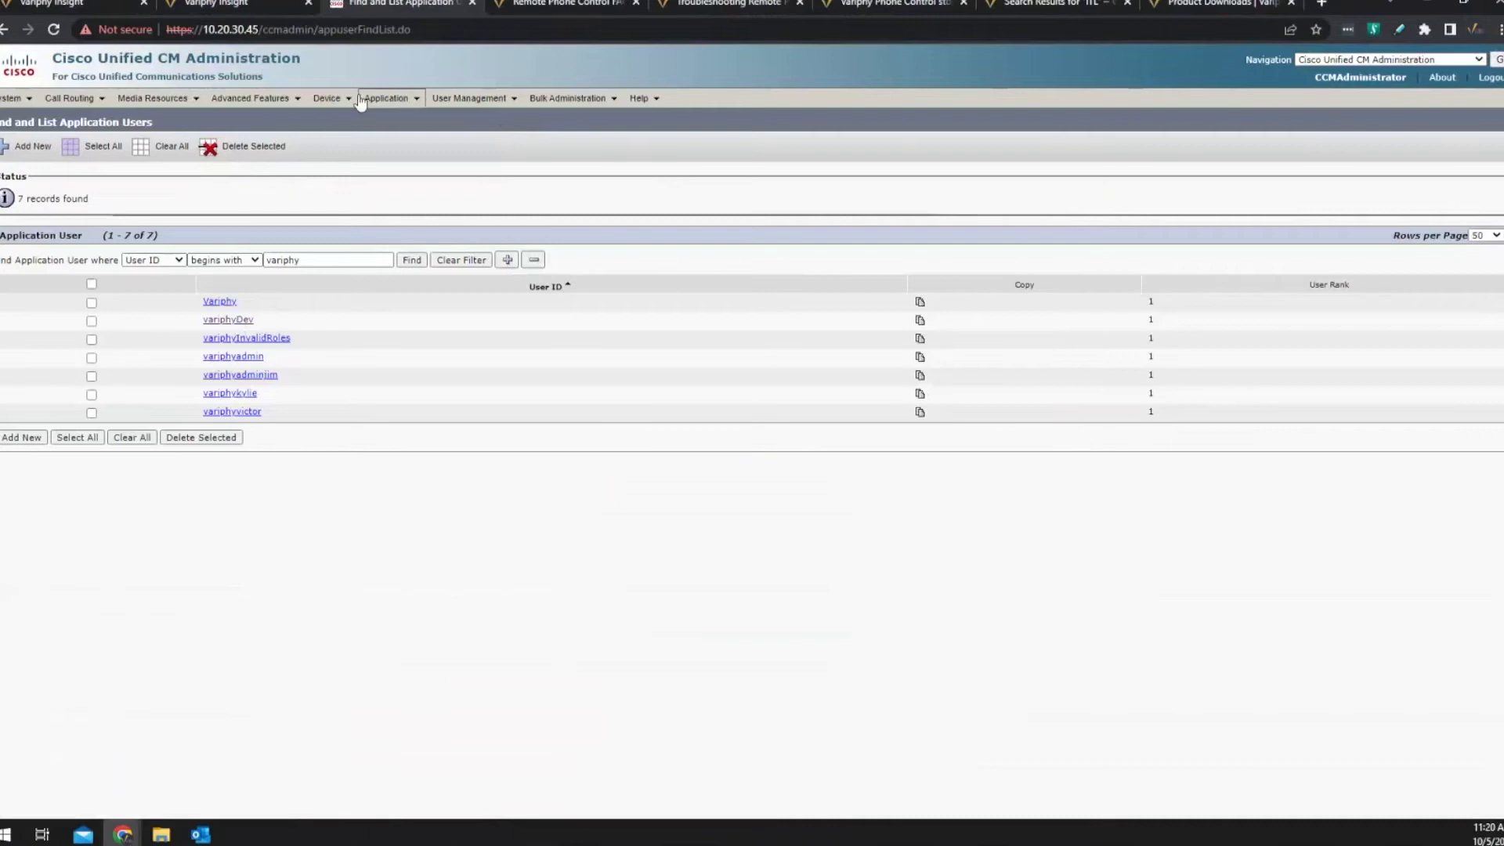
pyautogui.moveTo(335, 104)
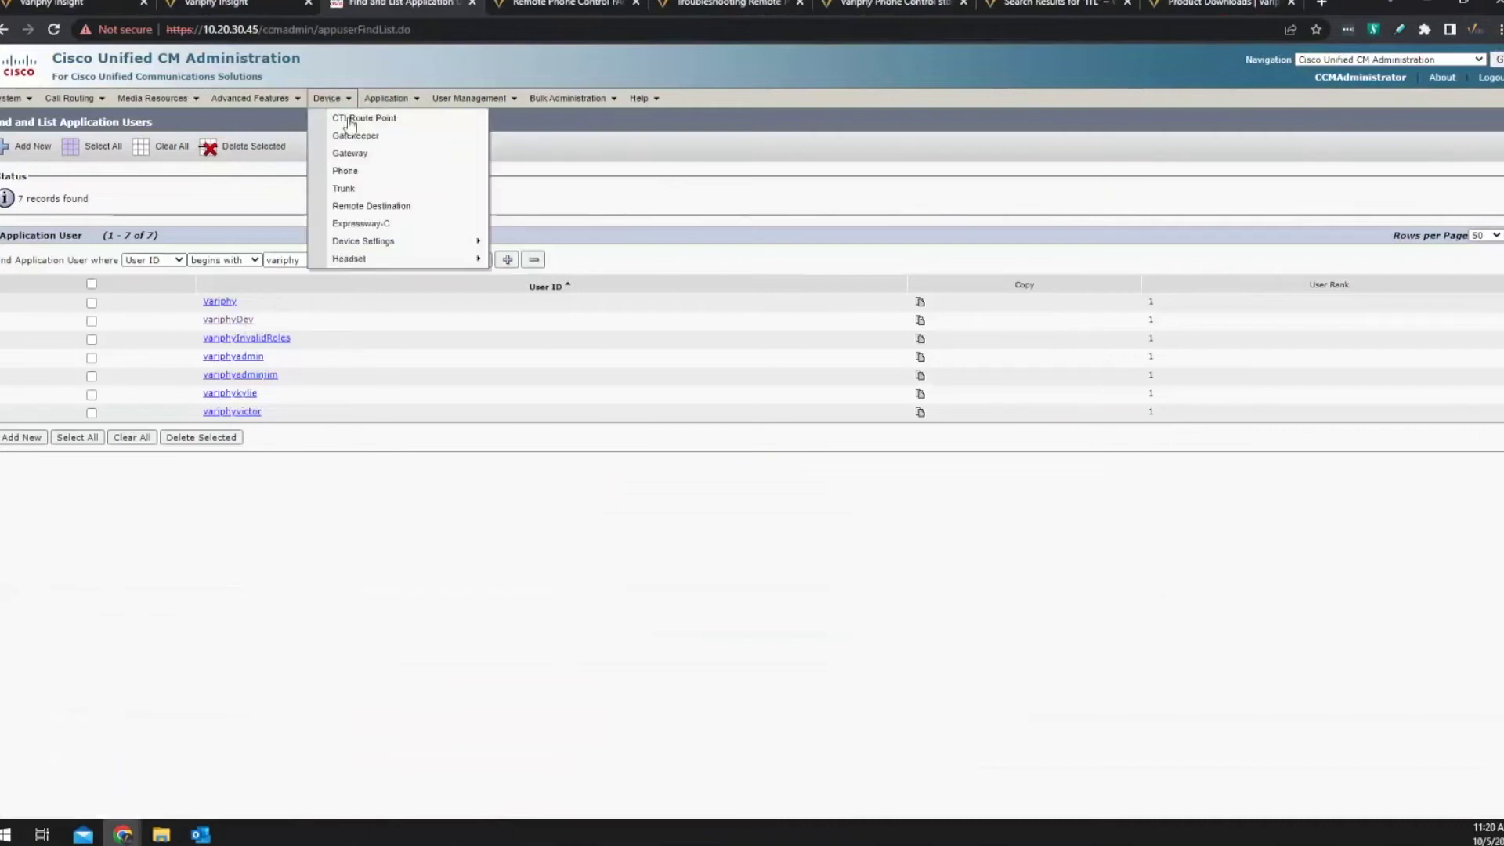
pyautogui.click(346, 171)
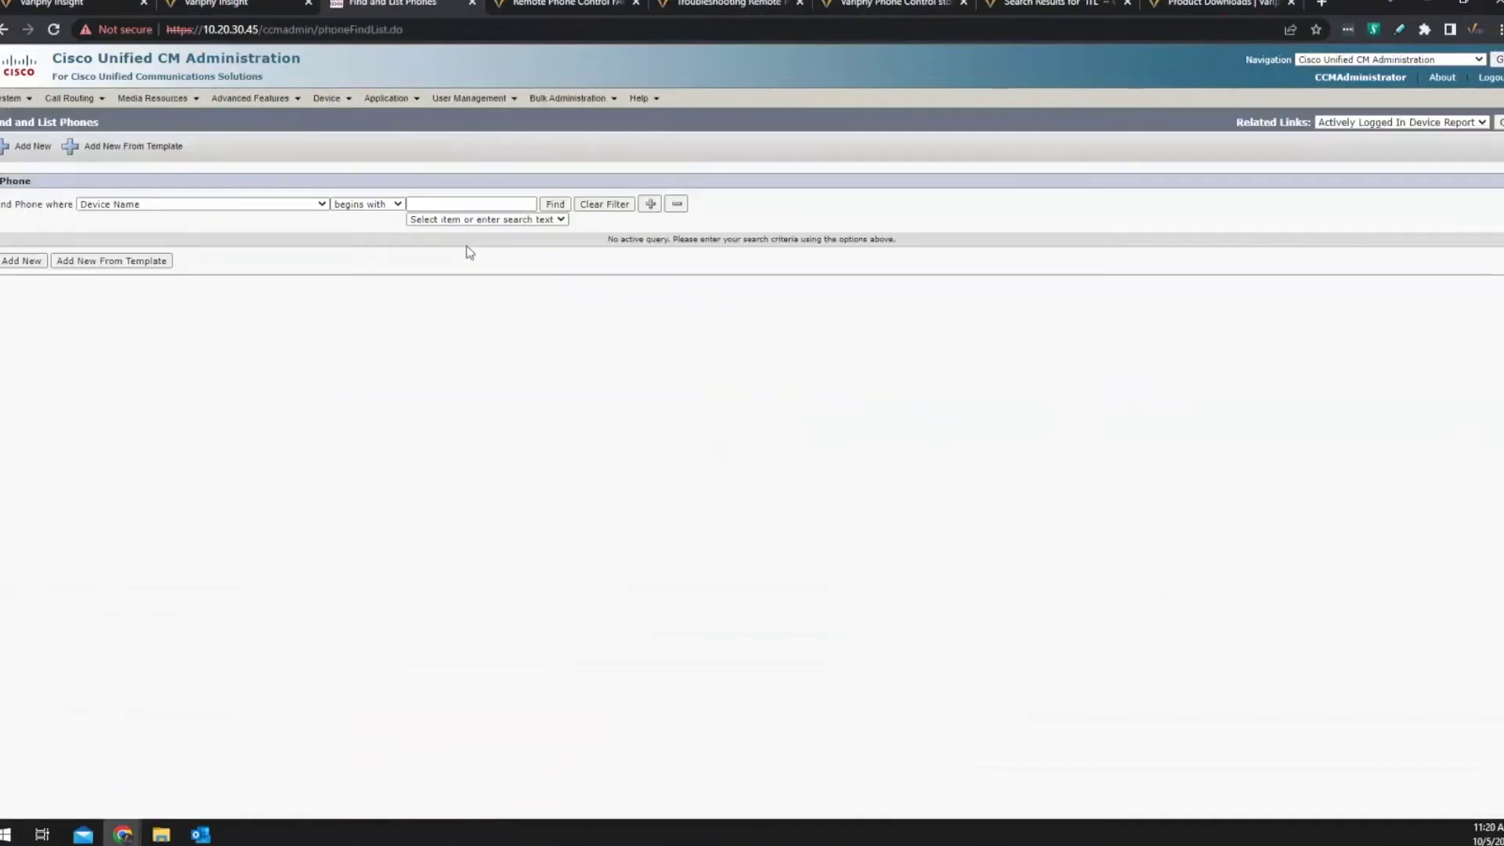
pyautogui.click(397, 203)
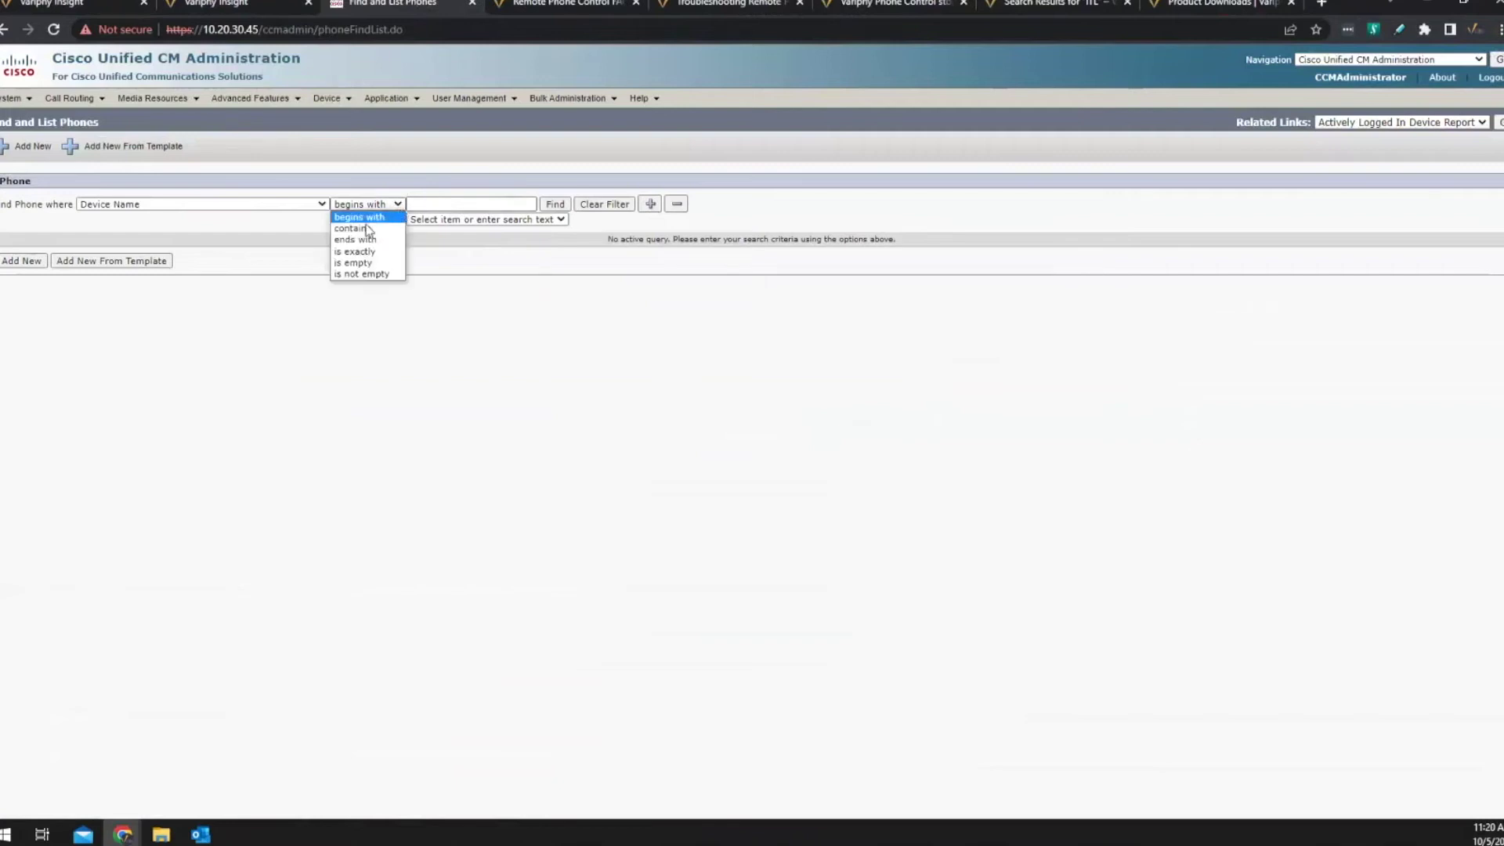
pyautogui.click(368, 228)
pyautogui.click(450, 200)
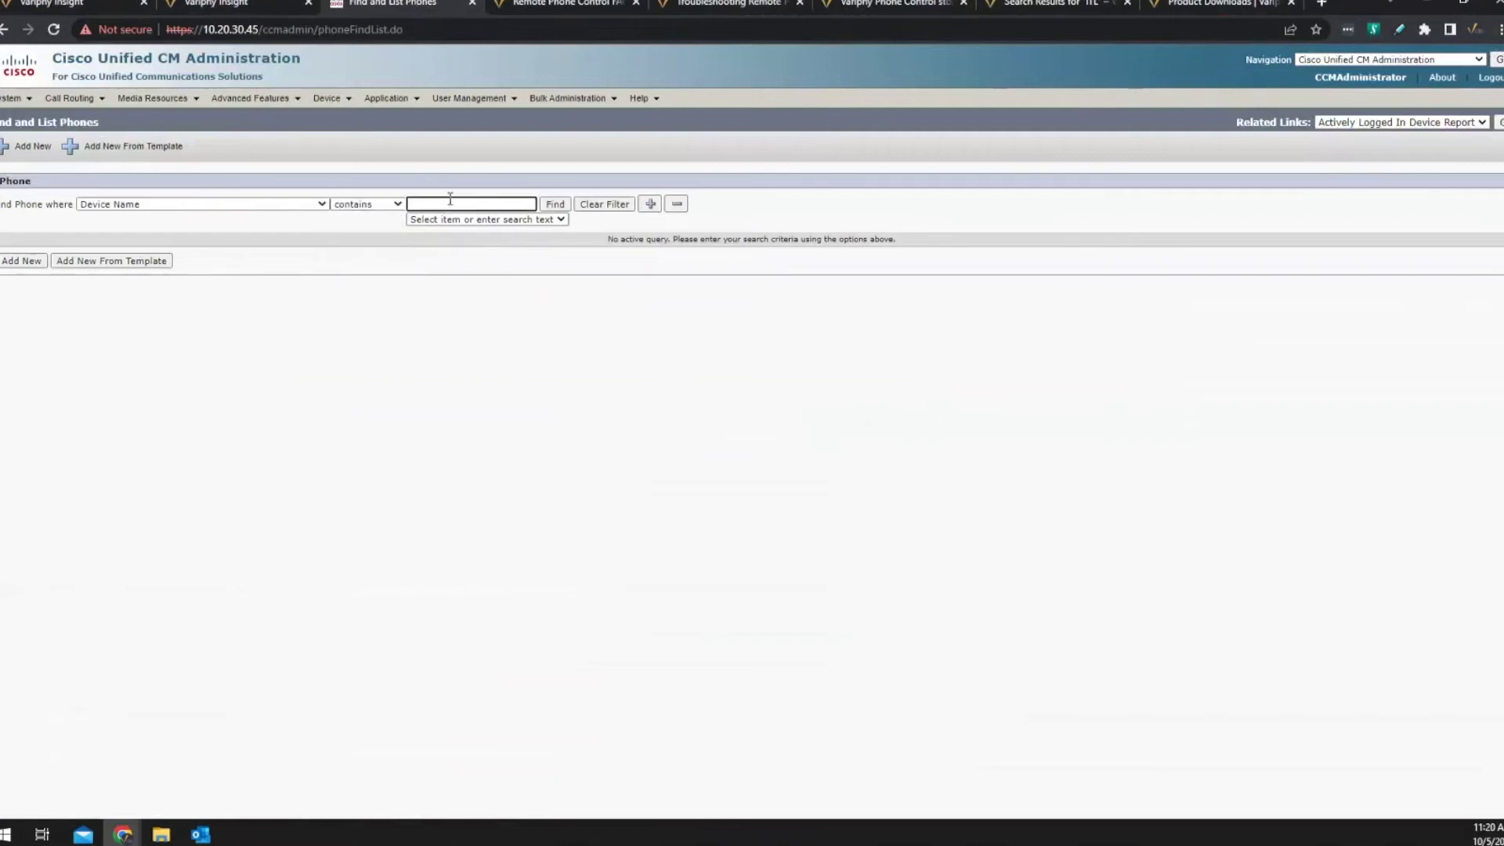
pyautogui.write('f03b')
pyautogui.press('Return')
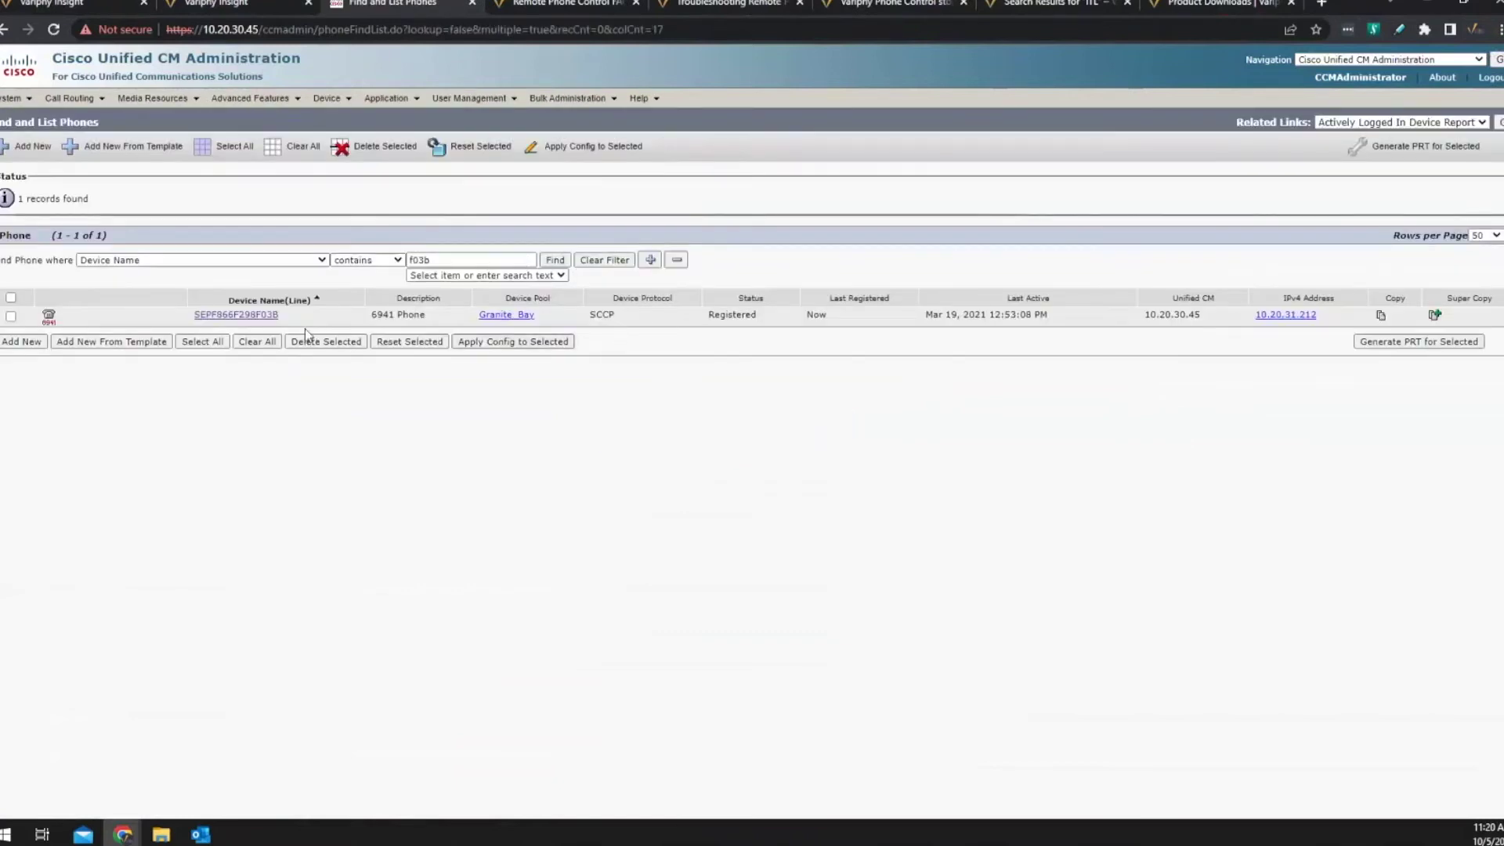
pyautogui.click(245, 316)
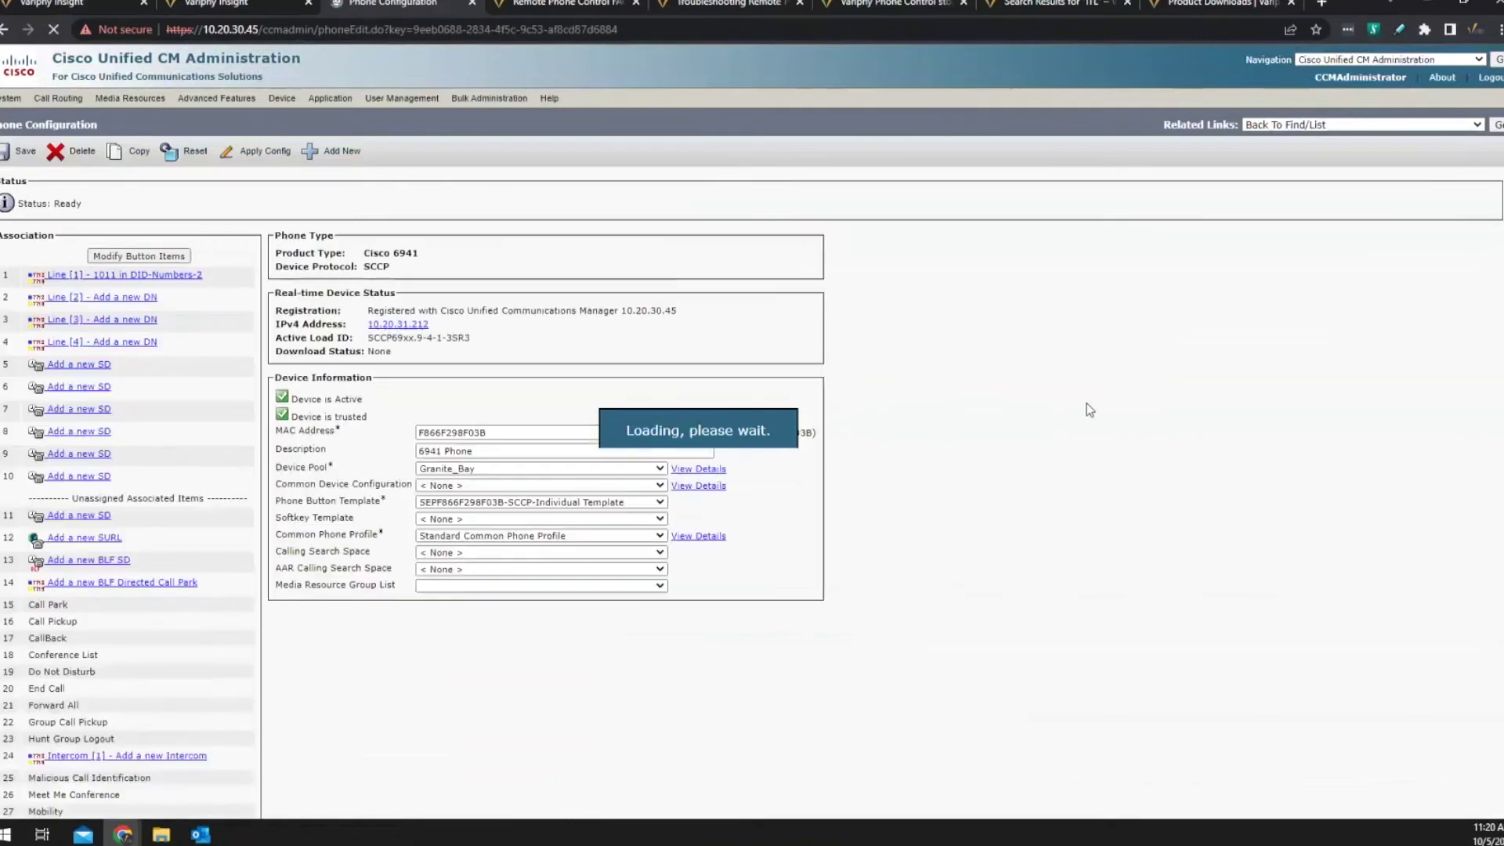
# Step: Examine the phone's External Data Locations Information URLs and the Web Access setting in its Product Specific Configuration Layout
pyautogui.scroll(-4, 1088, 409)
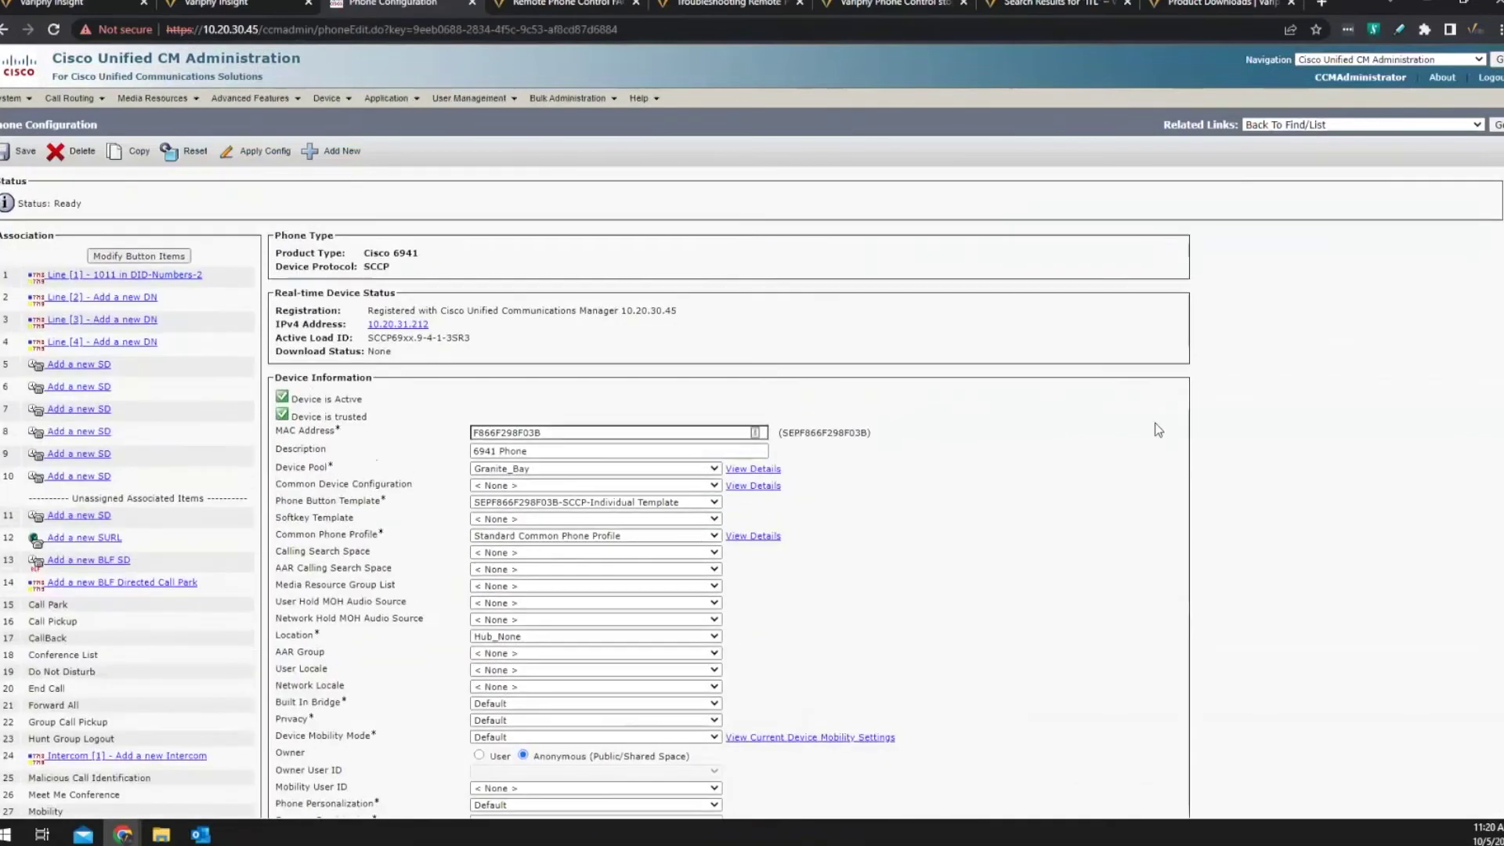
pyautogui.scroll(-10, 1158, 429)
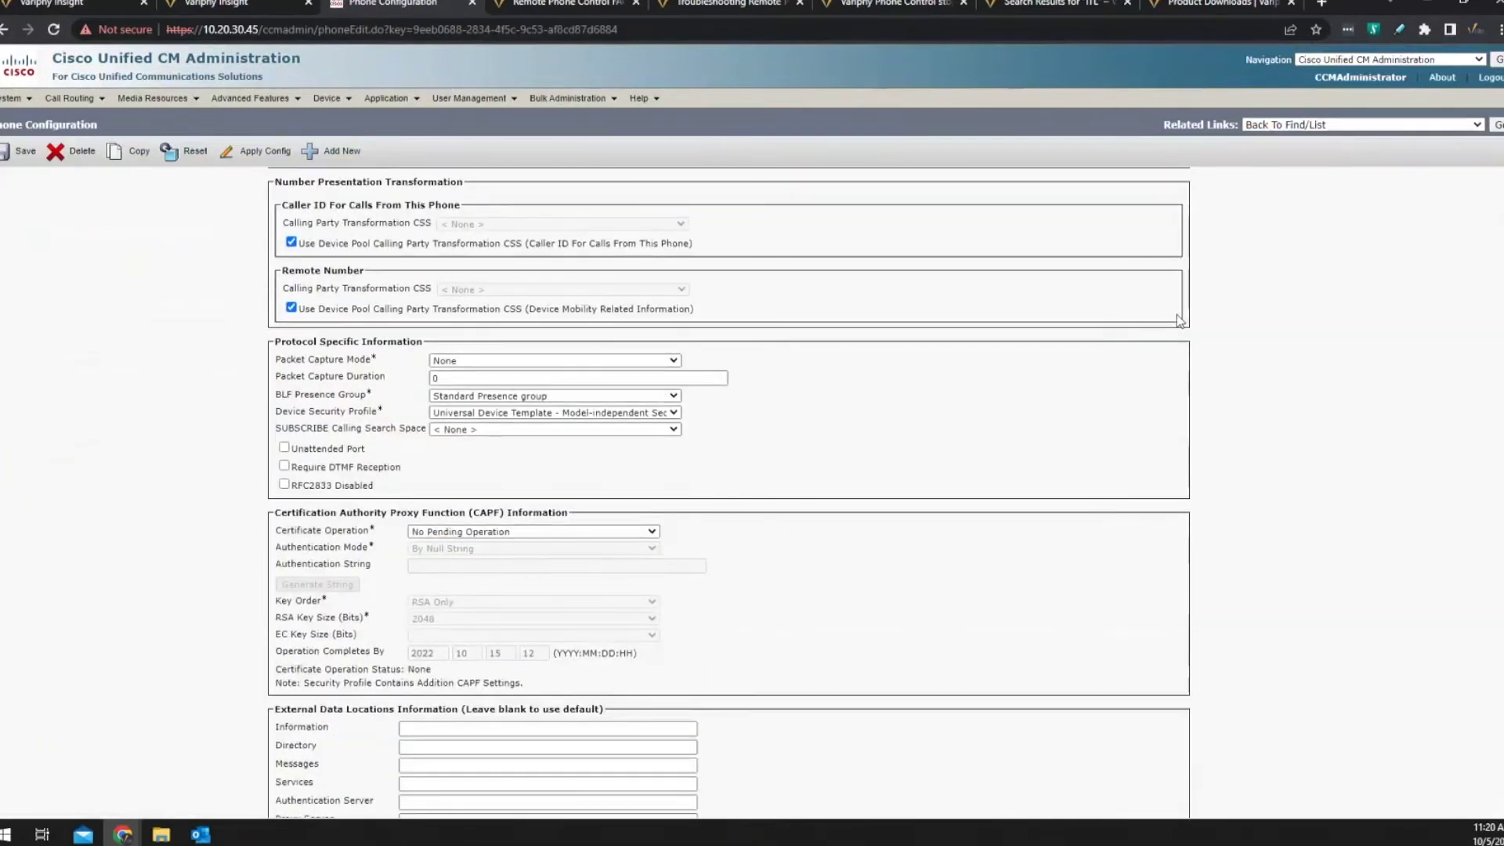
pyautogui.scroll(-4, 1178, 321)
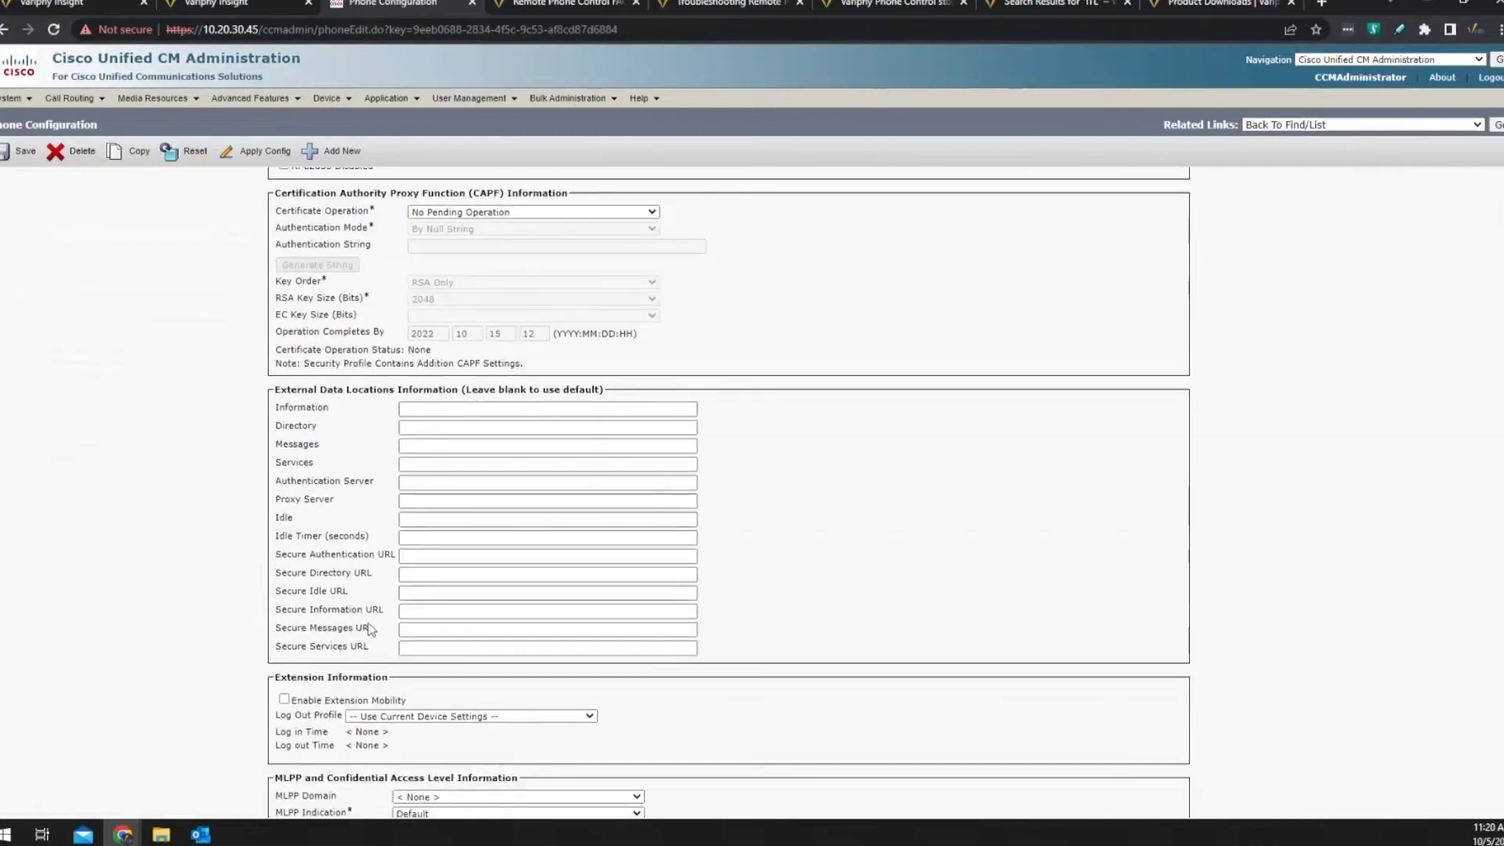
pyautogui.click(413, 557)
pyautogui.scroll(-1, 846, 603)
pyautogui.scroll(-2, 845, 603)
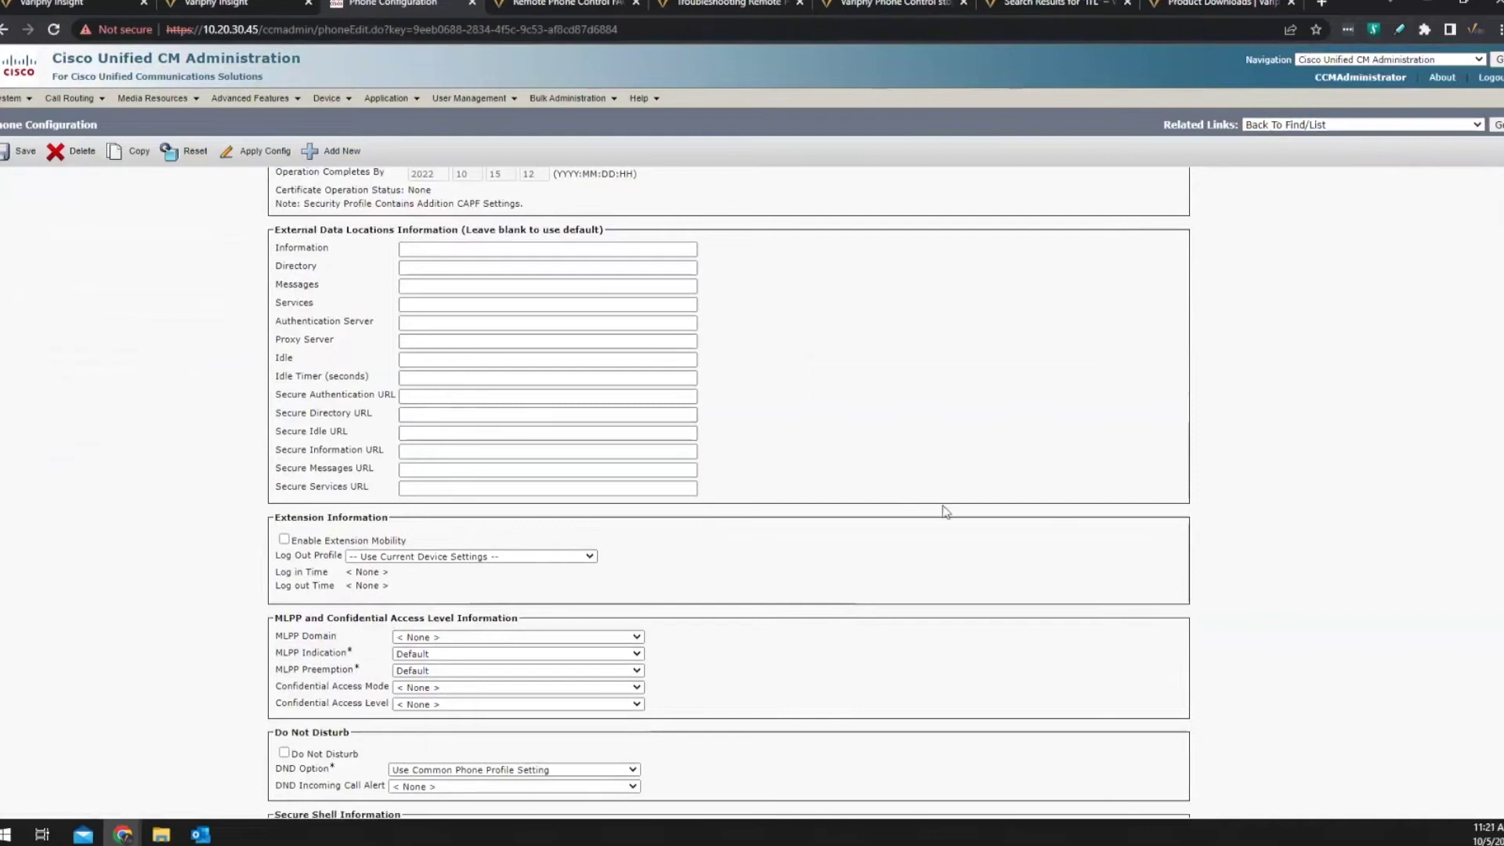
pyautogui.scroll(-7, 990, 516)
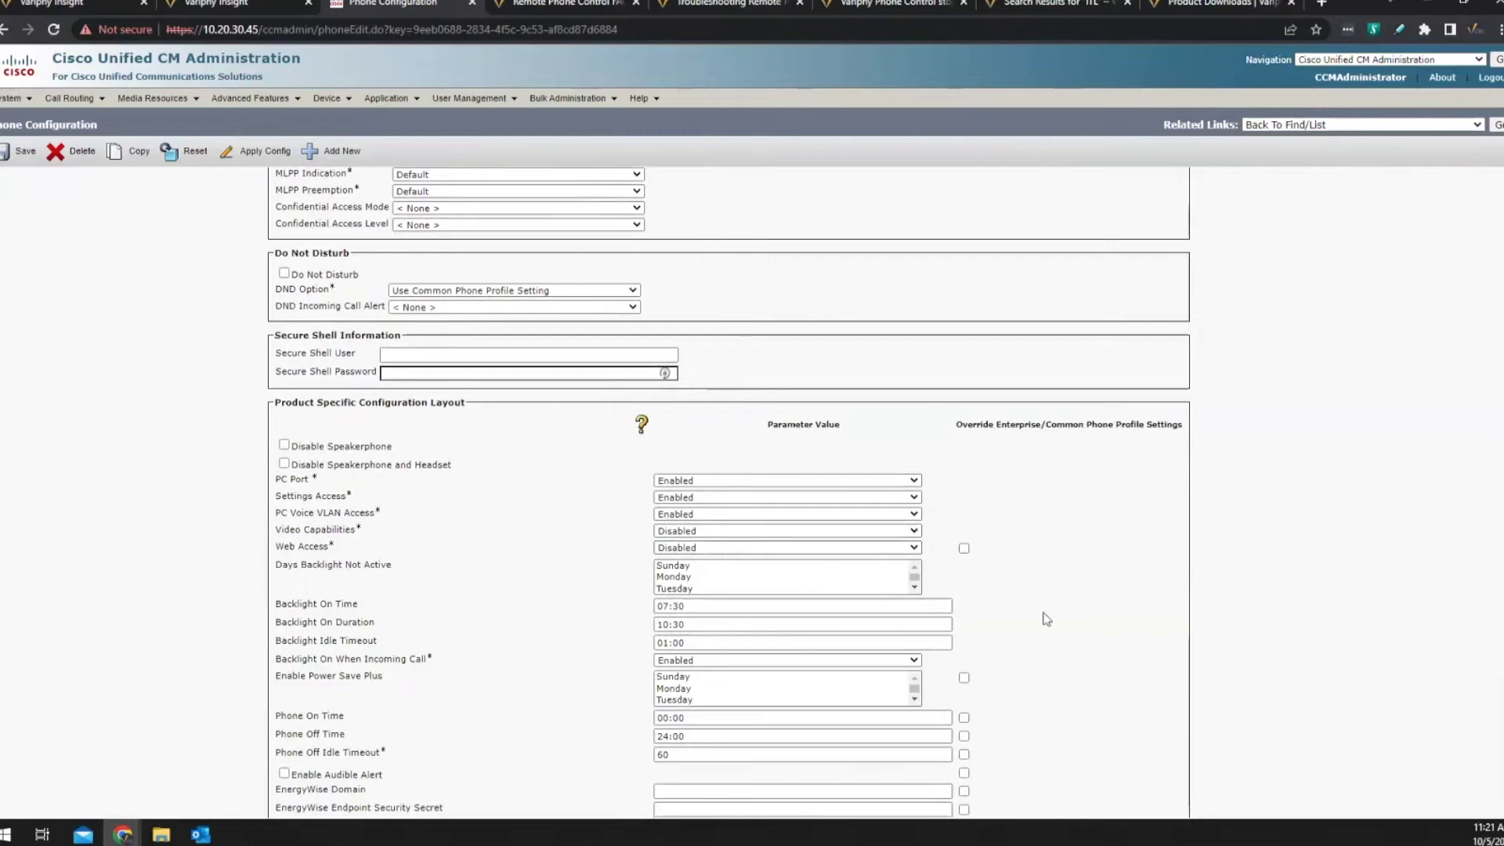
pyautogui.scroll(-1, 1116, 618)
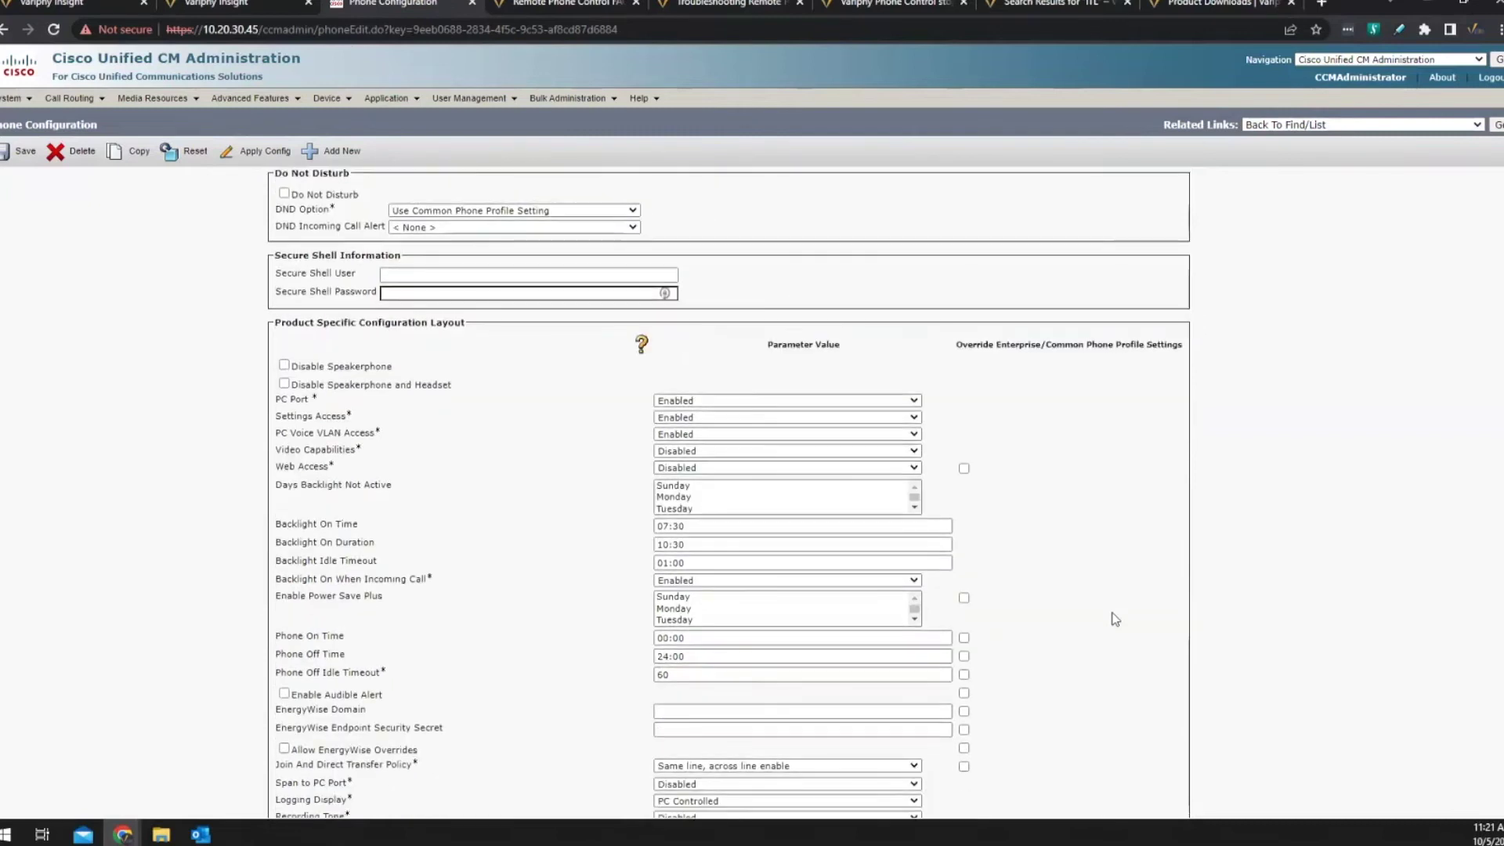
# Step: Open the 6941 phone's own web page from its IPv4 address and examine the URLs in its Network Setup
pyautogui.scroll(15, 1046, 418)
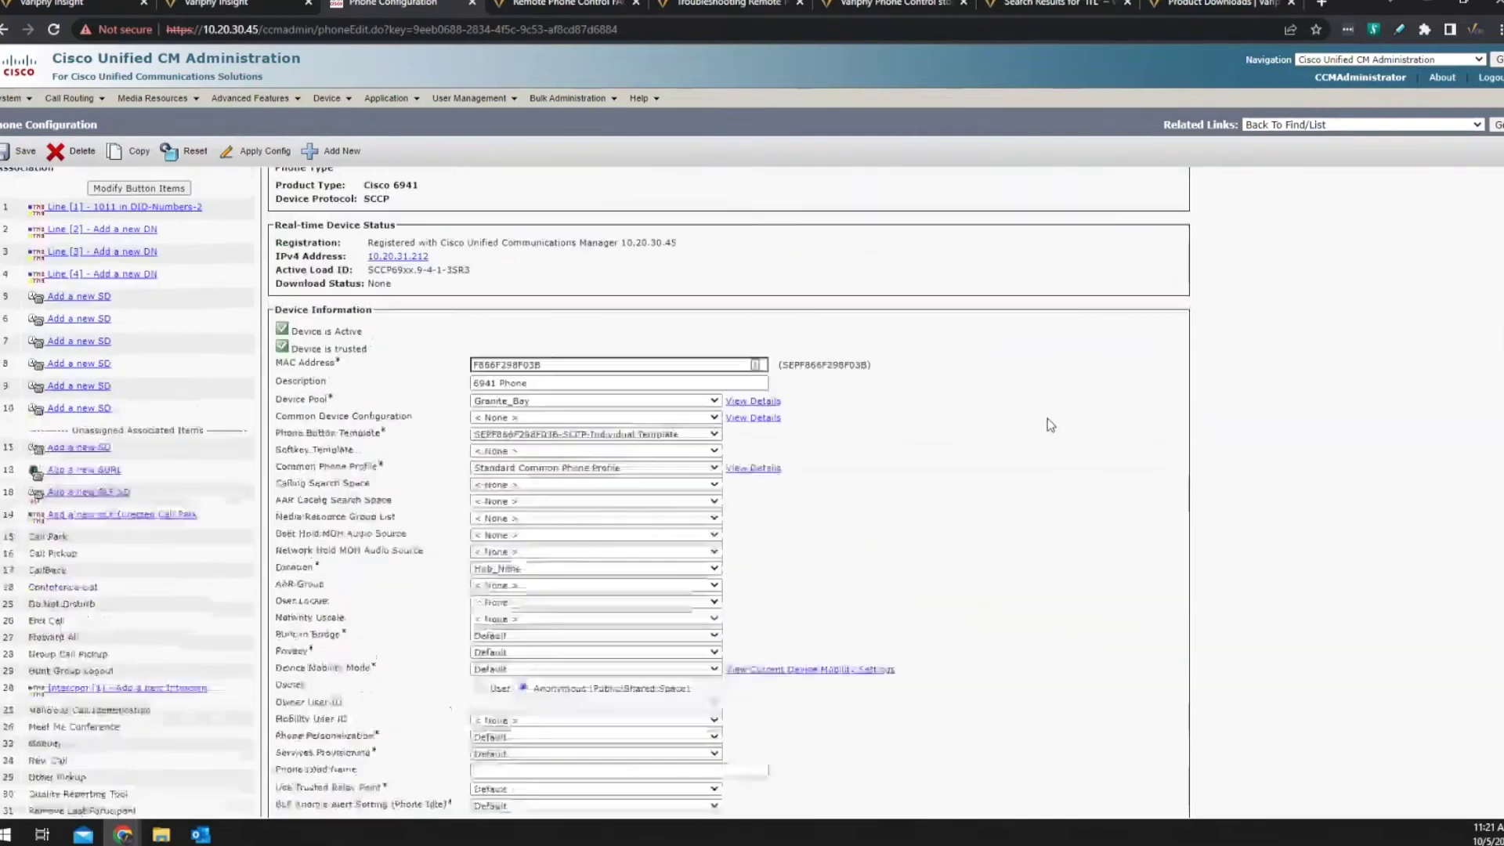
pyautogui.click(415, 325)
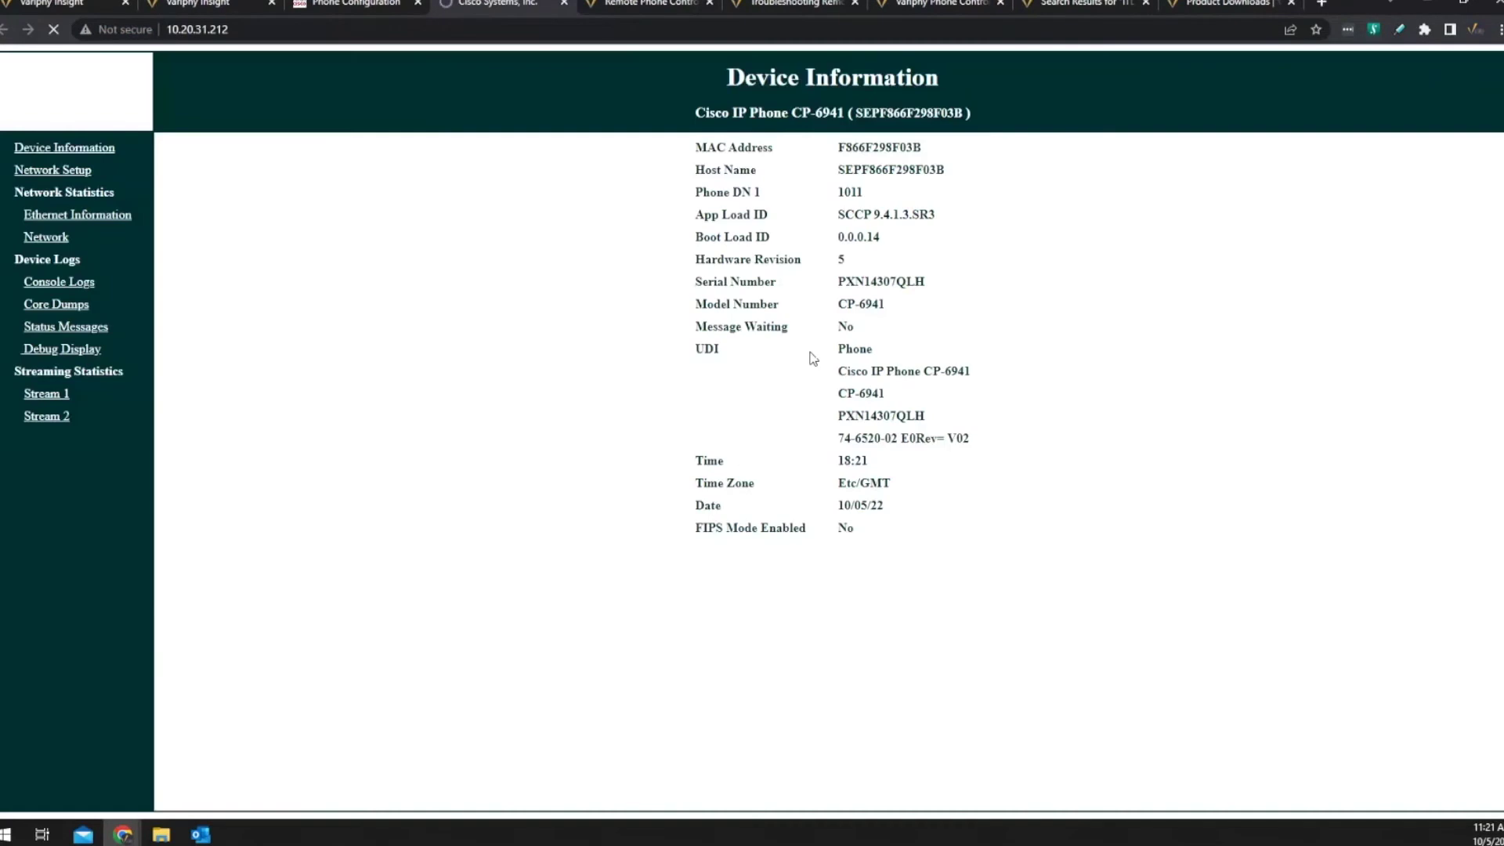
pyautogui.click(84, 174)
pyautogui.scroll(-2, 1242, 431)
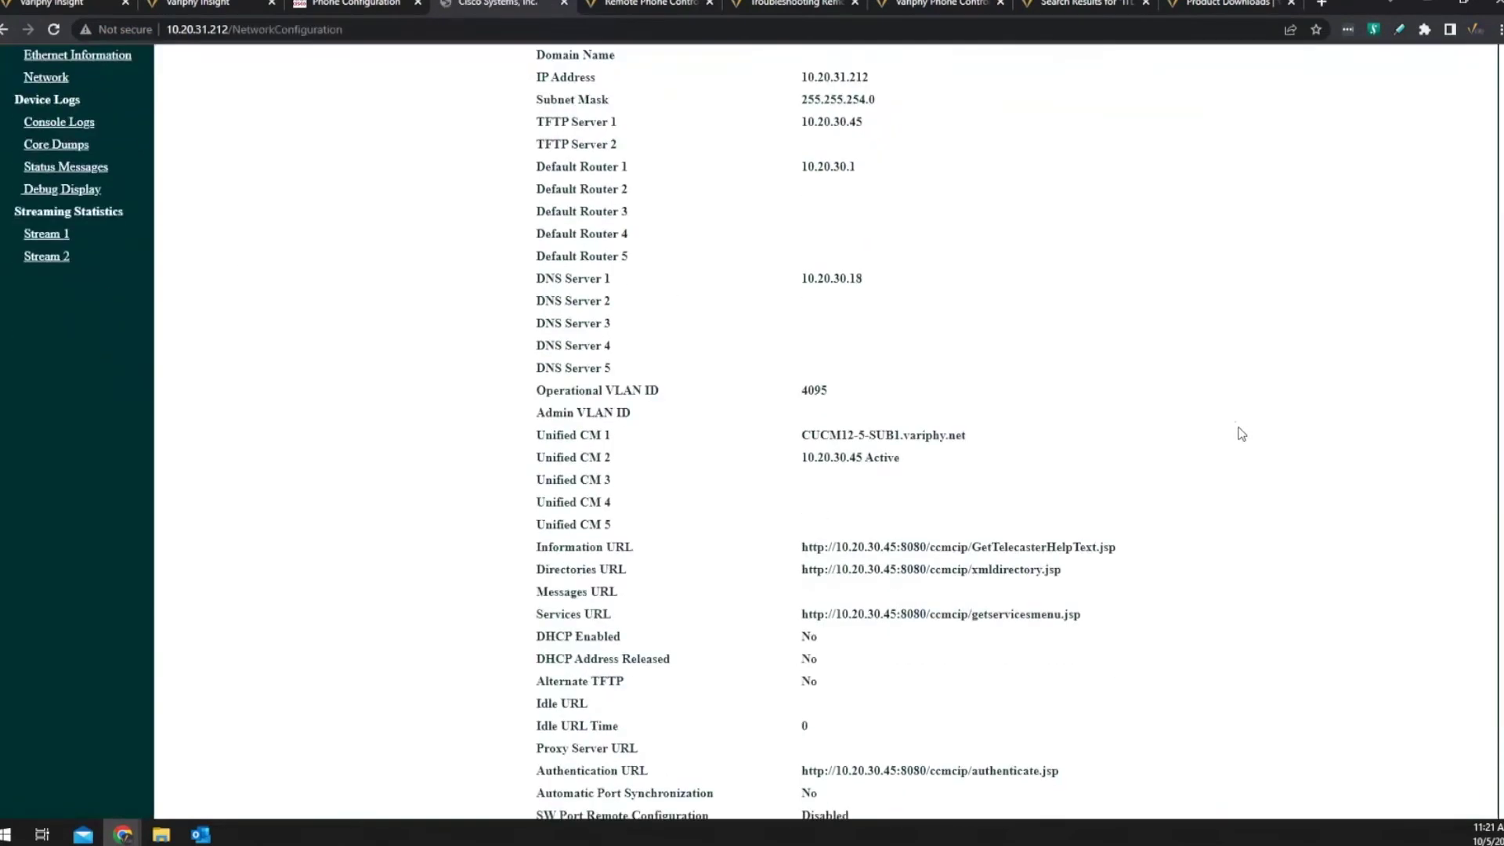
# Step: Examine the rest of the 6941 phone's Network Configuration, including its Authentication URL, Security Mode and Web Access Enabled entries
pyautogui.scroll(-5, 1242, 433)
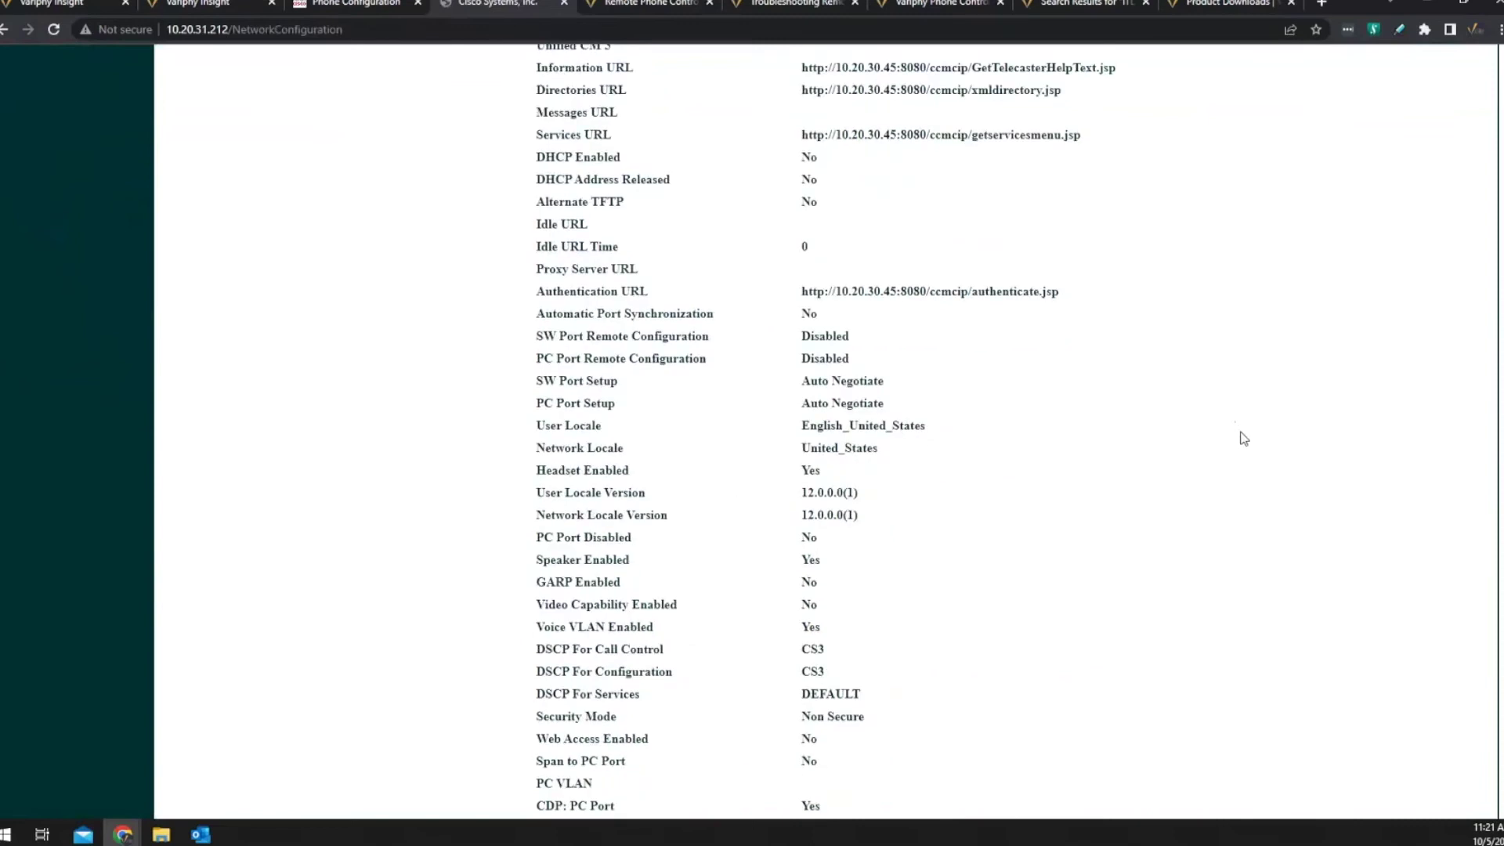
pyautogui.scroll(-1, 1003, 527)
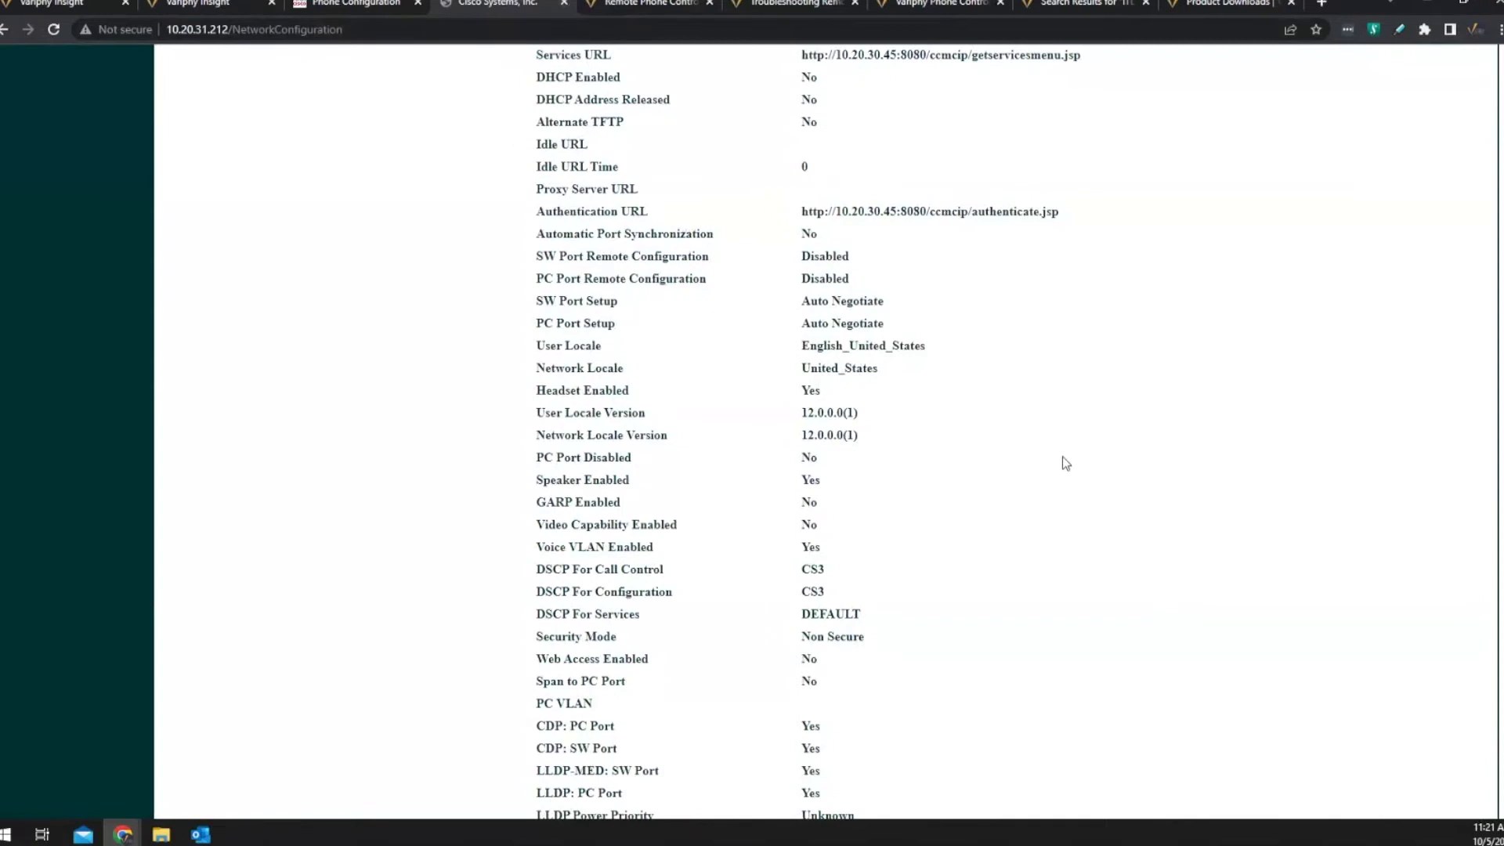
pyautogui.scroll(-2, 1063, 458)
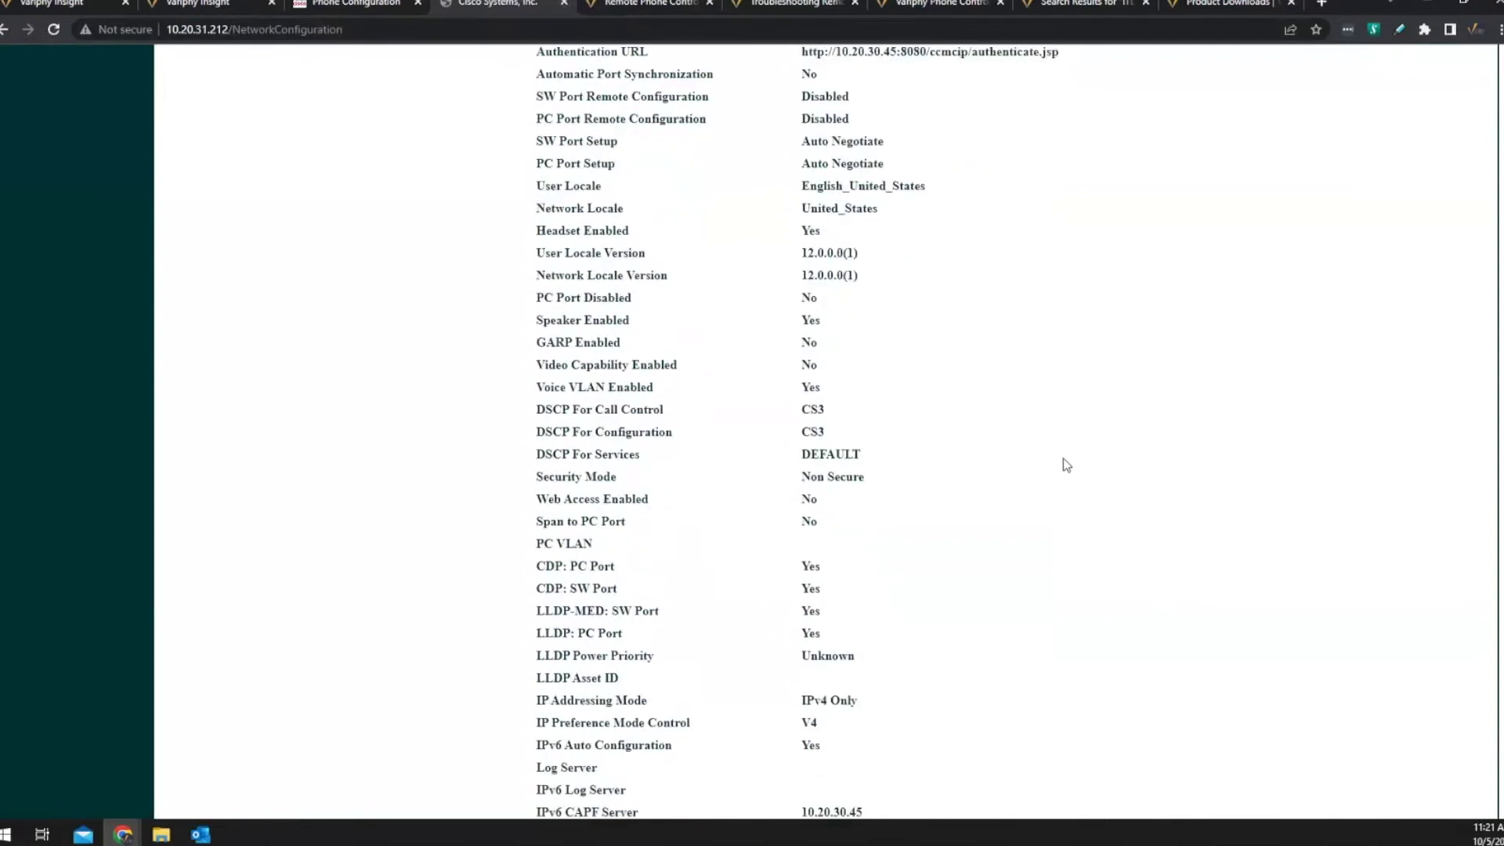
pyautogui.scroll(2, 1063, 464)
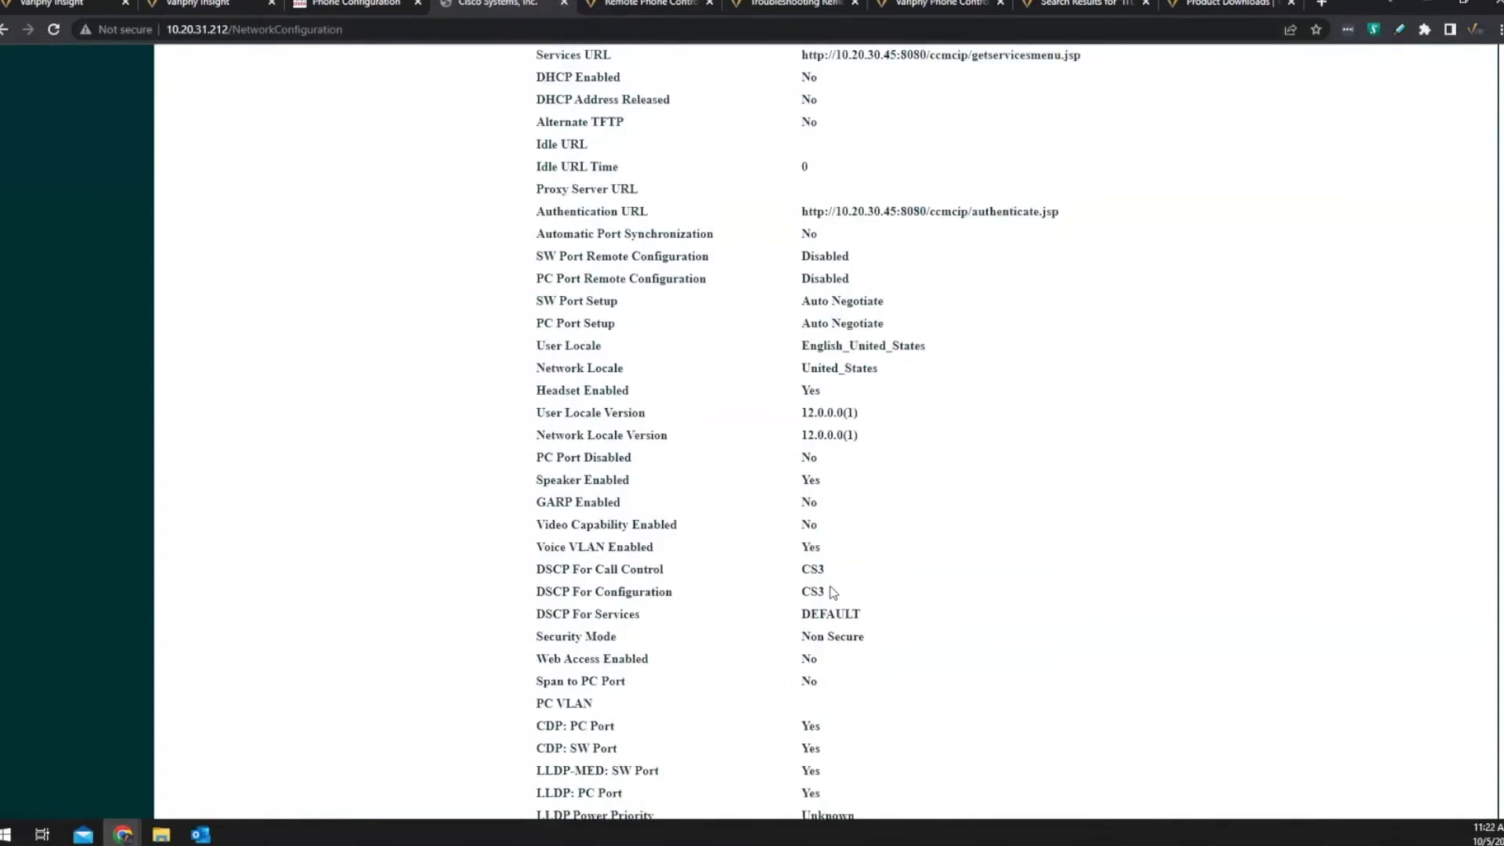
pyautogui.scroll(2, 752, 368)
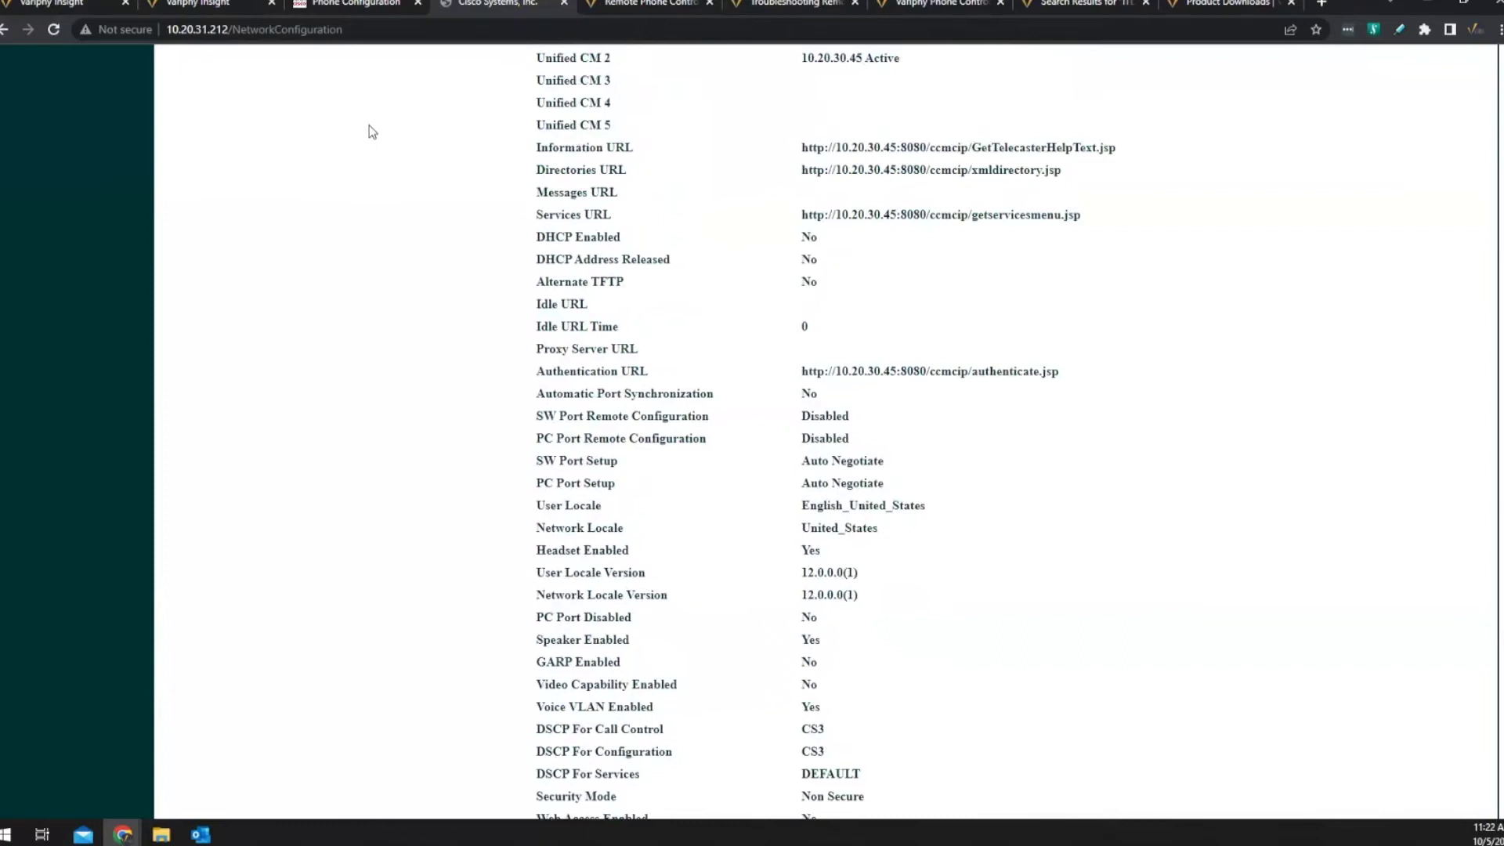
pyautogui.scroll(2, 369, 131)
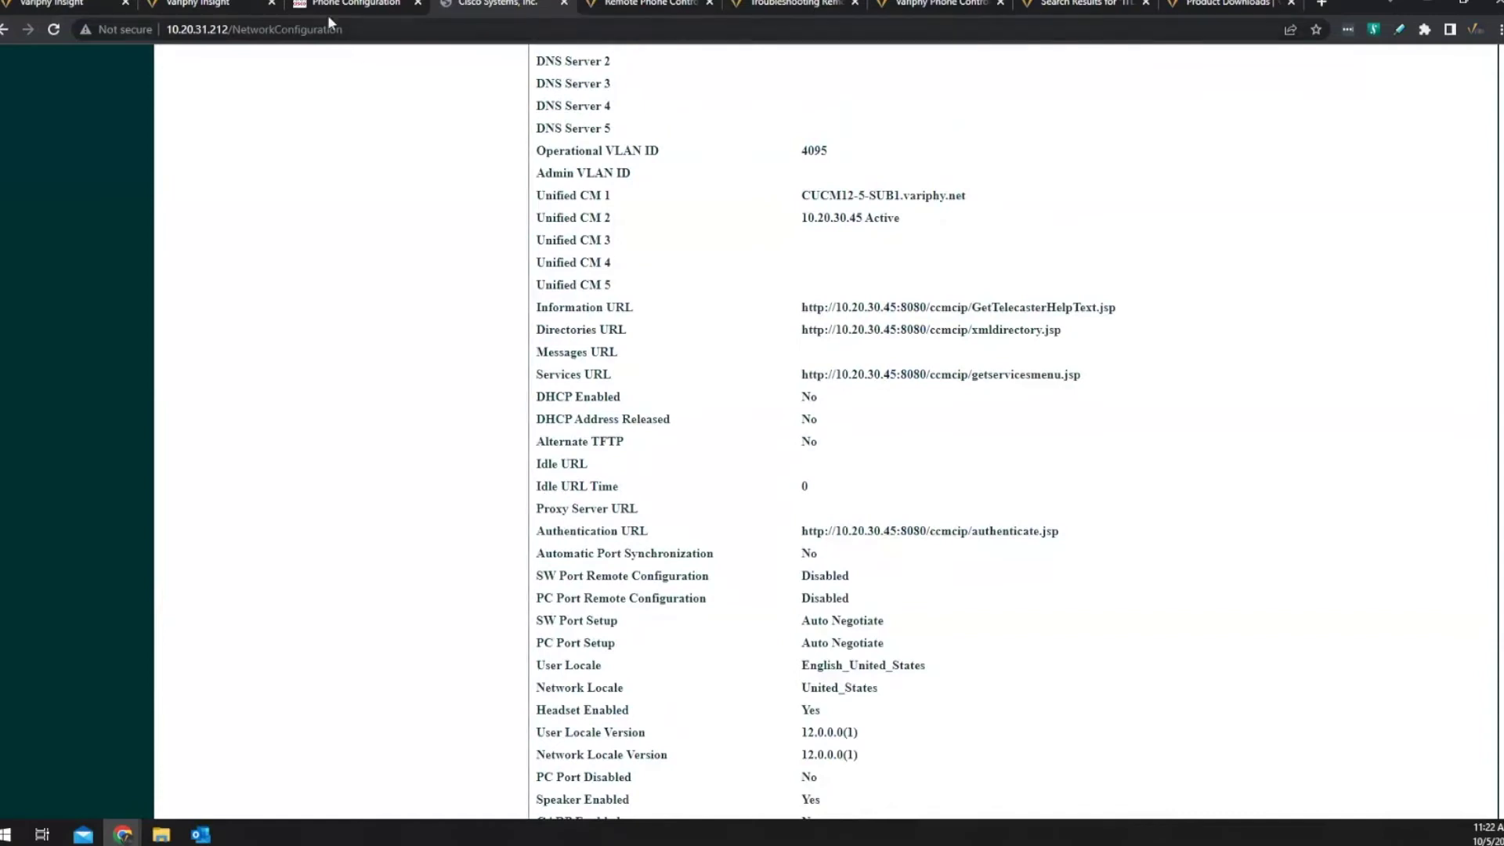
# Step: Return to the 6941 phone's configuration in Cisco Unified CM Administration and examine its Product Specific Configuration Layout
pyautogui.click(345, 2)
pyautogui.scroll(-15, 1259, 492)
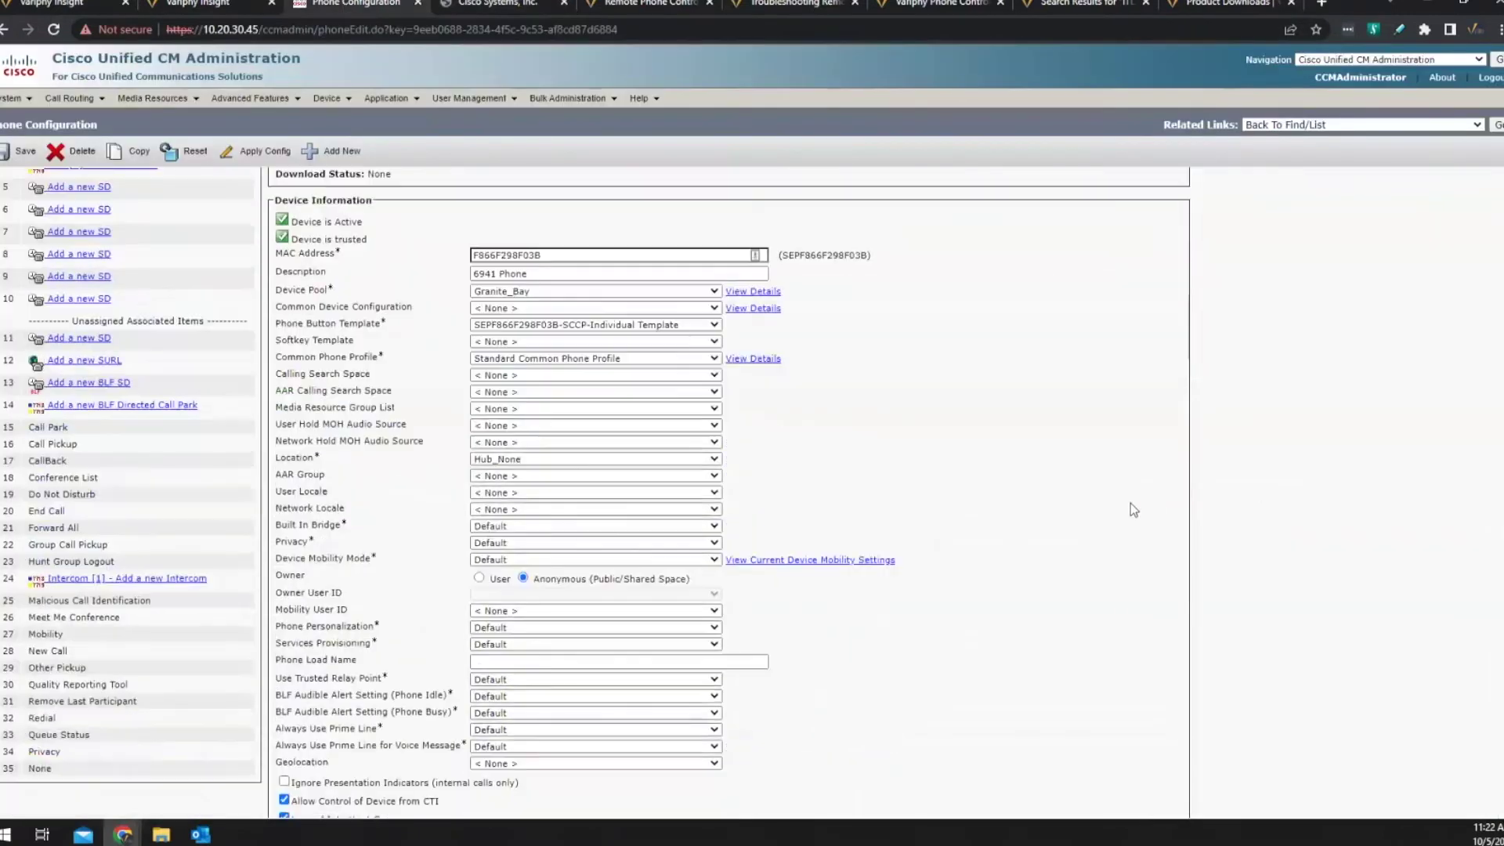
pyautogui.scroll(-7, 1146, 487)
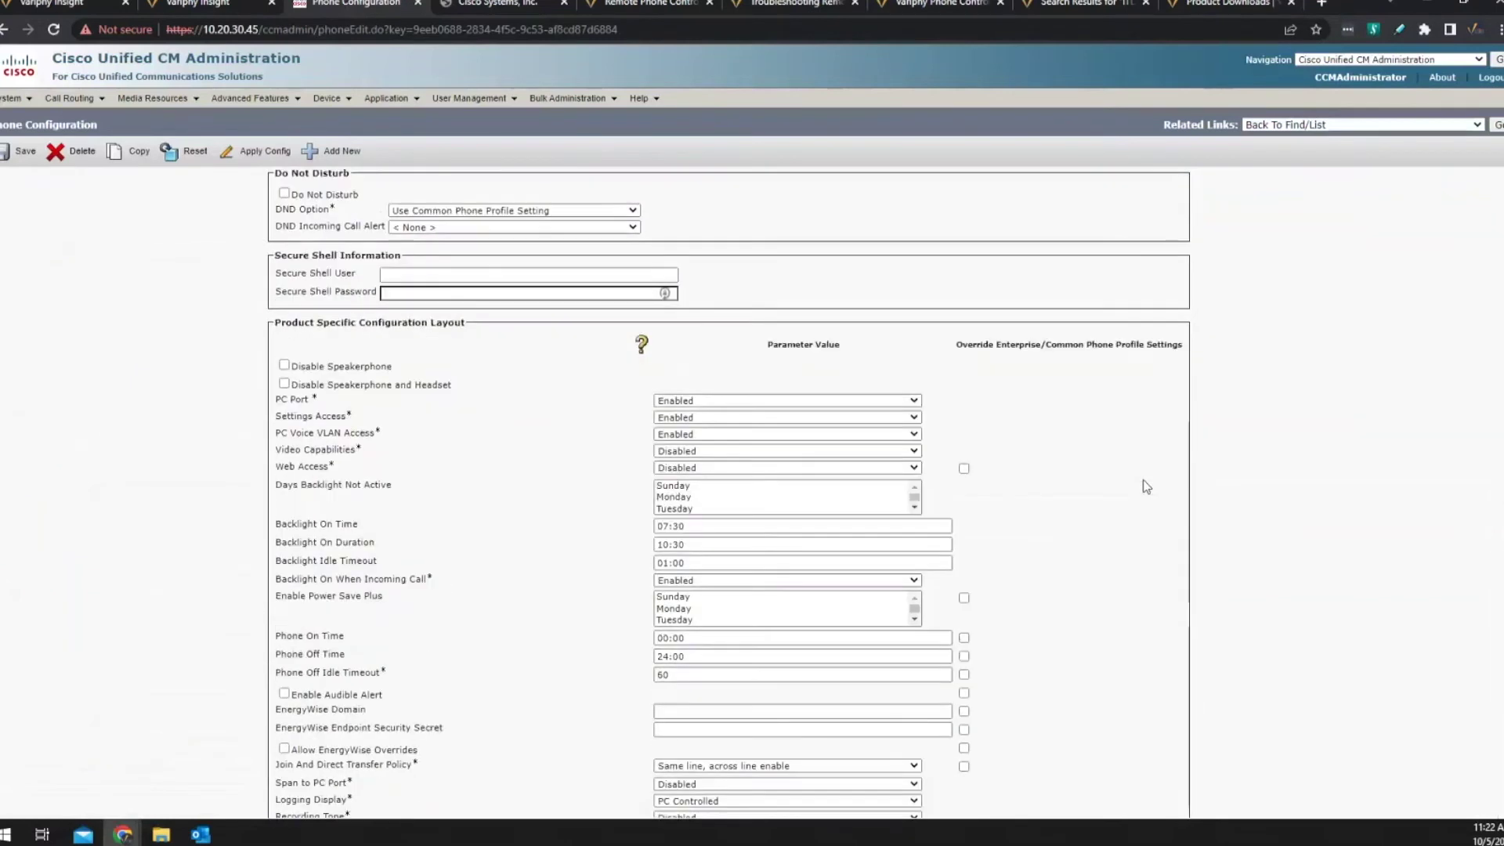
pyautogui.scroll(-3, 1146, 486)
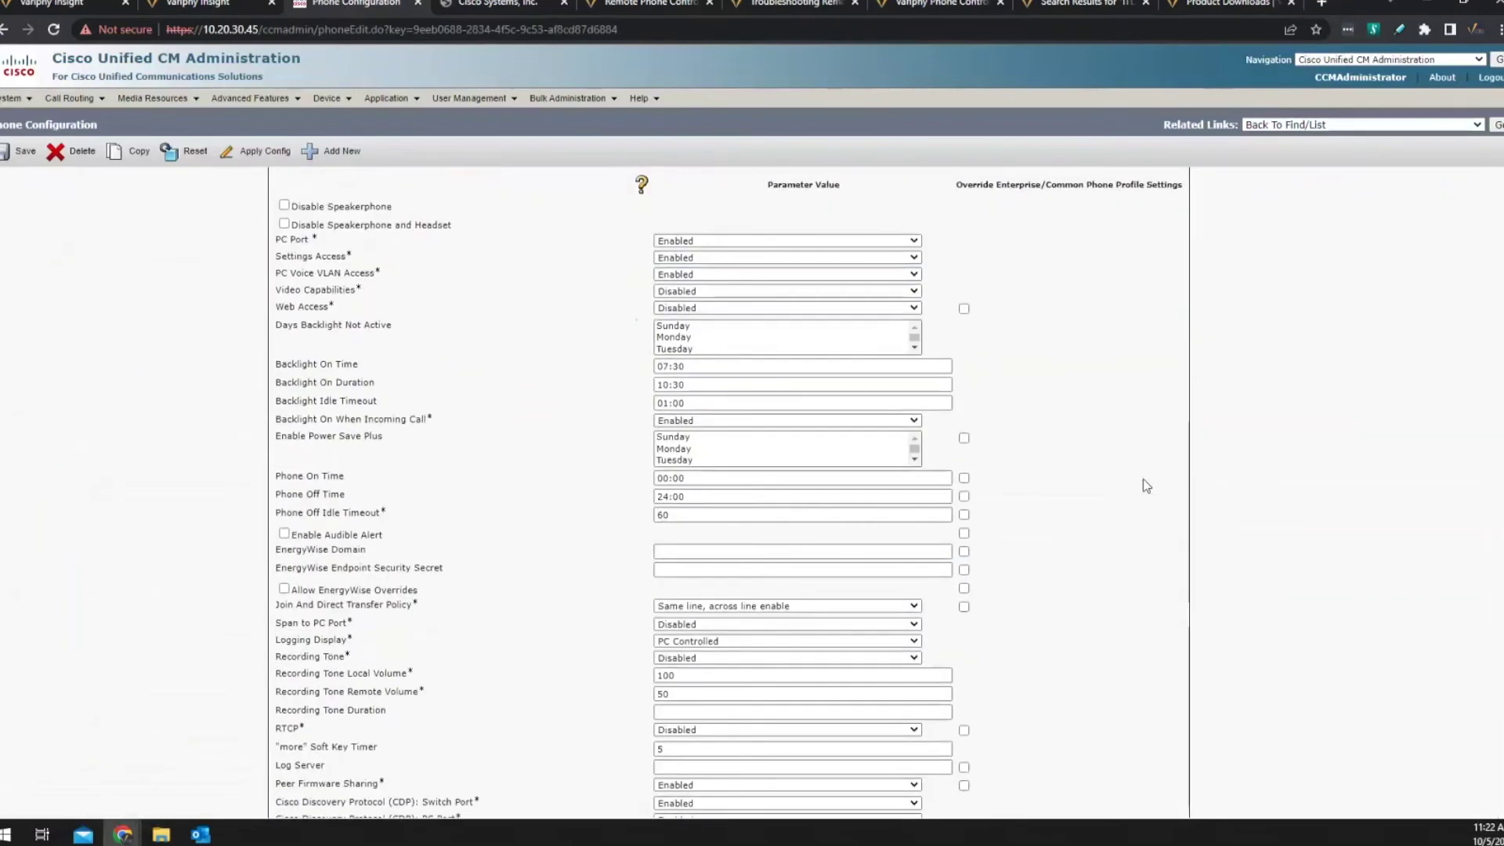
pyautogui.scroll(-5, 1146, 487)
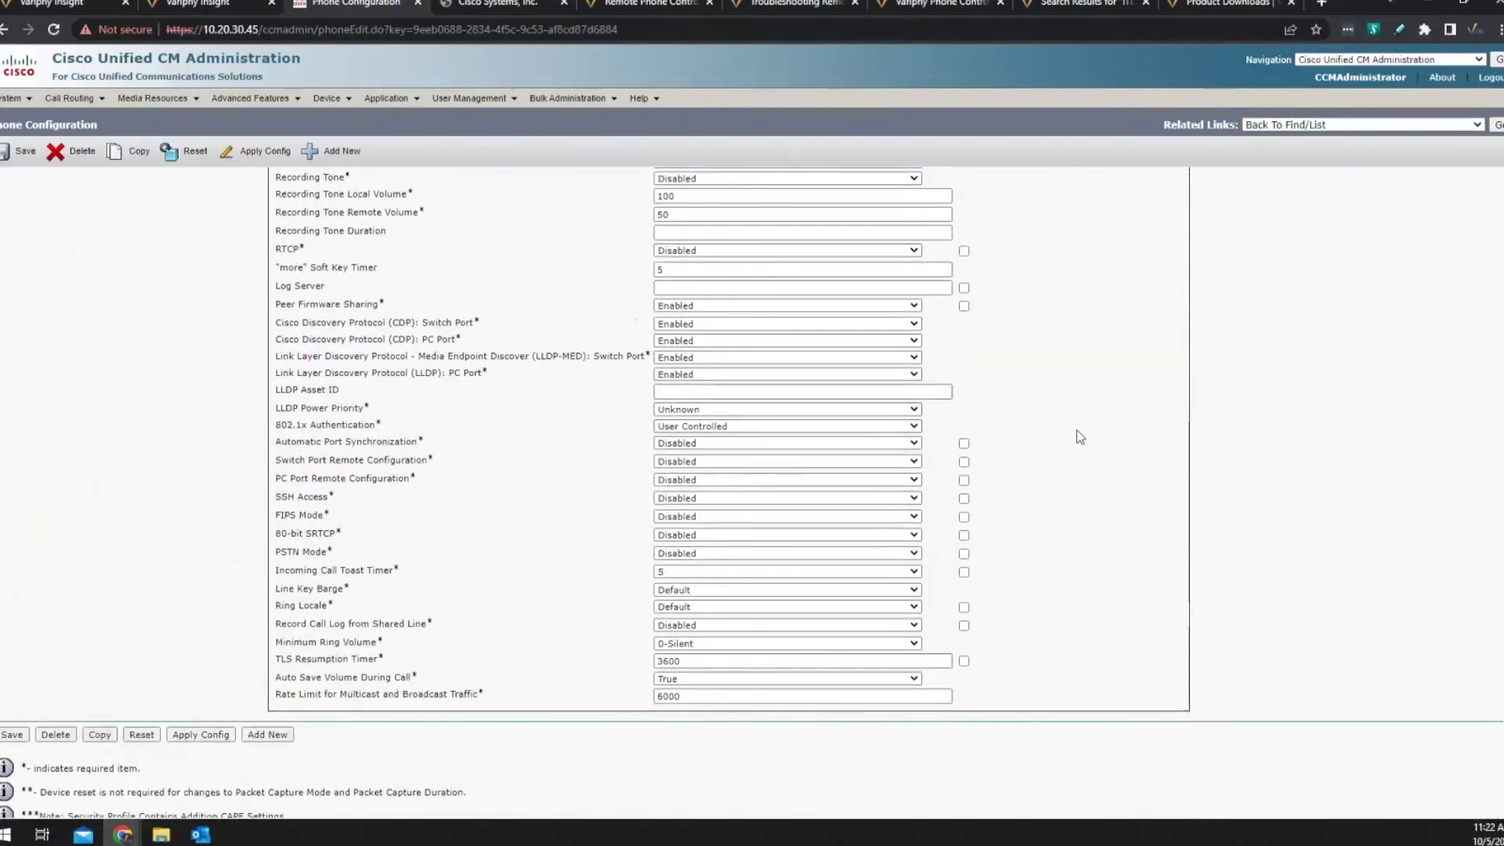
pyautogui.scroll(1, 1079, 436)
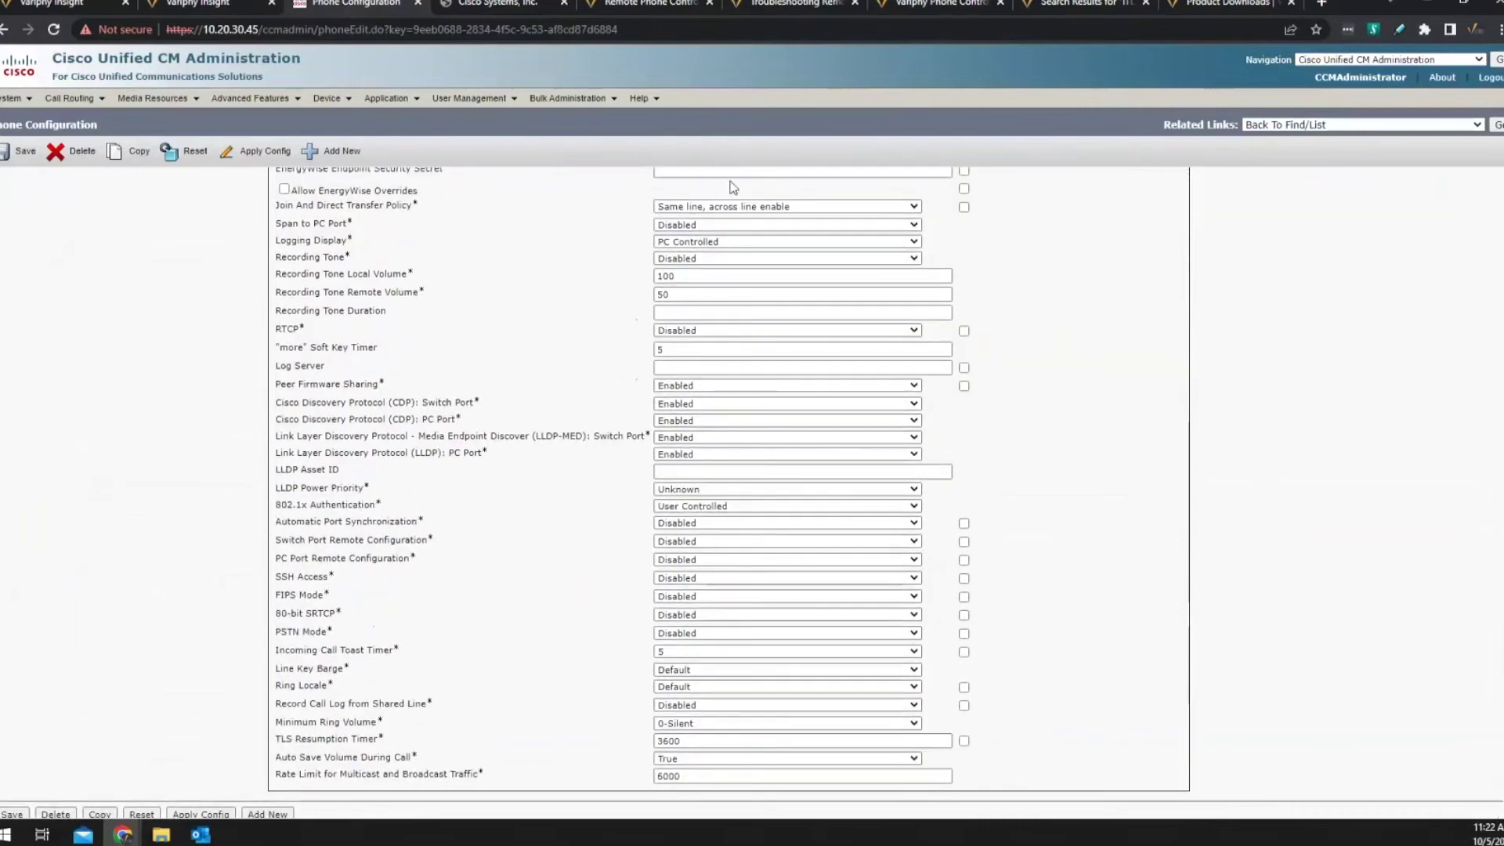
pyautogui.scroll(-1, 1077, 611)
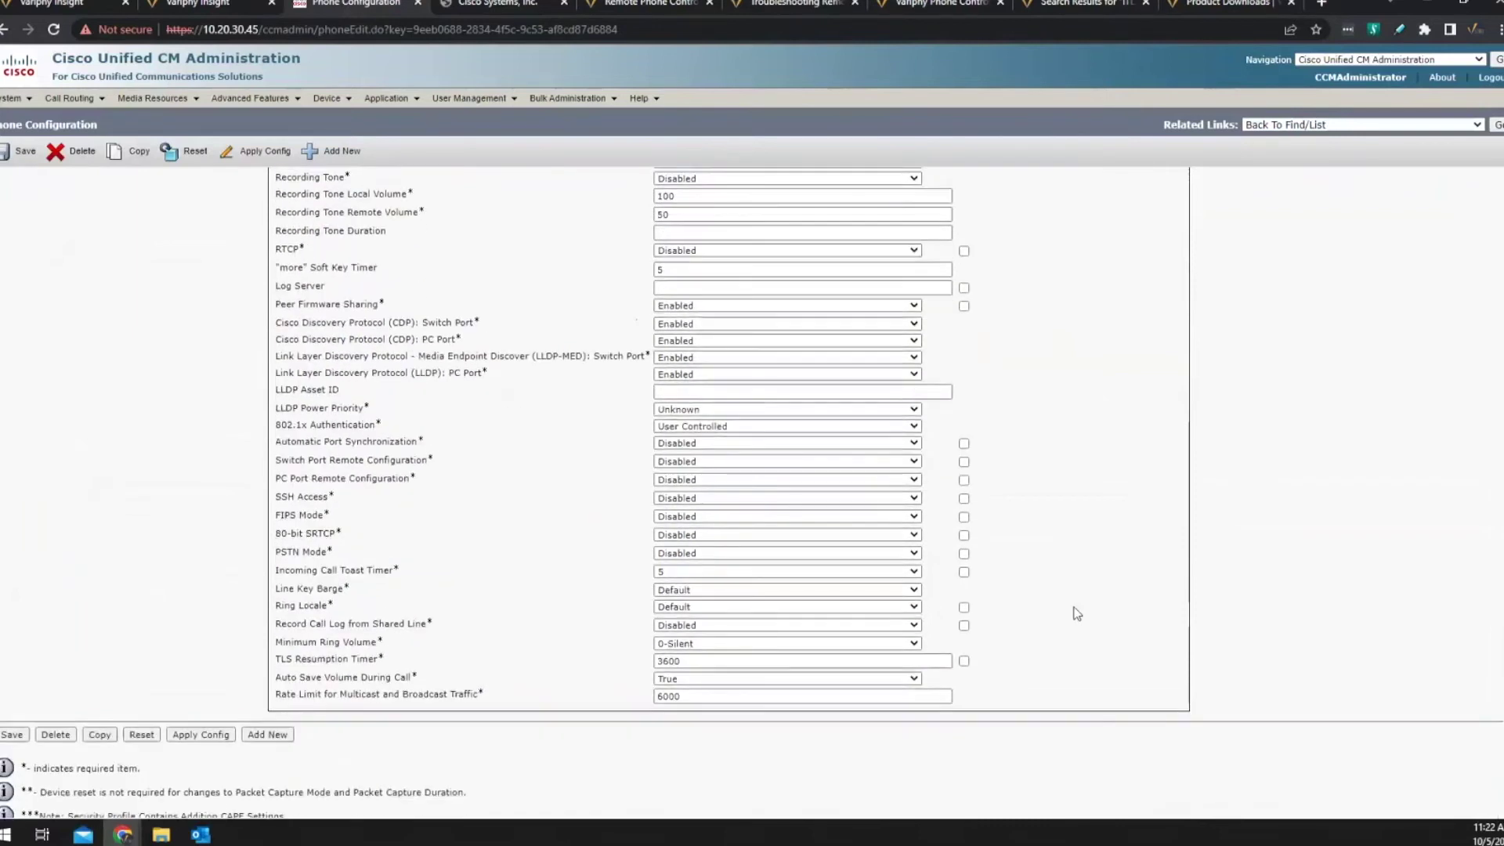
pyautogui.scroll(1, 1085, 606)
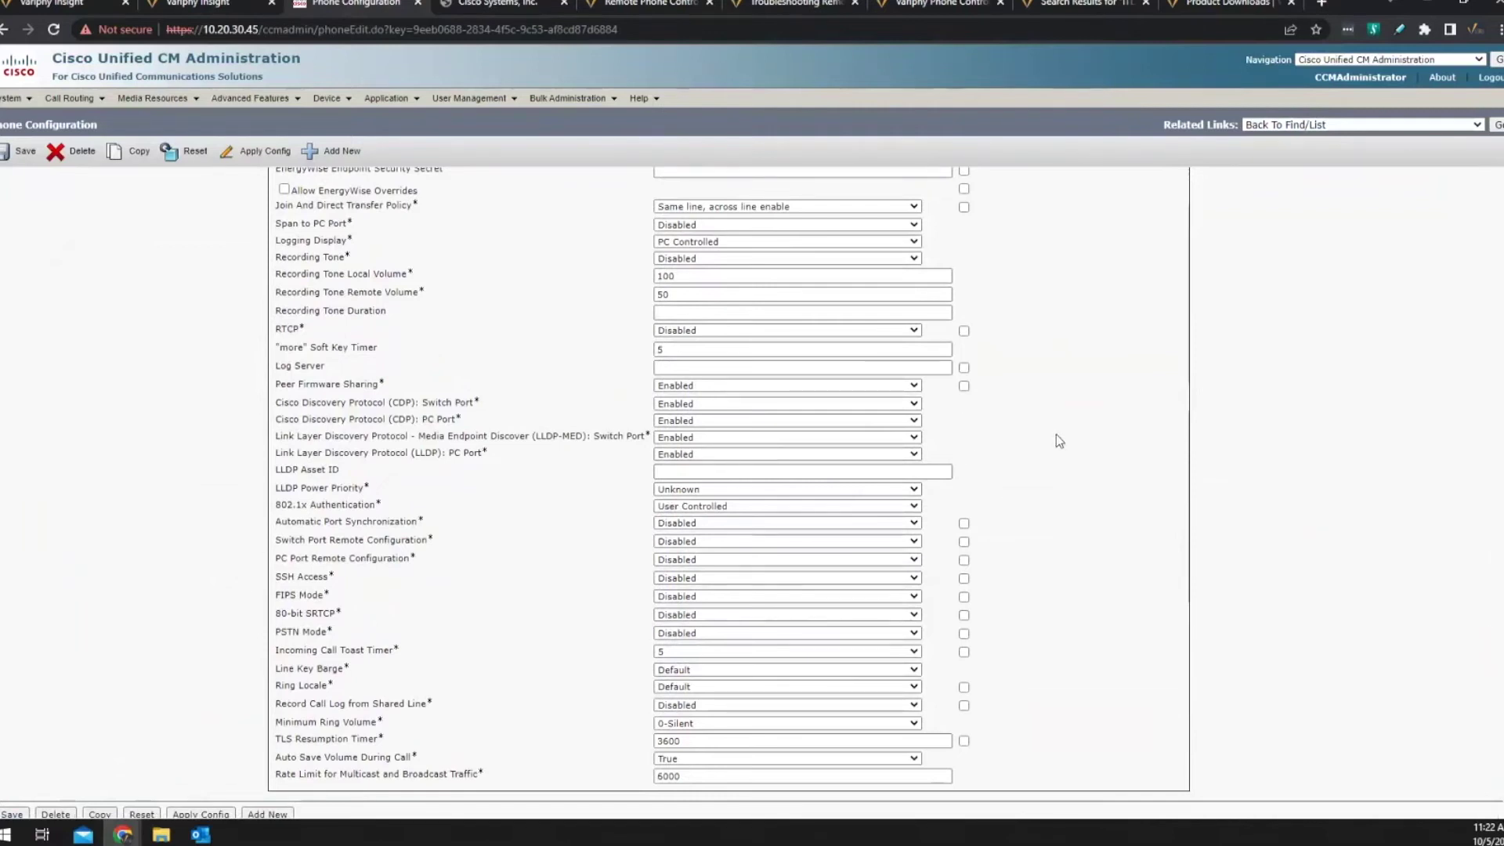
# Step: Review the phone's Device Information, Protocol Specific, CAPF and External Data Locations settings for anything affecting remote control
pyautogui.scroll(5, 1056, 433)
pyautogui.scroll(10, 1190, 463)
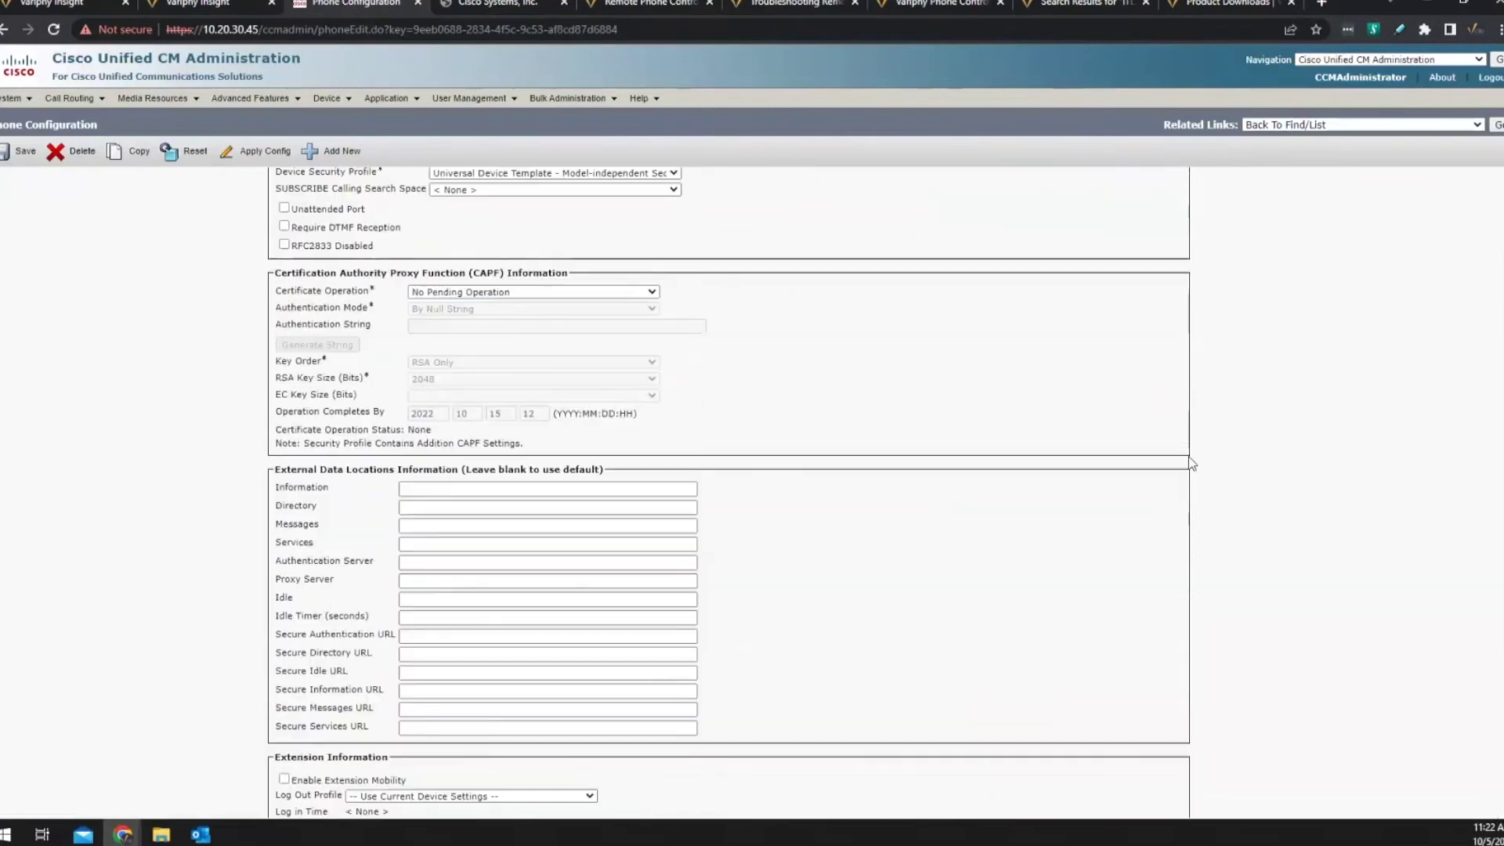
pyautogui.scroll(5, 950, 445)
pyautogui.scroll(2, 949, 441)
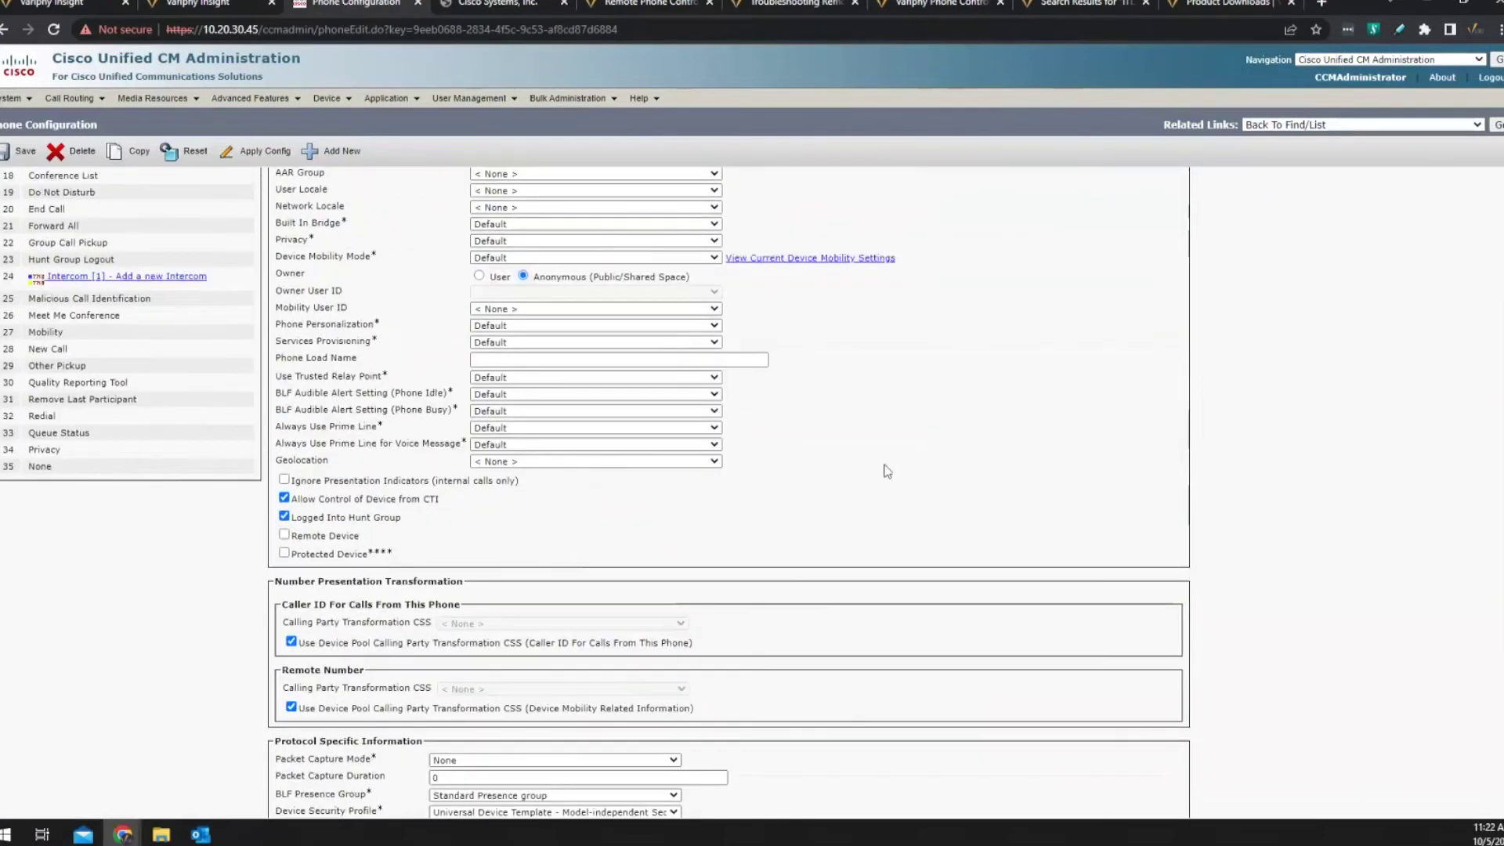
pyautogui.scroll(-3, 489, 473)
pyautogui.scroll(5, 982, 479)
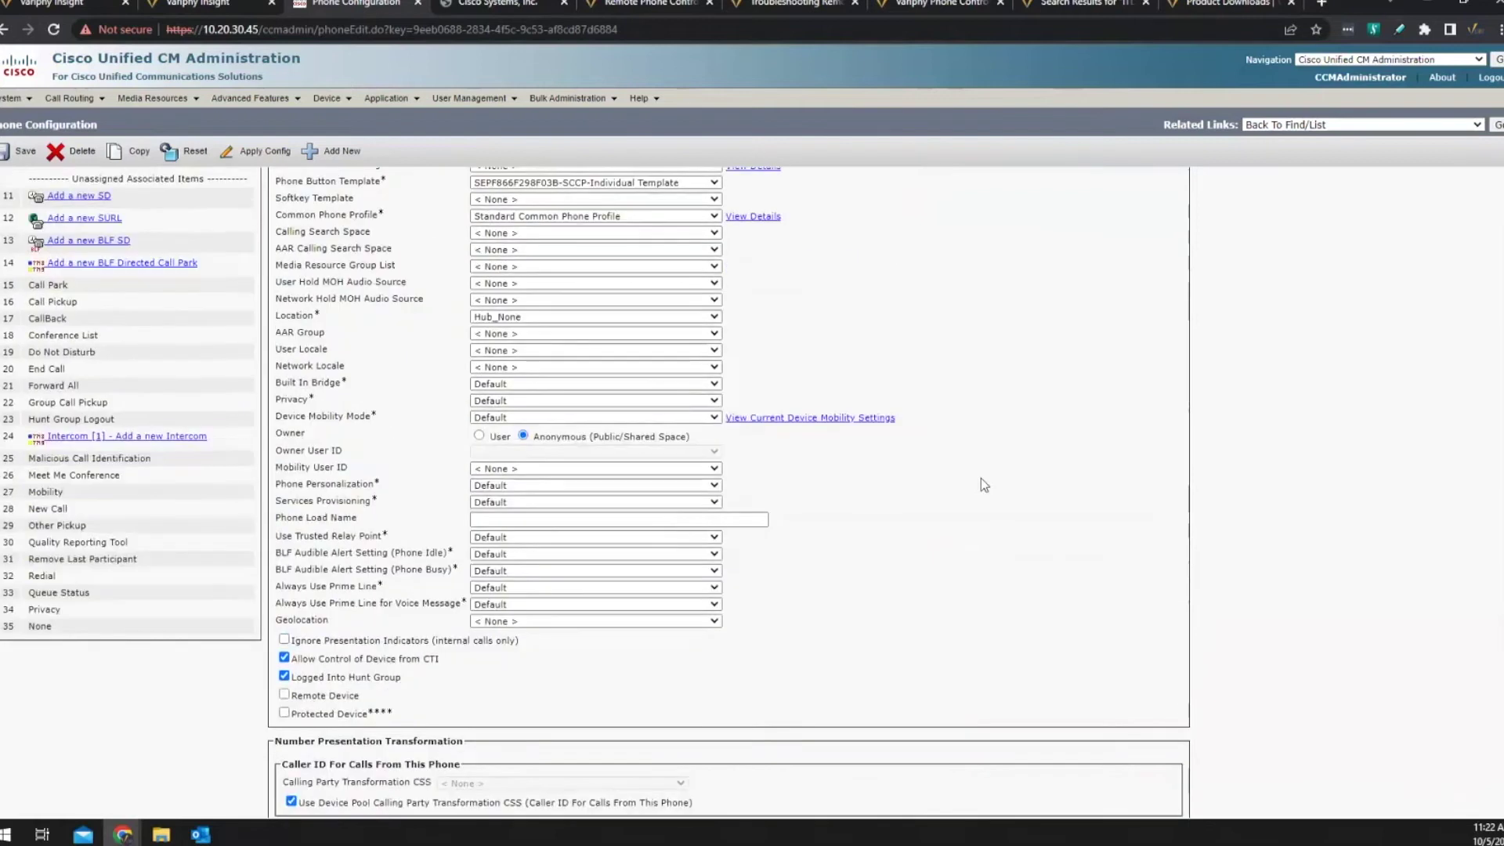
pyautogui.scroll(-5, 861, 446)
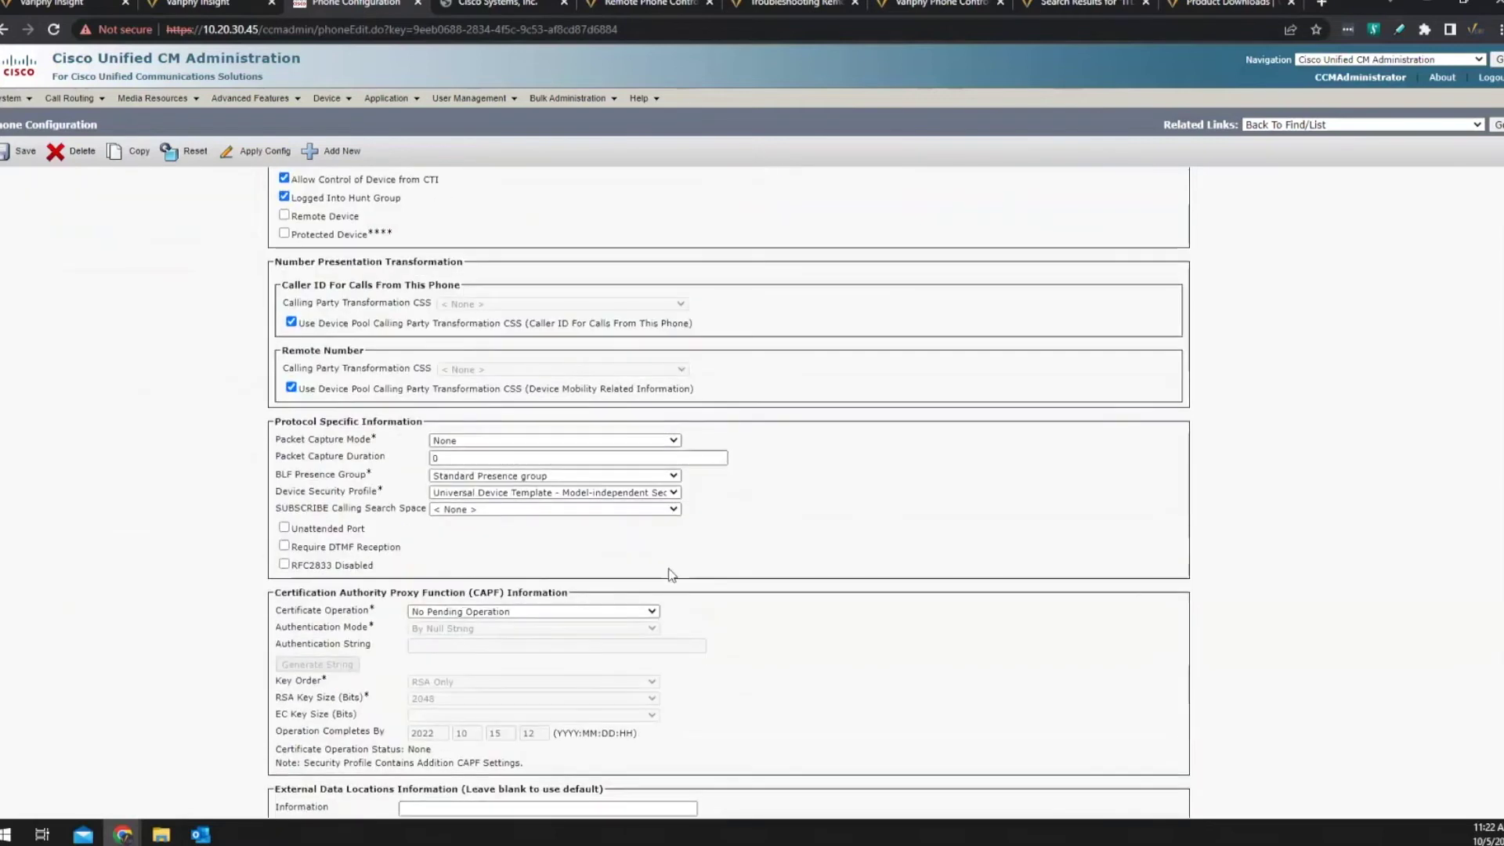
pyautogui.scroll(8, 783, 430)
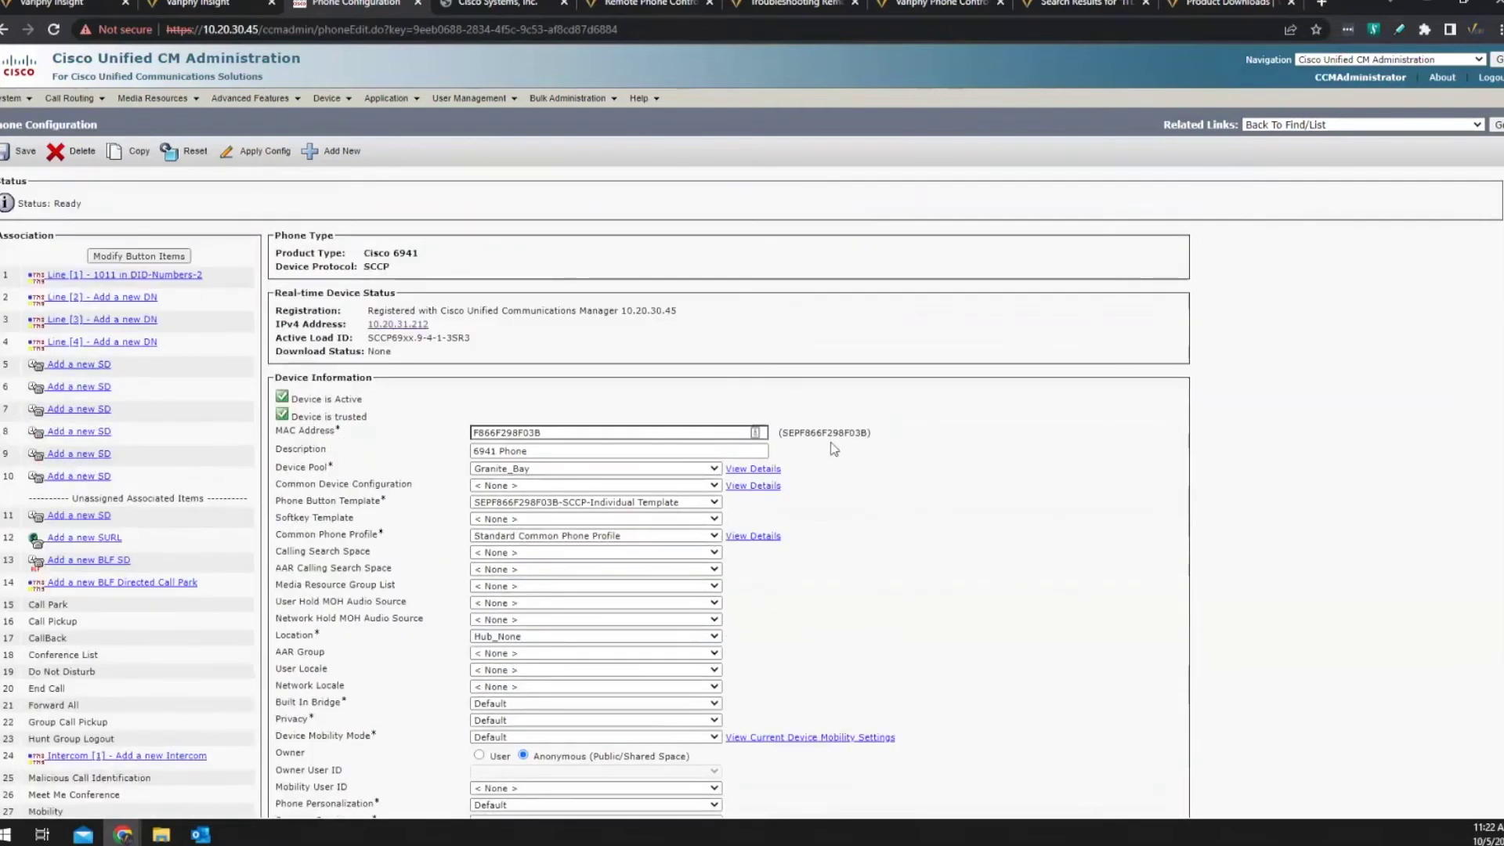
pyautogui.scroll(-8, 852, 468)
pyautogui.scroll(-10, 852, 468)
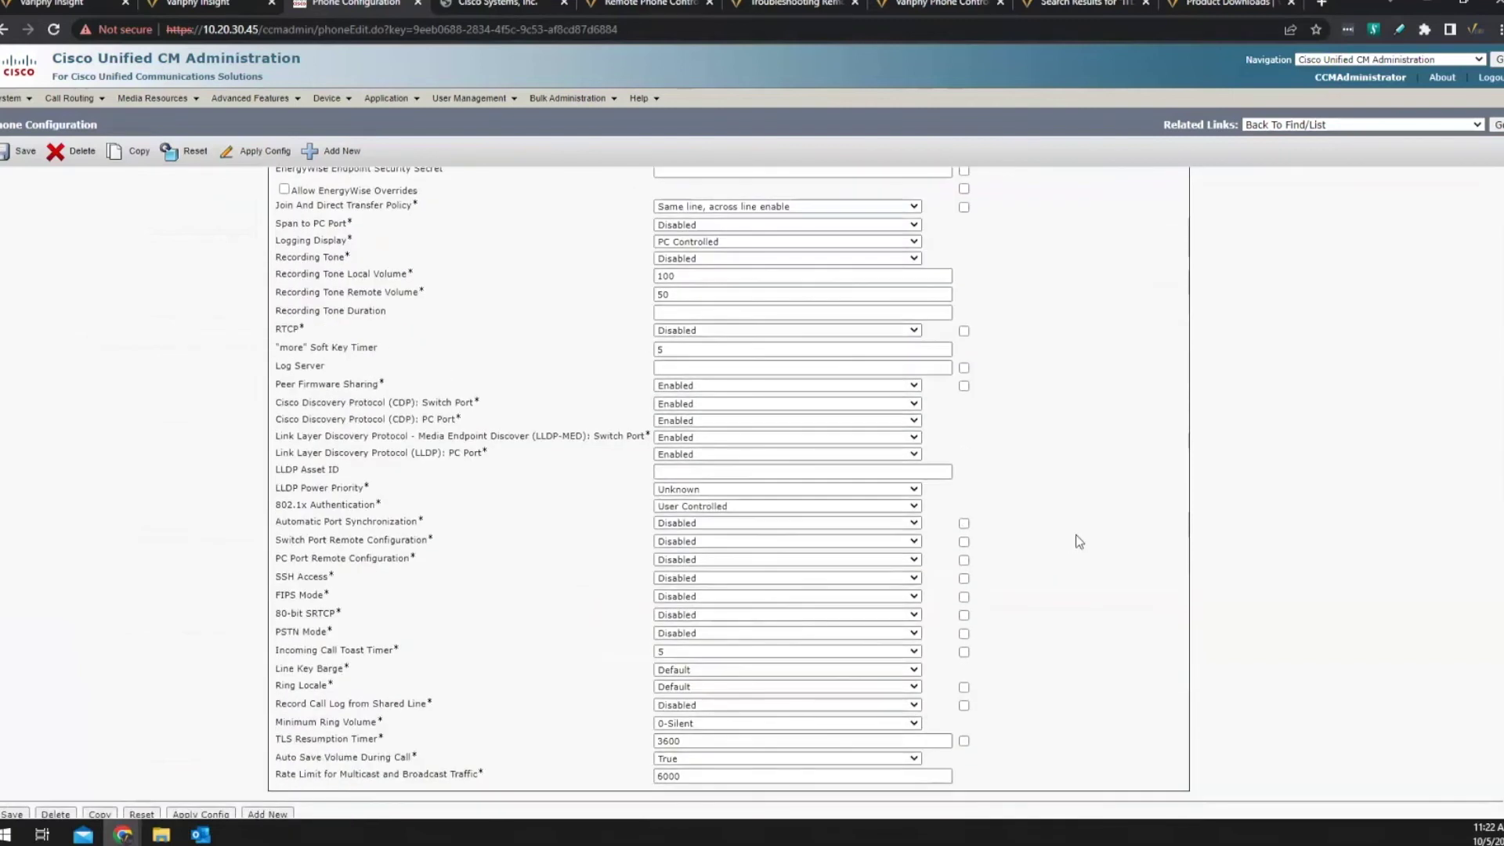
pyautogui.scroll(5, 1075, 534)
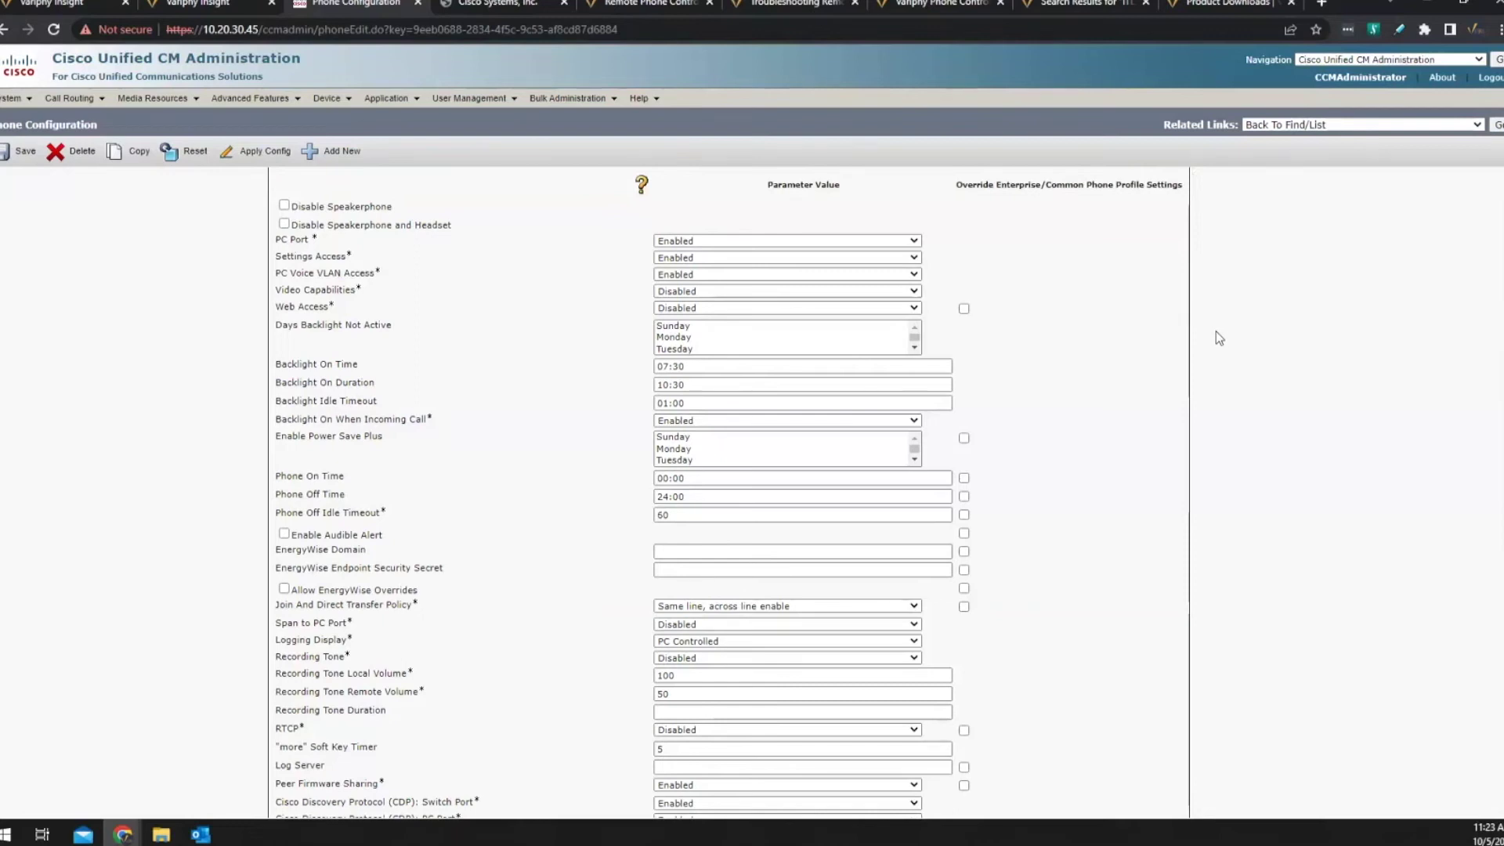
pyautogui.scroll(6, 1321, 342)
pyautogui.scroll(7, 1321, 342)
pyautogui.scroll(7, 1321, 342)
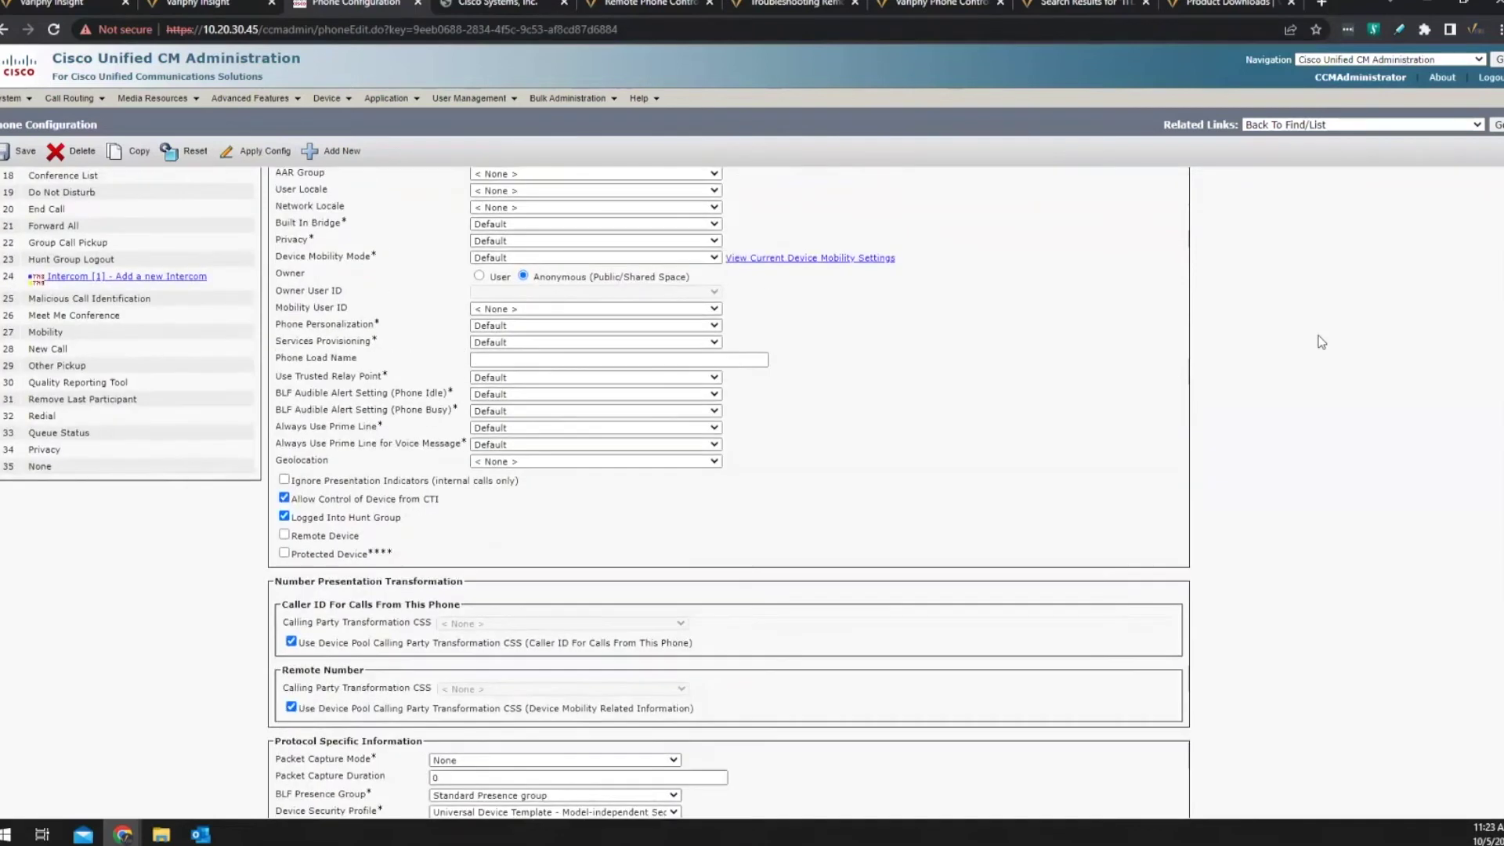
pyautogui.scroll(4, 1321, 343)
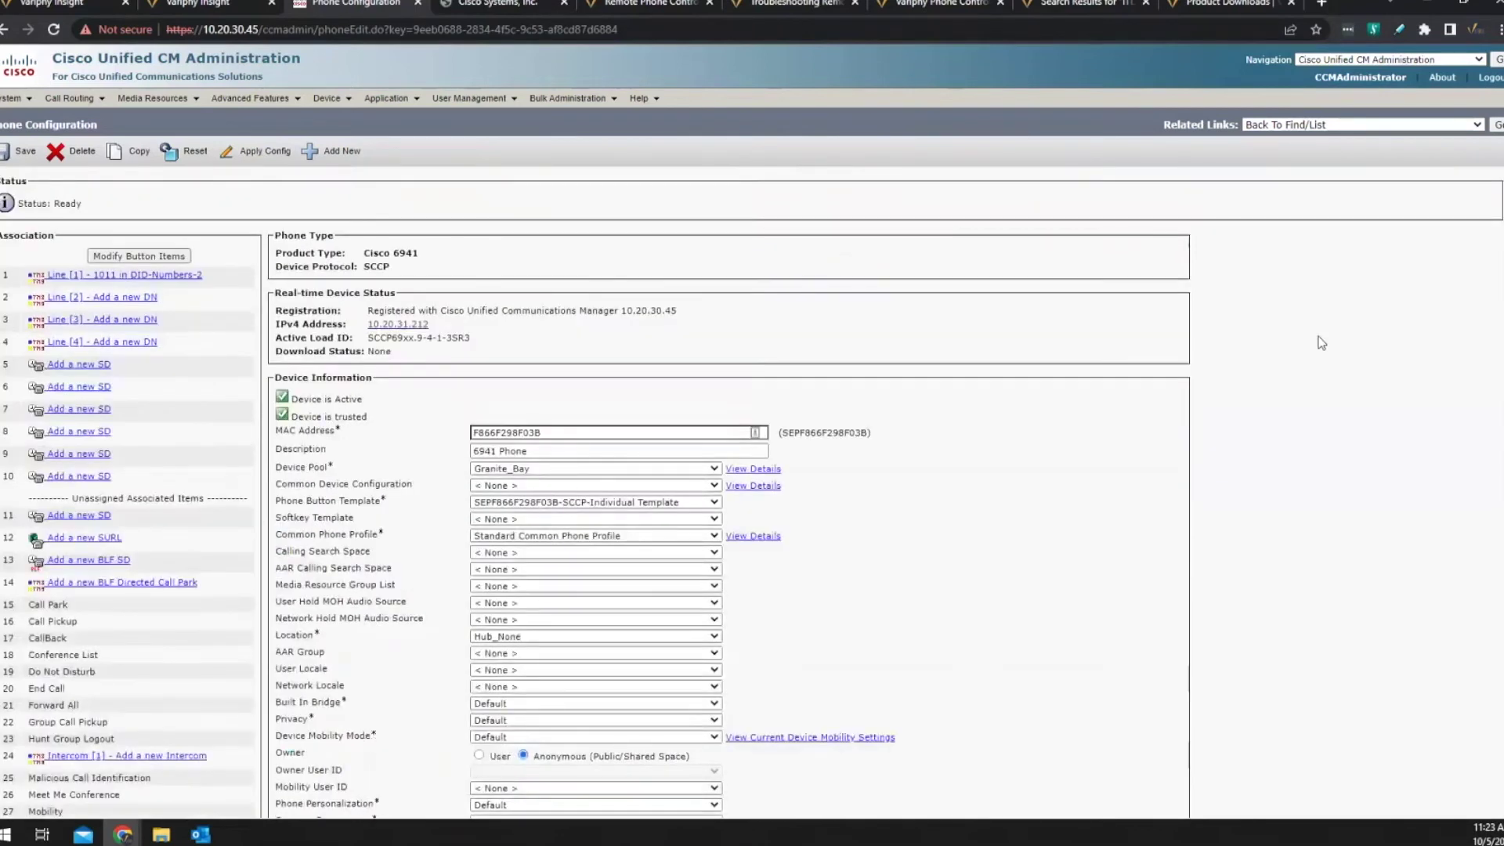
pyautogui.click(386, 98)
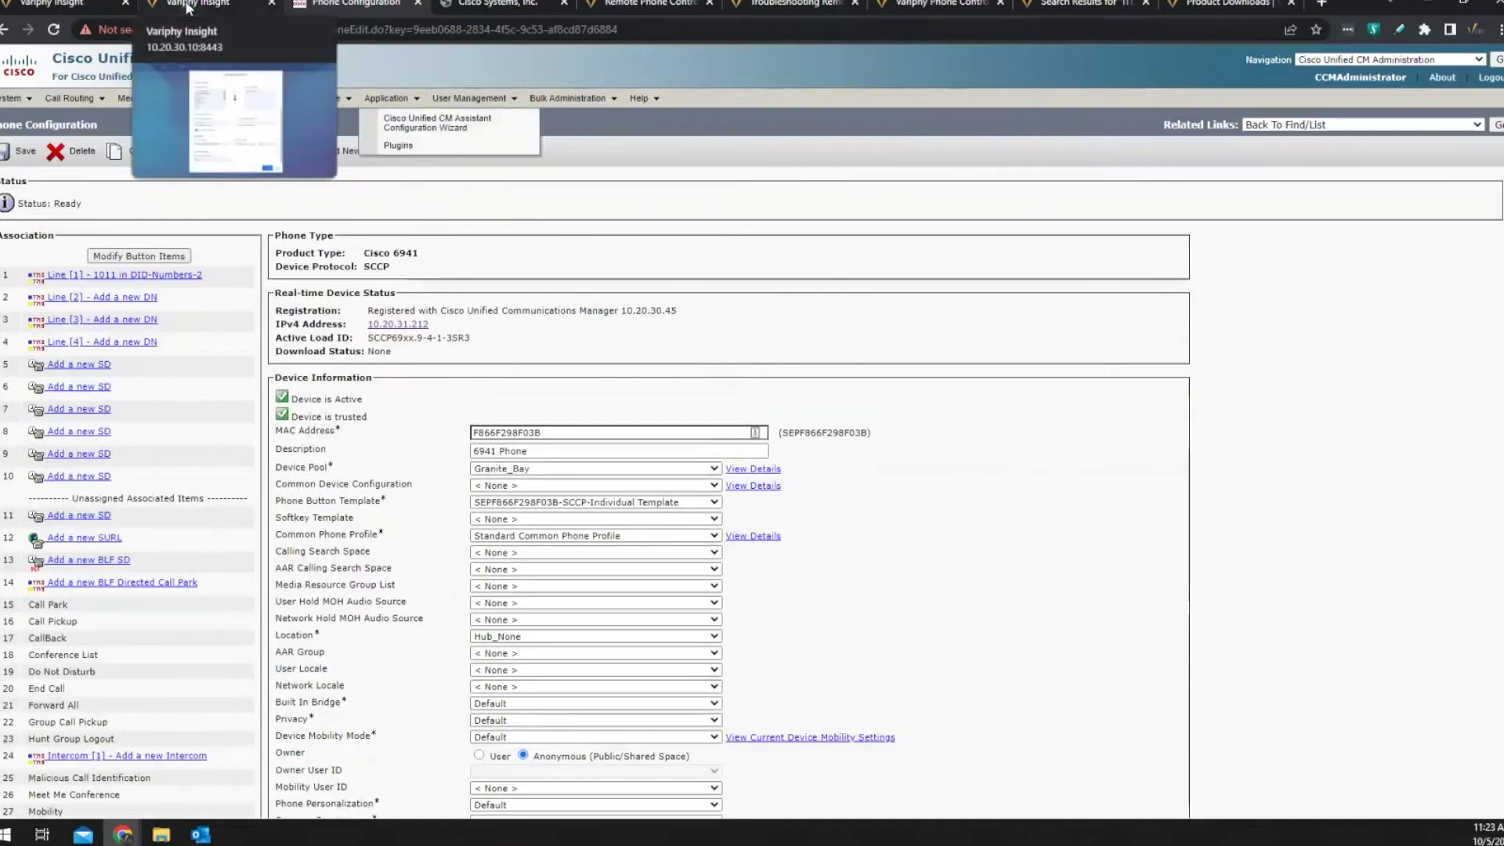
# Step: Switch to Variphy Insight and, from the Phone Macros area, open the 8851 TEST PHONE sub set for editing
pyautogui.click(59, 8)
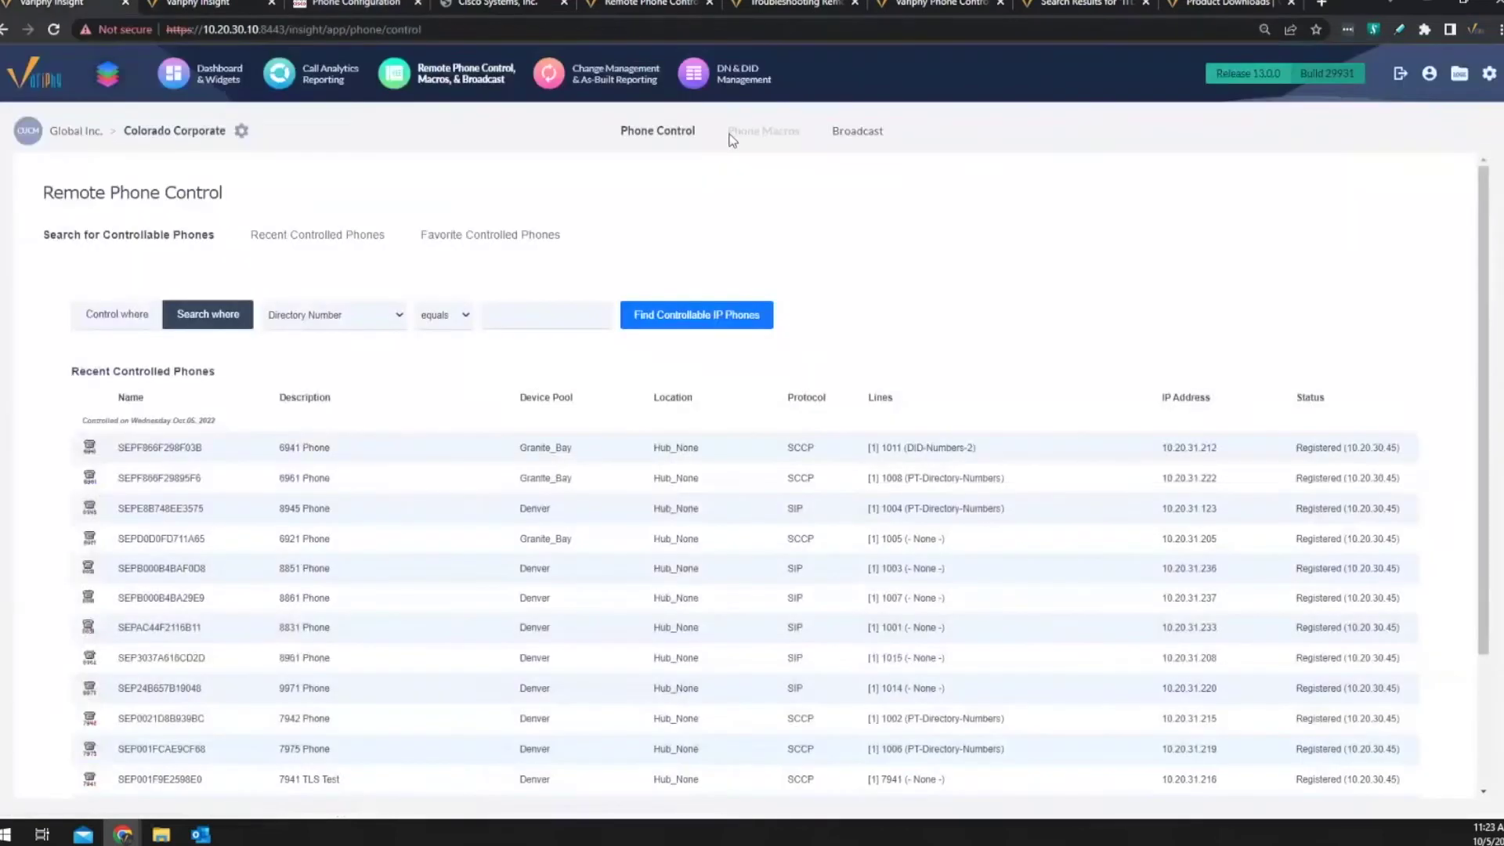
pyautogui.click(727, 134)
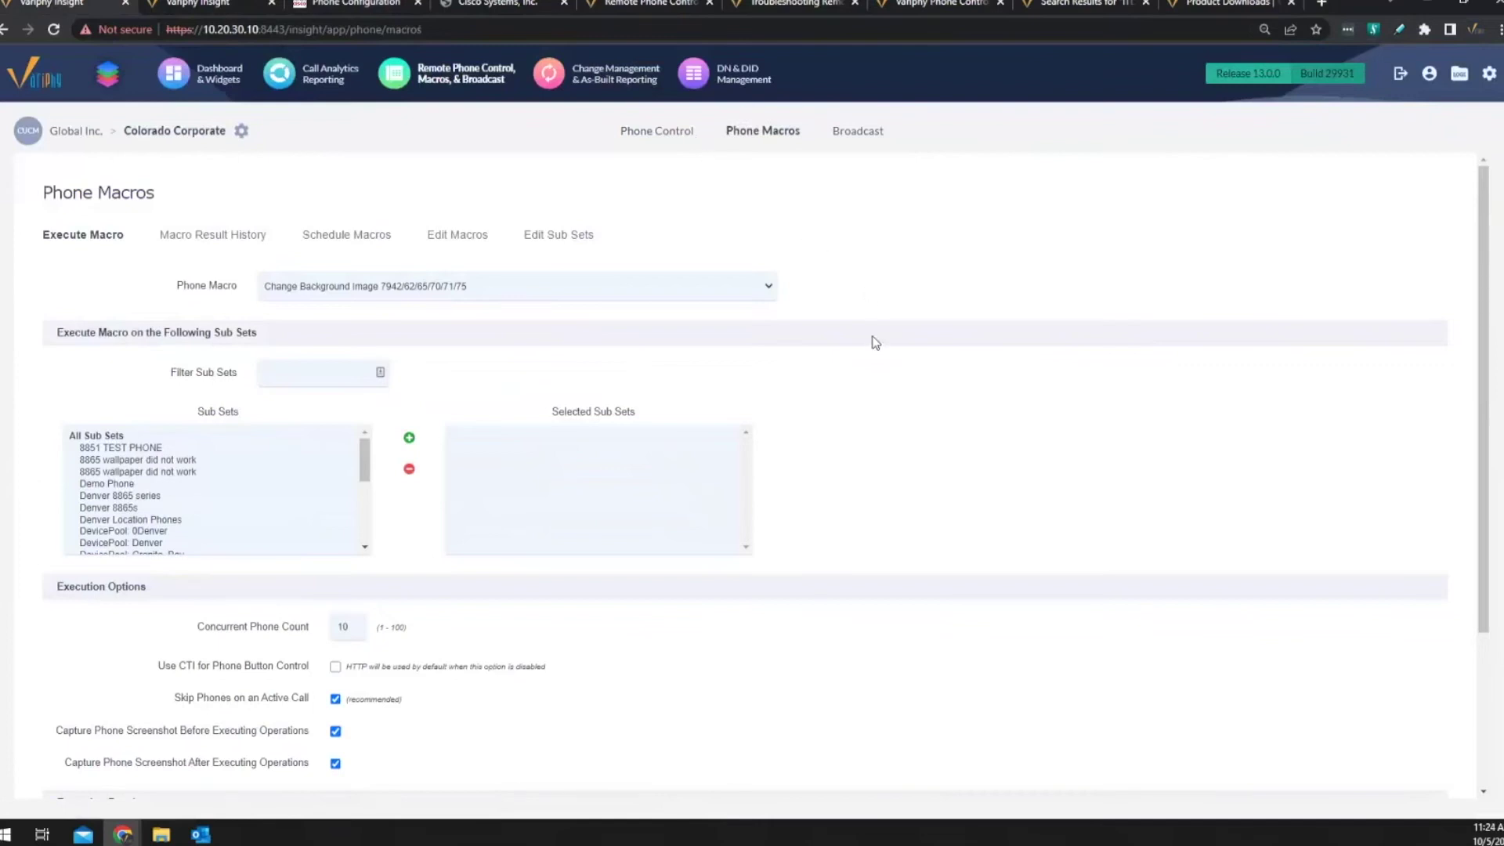
pyautogui.click(590, 239)
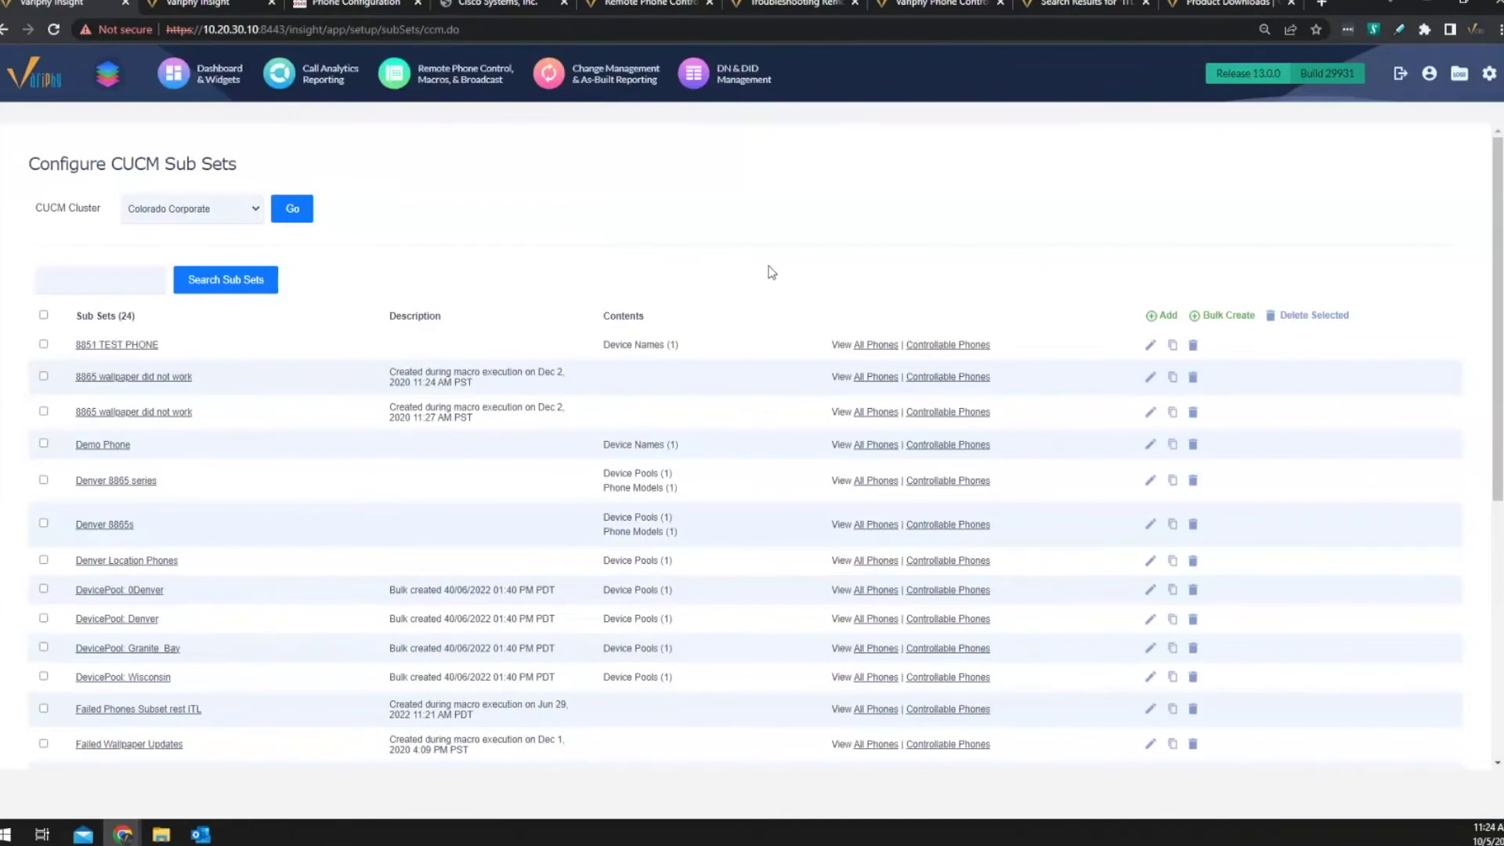
pyautogui.click(101, 347)
pyautogui.click(1148, 346)
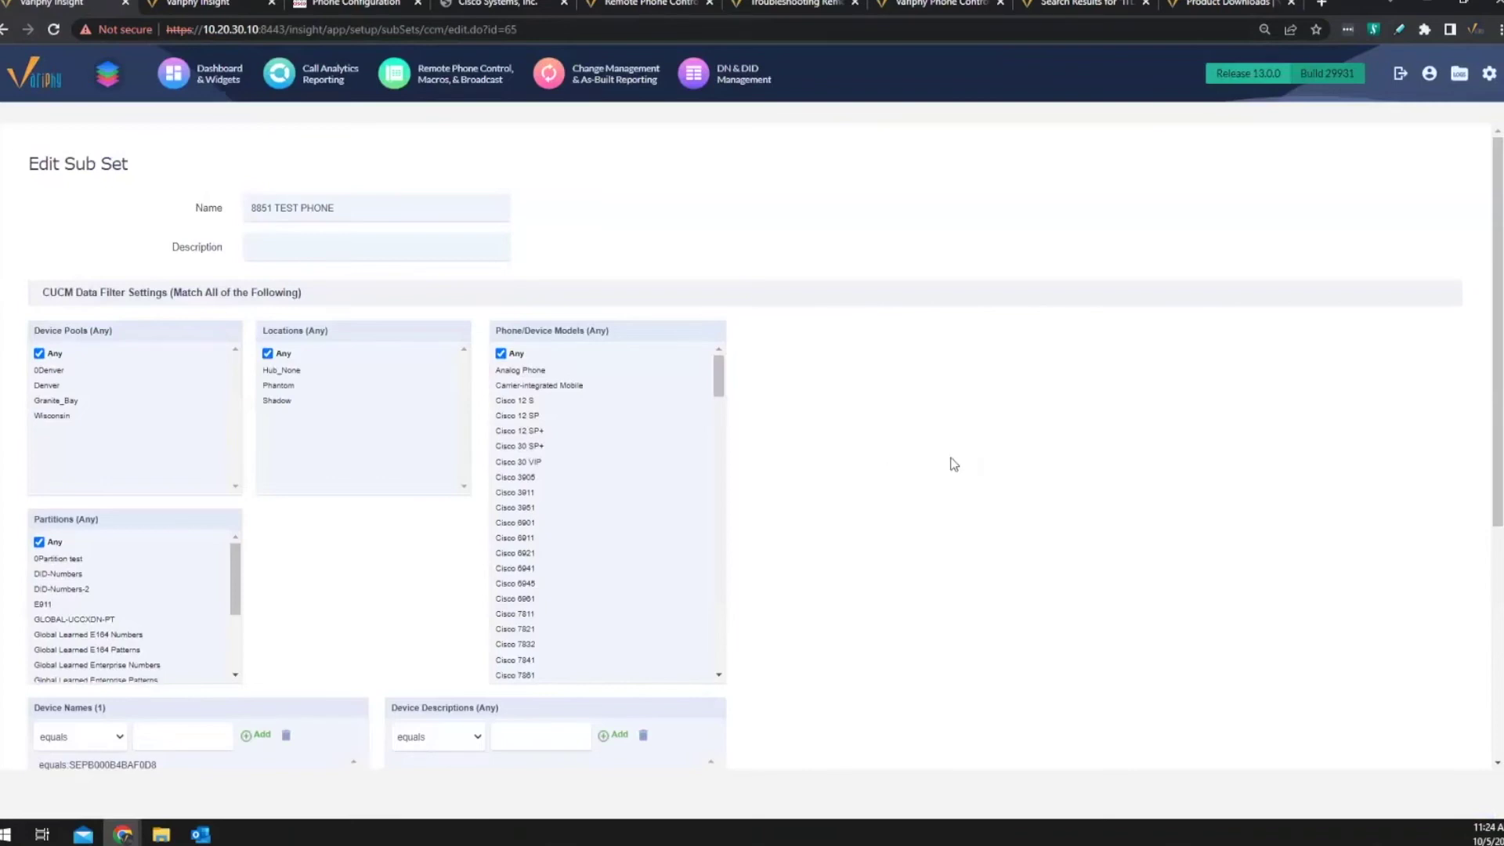
# Step: Examine the sub set's CUCM data filters for device pools, locations, phone models, partitions, device names, descriptions and directory numbers
pyautogui.scroll(-2, 991, 446)
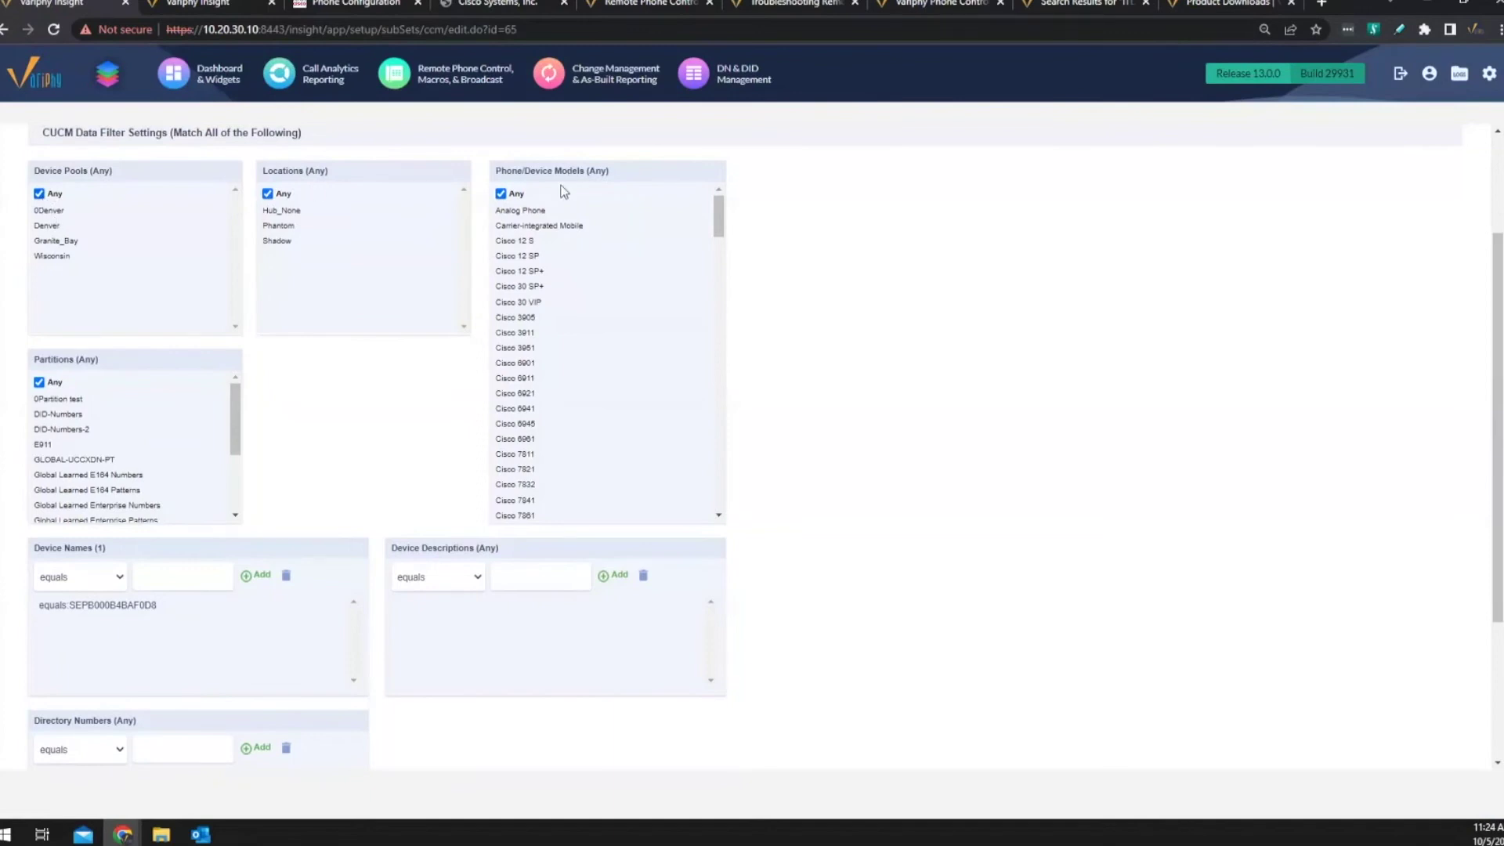
pyautogui.scroll(-1, 700, 331)
pyautogui.scroll(-3, 701, 329)
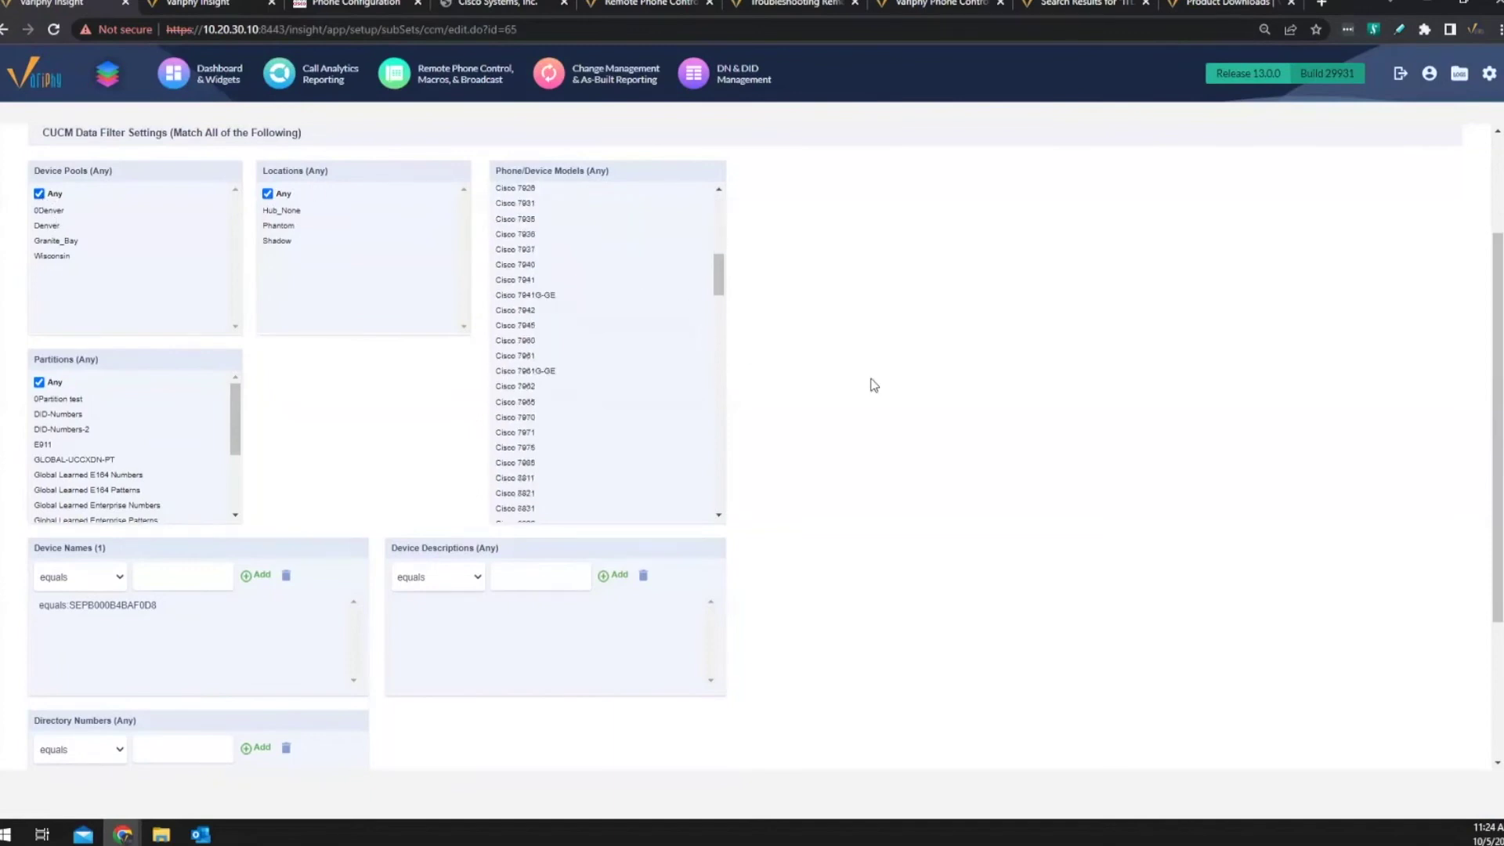
pyautogui.scroll(-3, 868, 383)
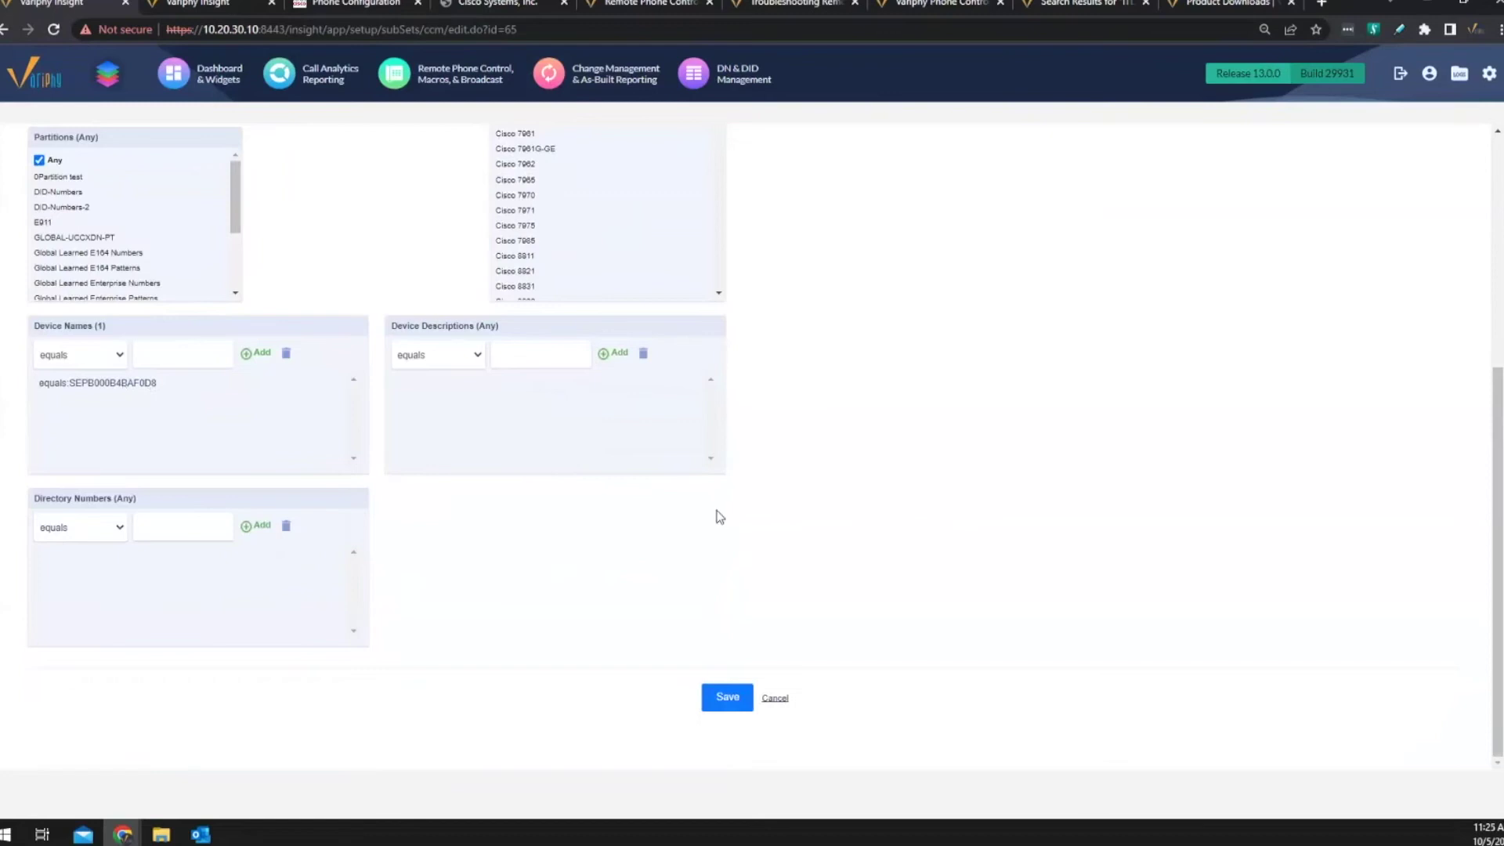
pyautogui.scroll(5, 715, 513)
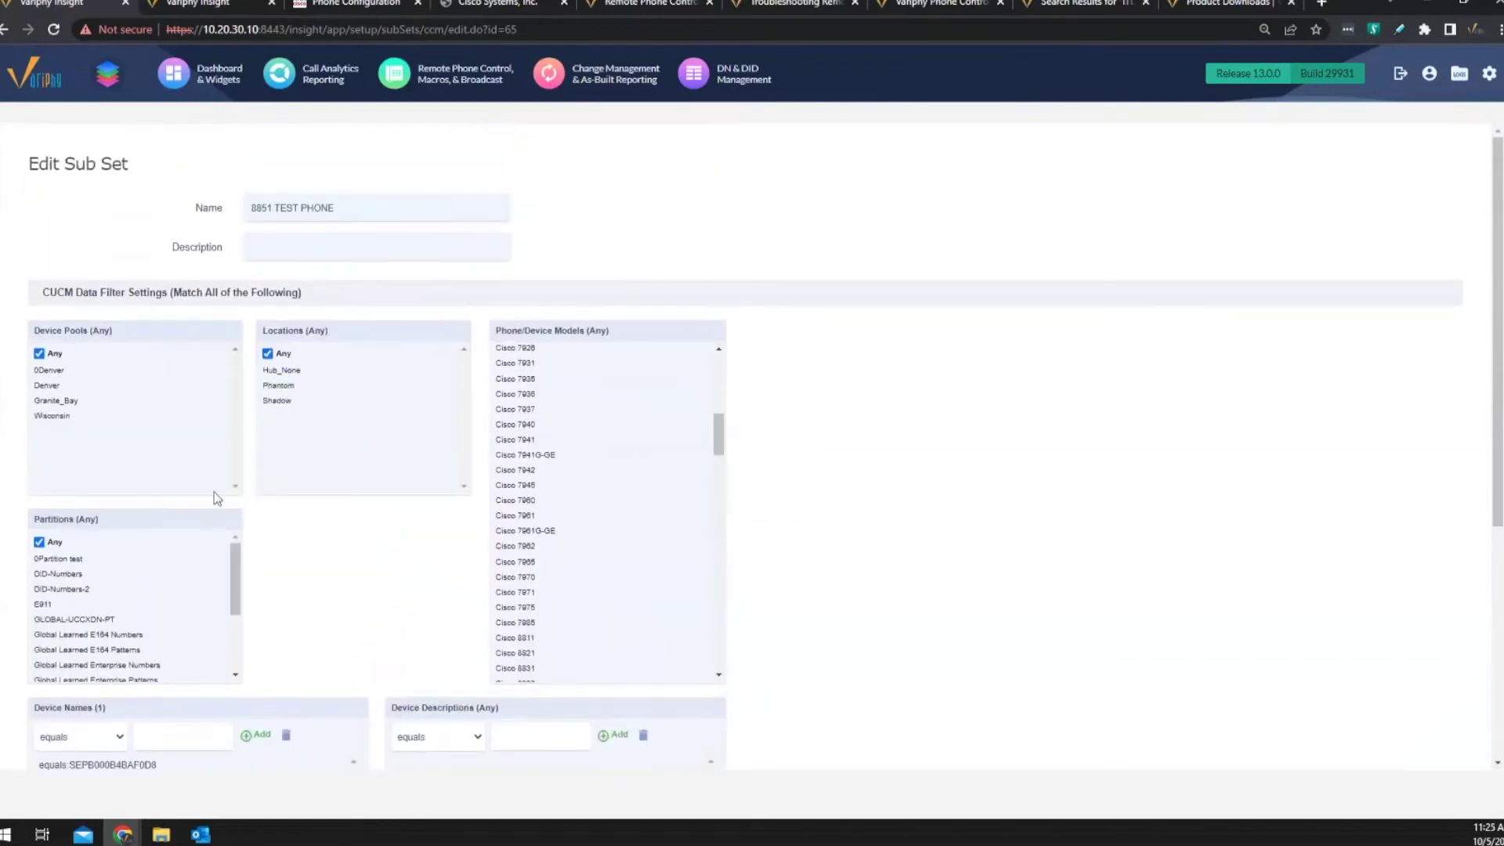
pyautogui.scroll(-5, 181, 544)
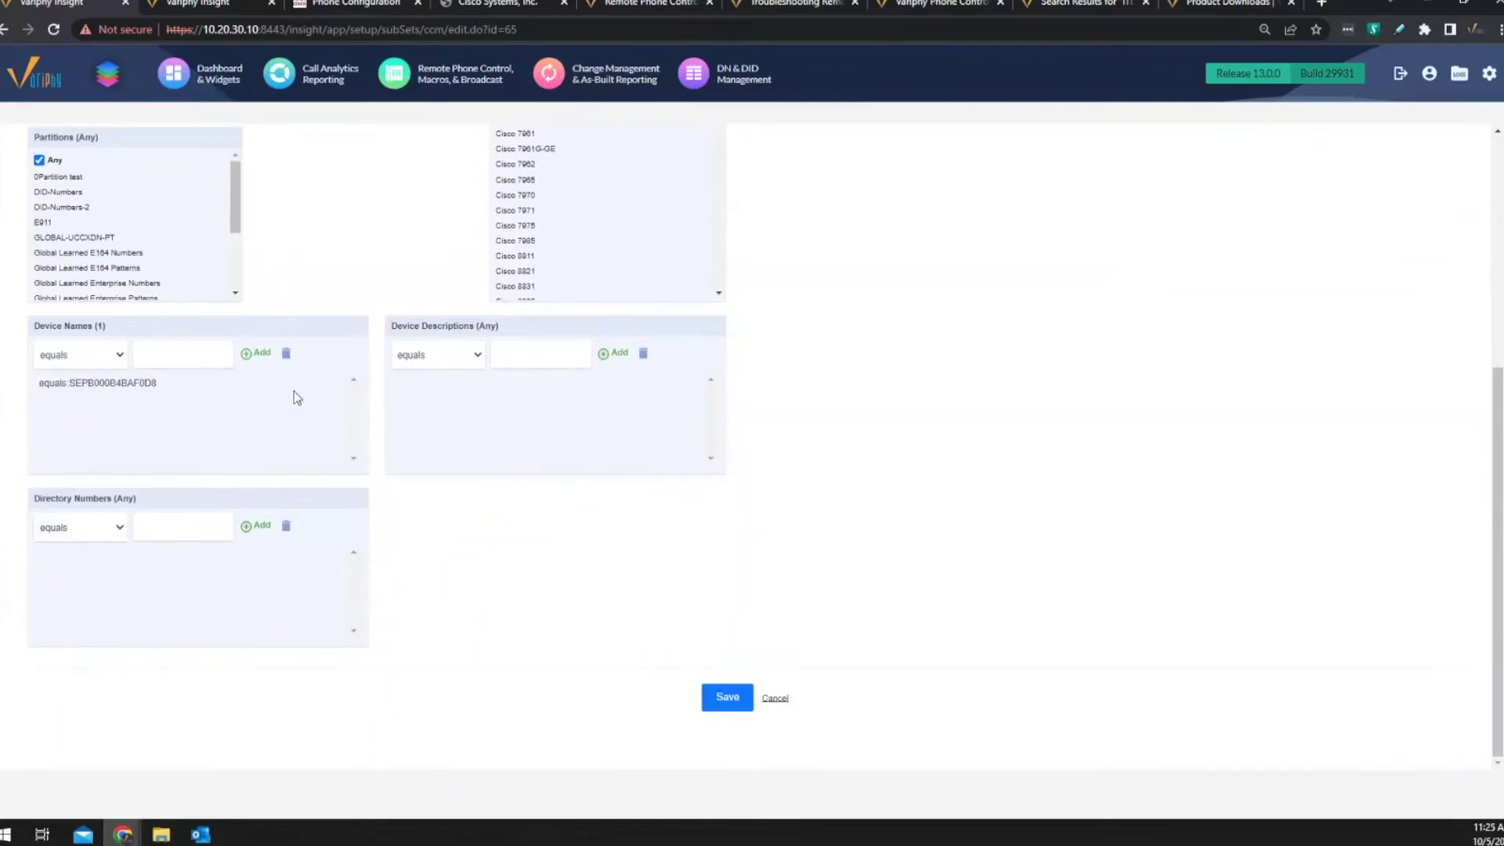
pyautogui.click(145, 384)
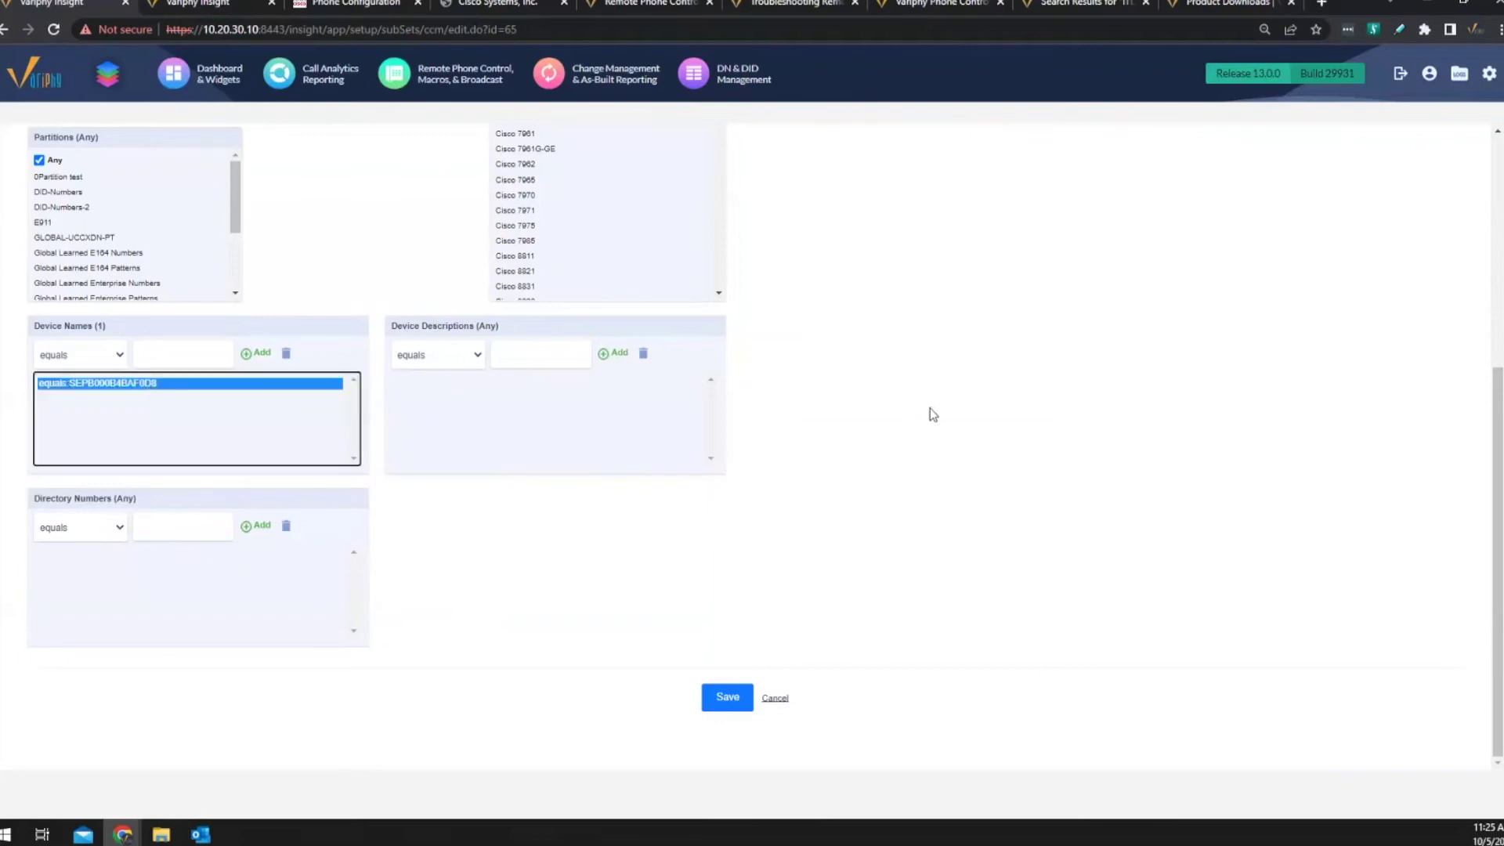
pyautogui.scroll(5, 932, 411)
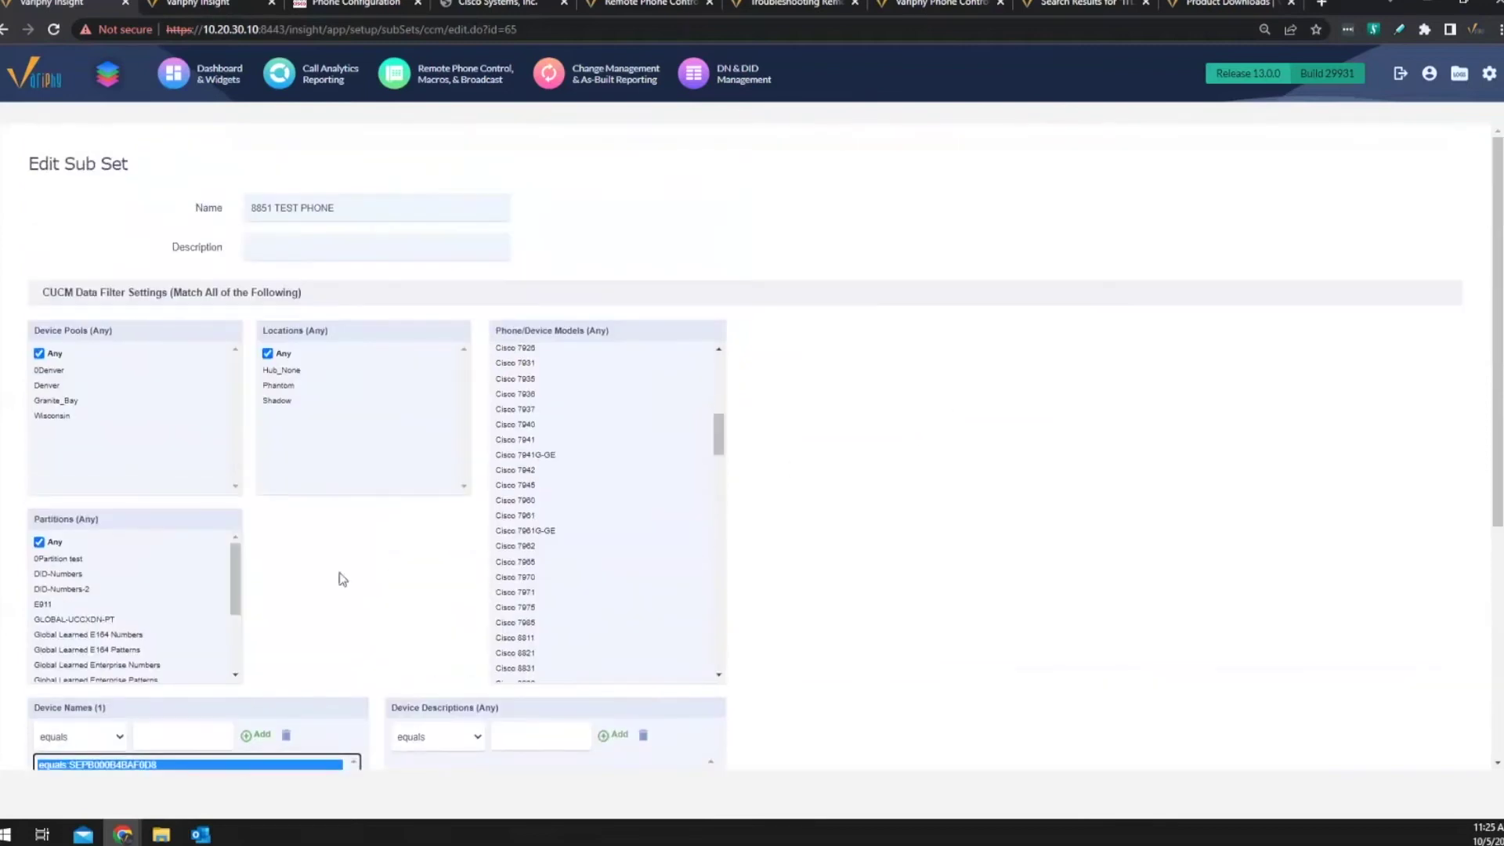
pyautogui.scroll(-5, 648, 491)
pyautogui.scroll(-4, 927, 524)
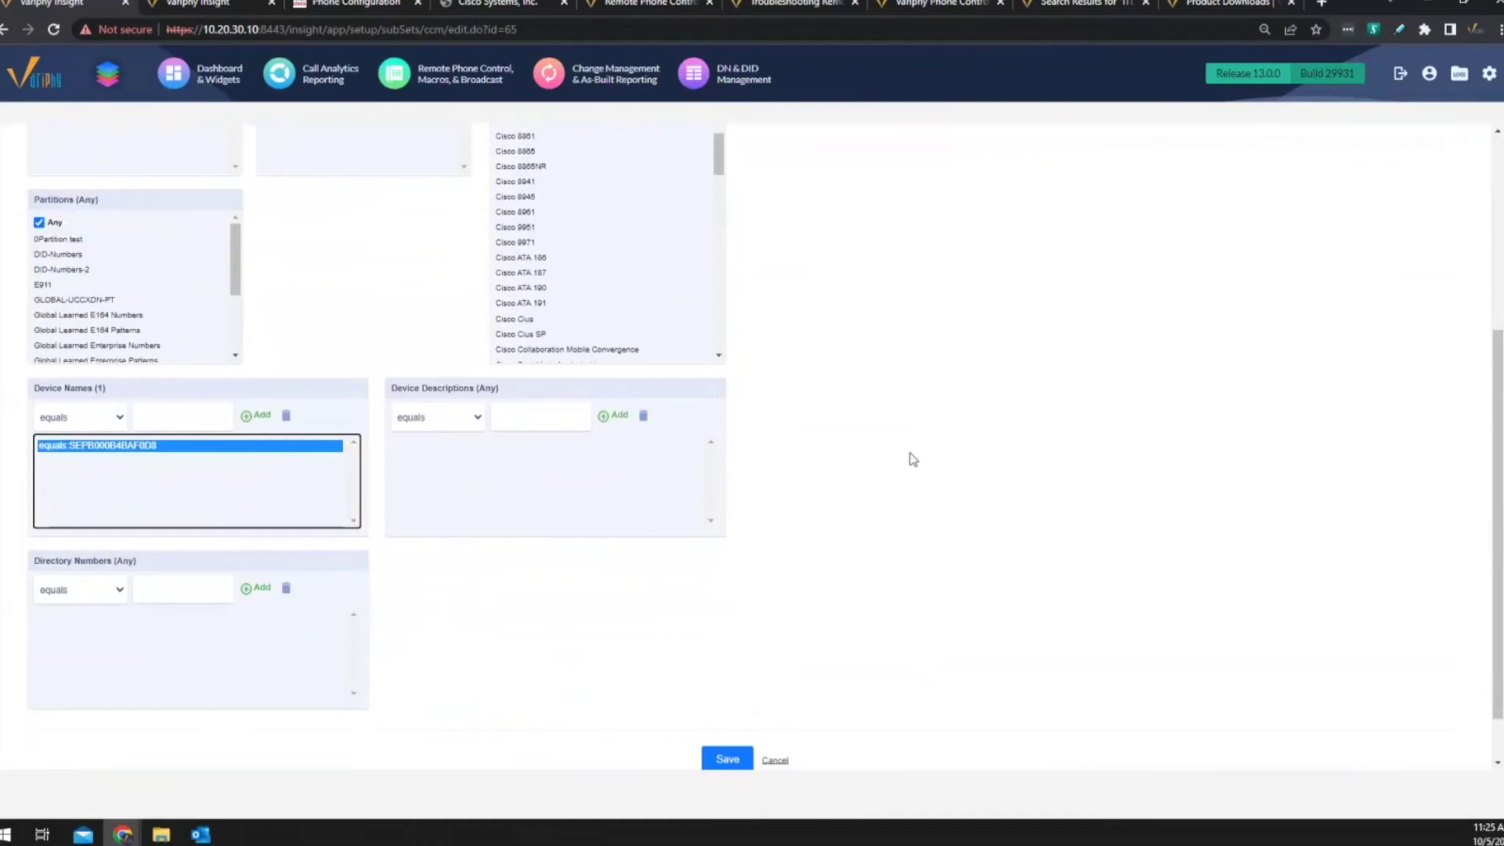
# Step: Restrict the 8851 TEST PHONE sub set's phone models from Any to only the Cisco 8851
pyautogui.scroll(1, 906, 457)
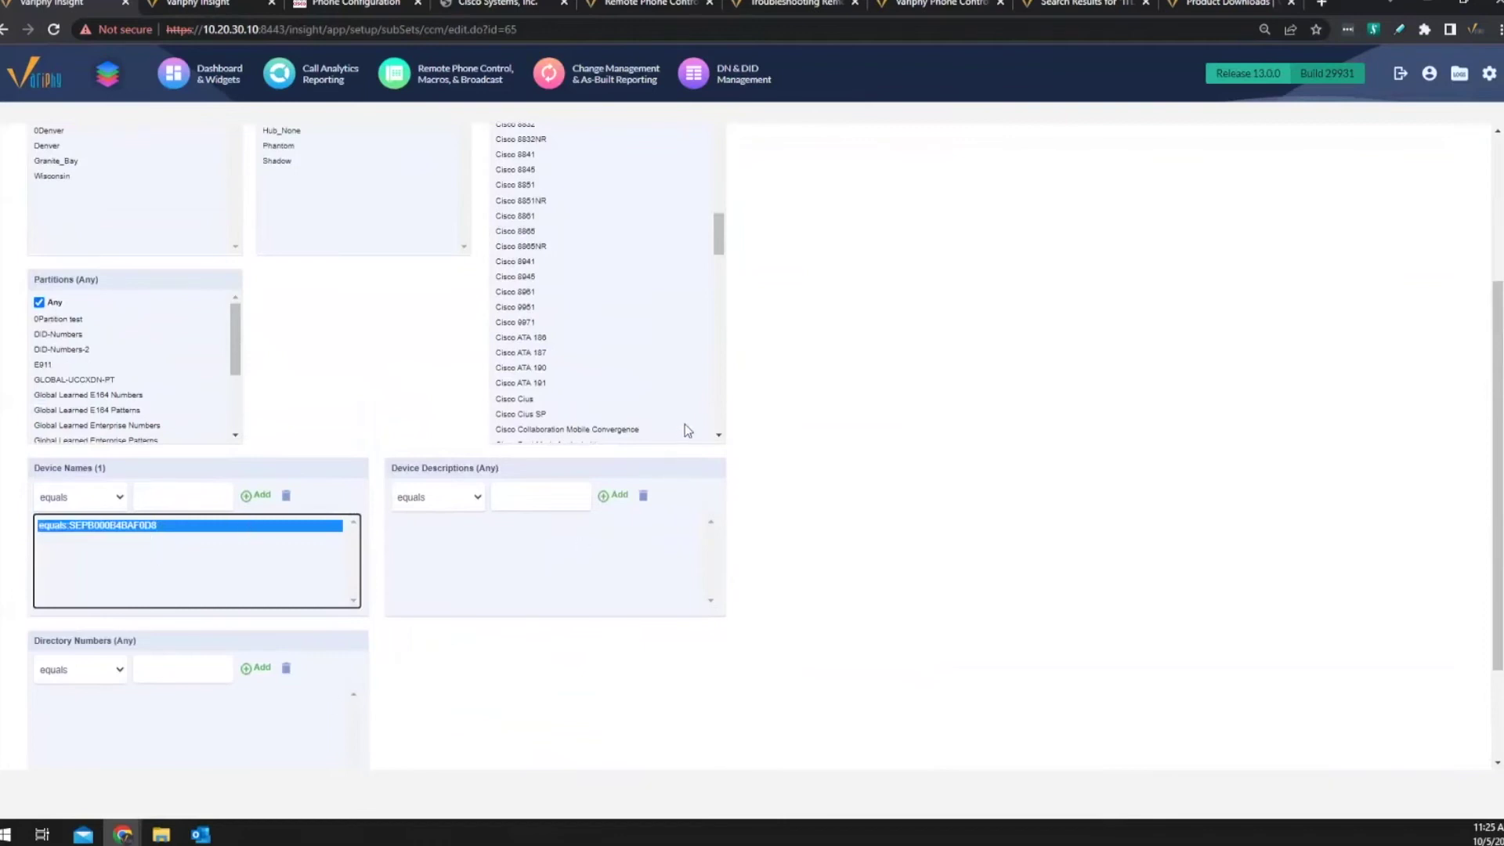
pyautogui.scroll(3, 684, 424)
pyautogui.scroll(3, 685, 424)
pyautogui.scroll(3, 783, 352)
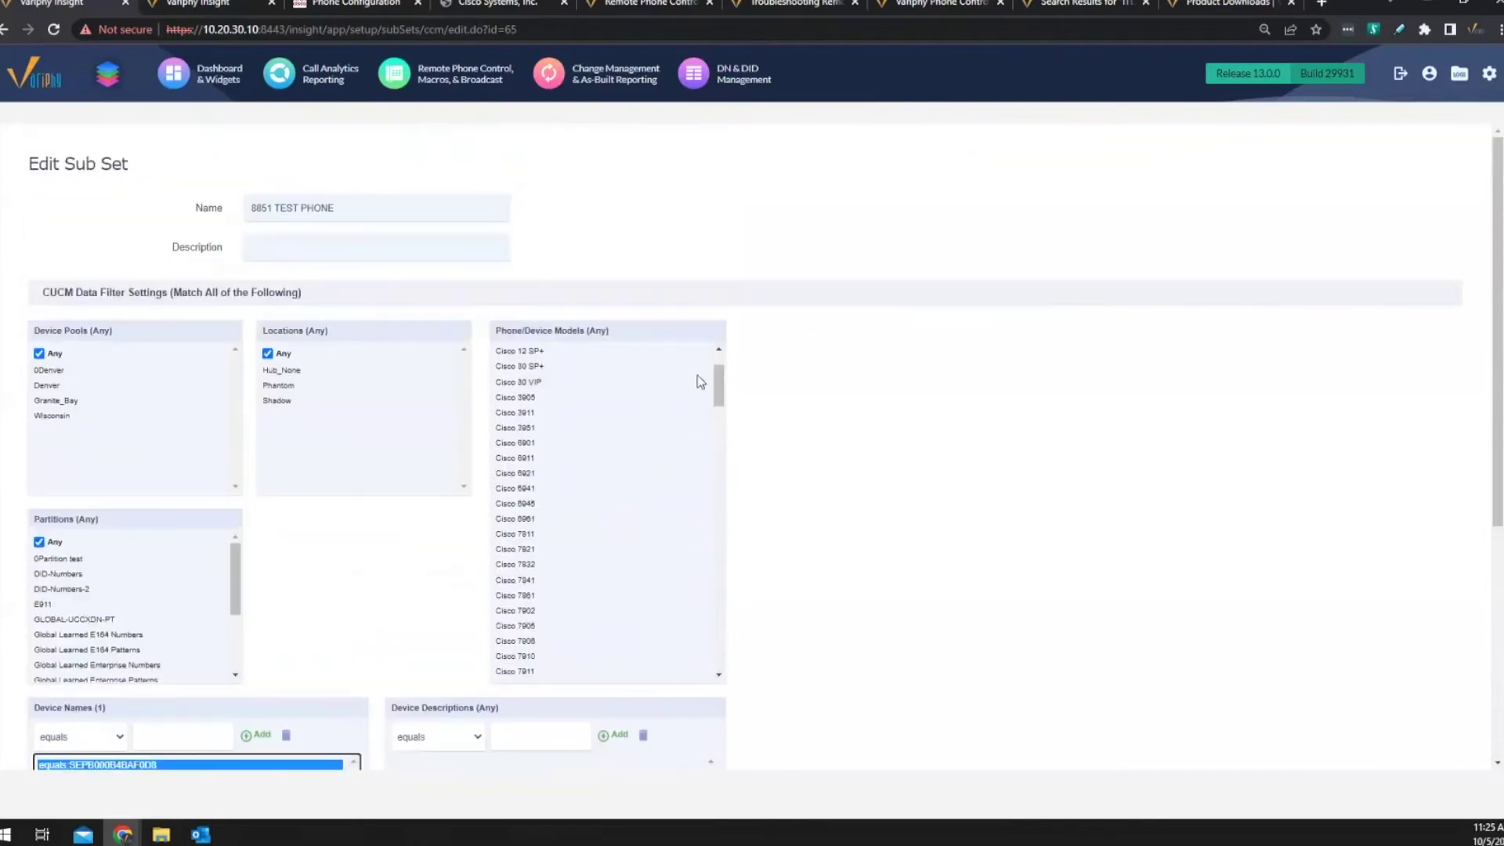
pyautogui.scroll(3, 695, 376)
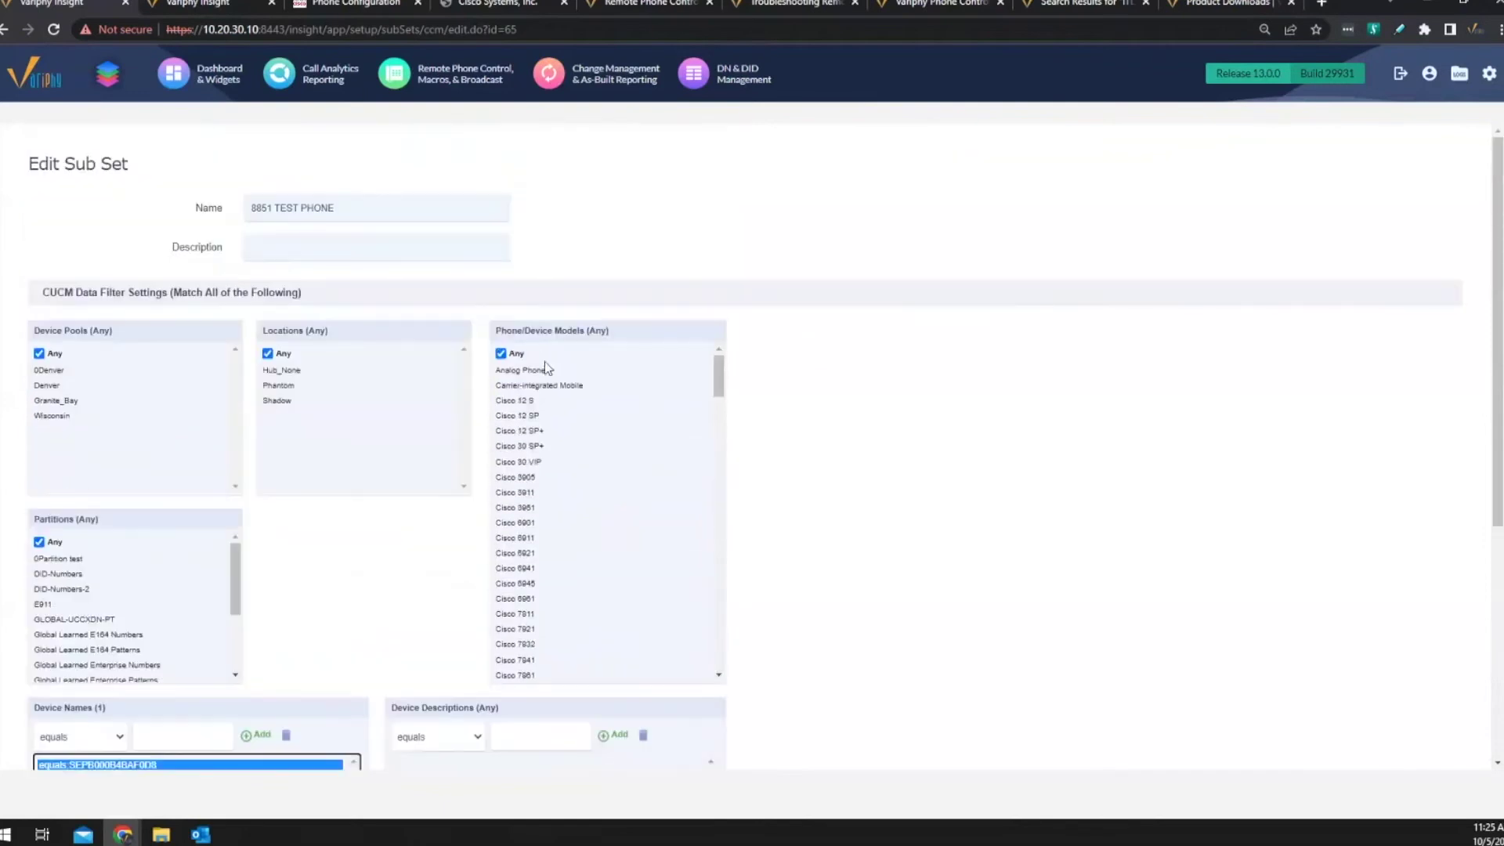
pyautogui.click(500, 353)
pyautogui.scroll(-6, 618, 481)
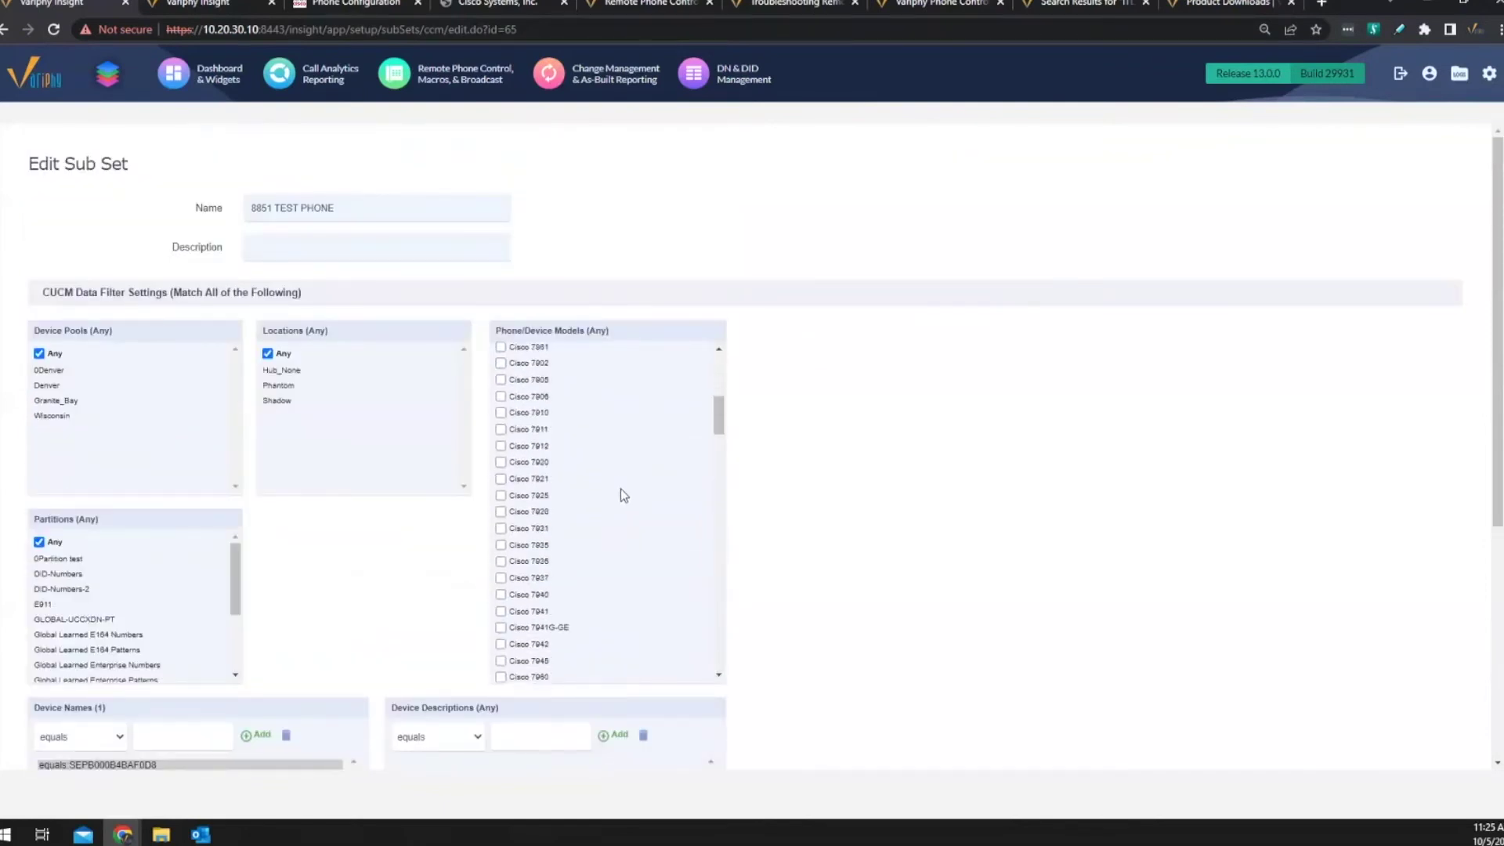
pyautogui.scroll(-2, 603, 527)
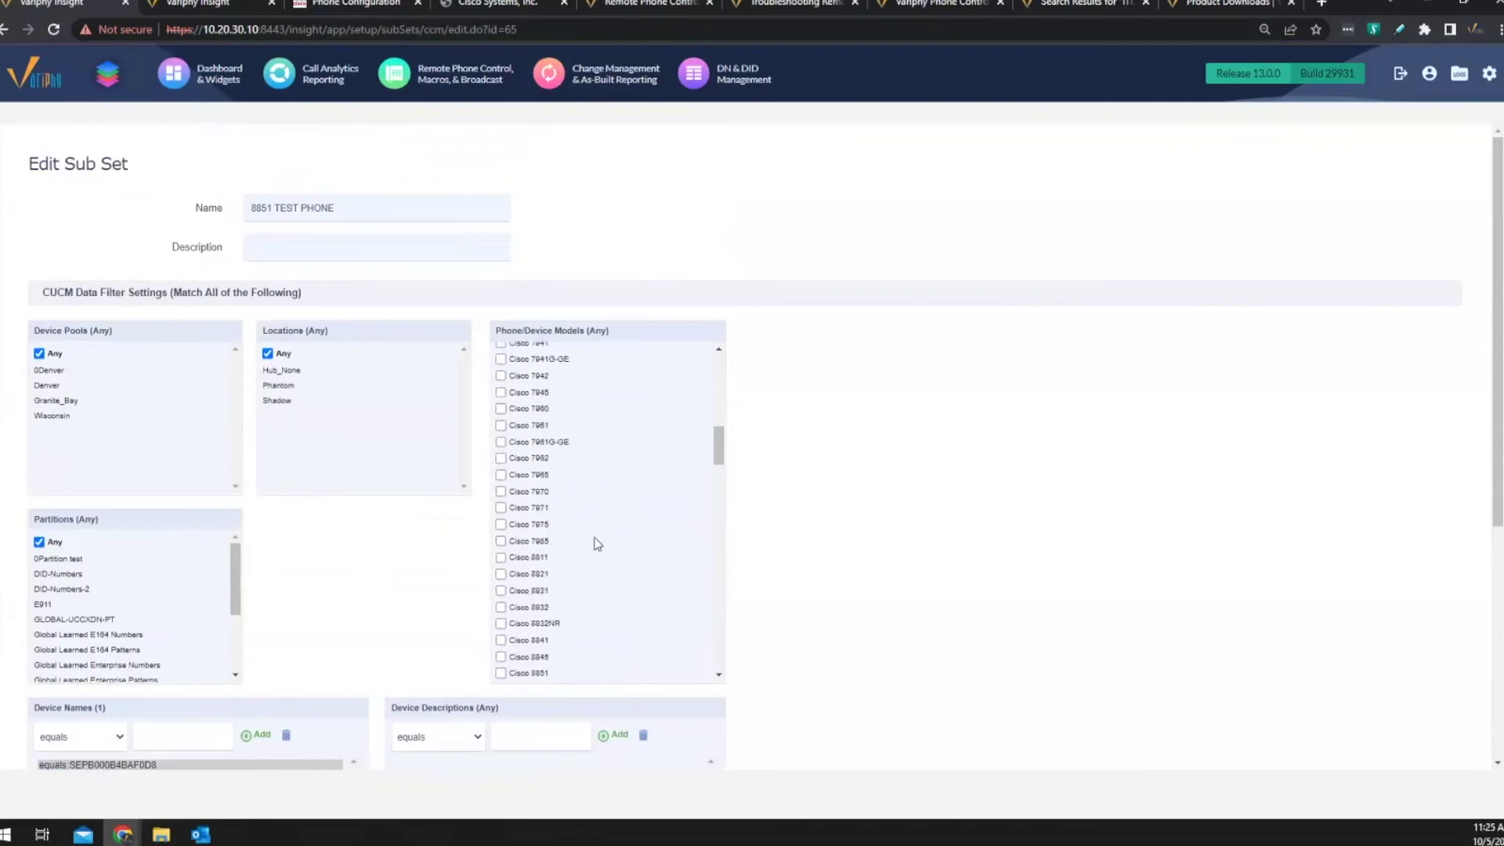
pyautogui.scroll(-2, 592, 556)
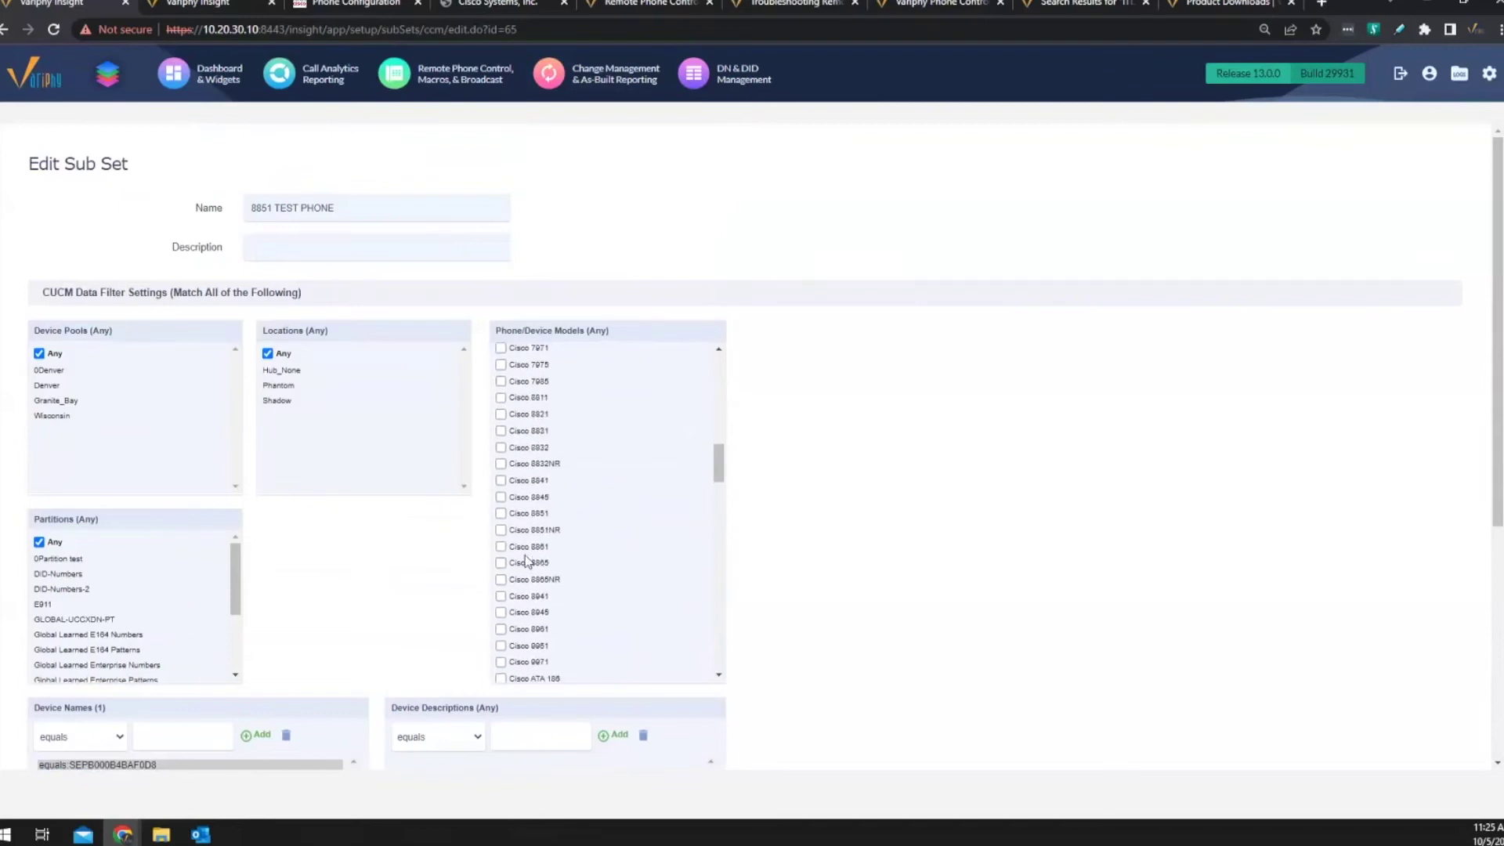
pyautogui.click(501, 513)
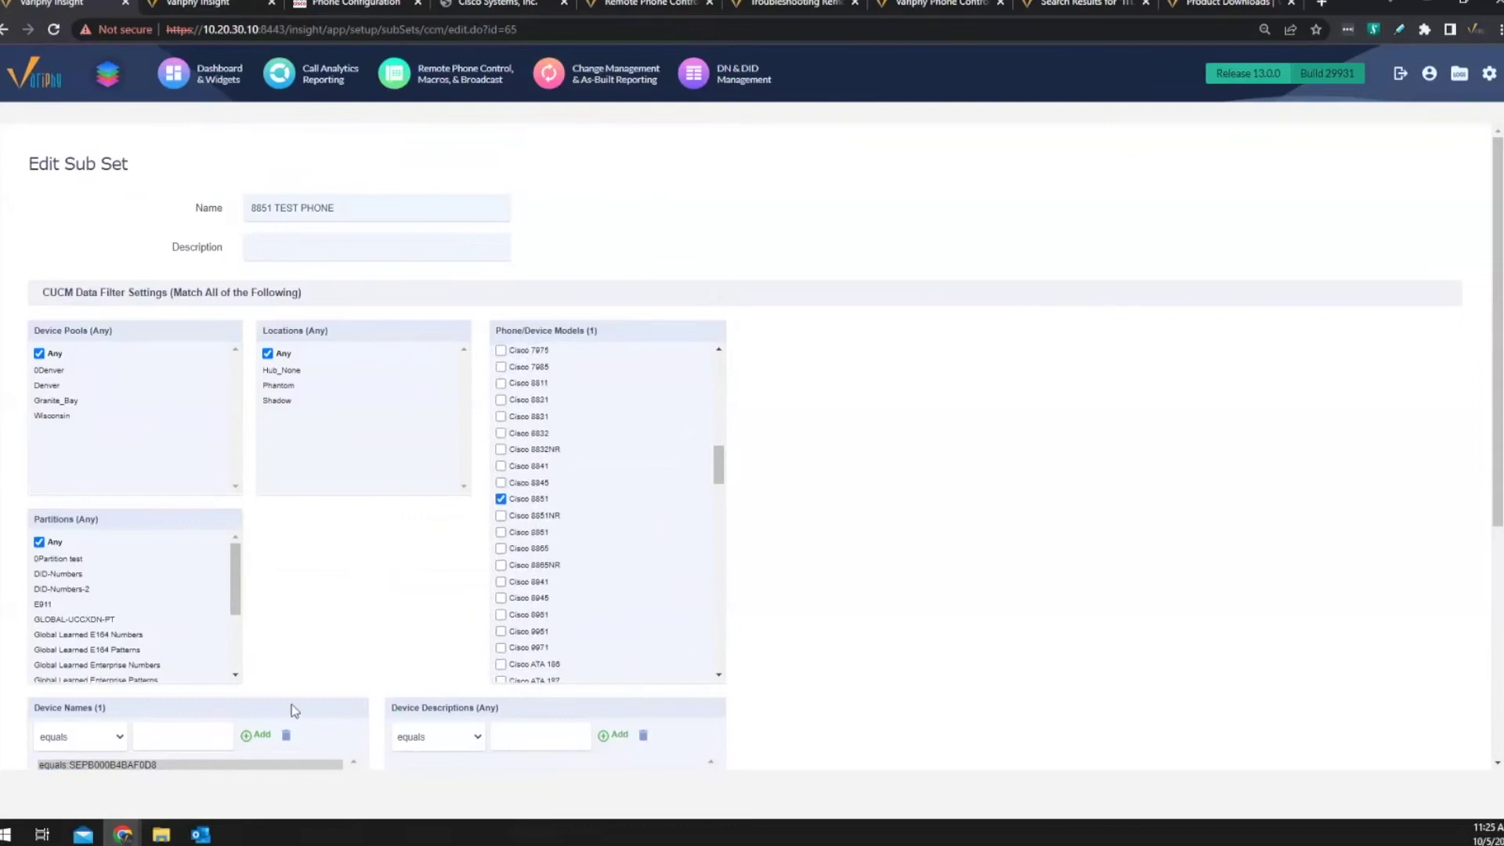
# Step: Review the sub set's combined filter settings, from device pools to directory numbers, and leave it without saving
pyautogui.scroll(-3, 503, 708)
pyautogui.scroll(3, 865, 467)
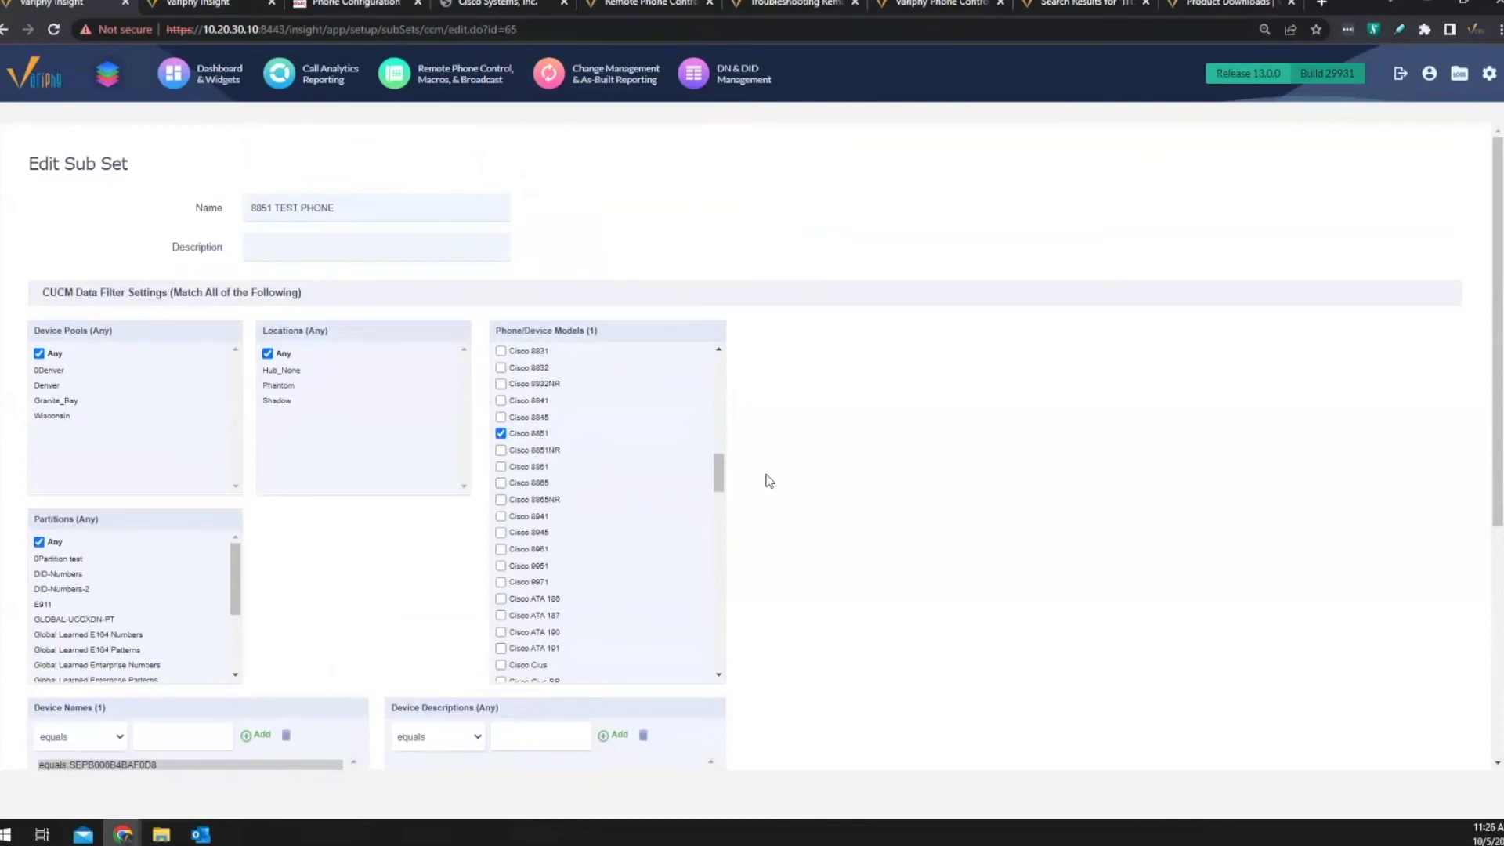
pyautogui.scroll(-5, 768, 481)
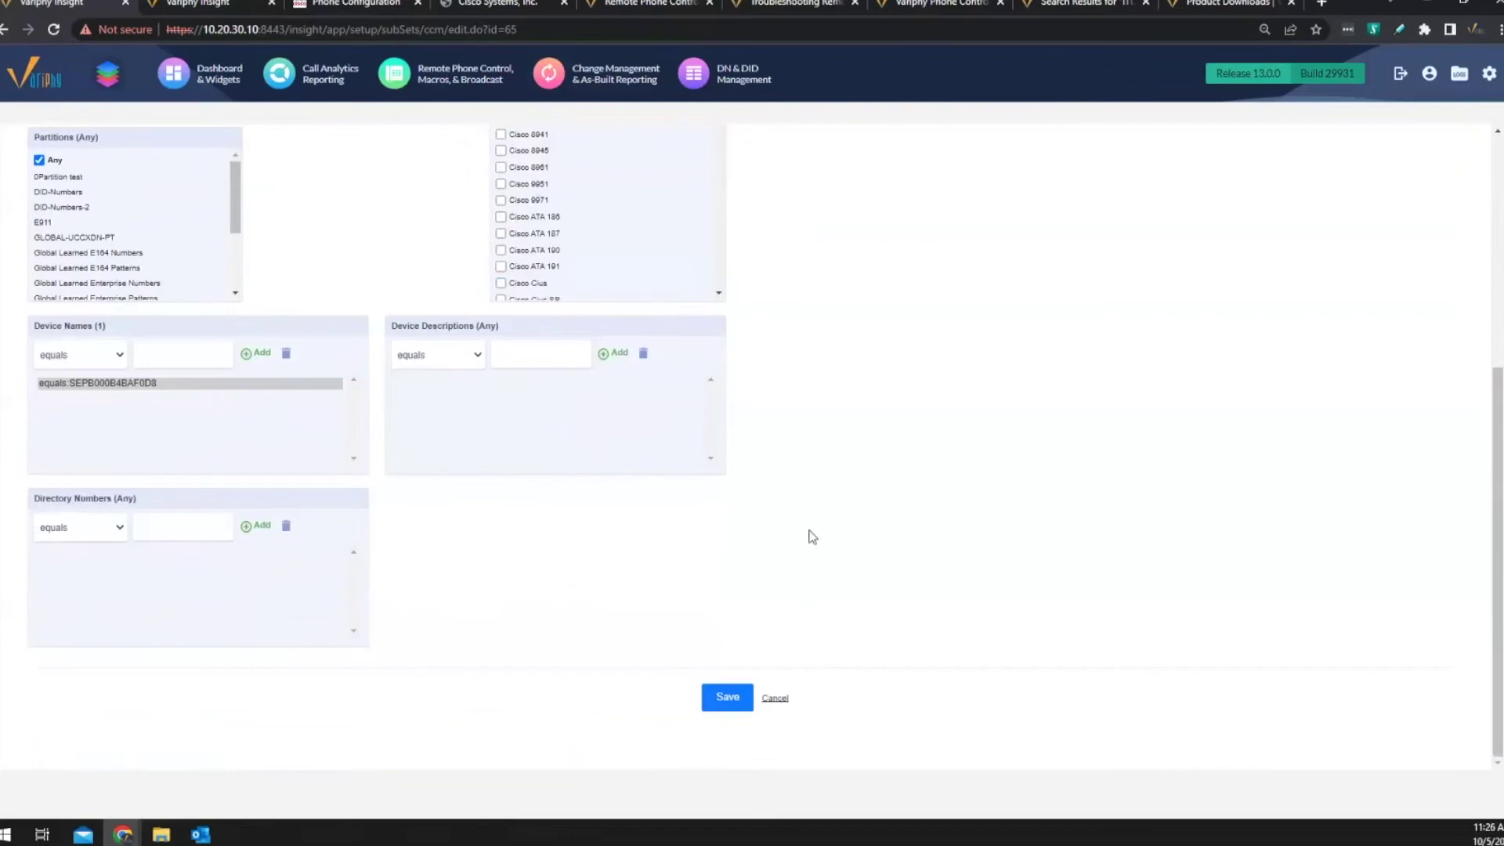
pyautogui.scroll(5, 811, 536)
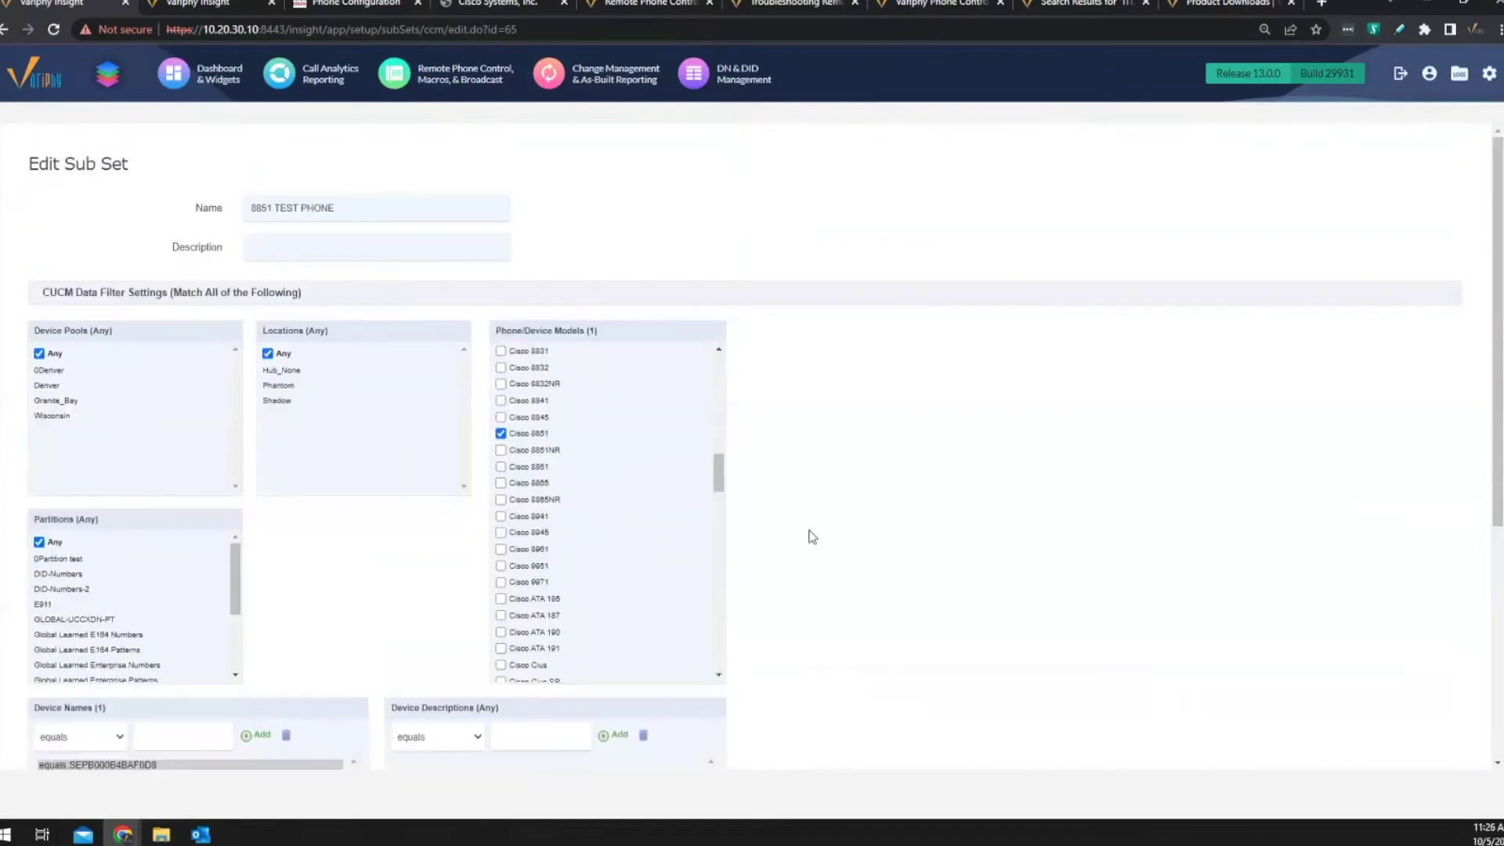
pyautogui.scroll(-5, 811, 536)
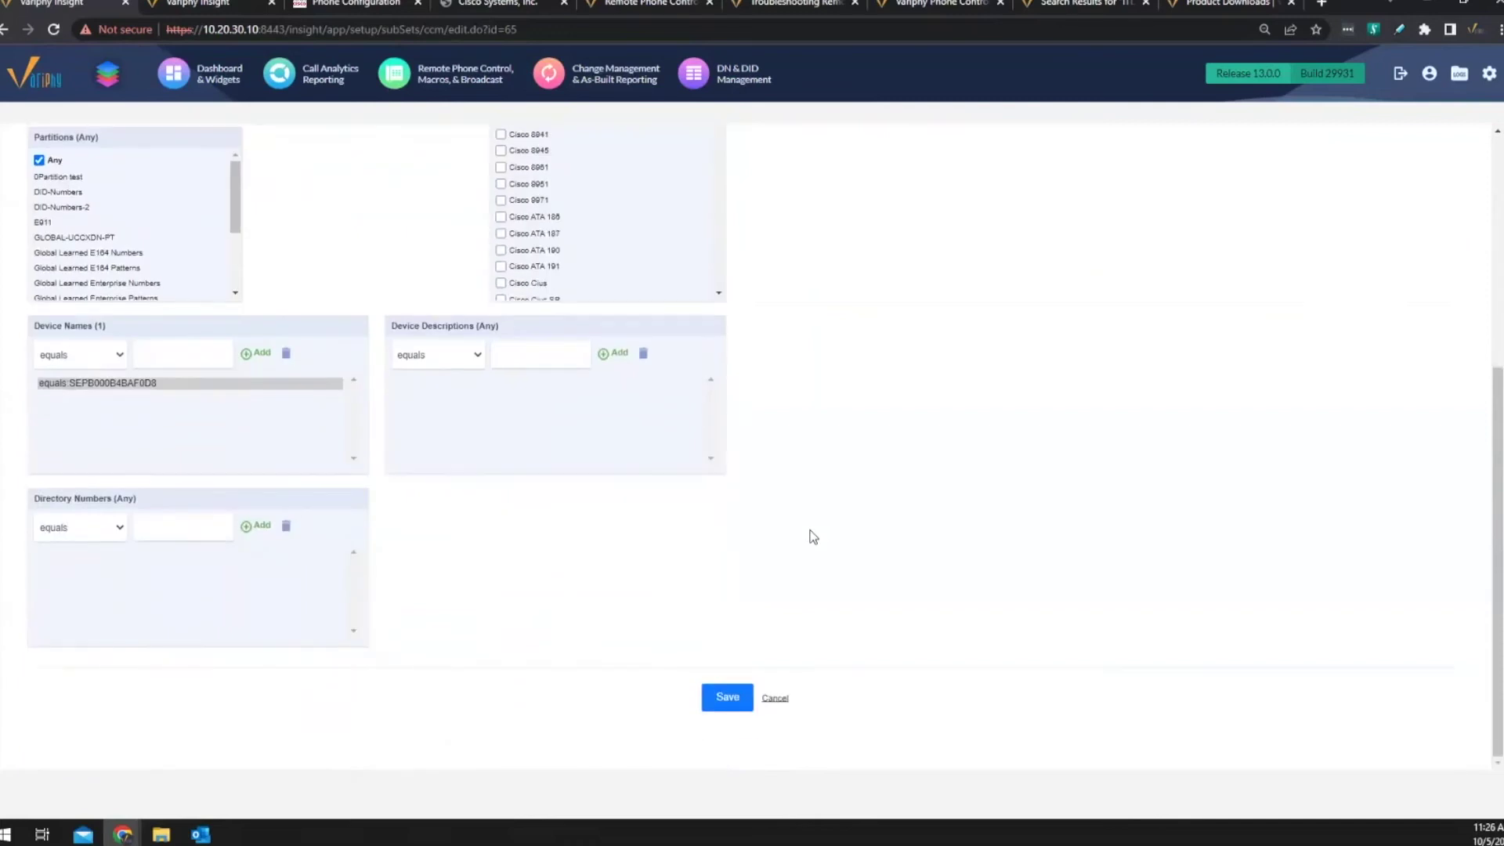
pyautogui.scroll(5, 813, 536)
pyautogui.scroll(-5, 787, 693)
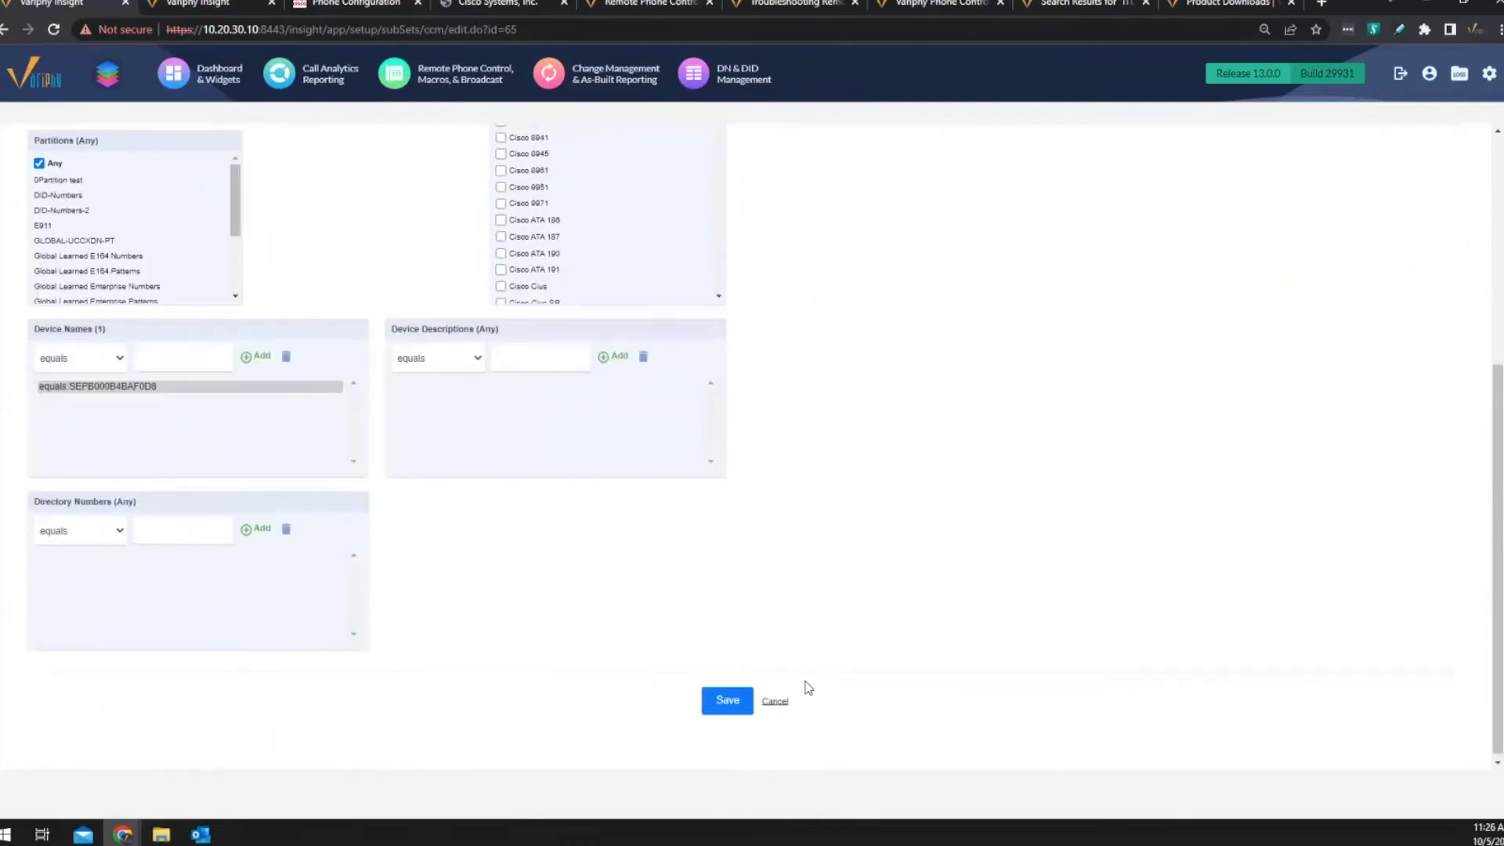
pyautogui.click(775, 697)
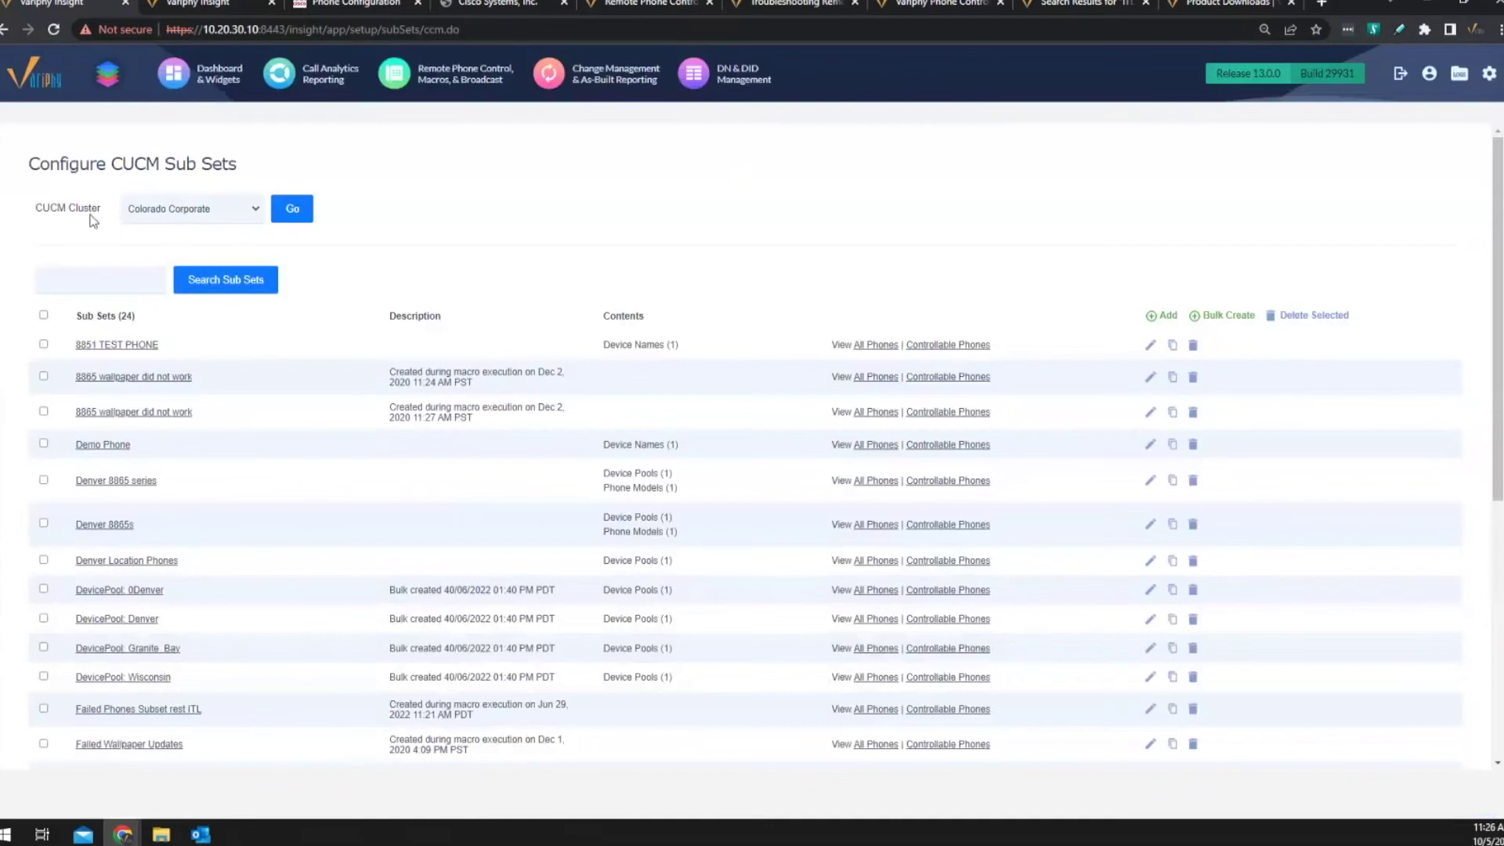
# Step: Look through the list of CUCM sub sets configured for the Colorado Corporate cluster
pyautogui.scroll(-1, 828, 312)
pyautogui.scroll(-5, 828, 312)
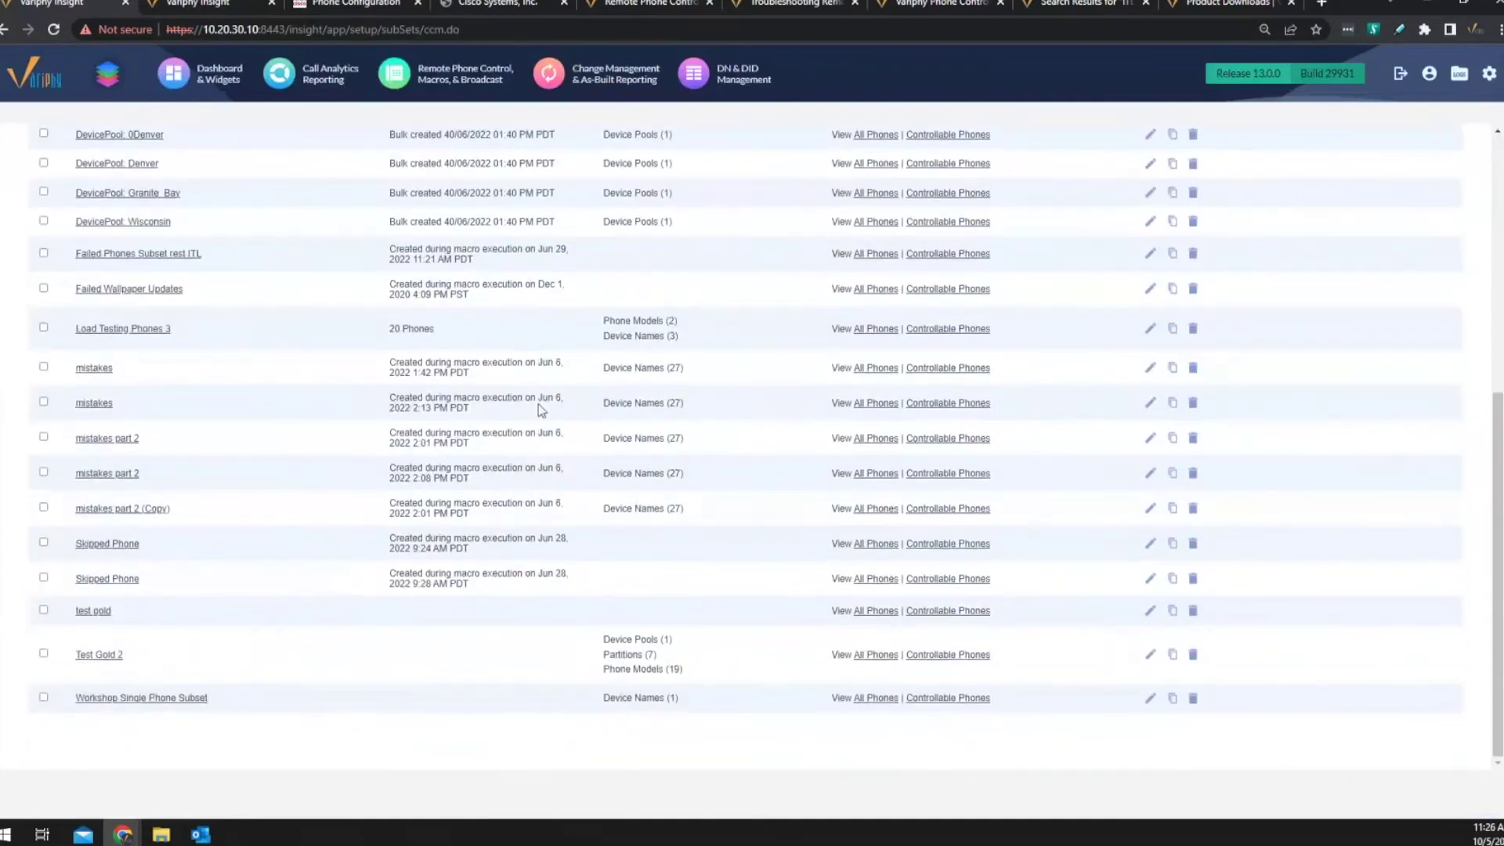
pyautogui.scroll(6, 187, 241)
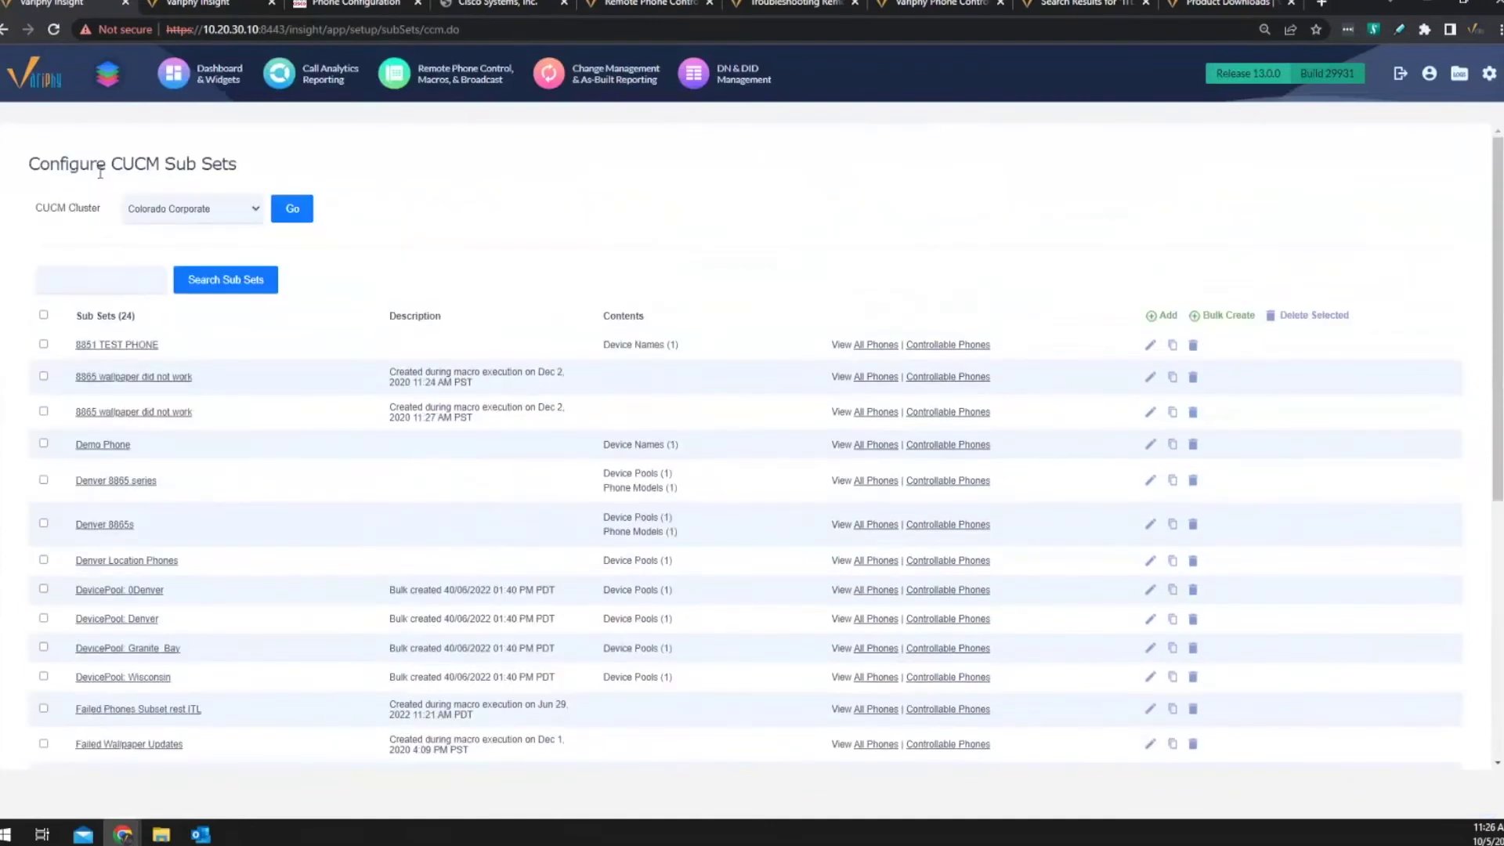
# Step: Return to Phone Macros for the Colorado Corporate cluster and examine which macros are available to execute
pyautogui.click(478, 80)
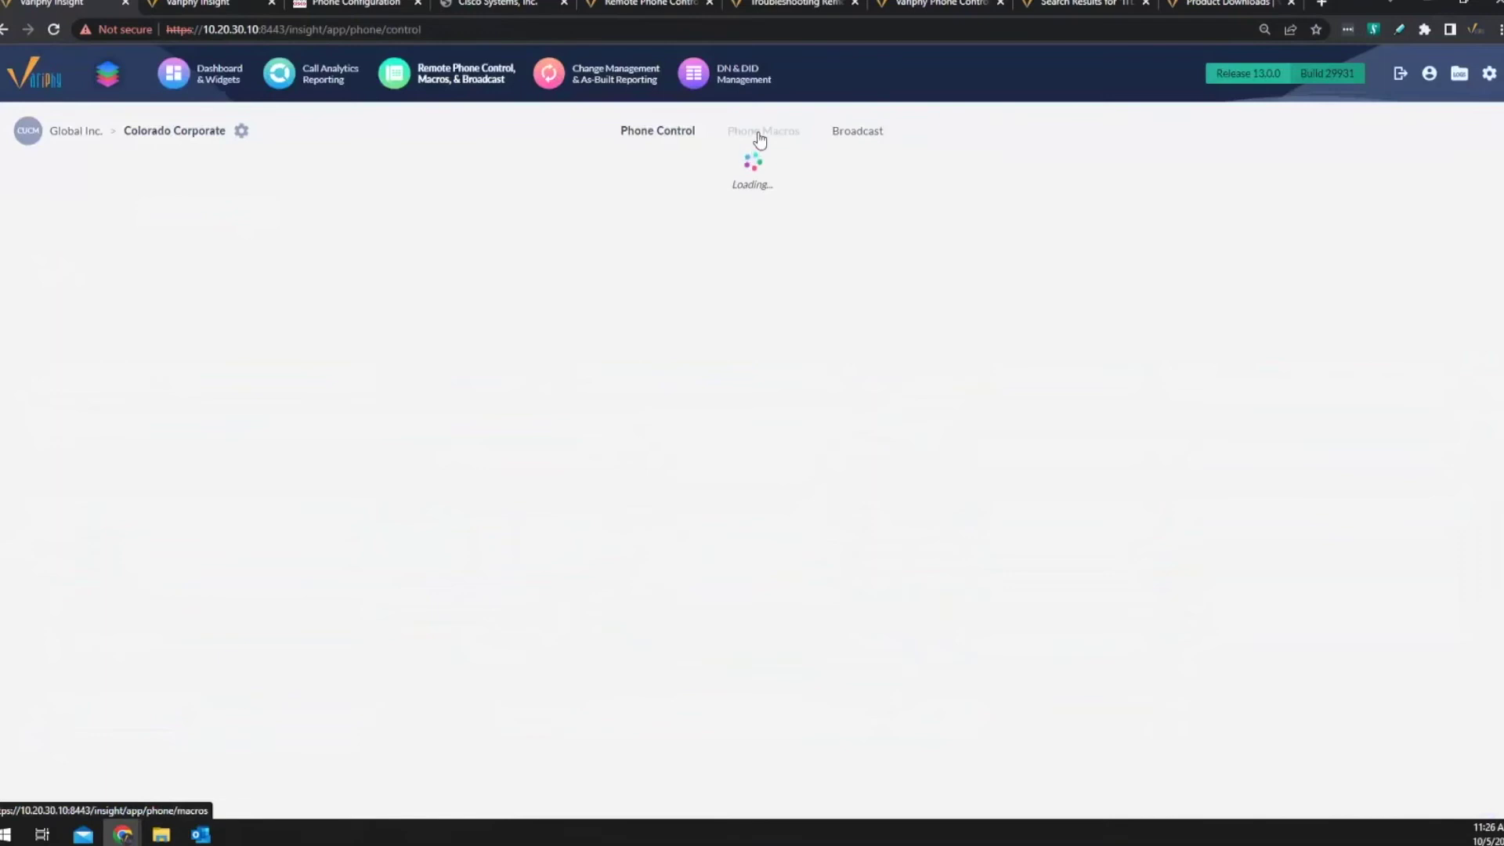
pyautogui.click(759, 138)
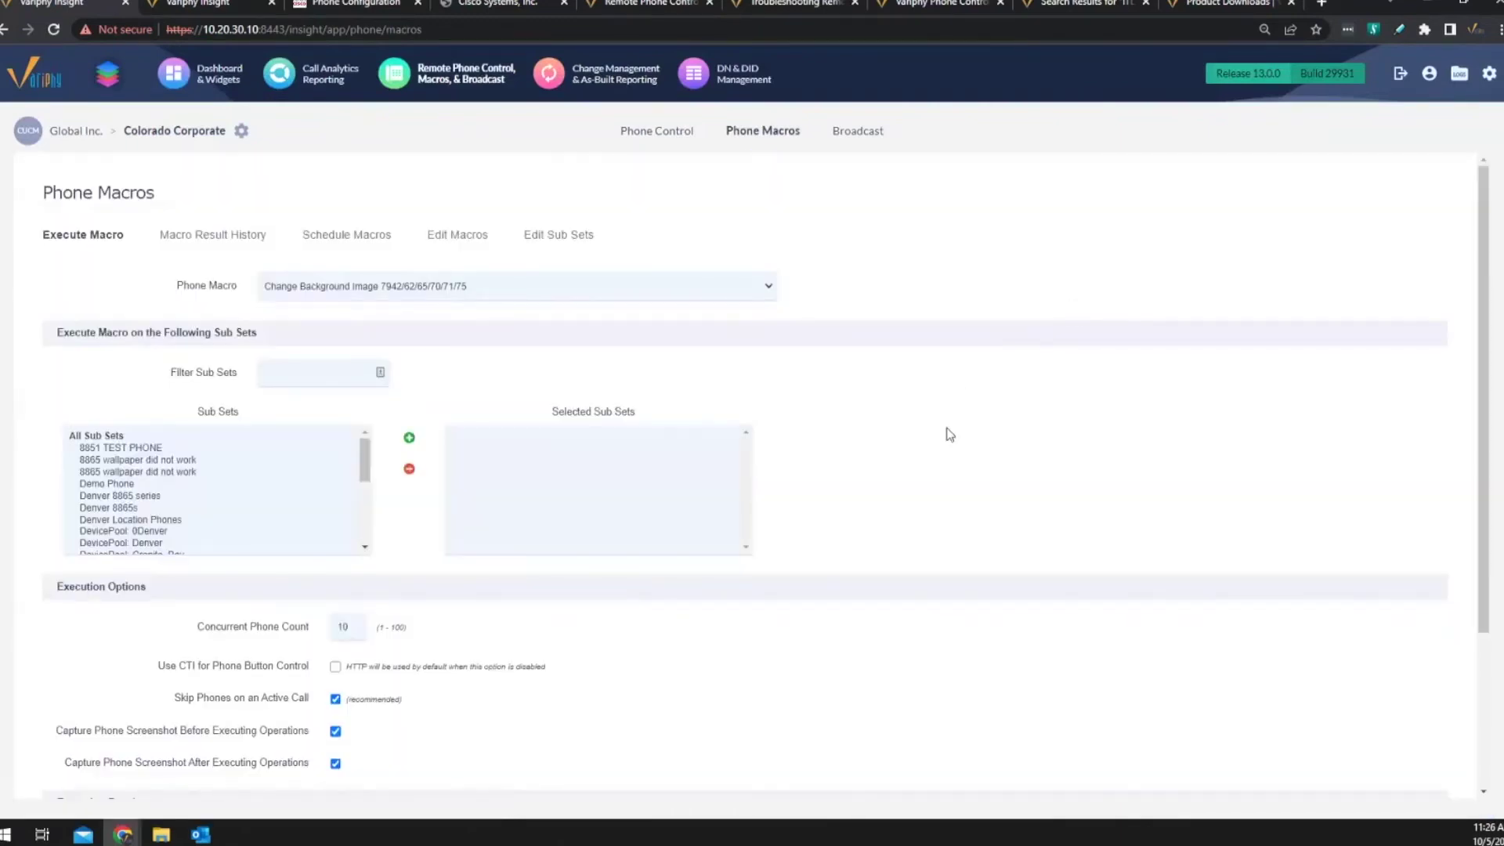
pyautogui.click(770, 288)
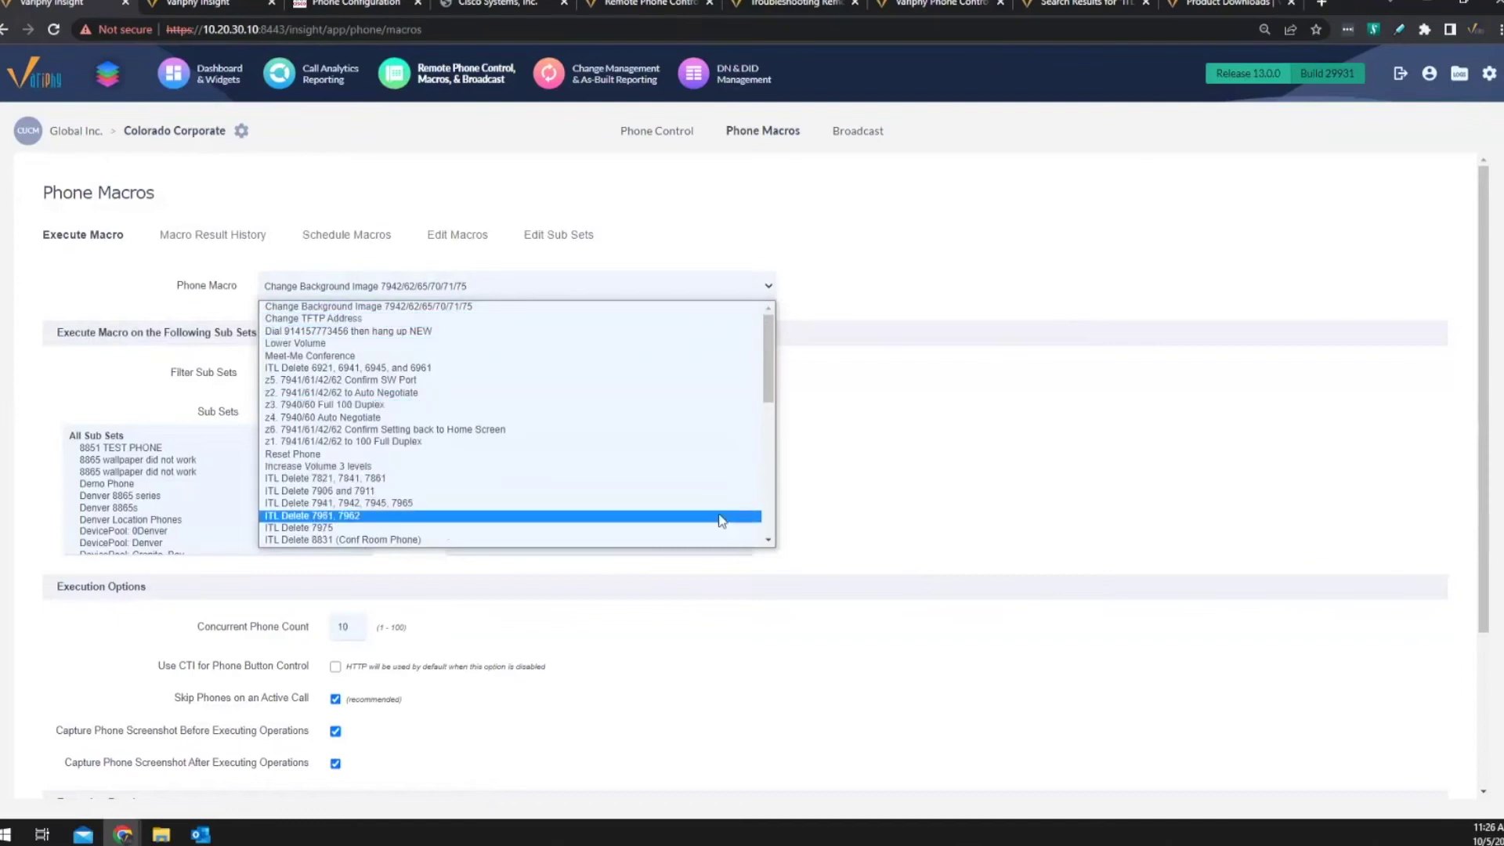
pyautogui.click(956, 483)
# Step: Enable CTI for phone button control in the macro's execution options
pyautogui.scroll(-3, 954, 483)
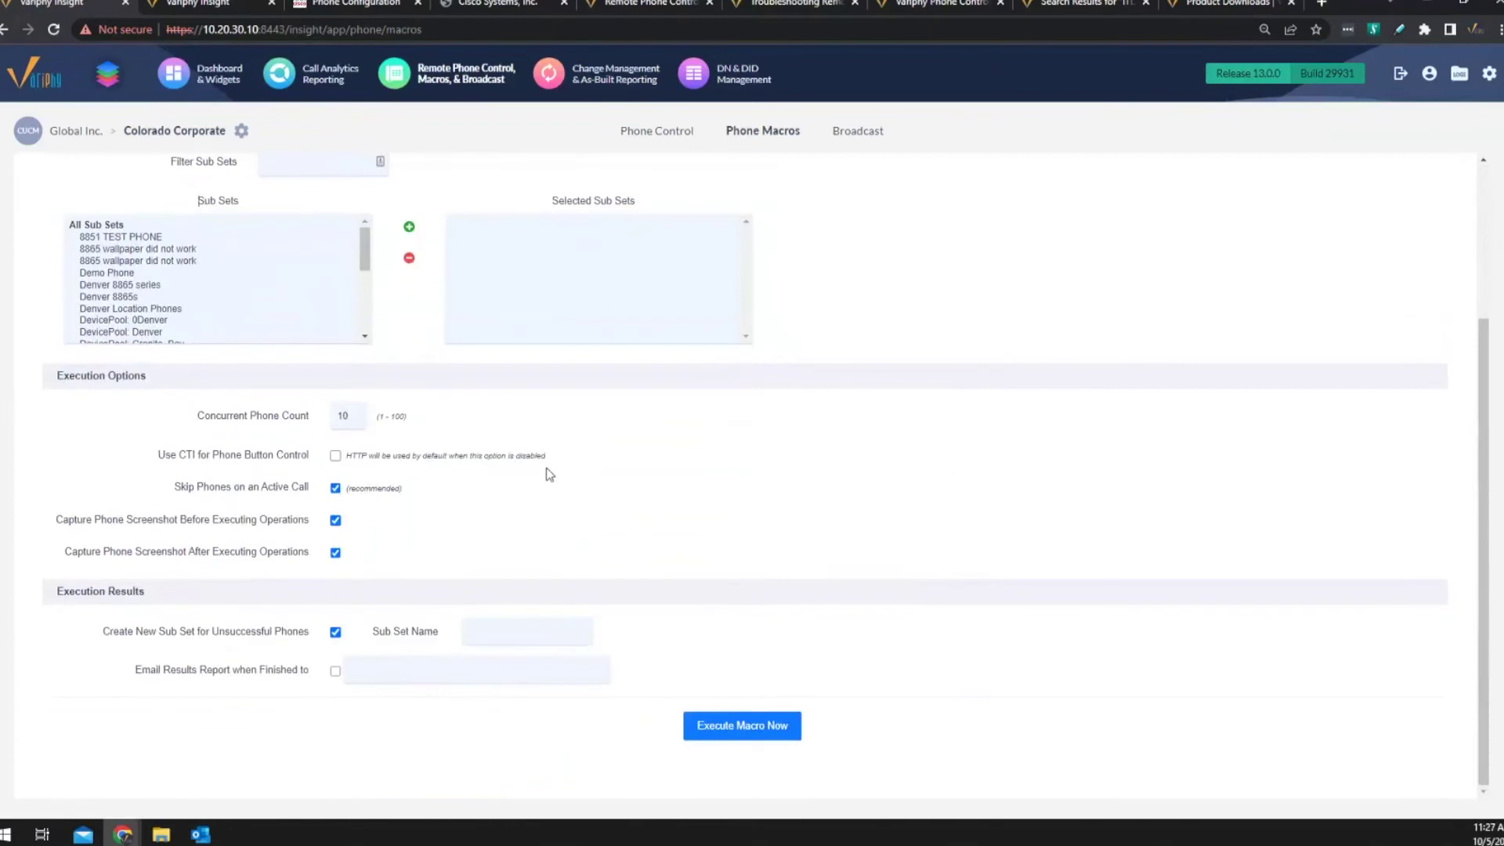
pyautogui.click(335, 455)
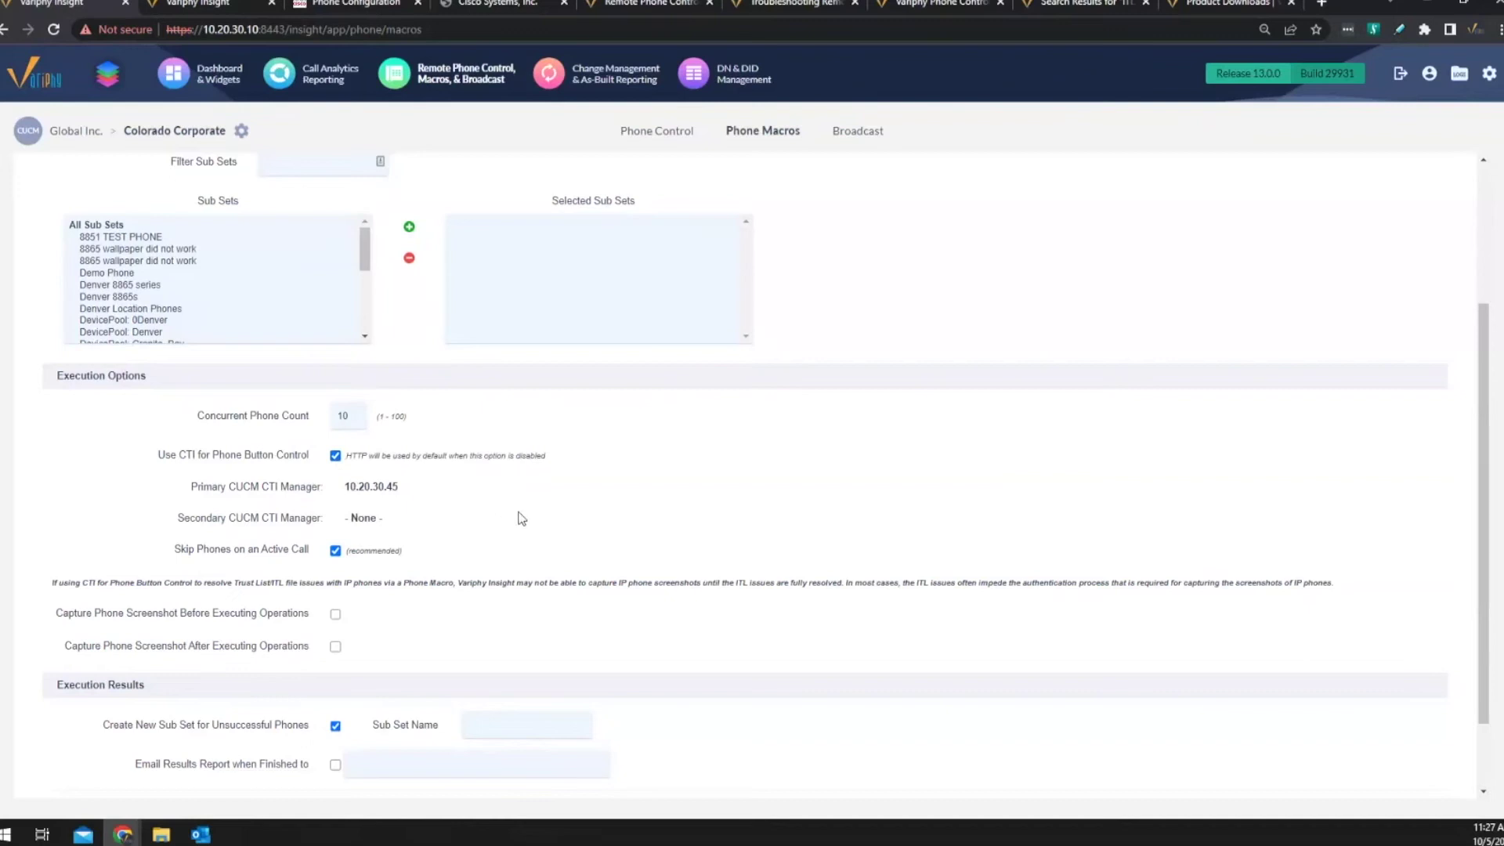
pyautogui.scroll(-2, 665, 548)
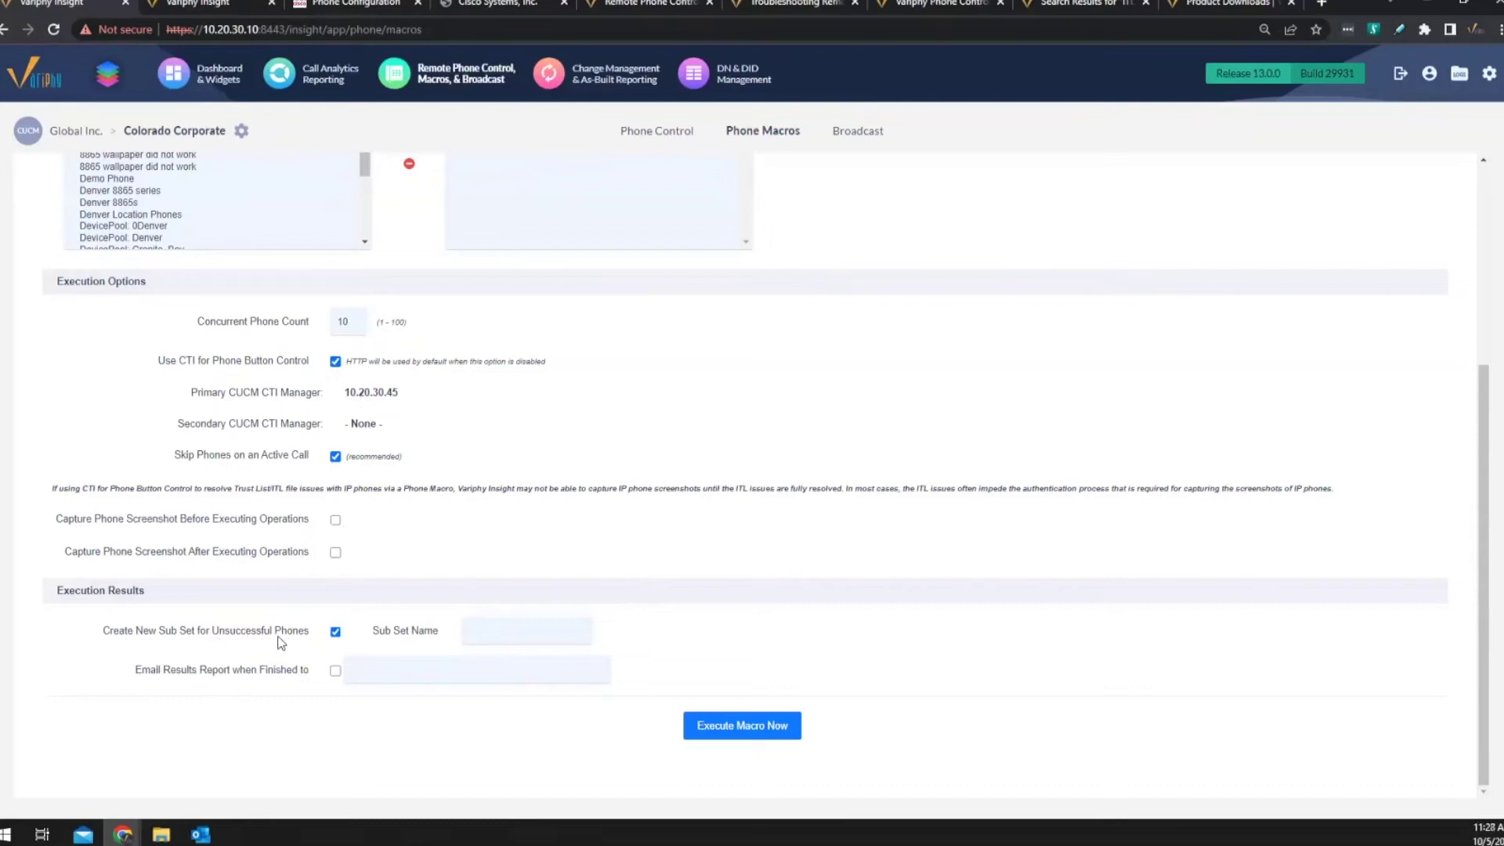
# Step: Choose to email the results report when the macro finishes and review the macro execution setup
pyautogui.click(497, 626)
pyautogui.click(340, 672)
pyautogui.scroll(4, 804, 606)
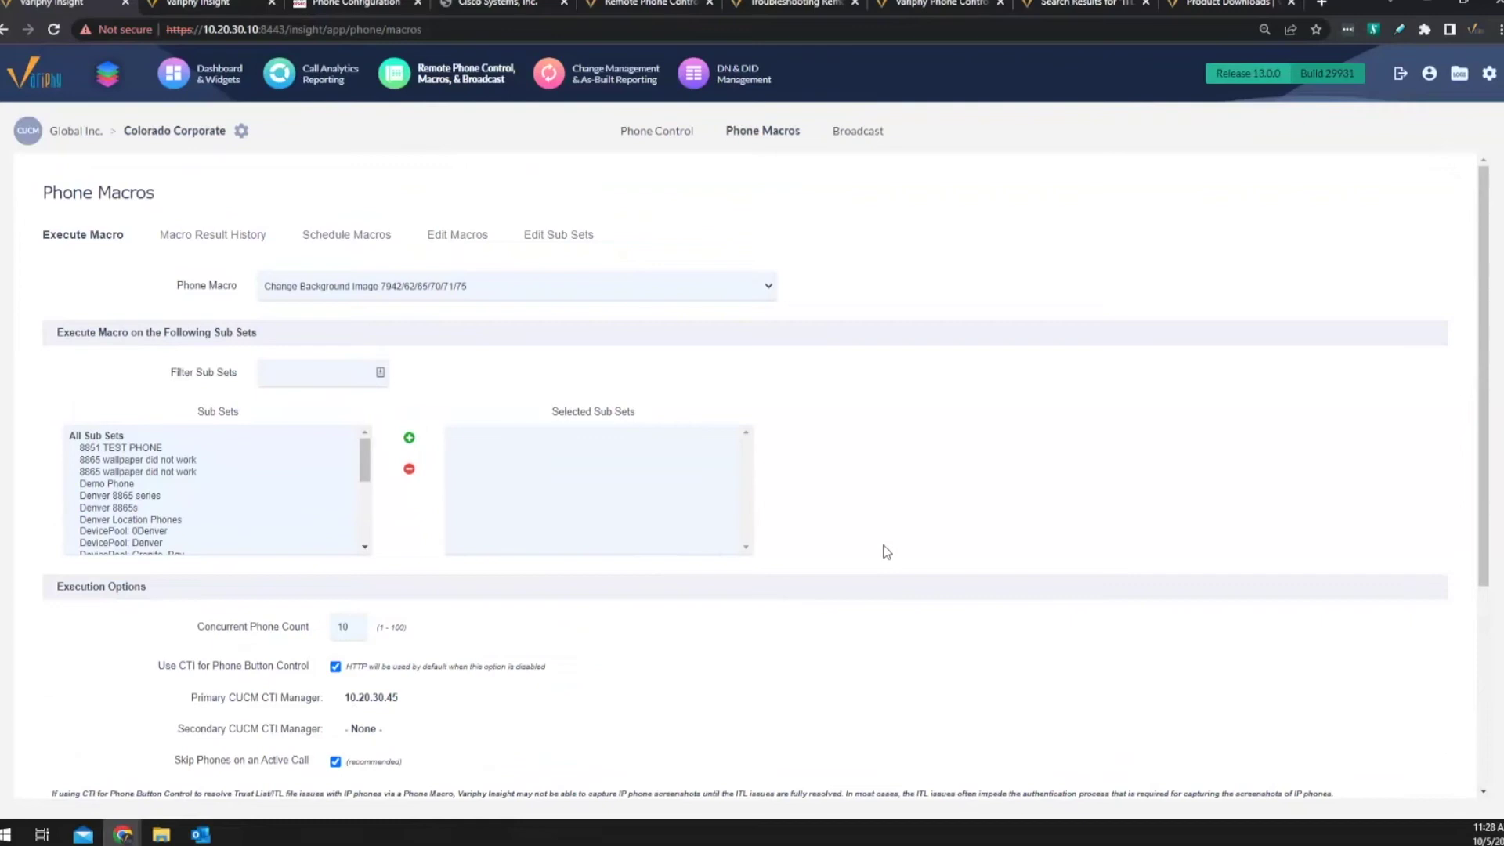
pyautogui.scroll(-1, 884, 548)
pyautogui.scroll(1, 897, 550)
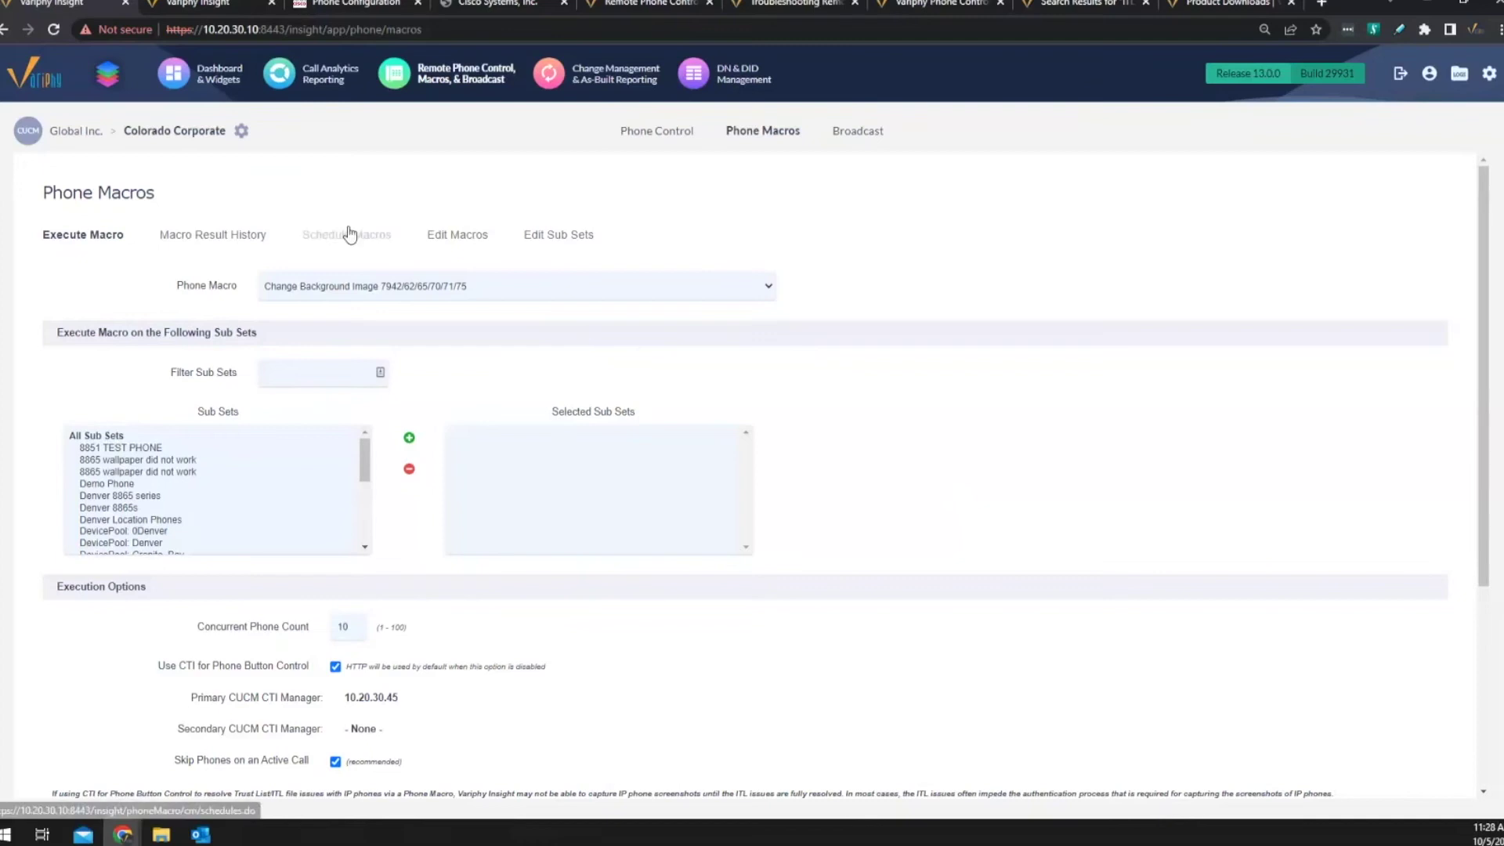
# Step: Open the phone macro configuration list and examine the macros' operation sequences down to the ITL Delete macros
pyautogui.click(459, 237)
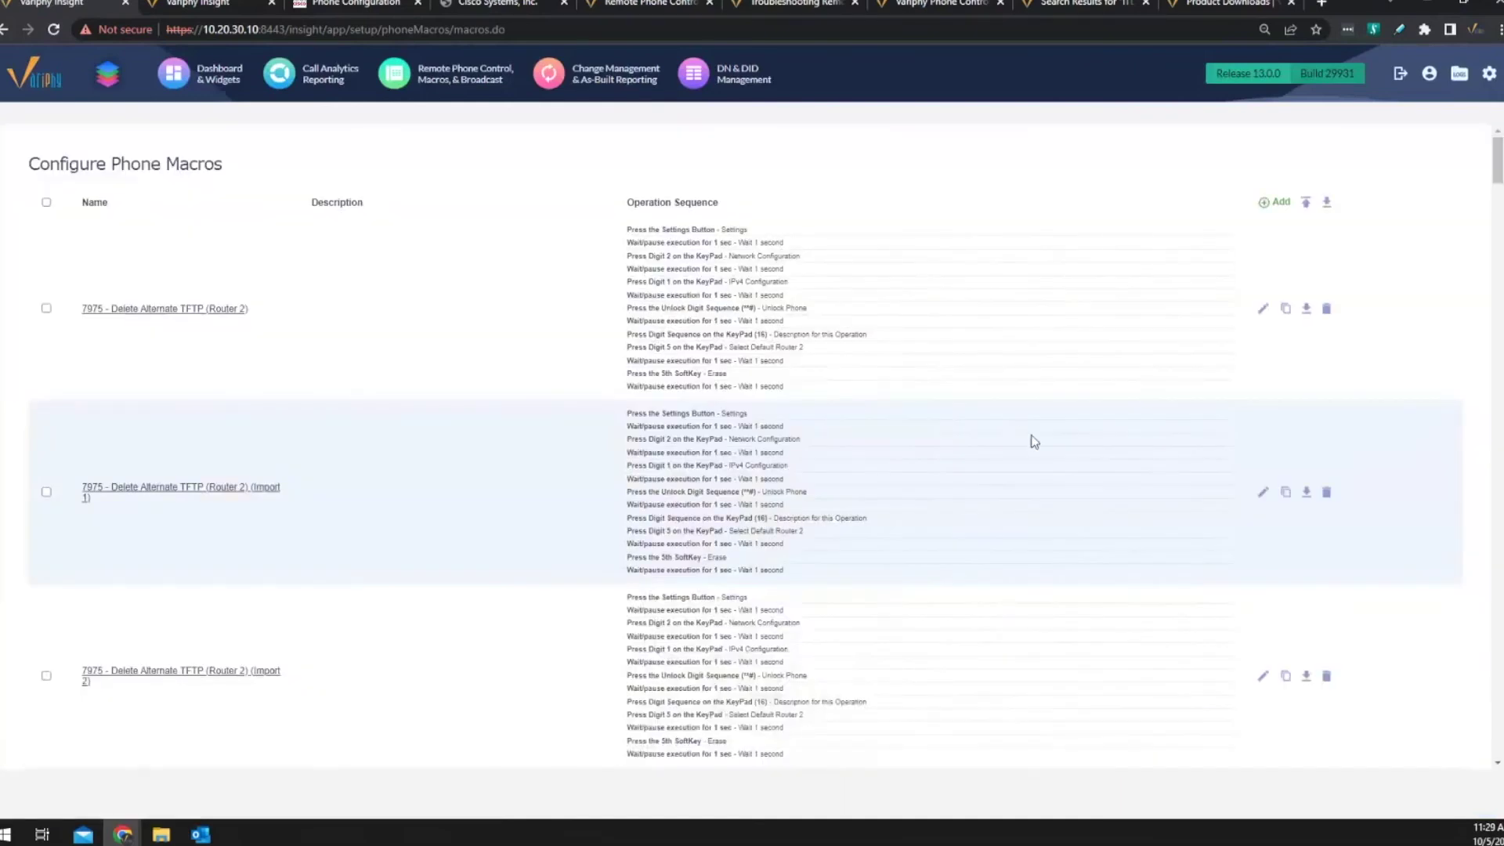
pyautogui.scroll(-4, 1031, 440)
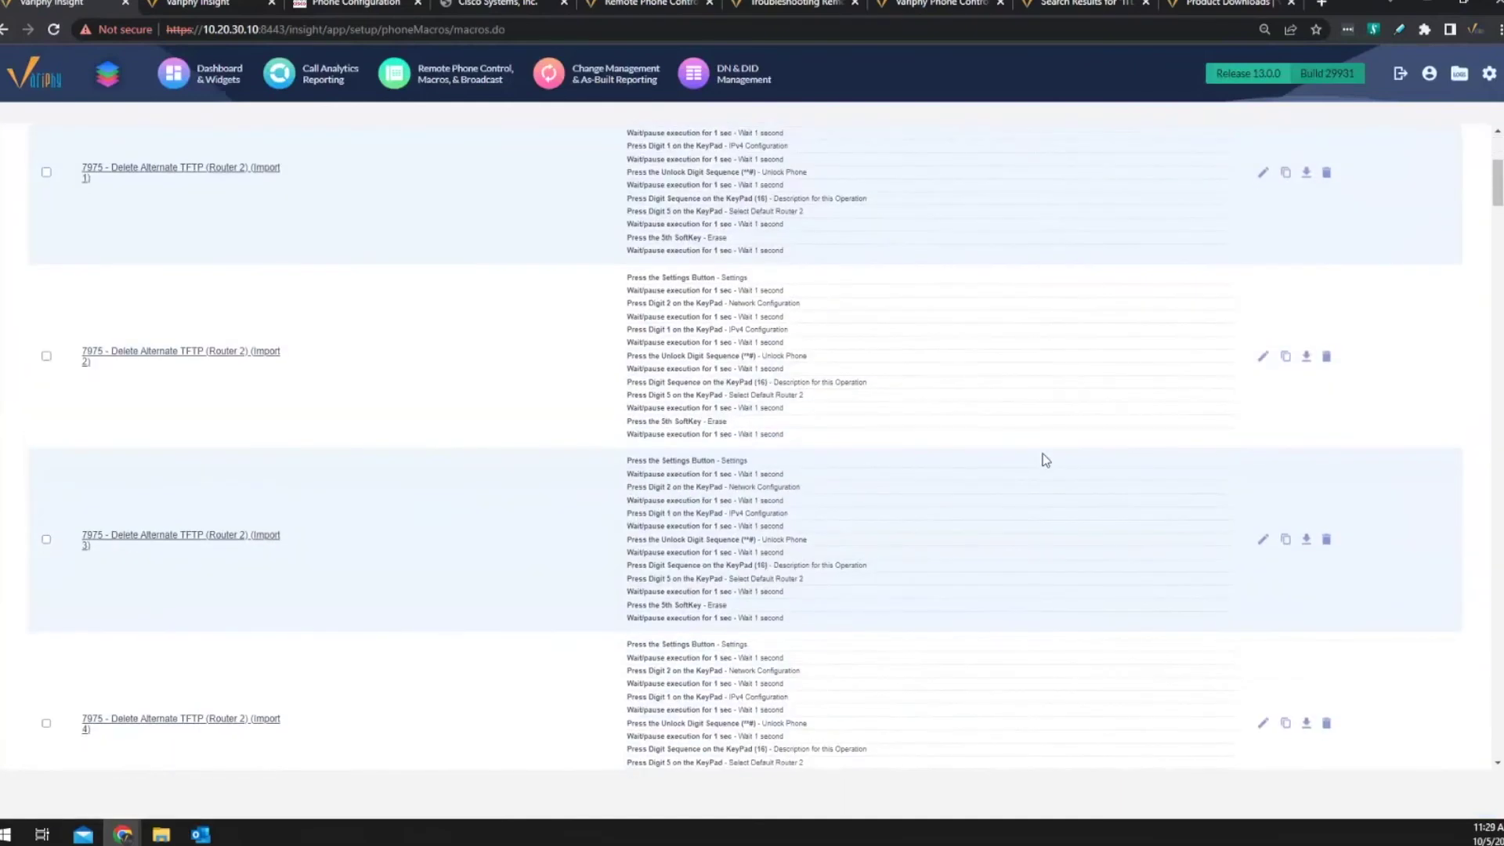
pyautogui.scroll(-10, 979, 515)
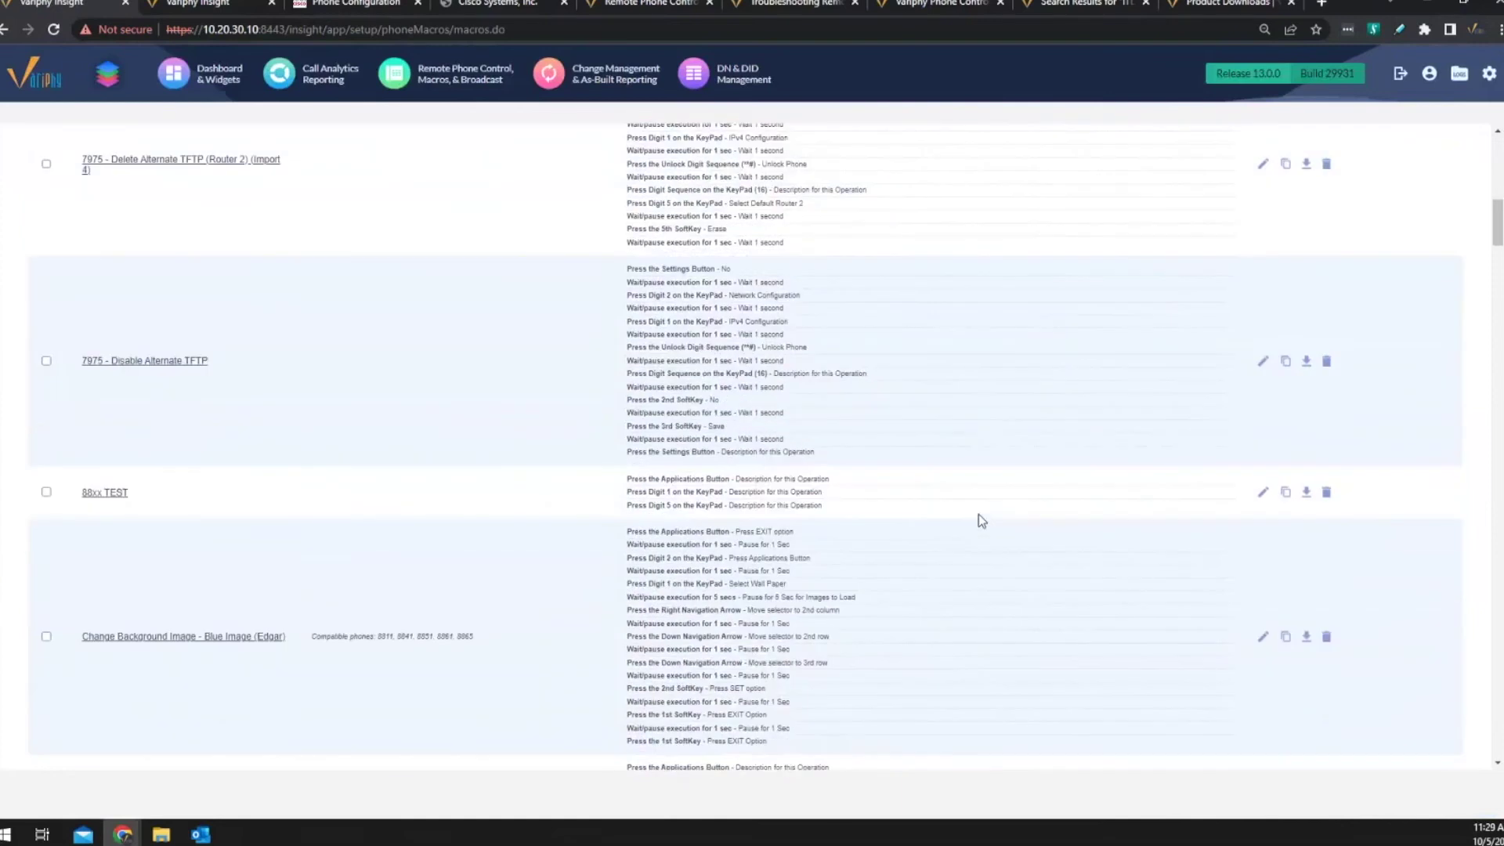
pyautogui.scroll(-10, 979, 521)
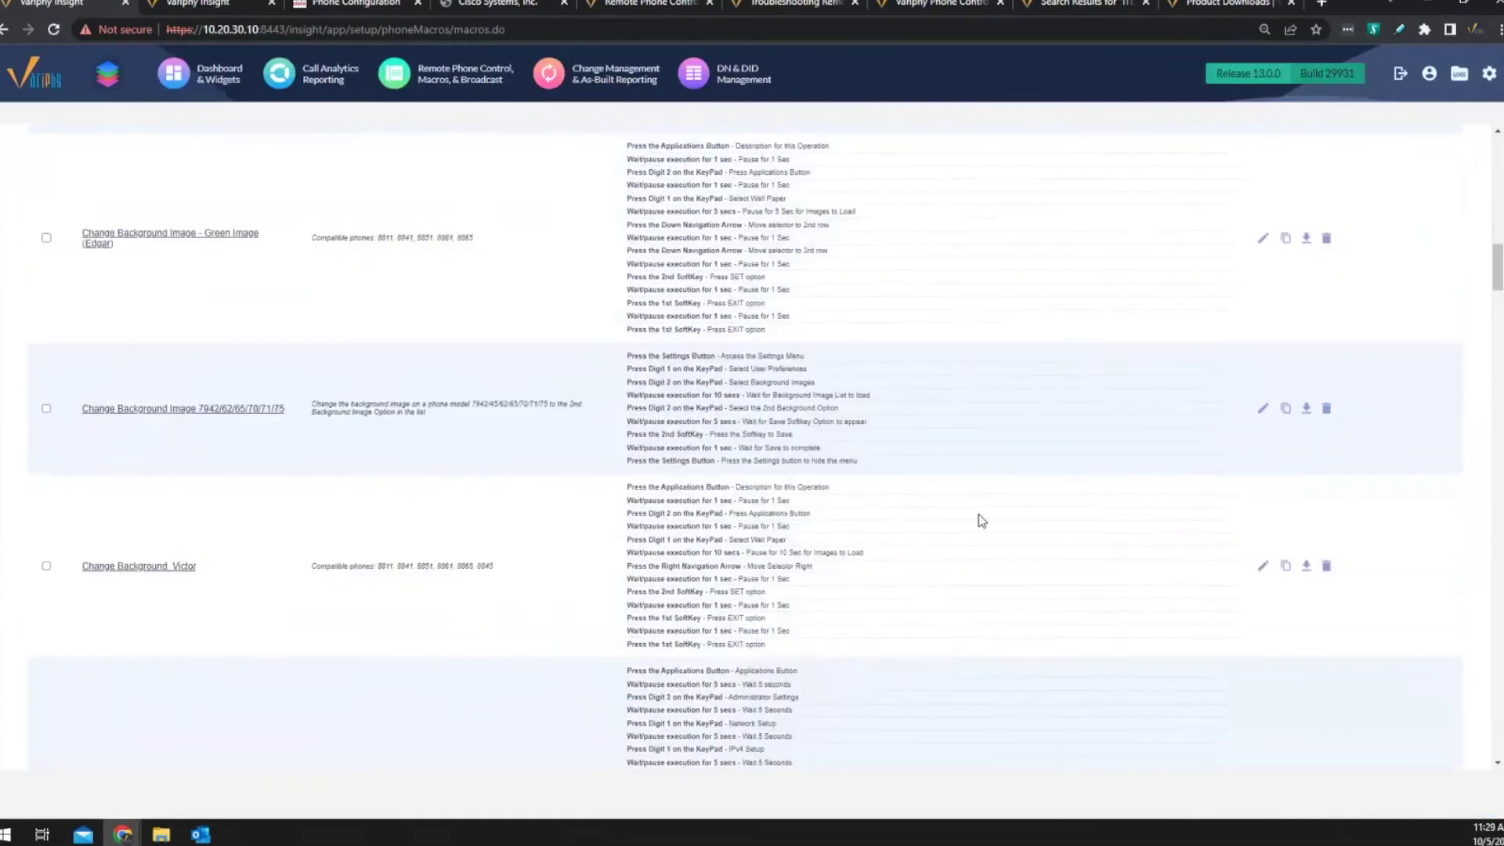
pyautogui.scroll(-10, 981, 520)
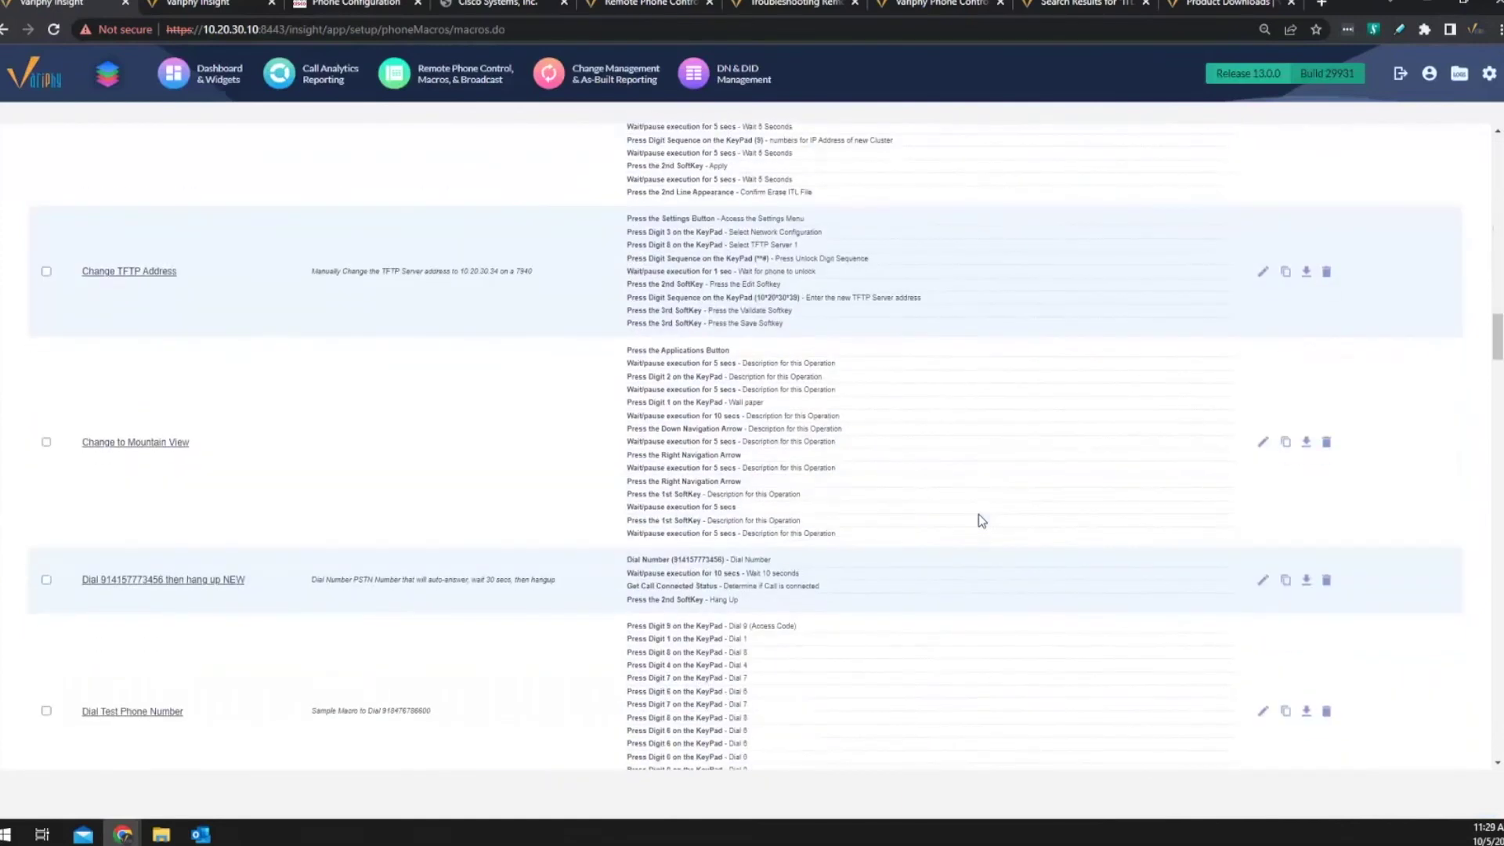
pyautogui.scroll(4, 982, 521)
pyautogui.scroll(-5, 982, 521)
pyautogui.scroll(-5, 980, 519)
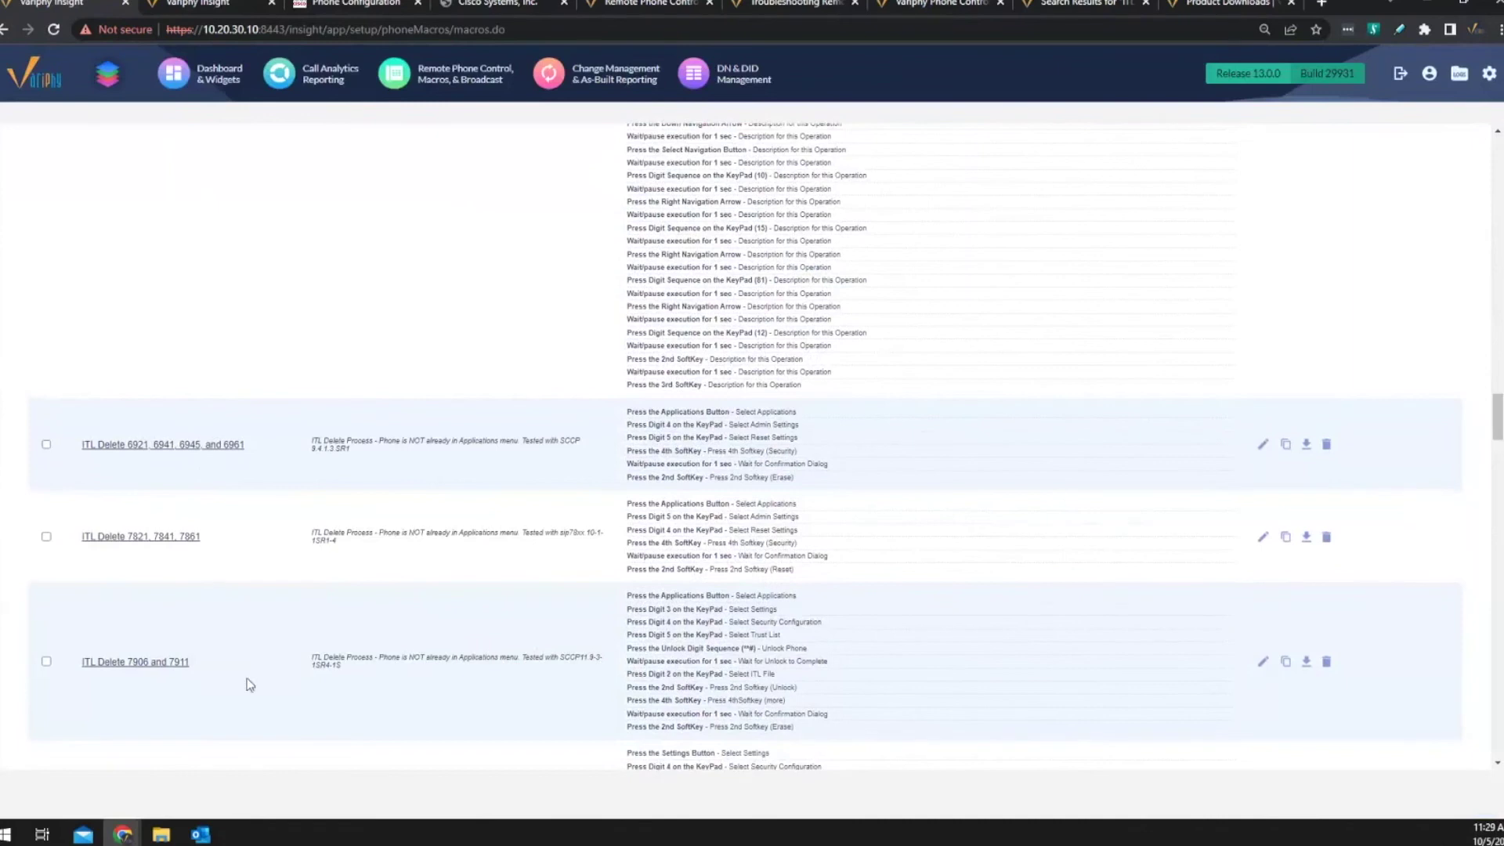
pyautogui.scroll(-3, 250, 670)
pyautogui.scroll(-4, 254, 673)
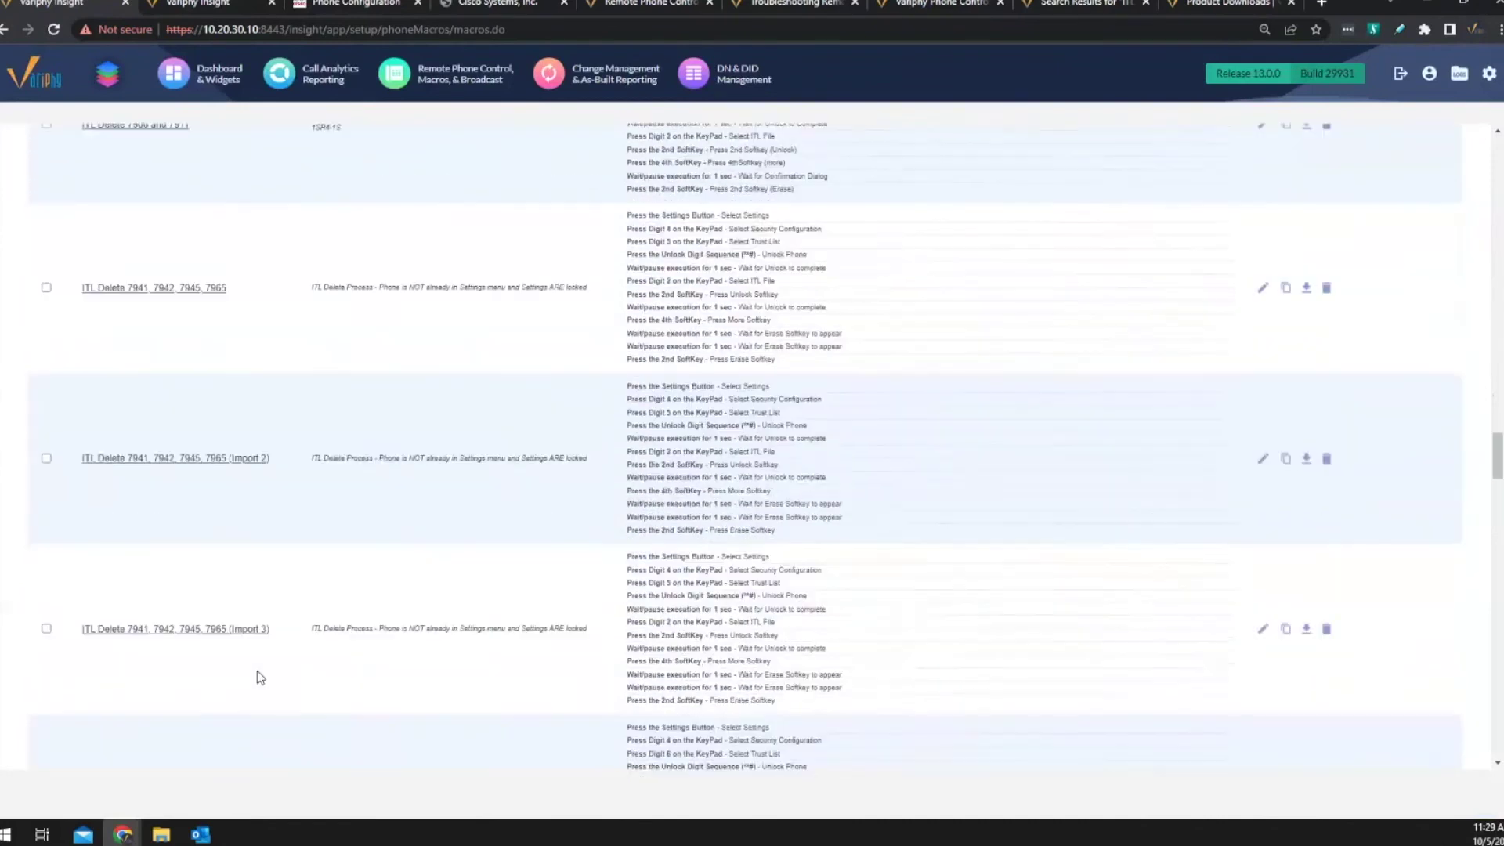
pyautogui.scroll(2, 501, 716)
pyautogui.scroll(-2, 975, 717)
# Step: Open the ITL Delete 7941, 7942, 7945, 7965 (Import 3) macro for editing and examine its available Cisco 7945 operations and selected sequence
pyautogui.click(1260, 609)
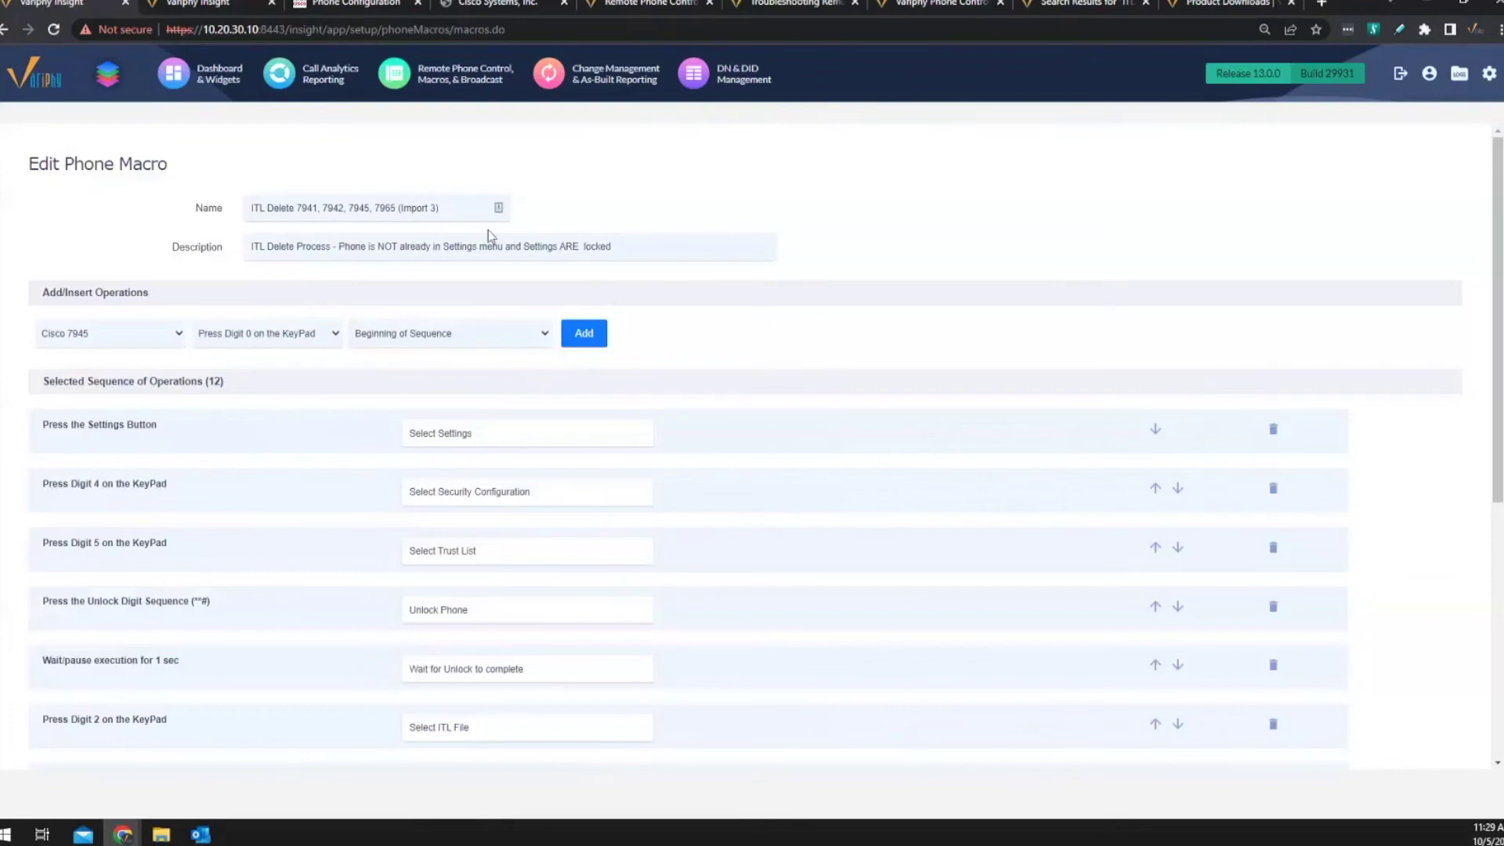
pyautogui.click(334, 335)
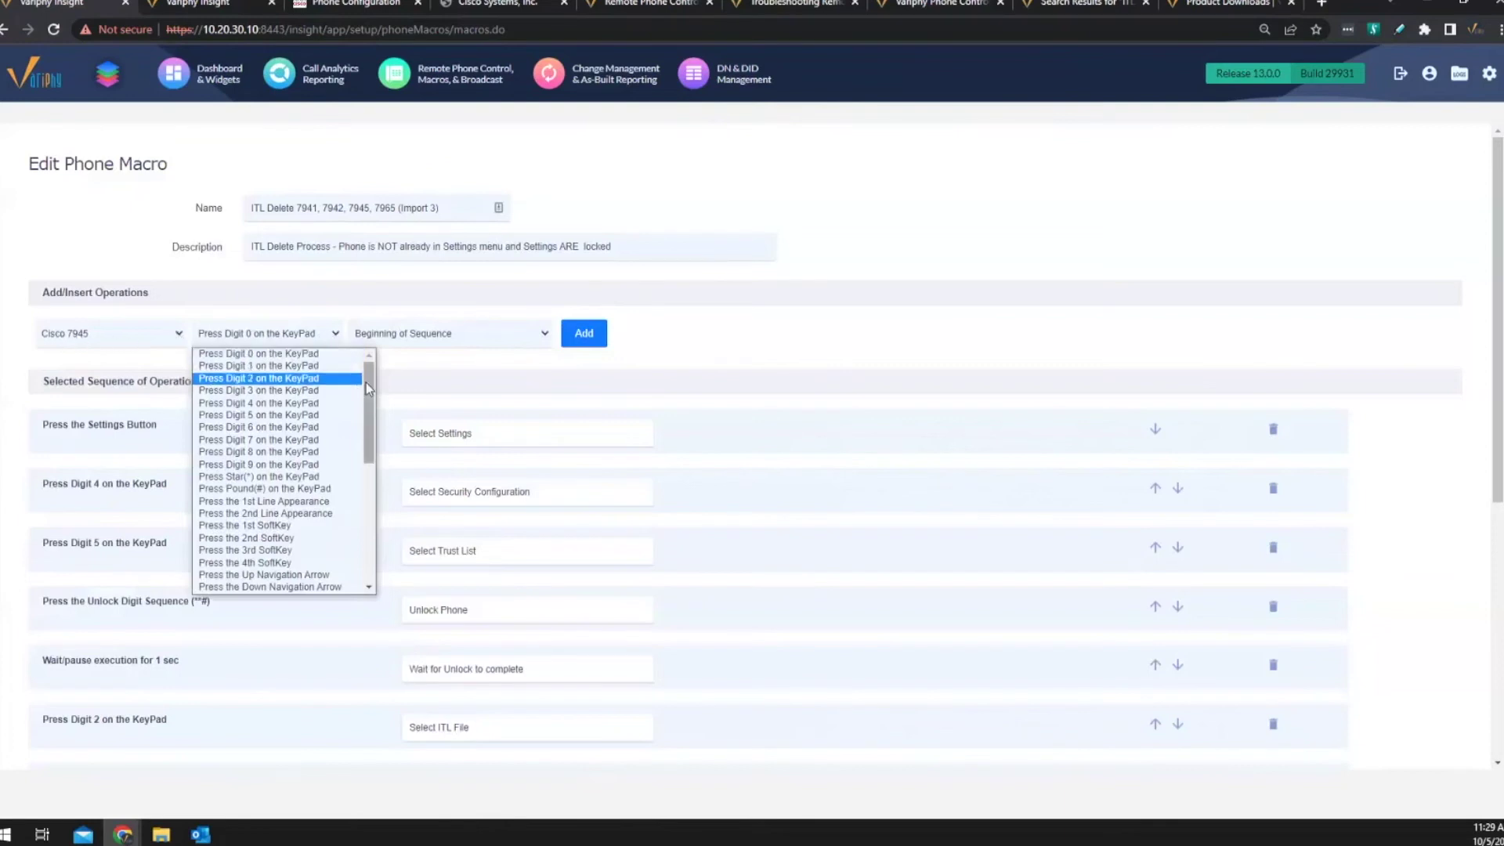
pyautogui.moveTo(368, 380); pyautogui.dragTo(358, 386)
pyautogui.scroll(-3, 371, 382)
pyautogui.scroll(-1, 373, 457)
pyautogui.scroll(-3, 374, 462)
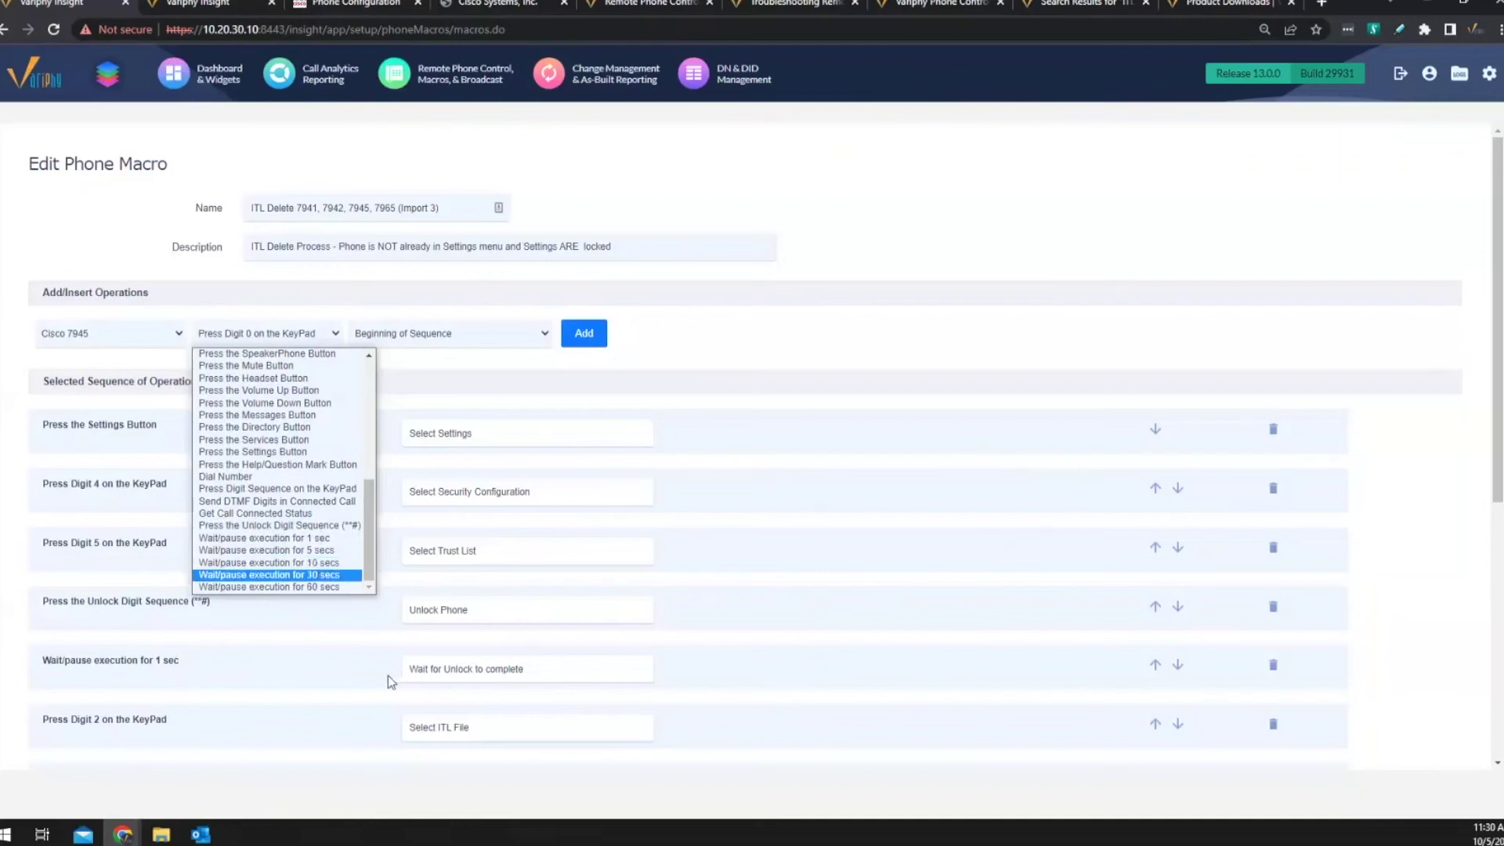
pyautogui.click(924, 343)
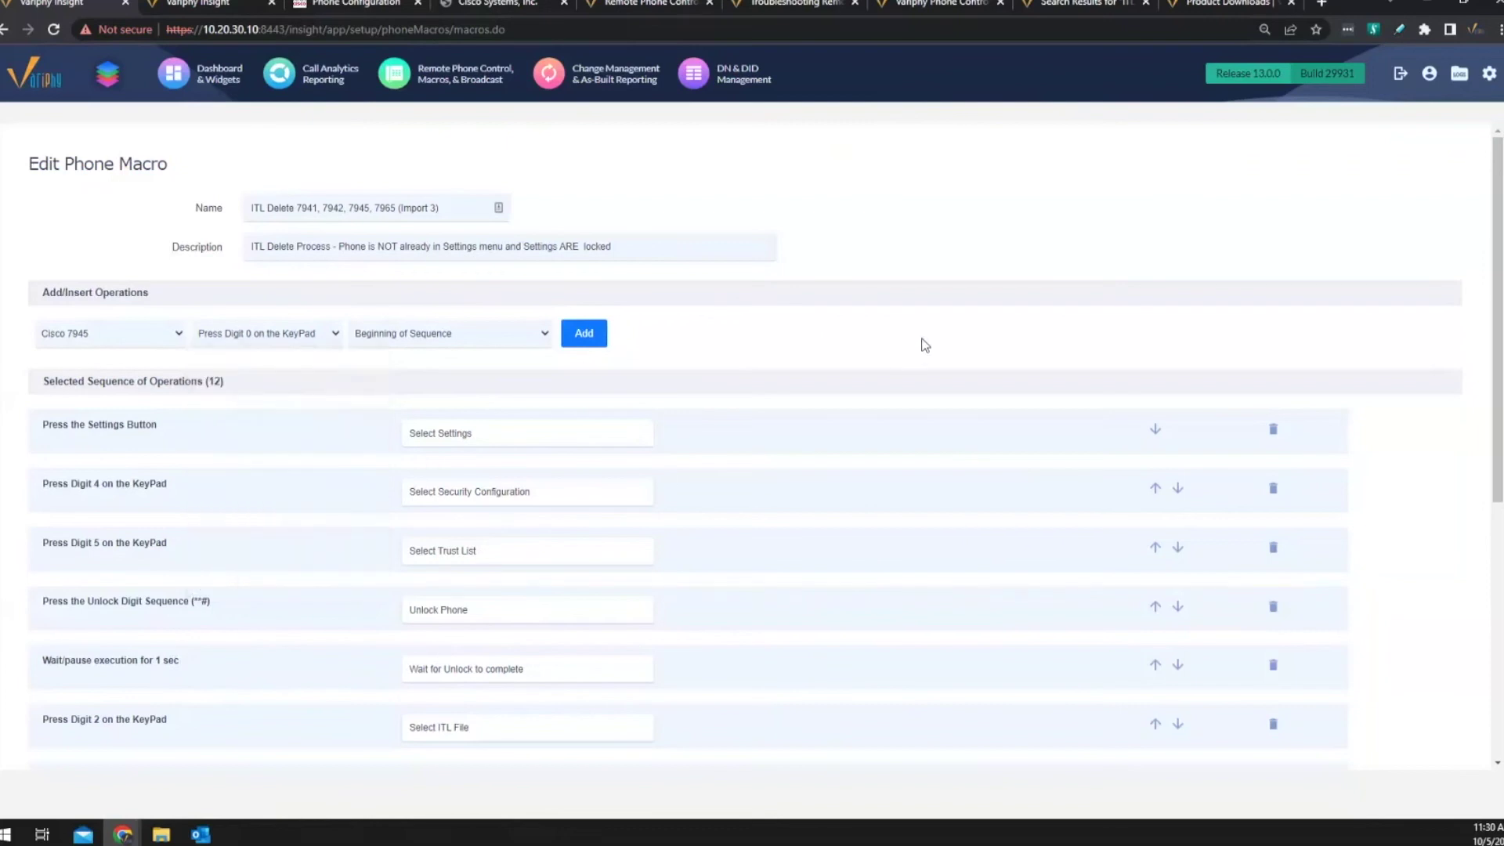
pyautogui.scroll(-2, 926, 345)
pyautogui.scroll(-1, 928, 348)
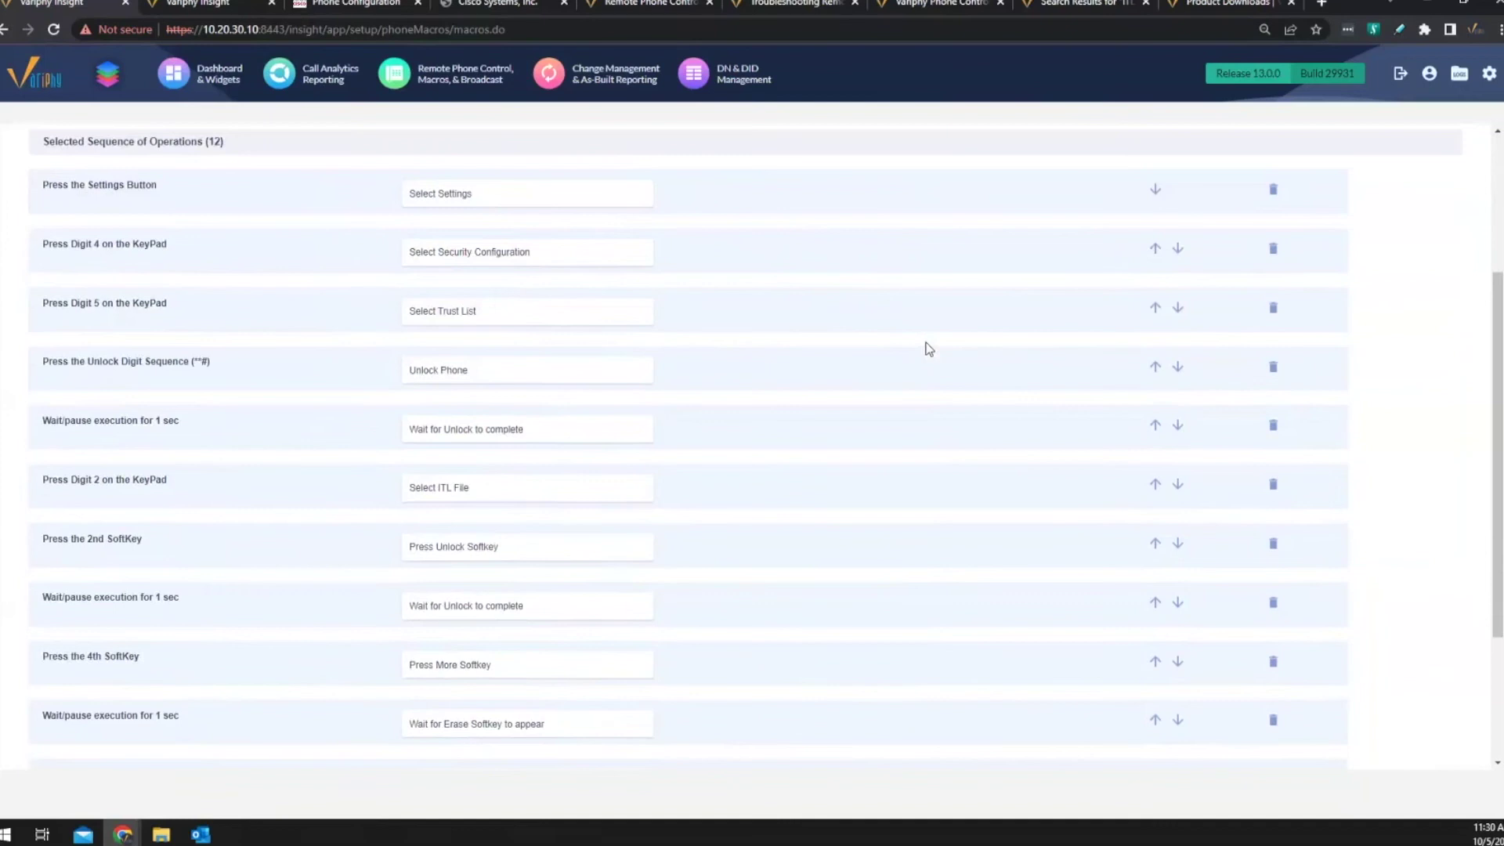
# Step: Examine the macro's selected sequence of operations and their descriptions, from opening Settings through the final Erase softkey
pyautogui.scroll(3, 727, 423)
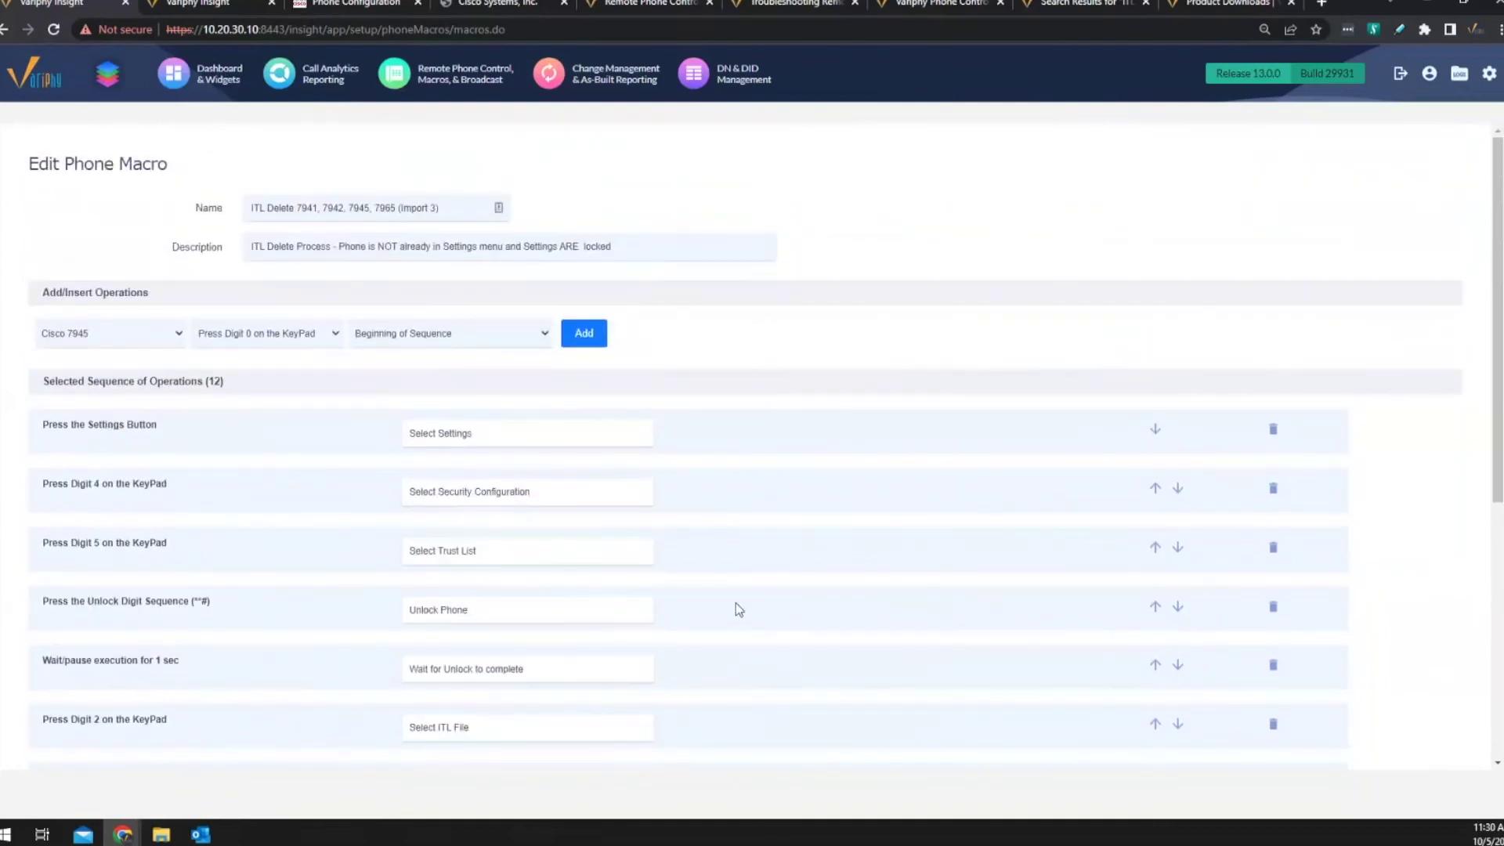
pyautogui.scroll(-3, 760, 607)
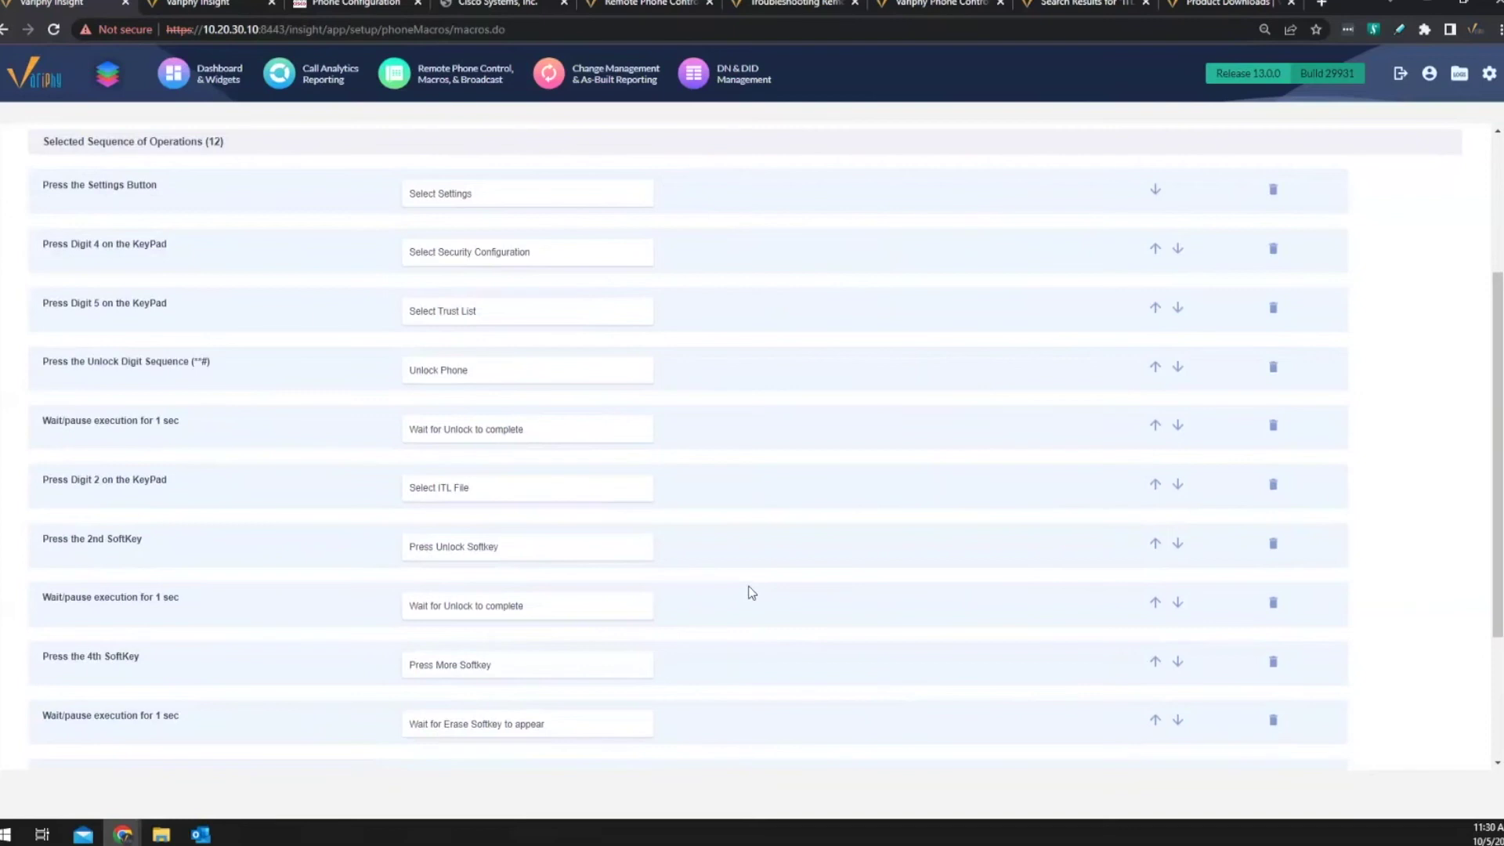
pyautogui.scroll(-3, 752, 593)
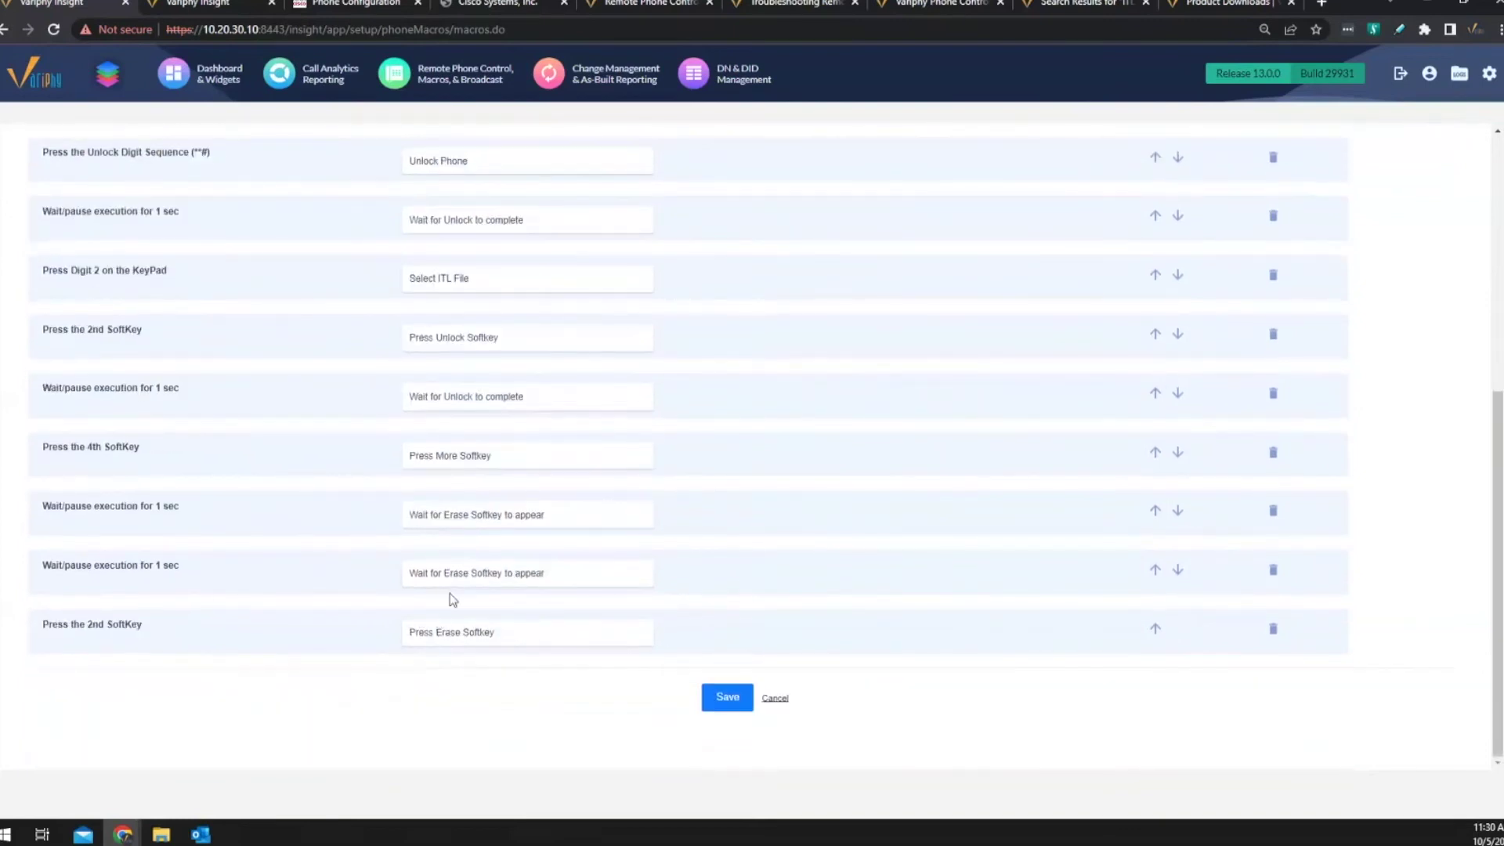
pyautogui.scroll(6, 505, 397)
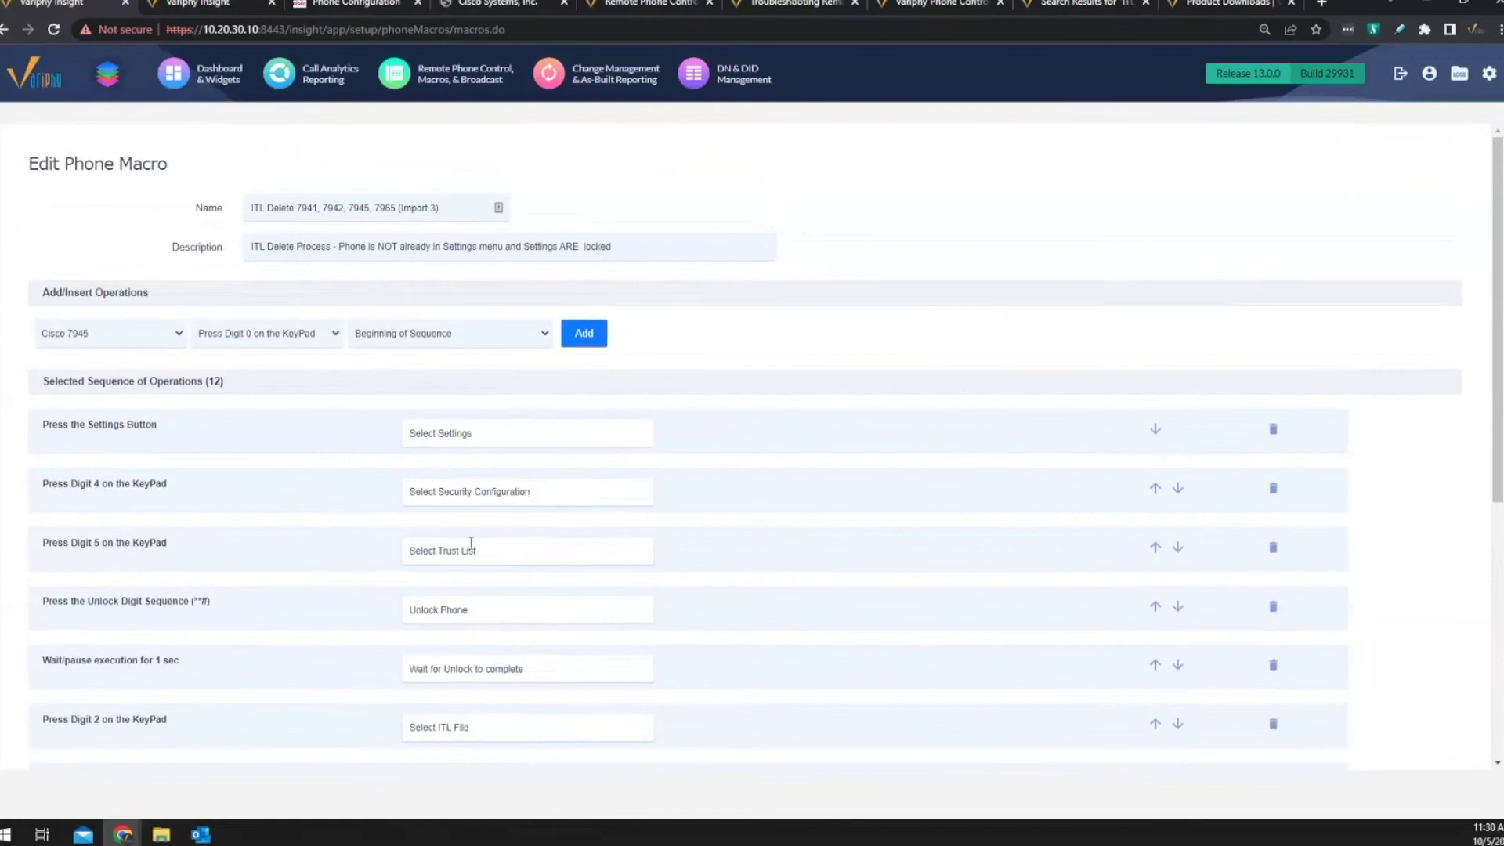
pyautogui.scroll(-1, 518, 618)
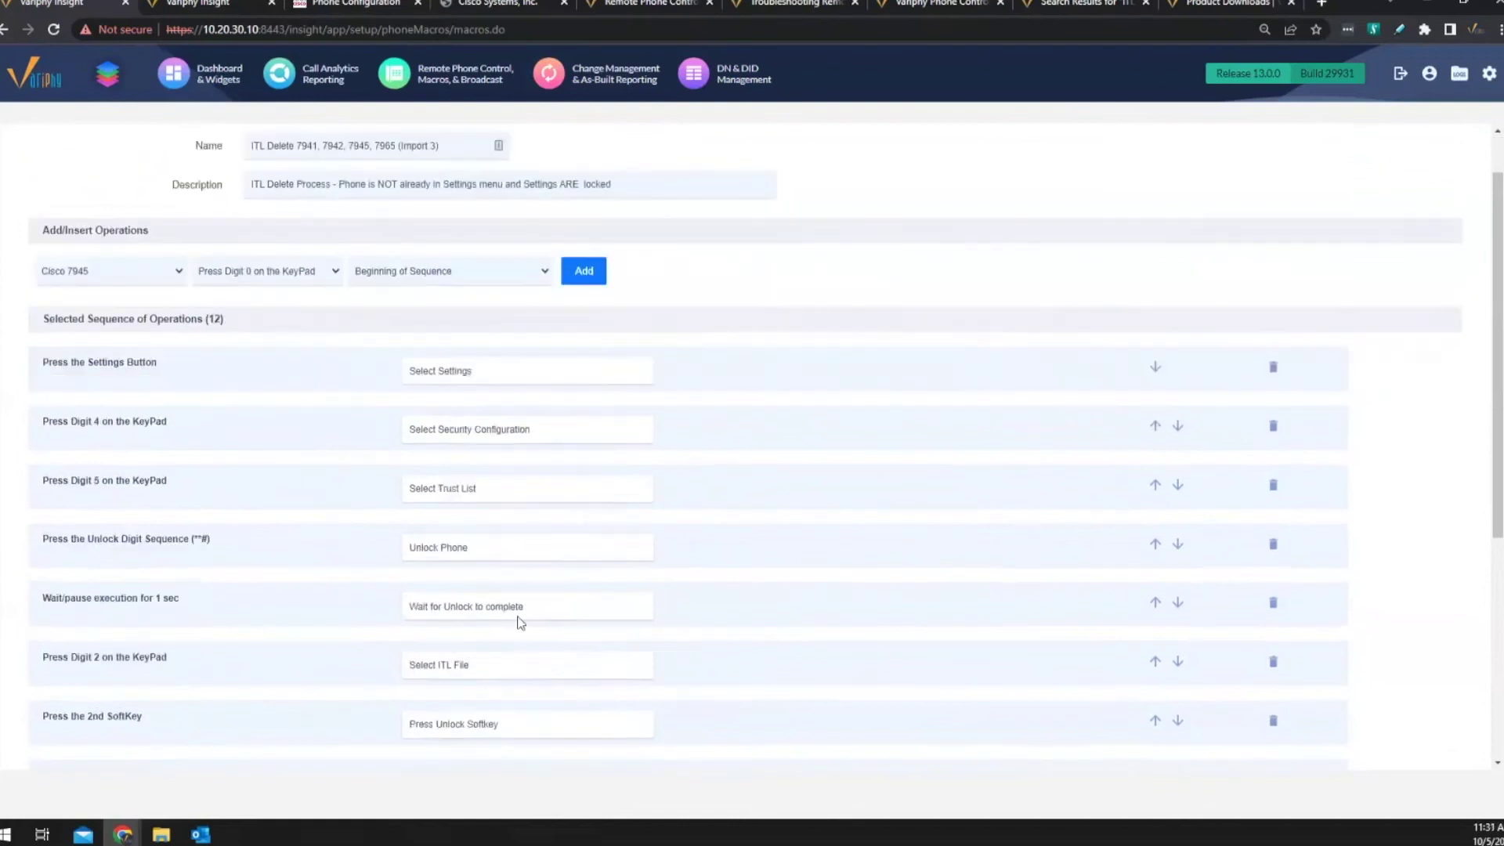
pyautogui.scroll(-1, 530, 579)
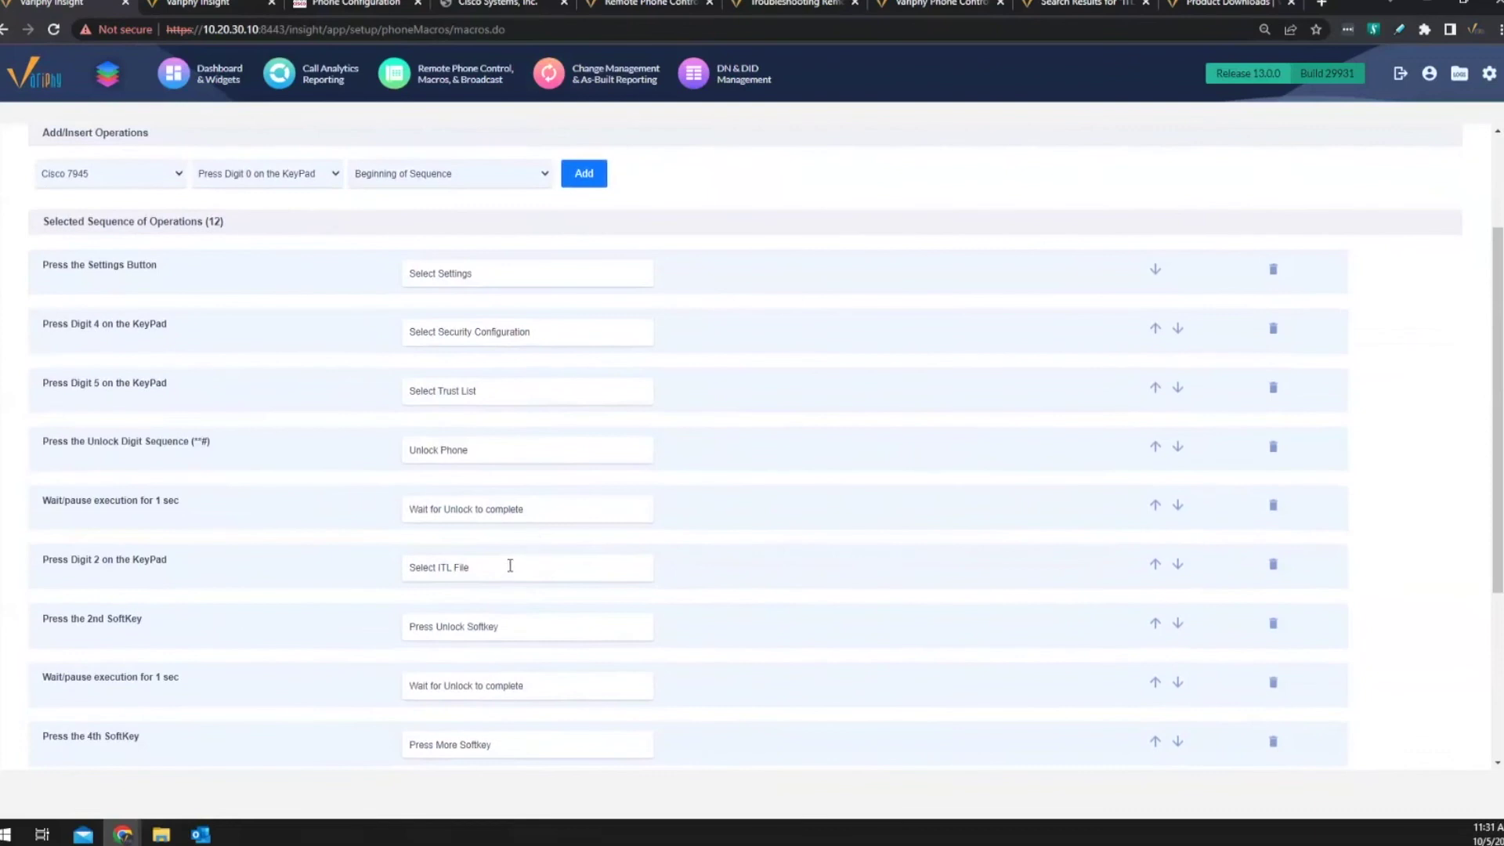
pyautogui.scroll(-1, 513, 563)
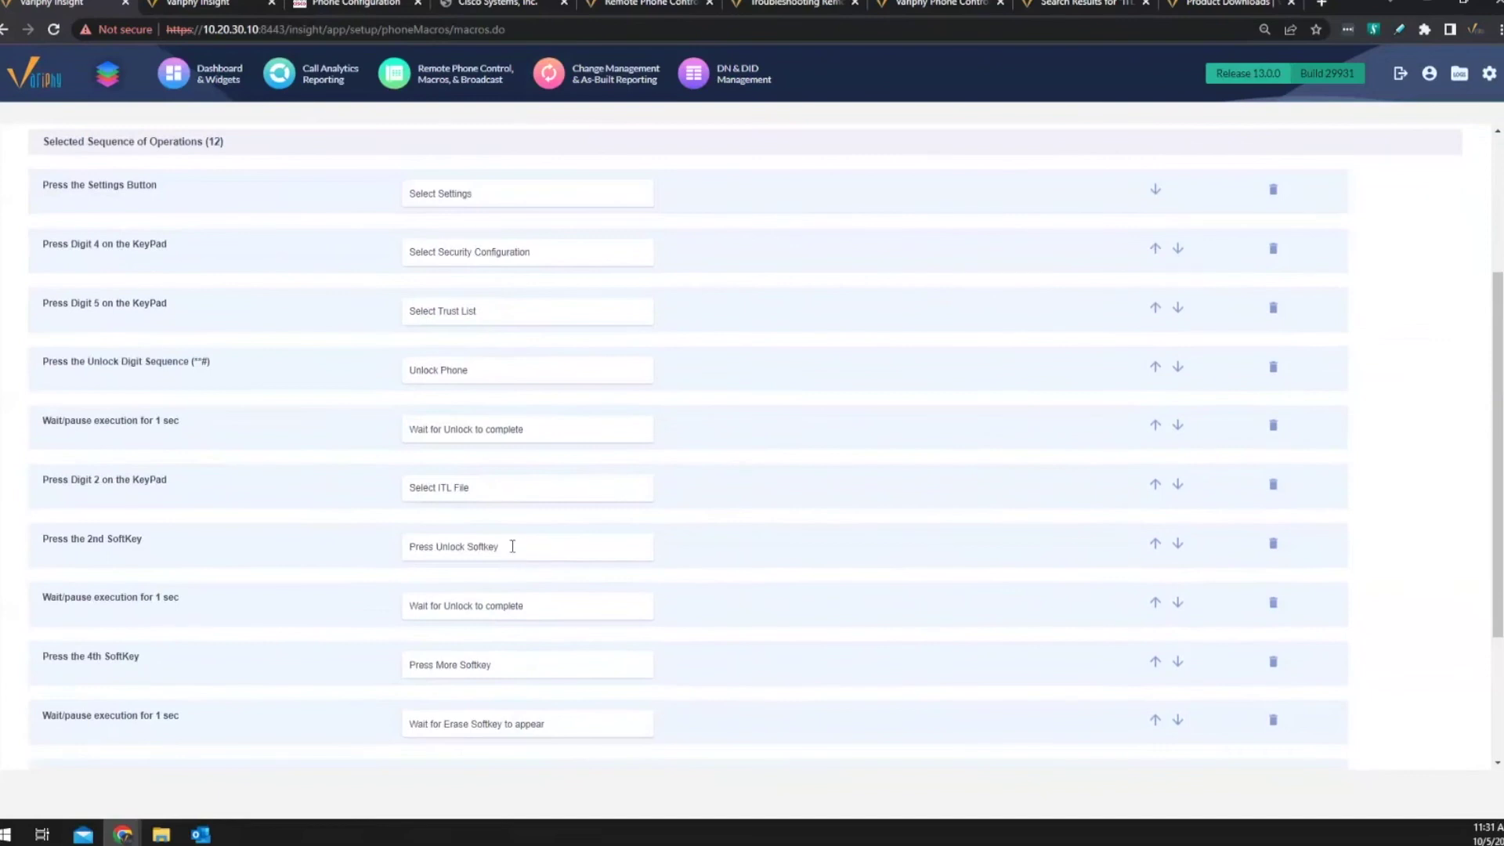
pyautogui.scroll(-1, 513, 546)
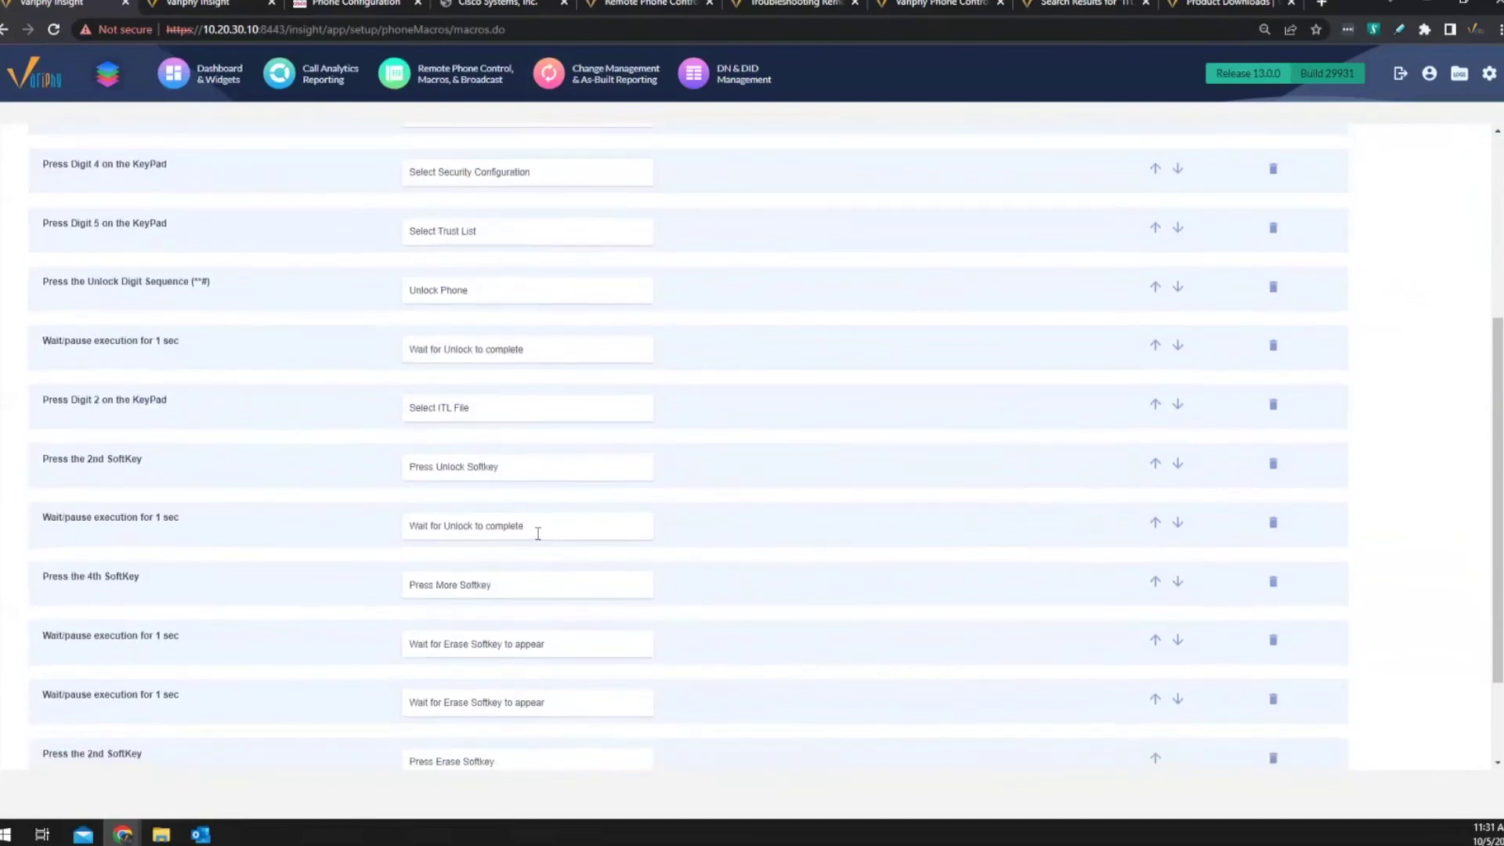
pyautogui.scroll(-1, 537, 552)
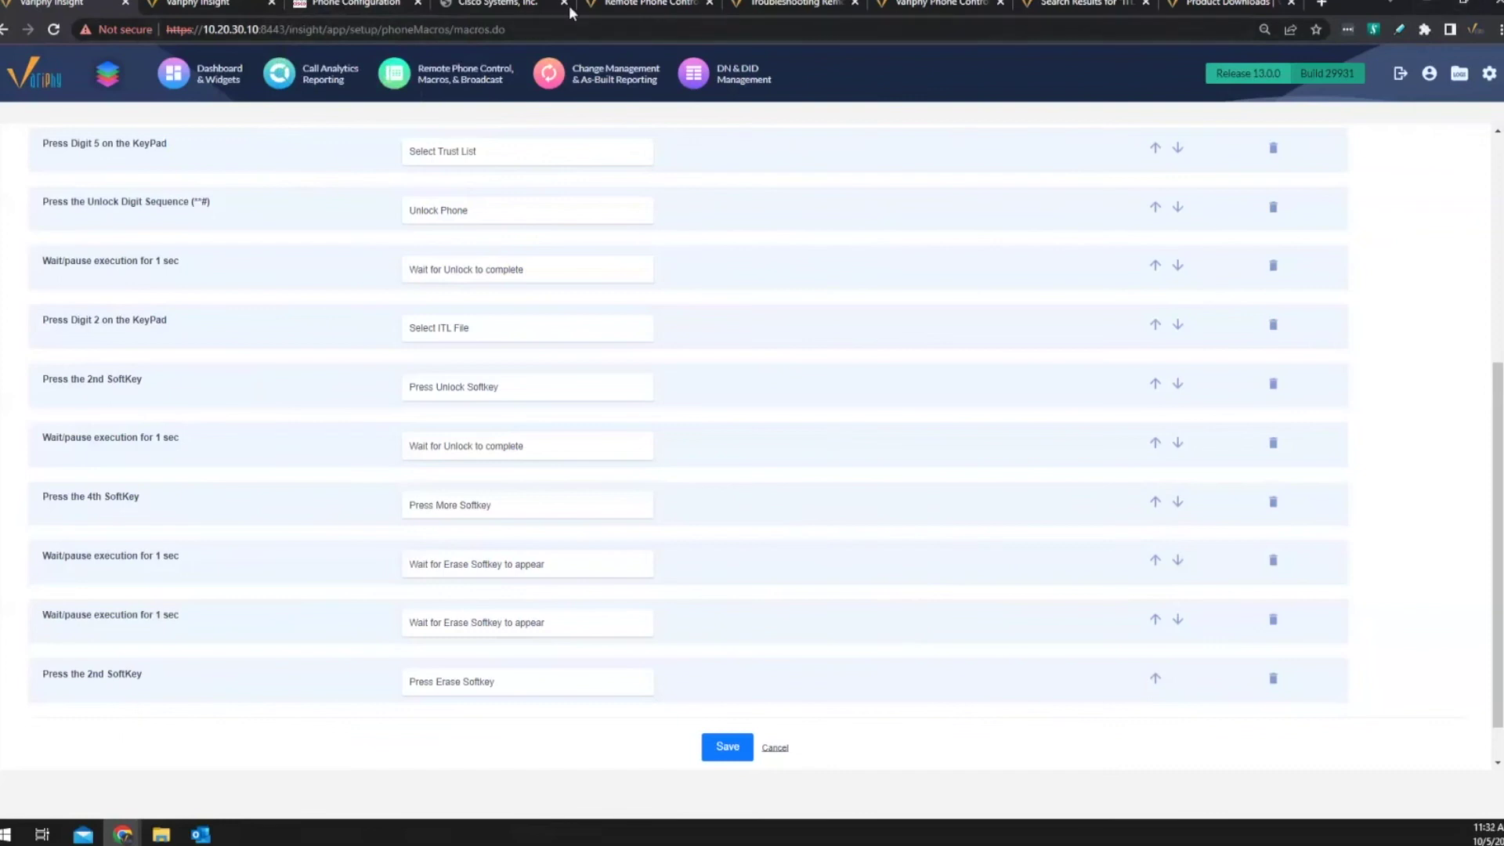
# Step: Look at the Remote Phone Control FAQ, then examine the Troubleshooting Remote Phone Control article's error descriptions and phone IP address section
pyautogui.click(613, 9)
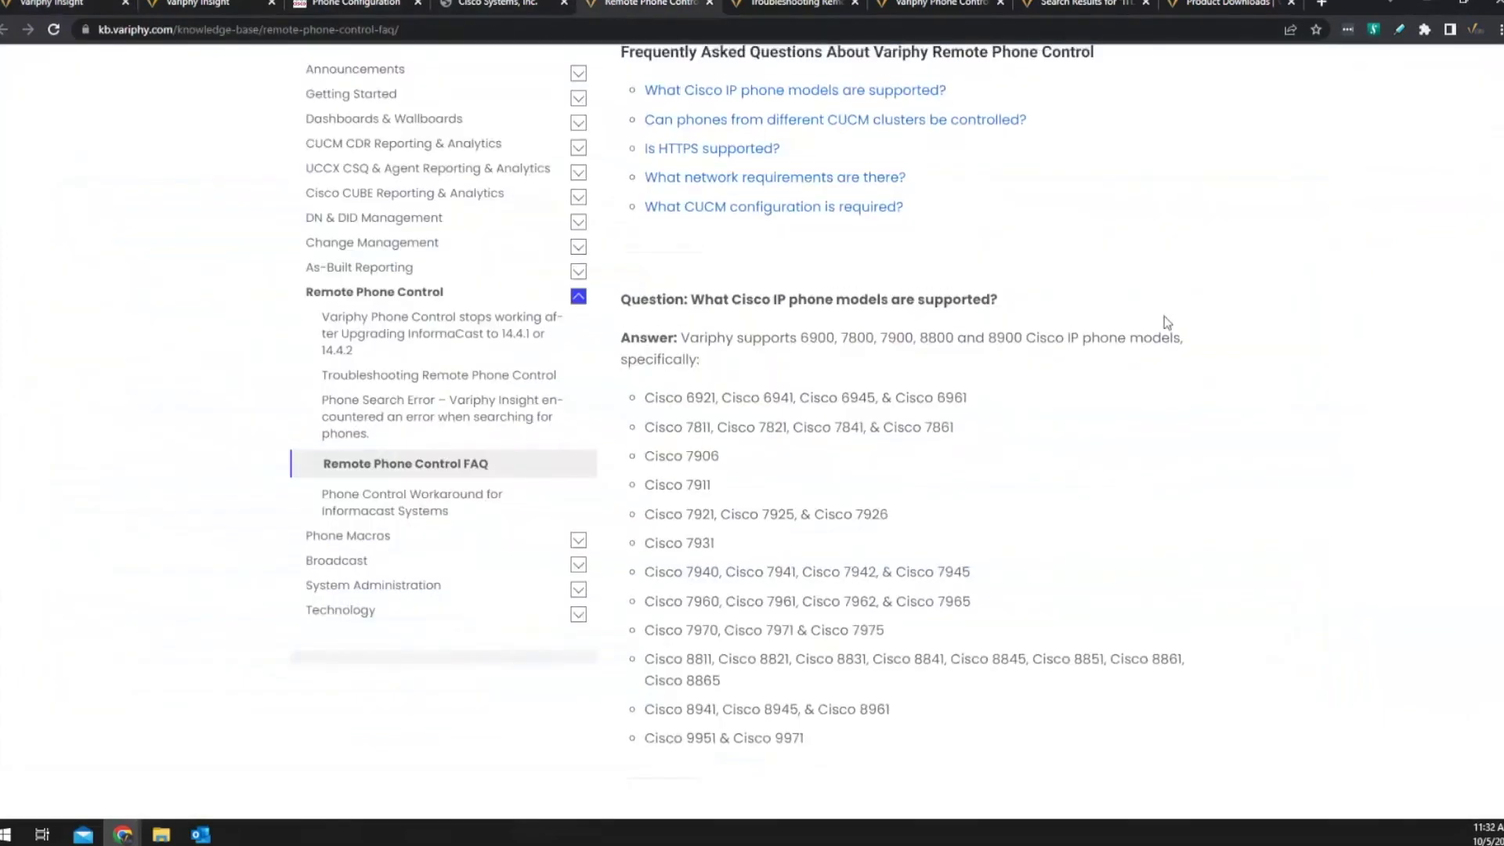
pyautogui.scroll(3, 1164, 317)
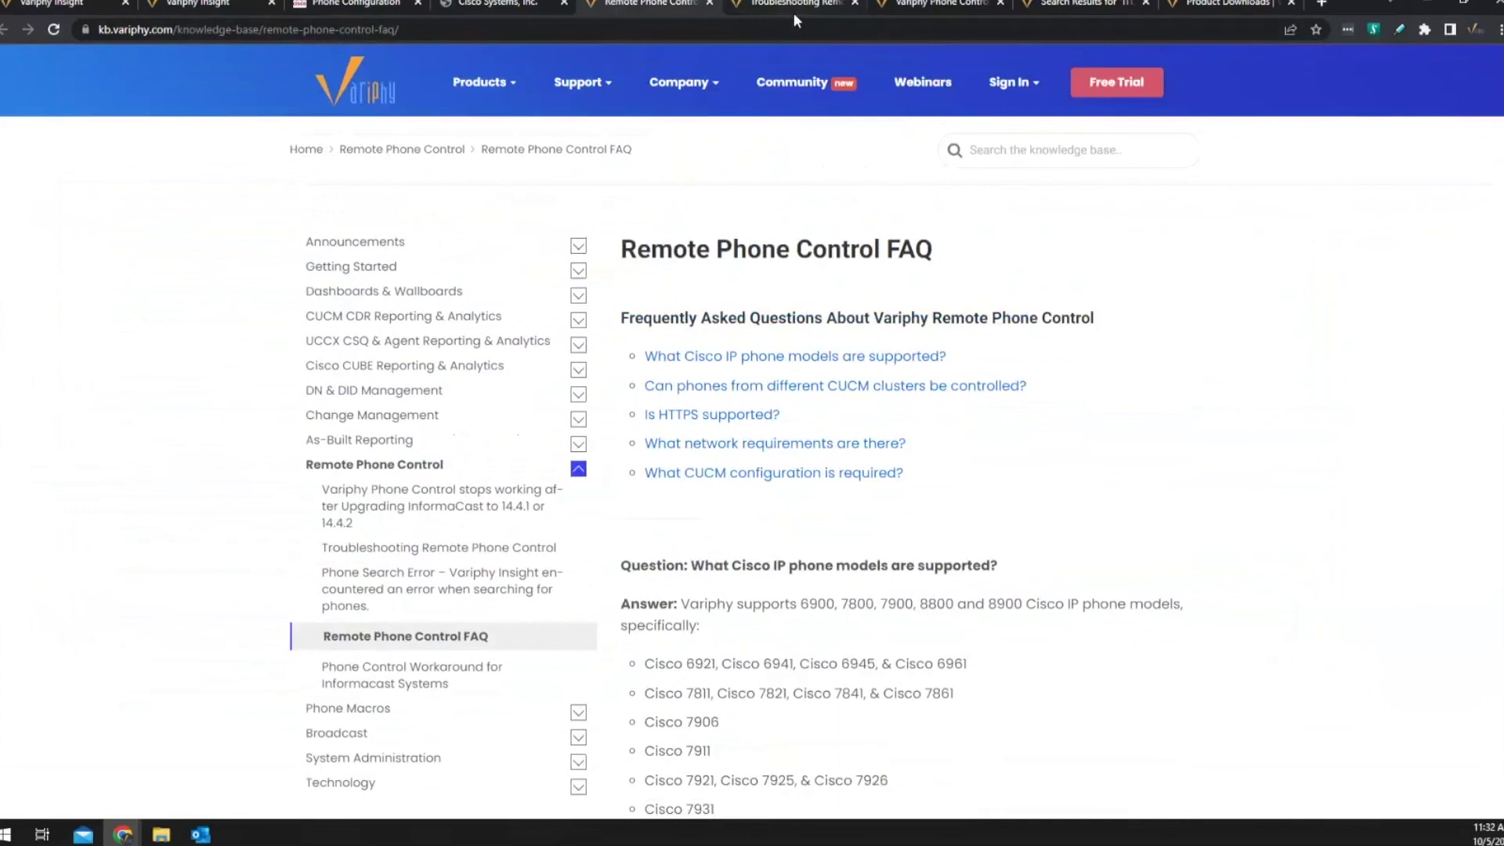
pyautogui.click(793, 10)
pyautogui.scroll(3, 908, 428)
pyautogui.scroll(15, 922, 249)
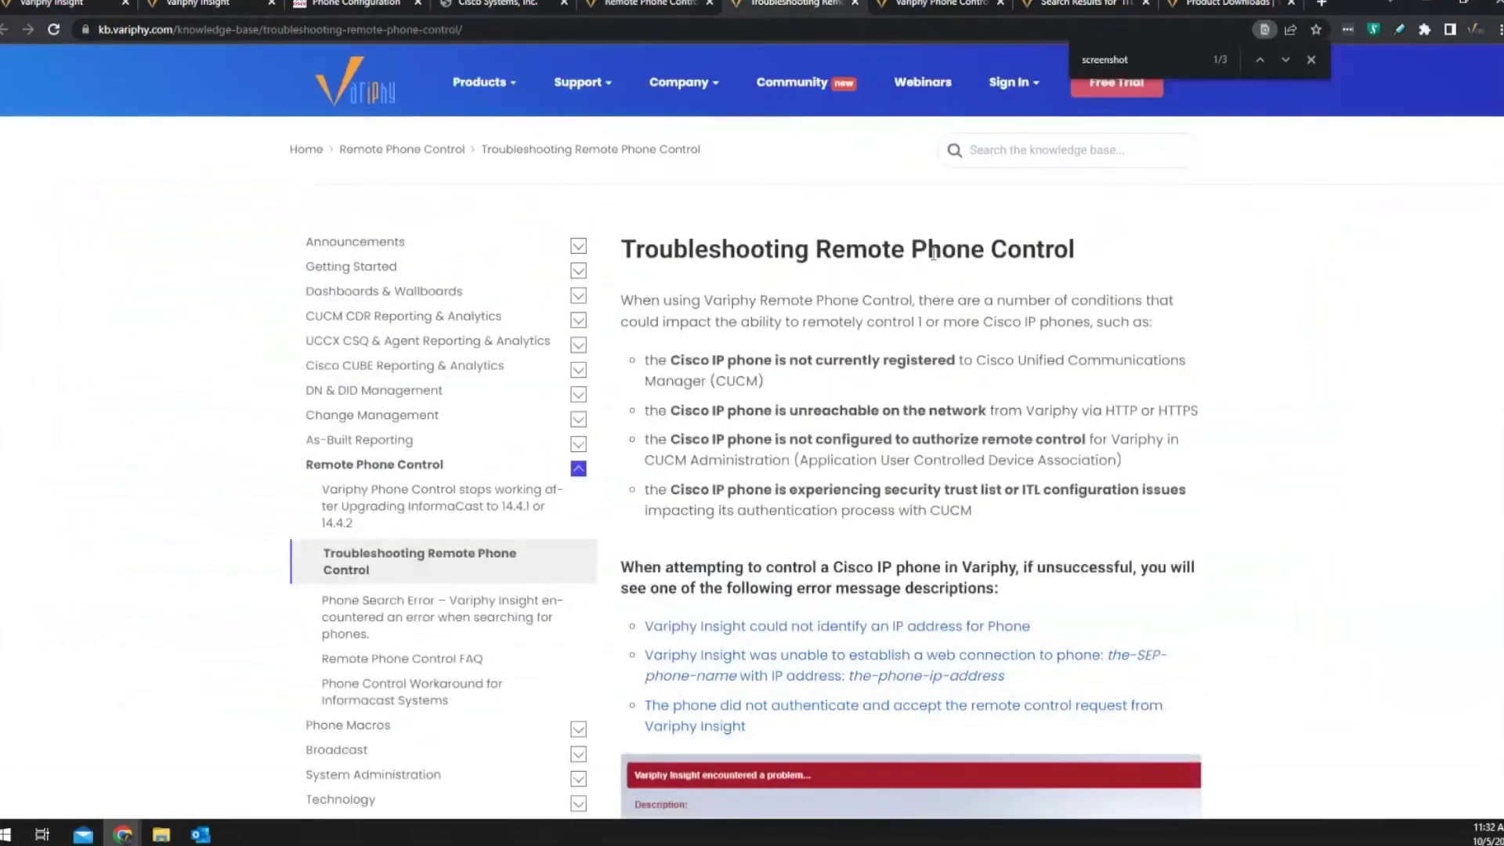
pyautogui.scroll(-12, 1372, 361)
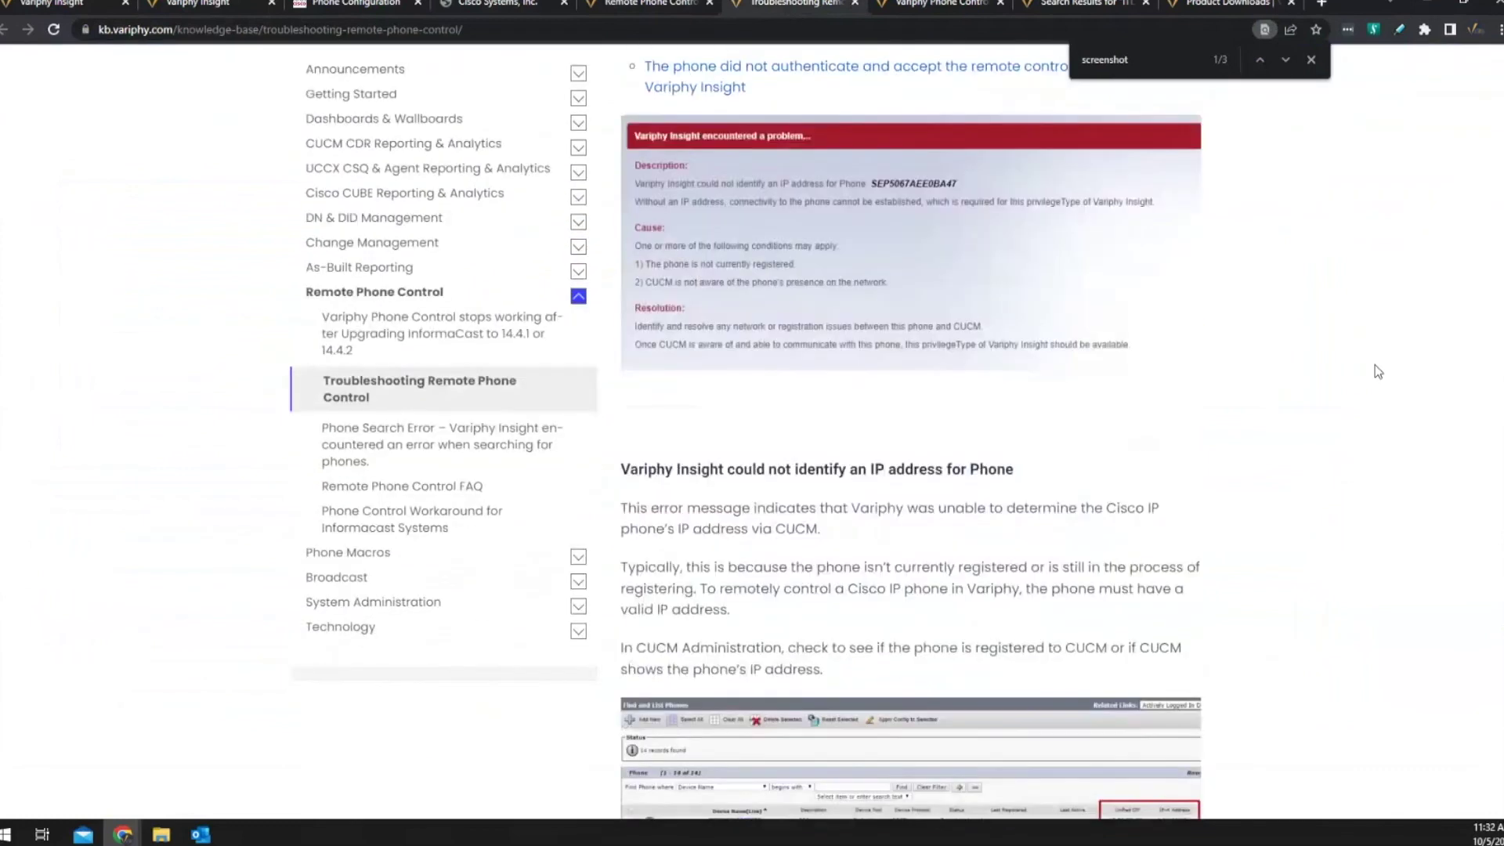
pyautogui.scroll(-10, 1380, 370)
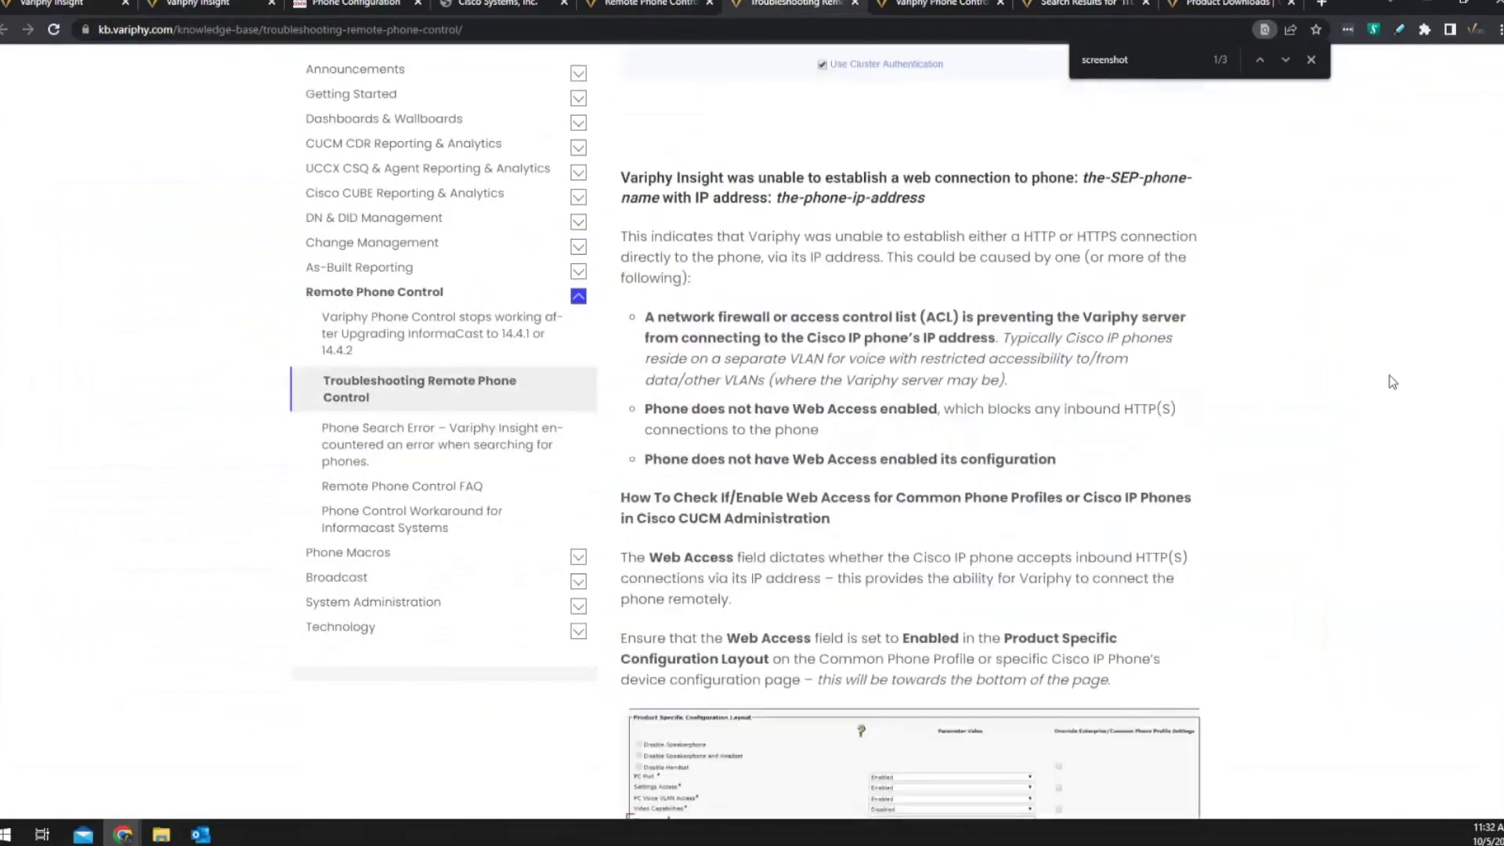
pyautogui.scroll(10, 1395, 383)
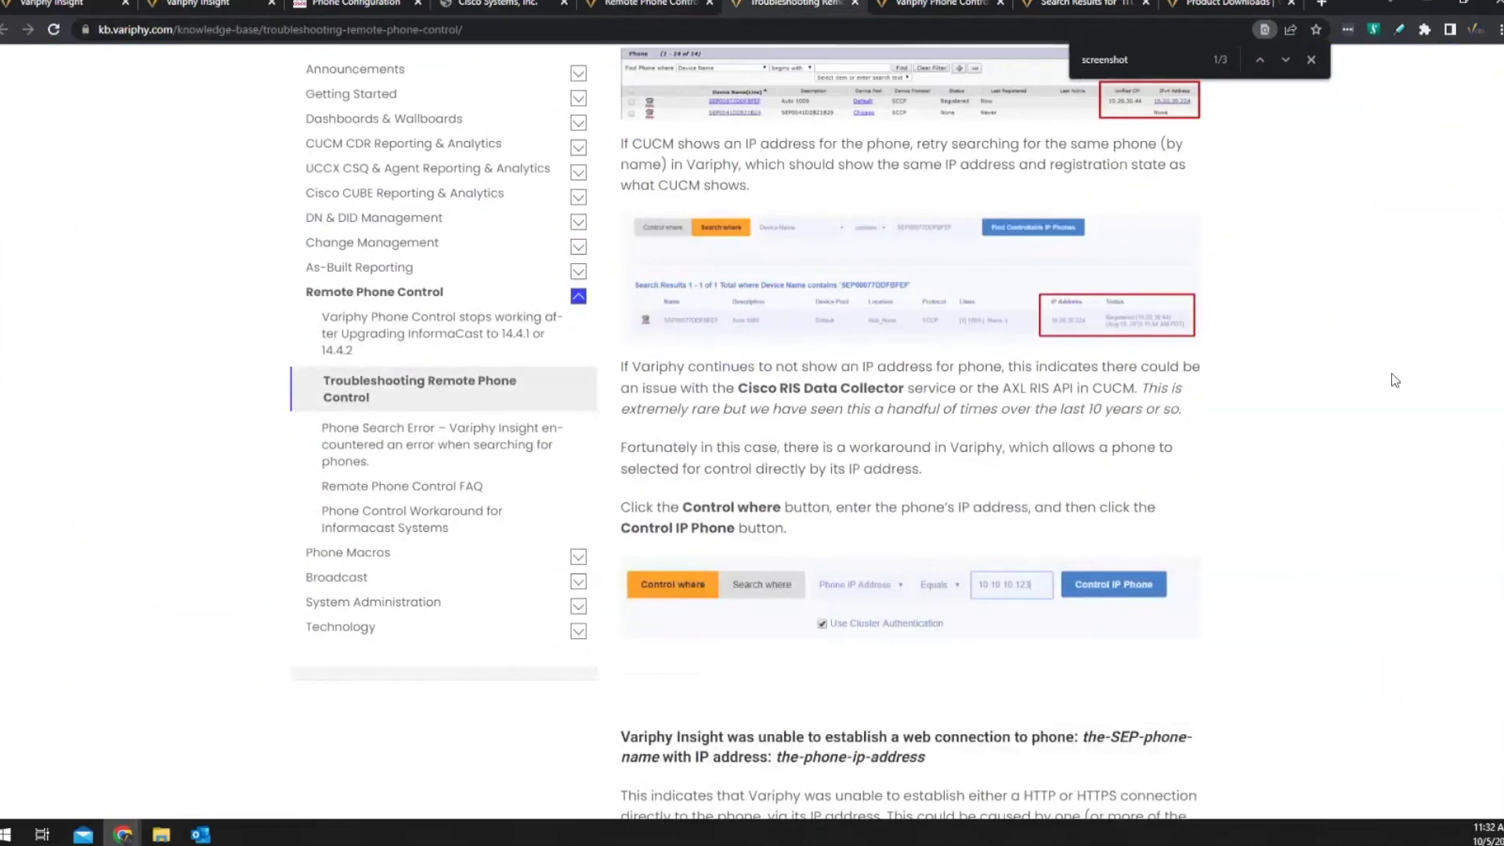
pyautogui.scroll(4, 1395, 381)
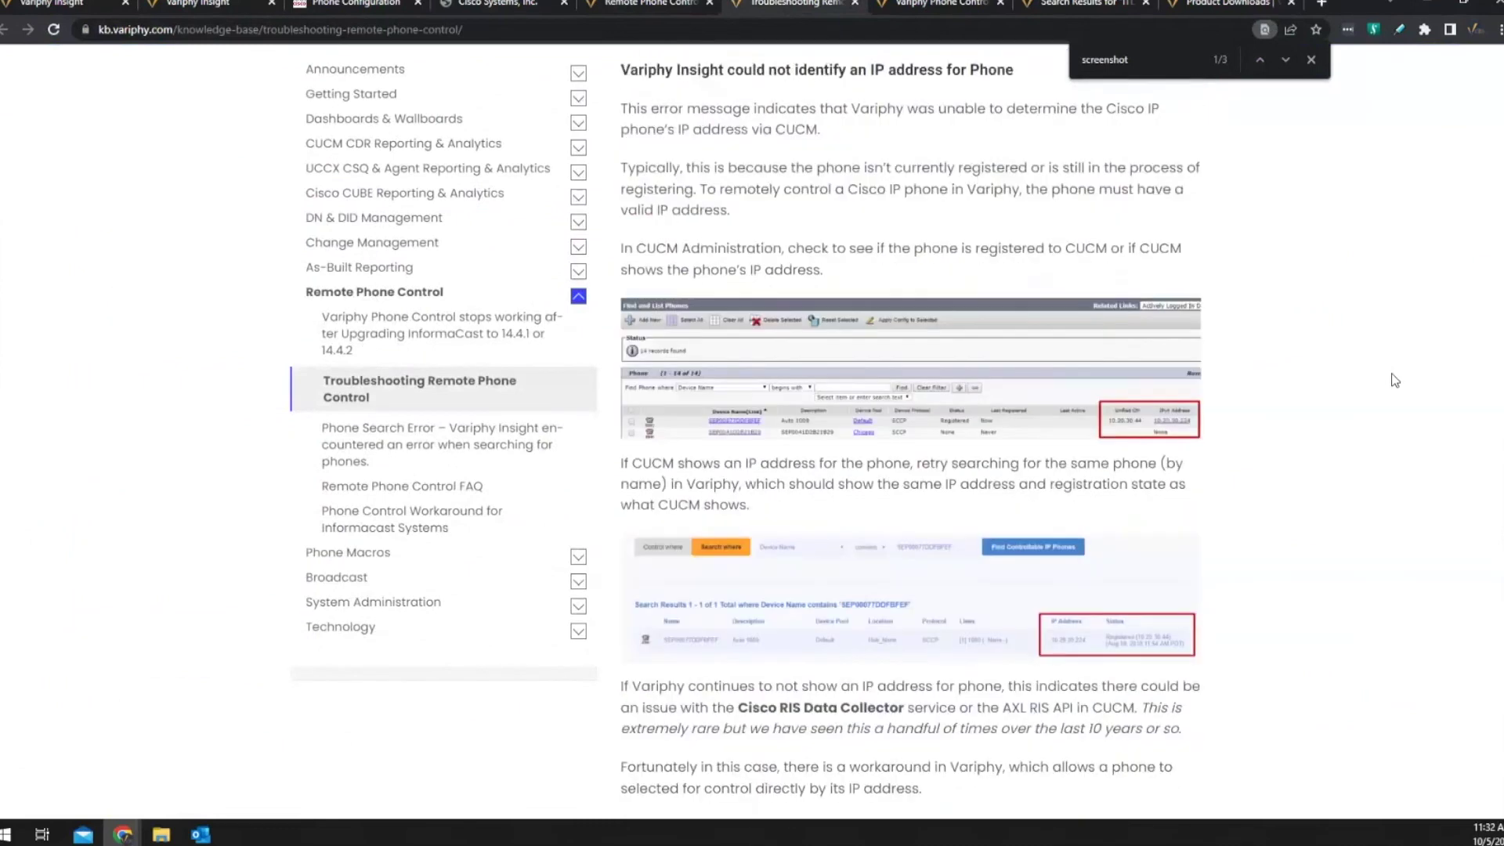
pyautogui.scroll(7, 1395, 381)
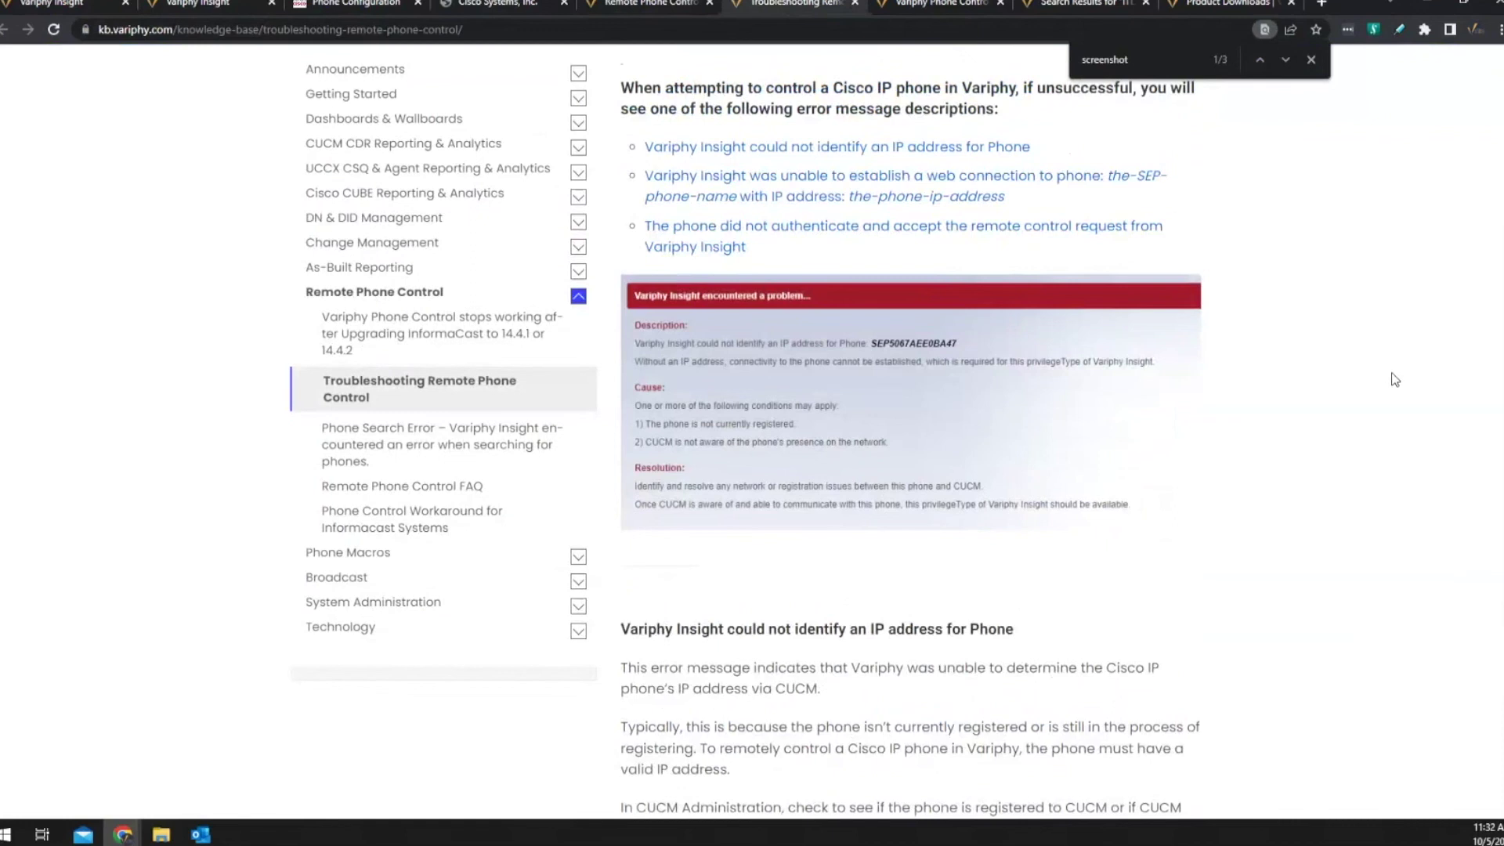
# Step: Read through the troubleshooting article's Web Access, device association and Authentication URL guidance down to its end
pyautogui.scroll(-16, 1395, 381)
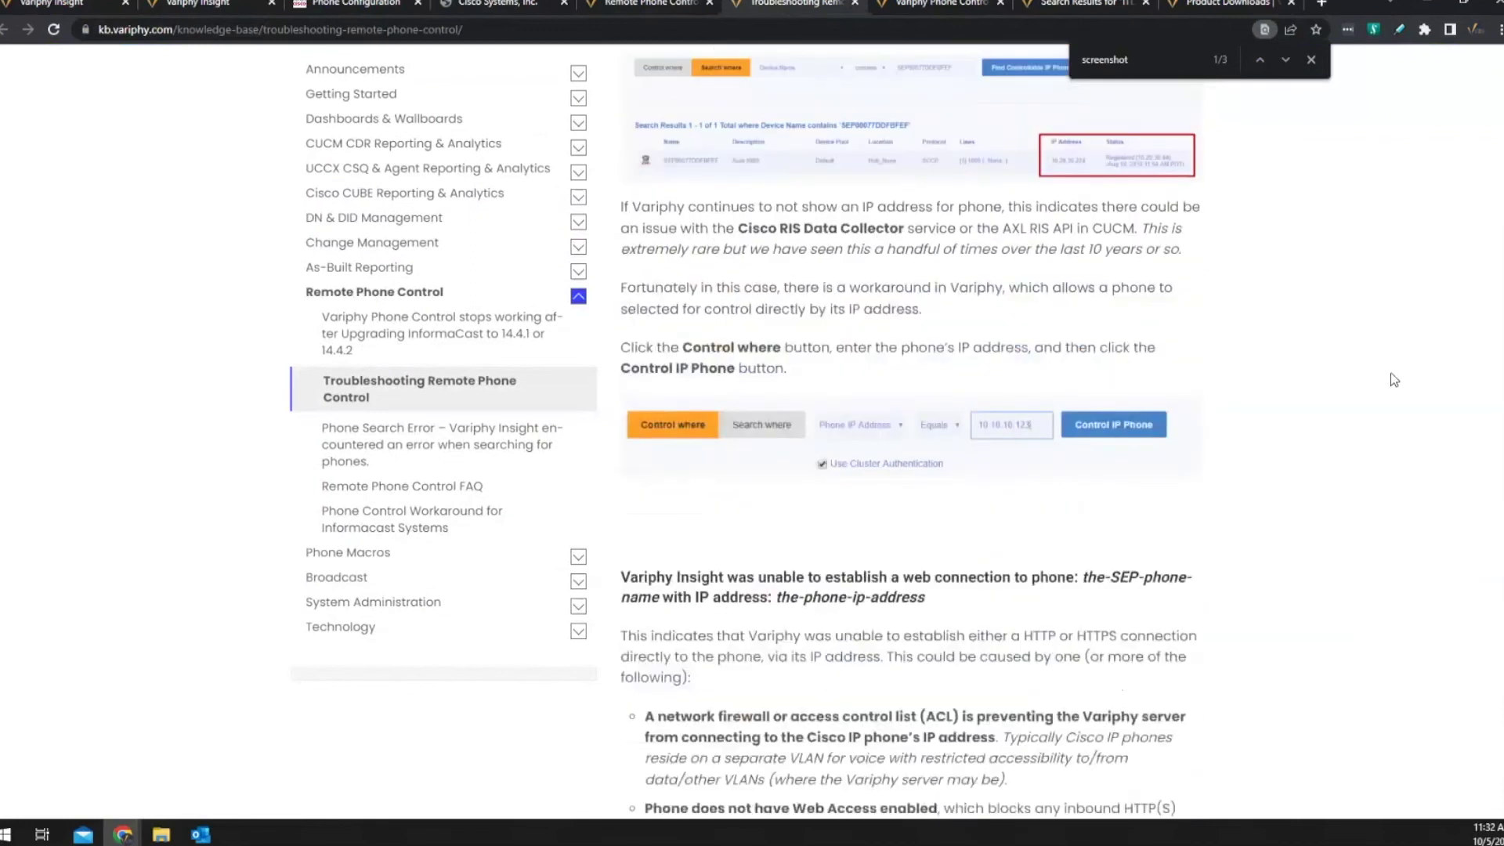
pyautogui.scroll(-2, 1394, 380)
pyautogui.scroll(-8, 1394, 379)
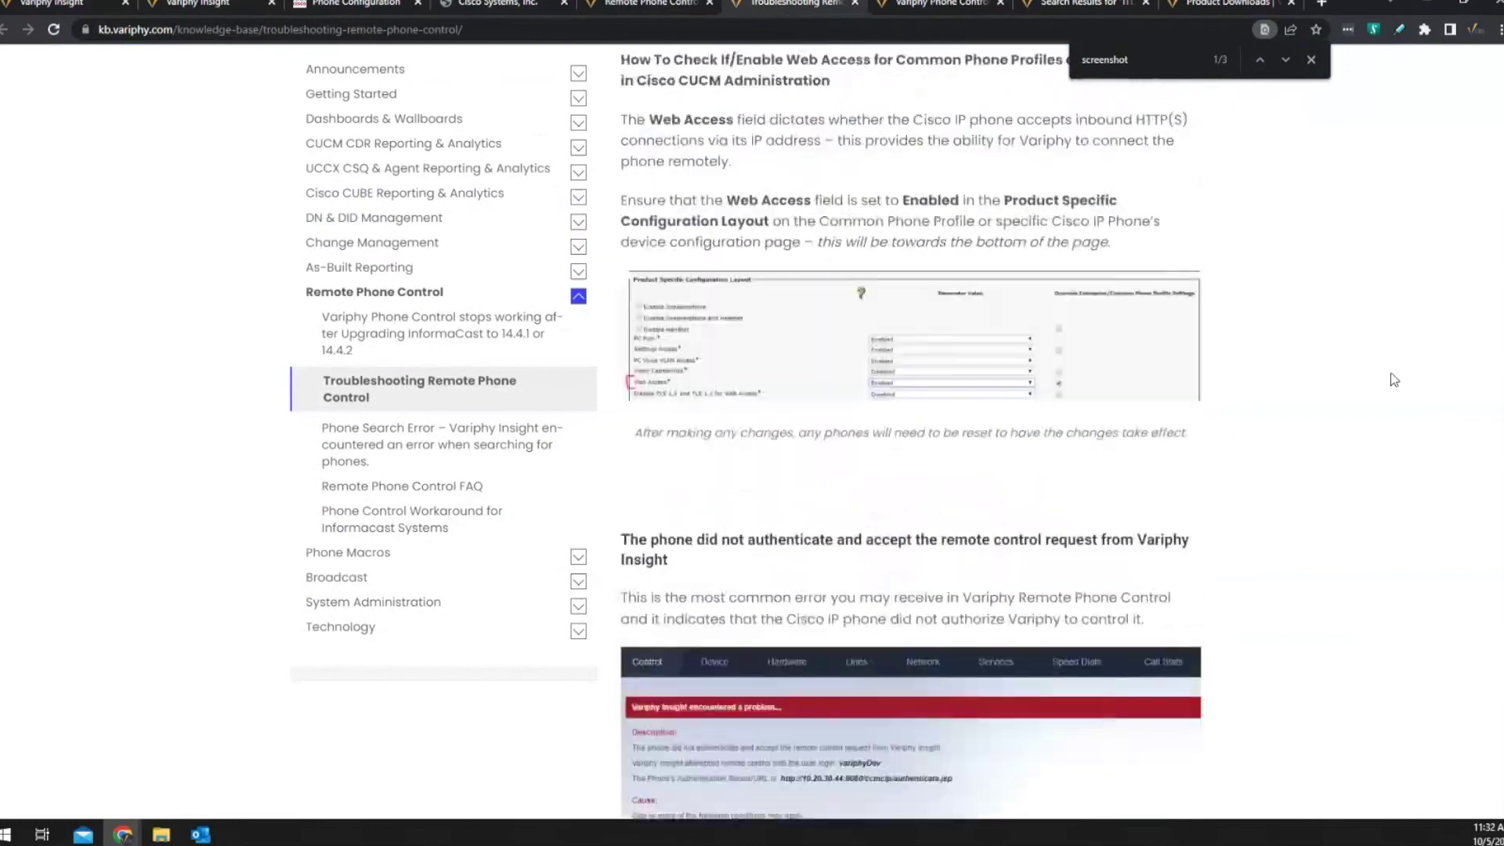
pyautogui.scroll(-10, 1393, 379)
pyautogui.scroll(-20, 1394, 380)
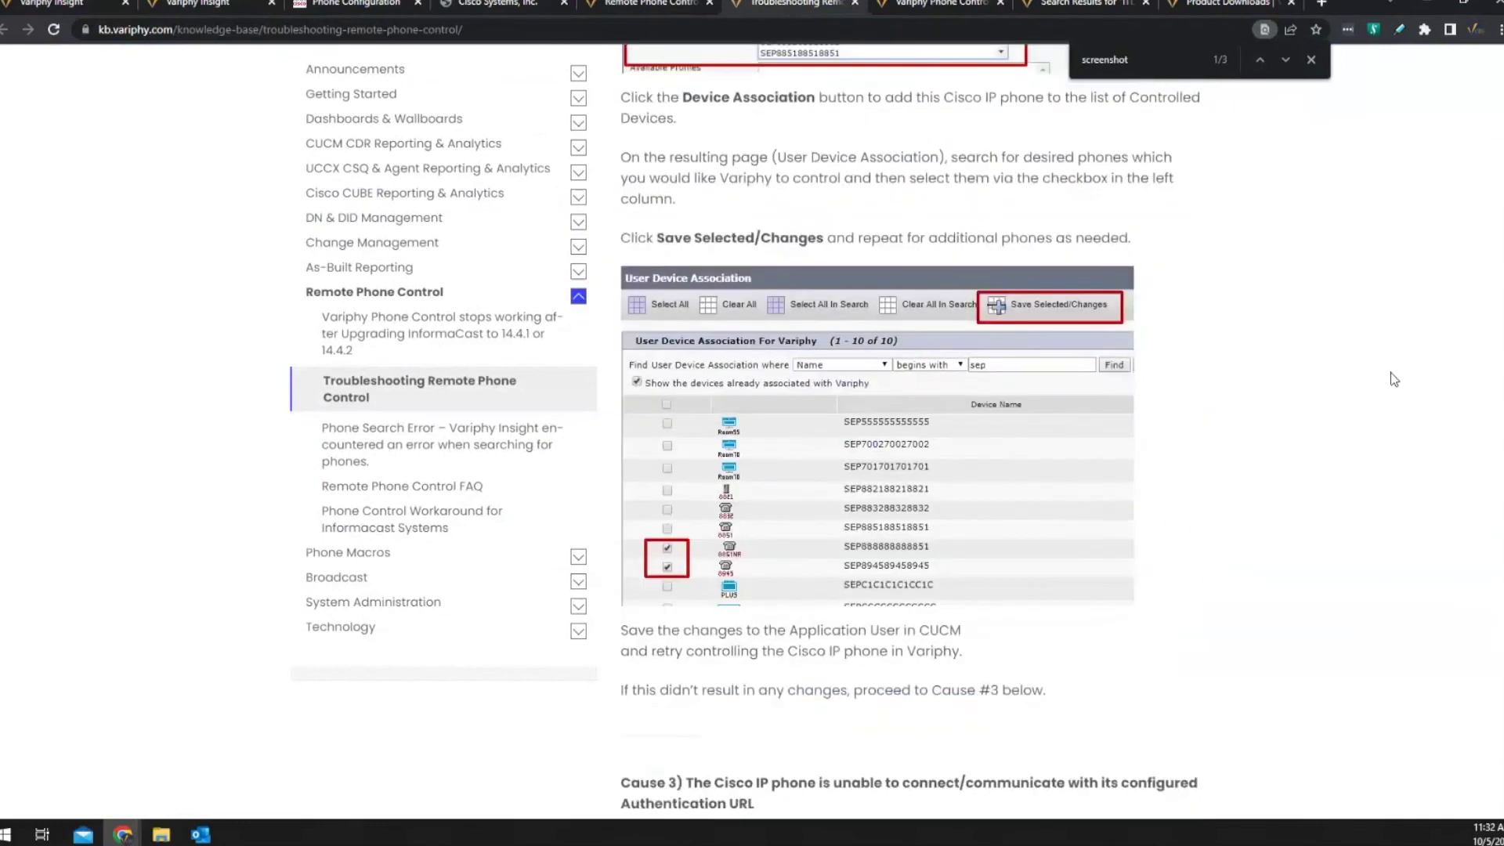
pyautogui.scroll(-19, 1394, 380)
pyautogui.scroll(-20, 1394, 380)
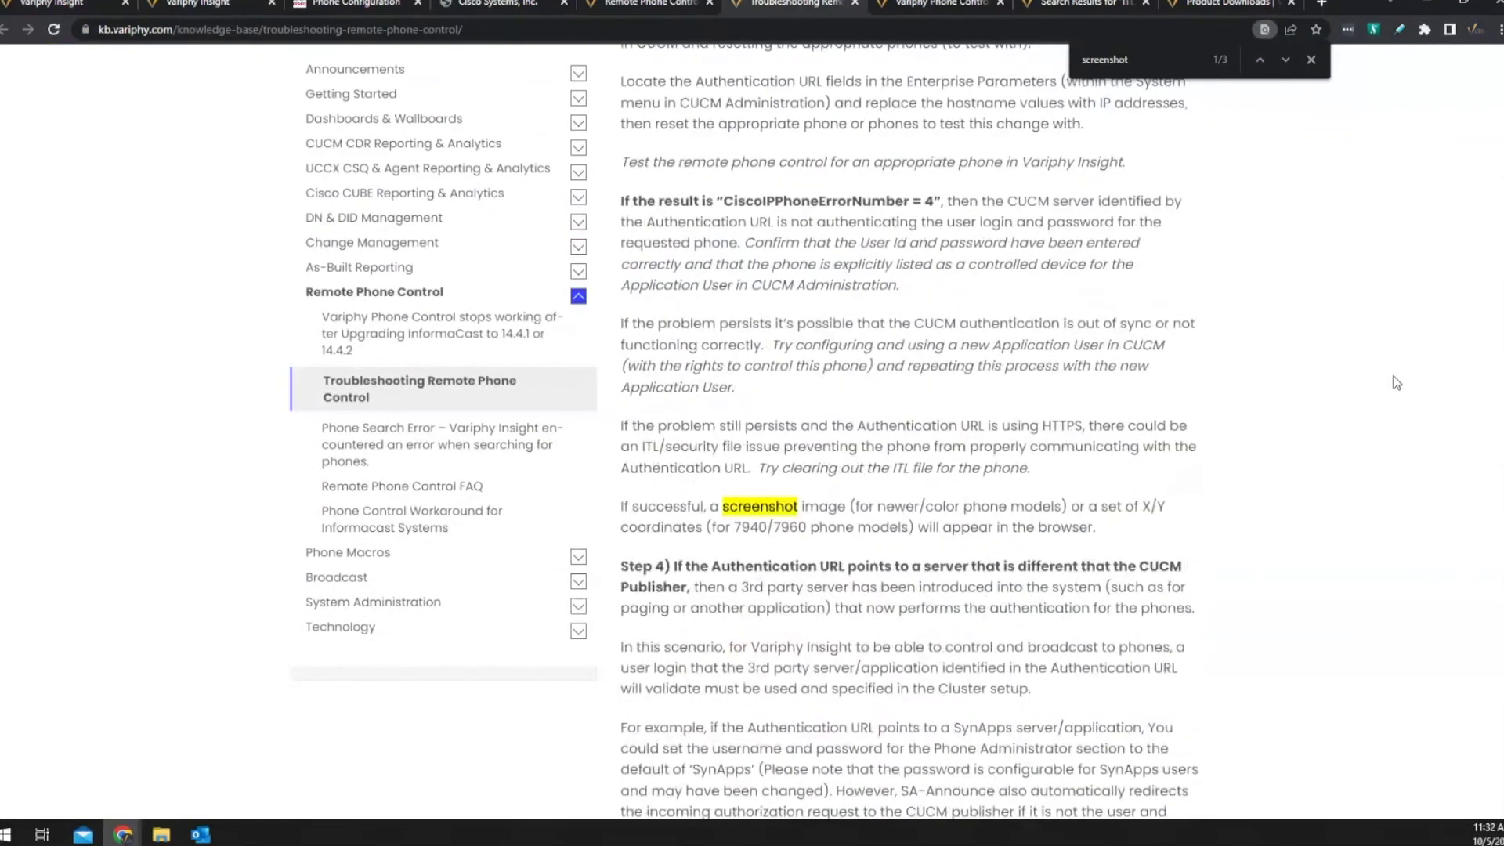
pyautogui.scroll(-9, 1396, 382)
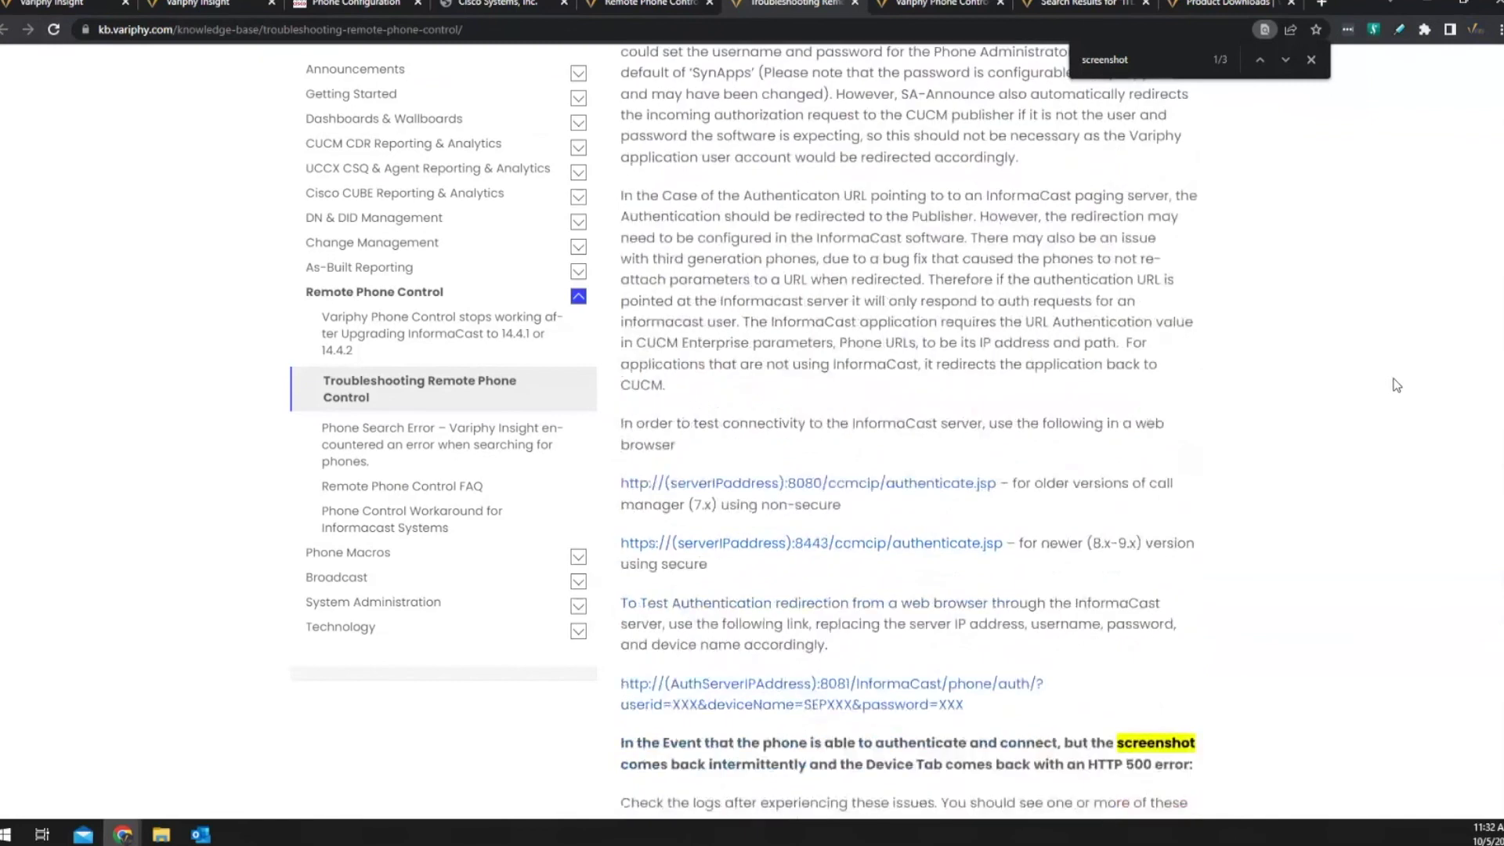
pyautogui.scroll(-20, 1396, 384)
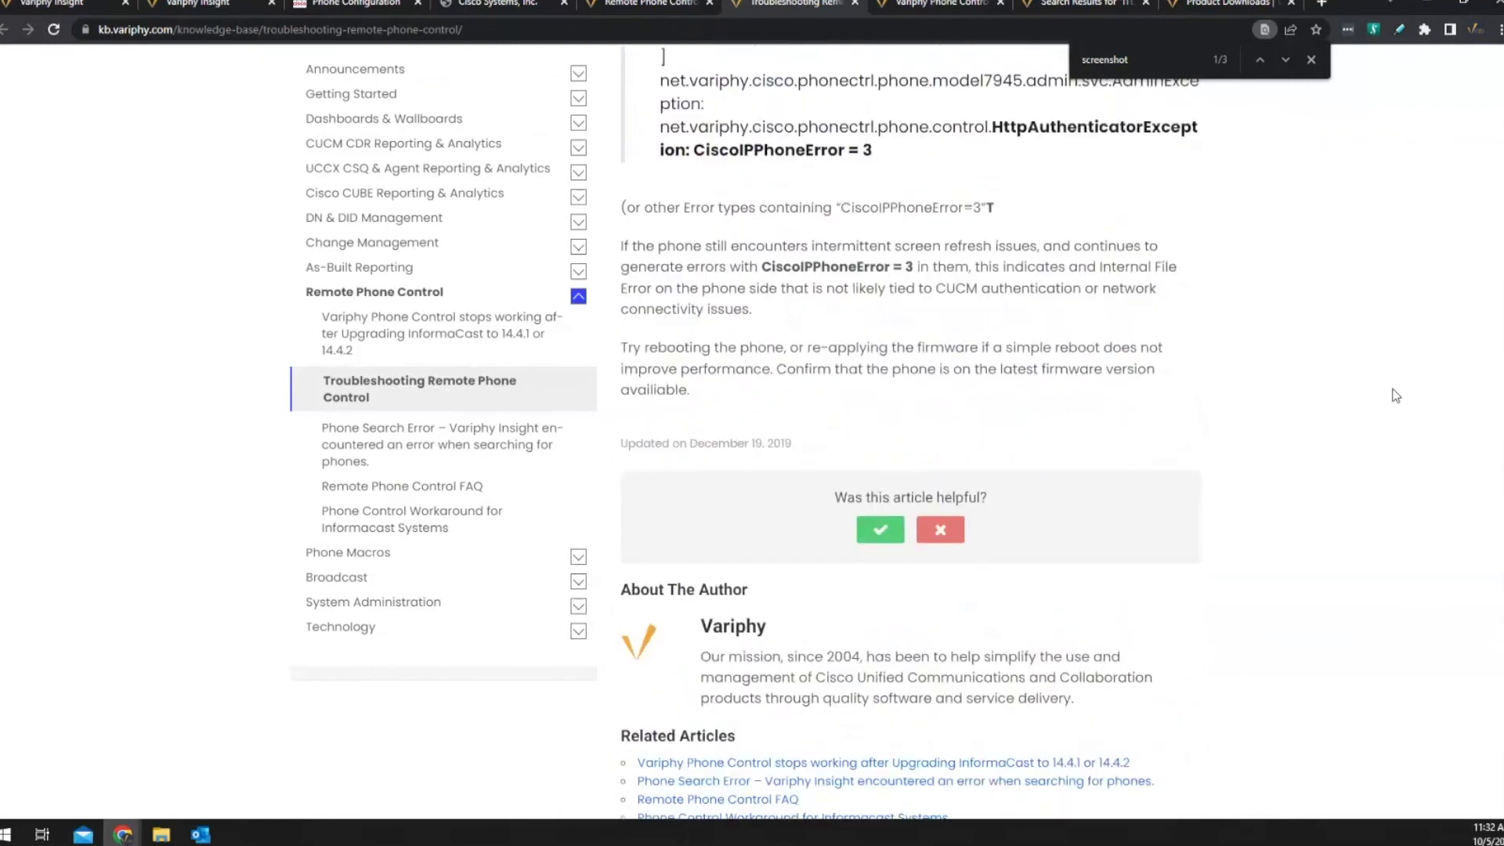
# Step: Examine the article's log errors for intermittent screenshots, its InformaCast connectivity tests and the Step 4 guidance on third-party authentication servers
pyautogui.scroll(4, 1395, 395)
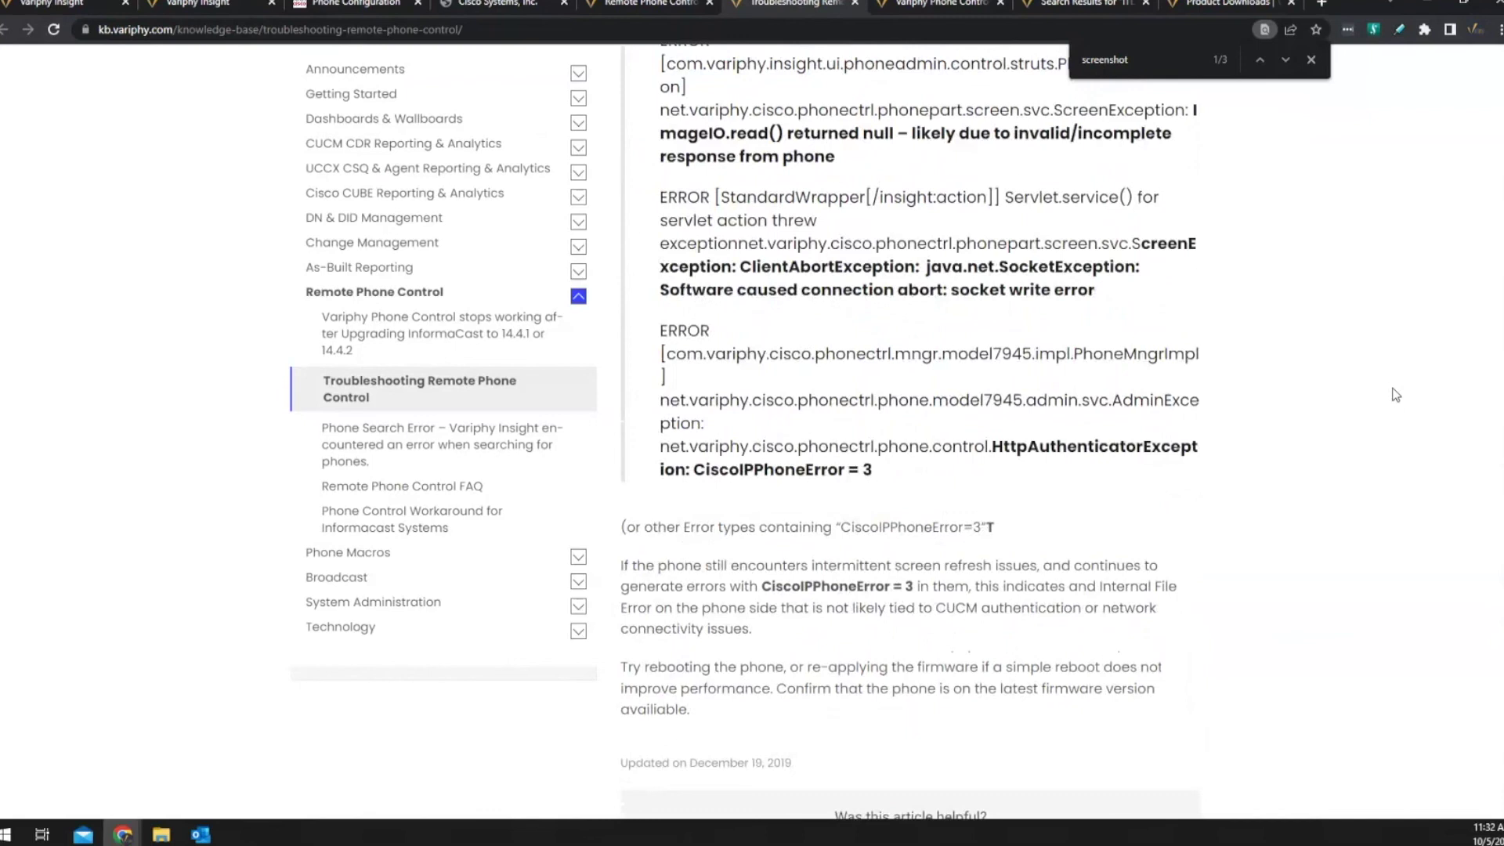
pyautogui.scroll(1, 1395, 394)
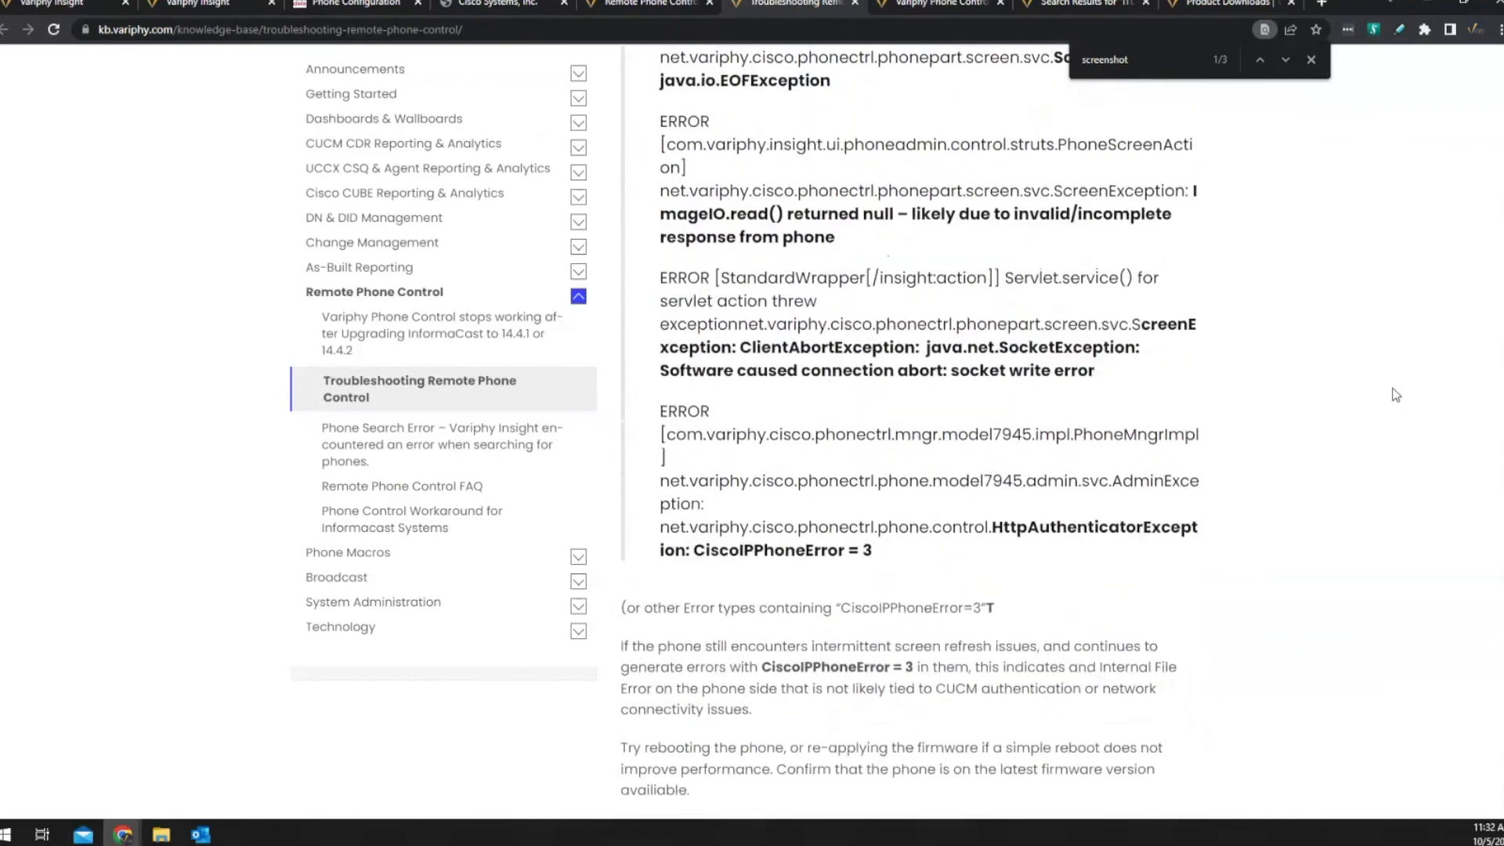
pyautogui.scroll(1, 1395, 395)
pyautogui.scroll(2, 1155, 345)
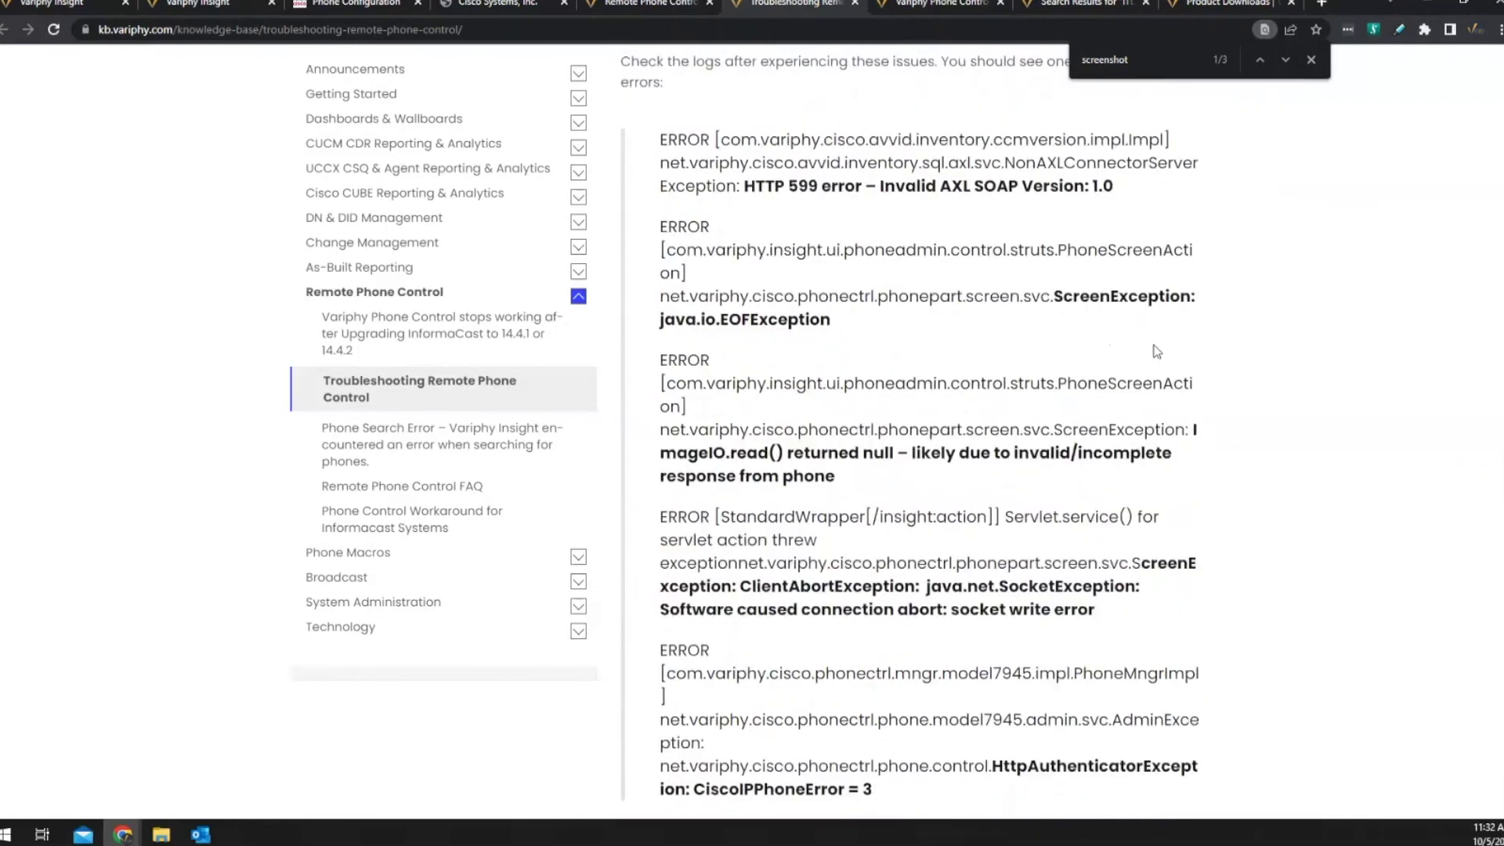
pyautogui.scroll(-1, 1249, 622)
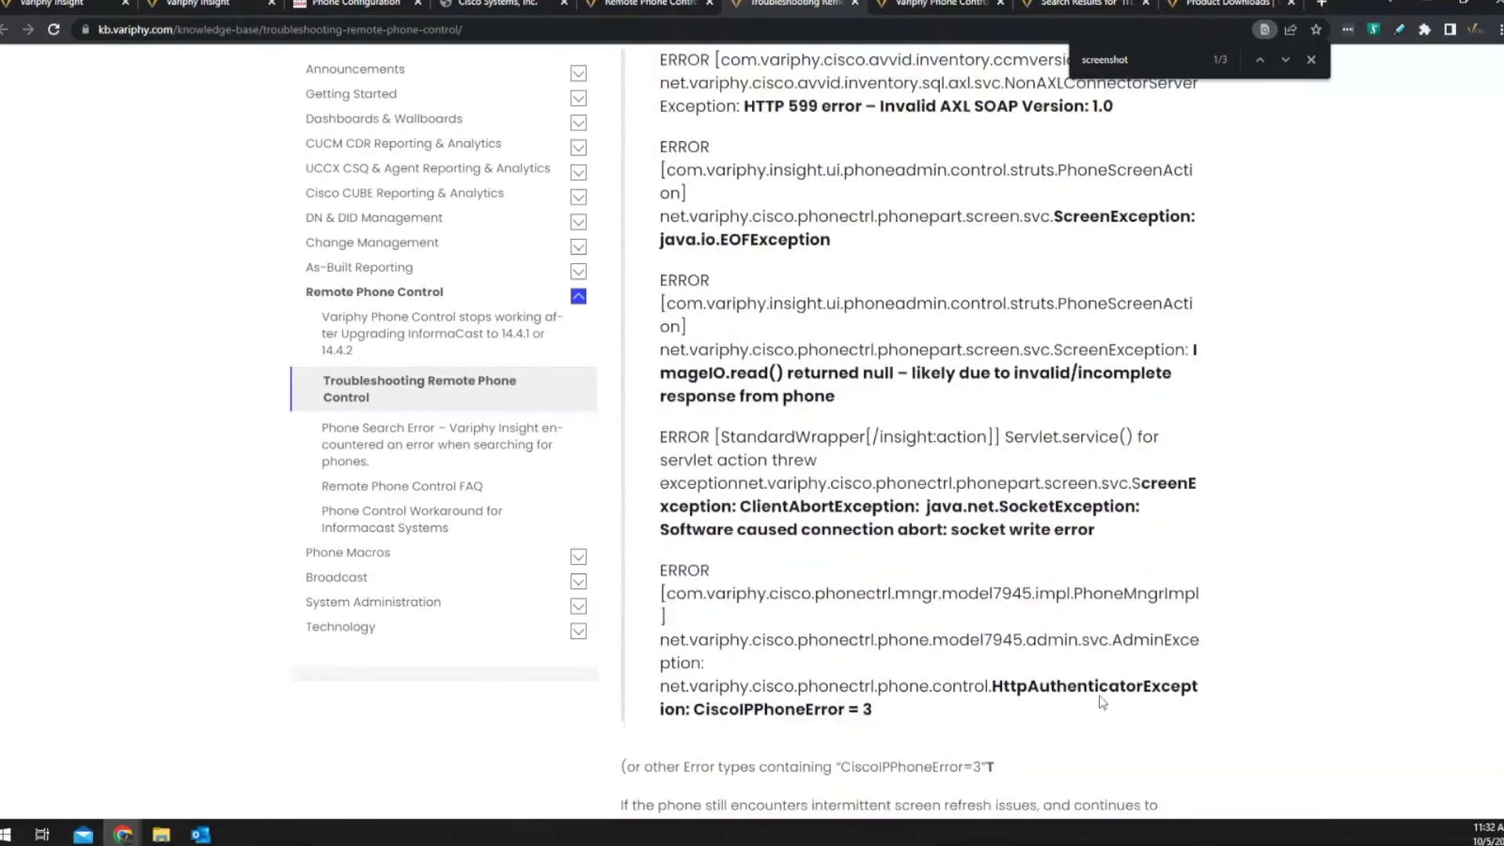
pyautogui.scroll(2, 1099, 547)
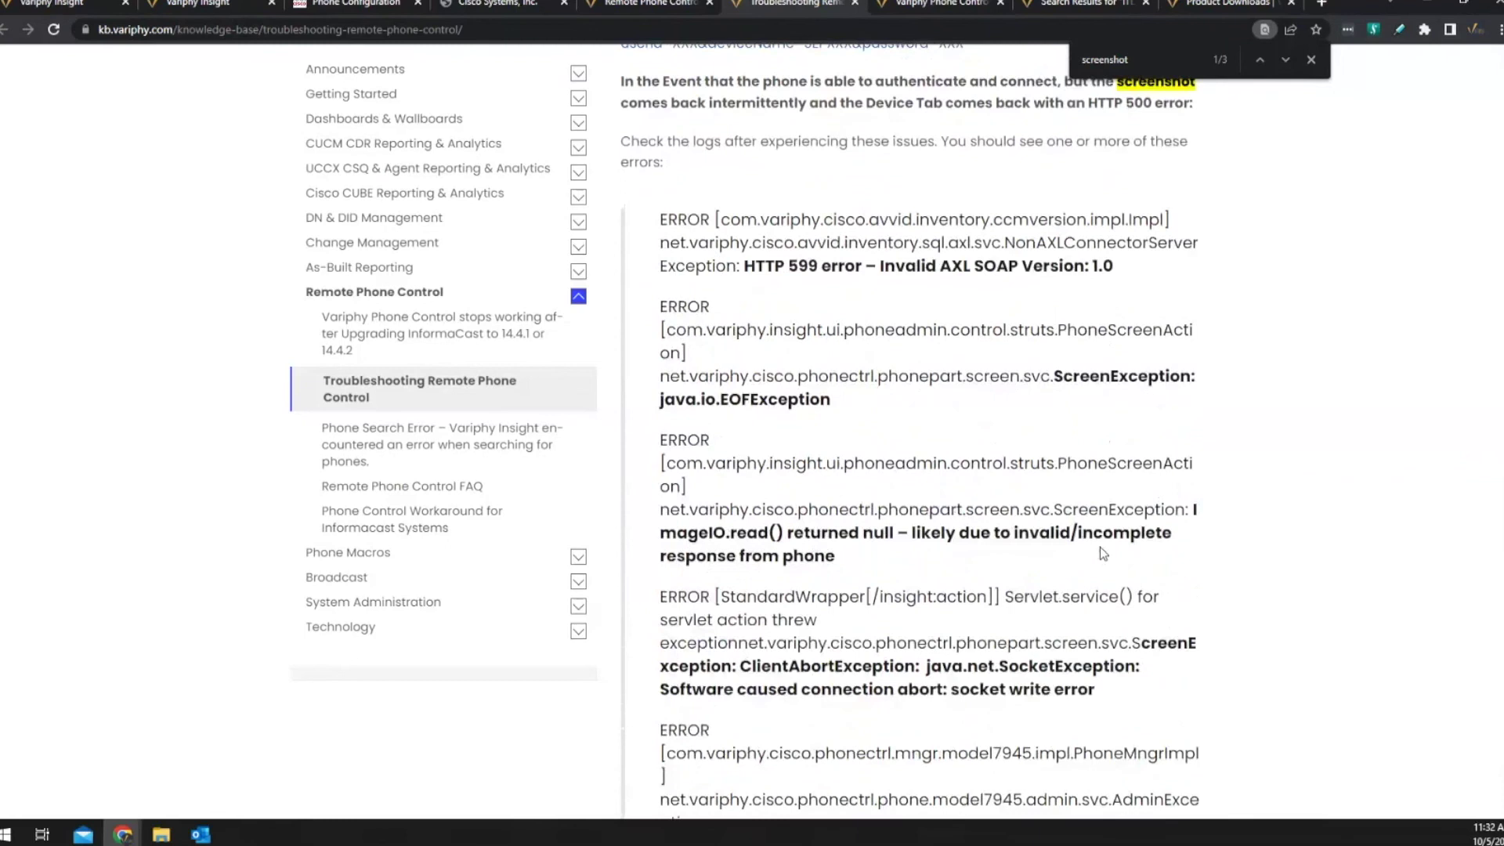
pyautogui.scroll(4, 1100, 547)
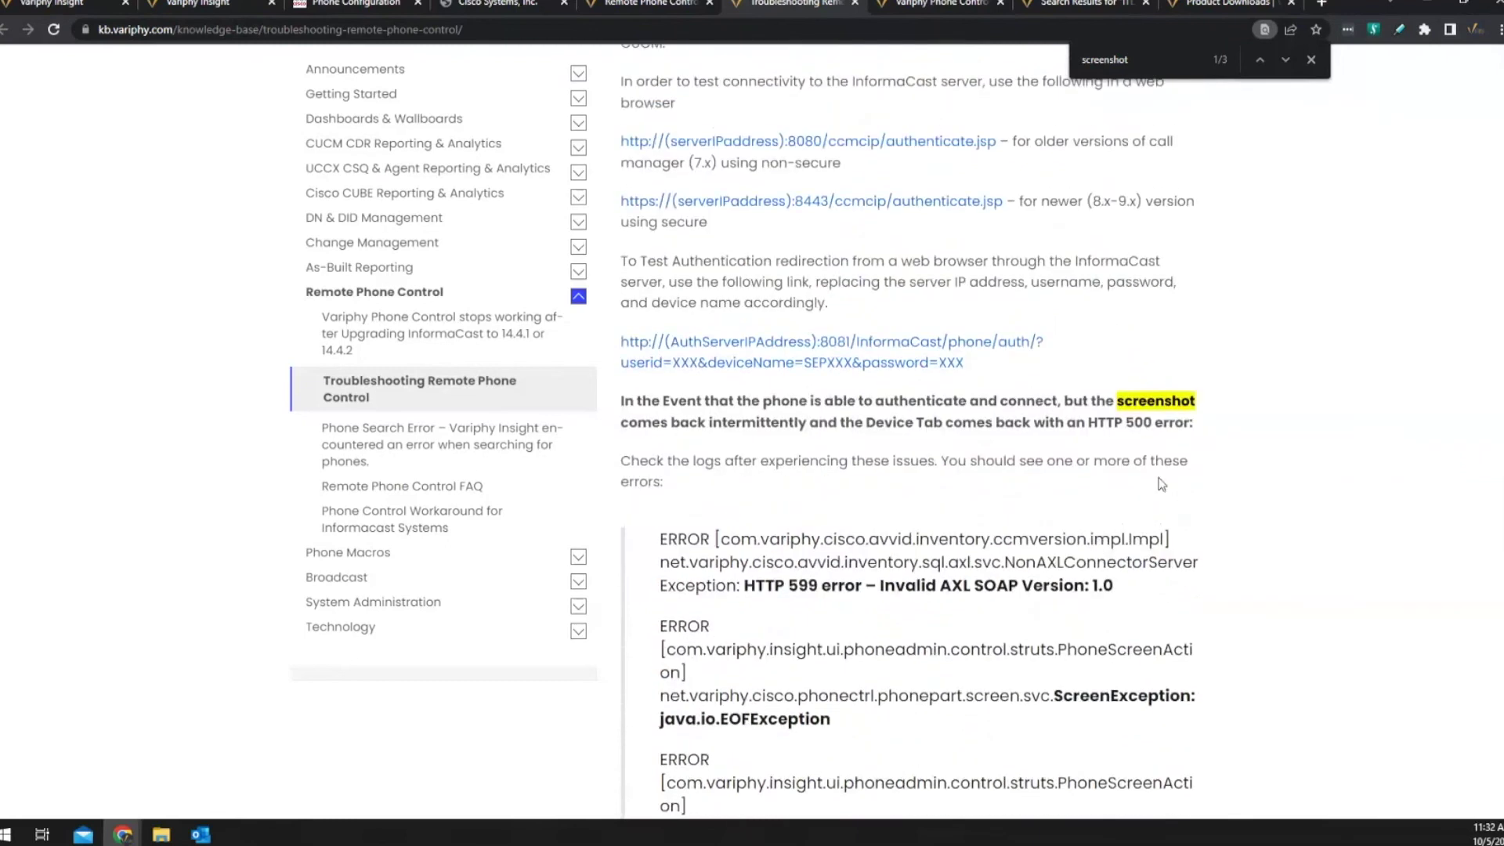
pyautogui.scroll(4, 1292, 396)
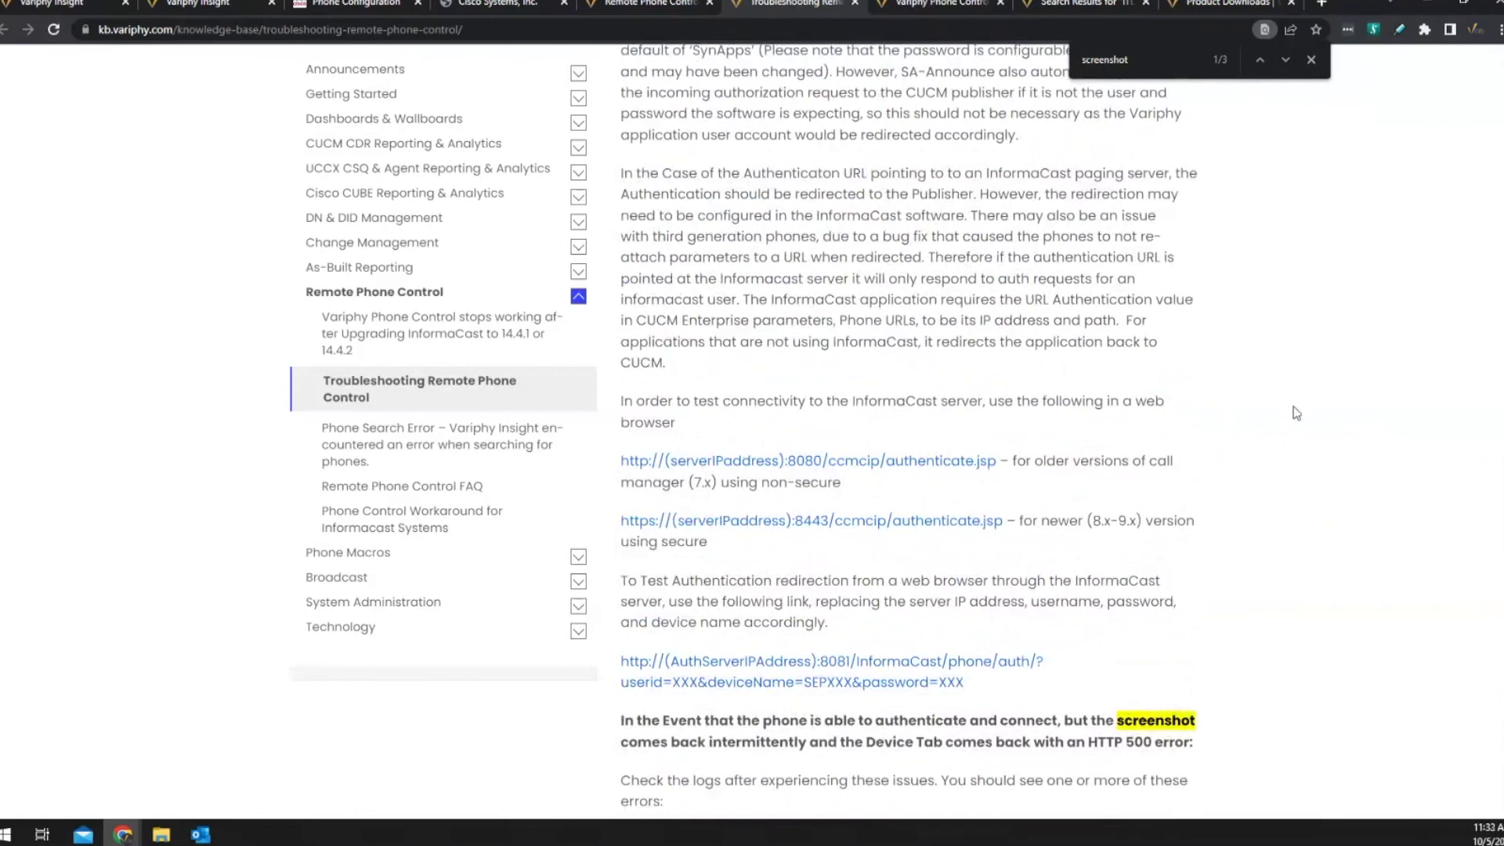
pyautogui.scroll(7, 1296, 415)
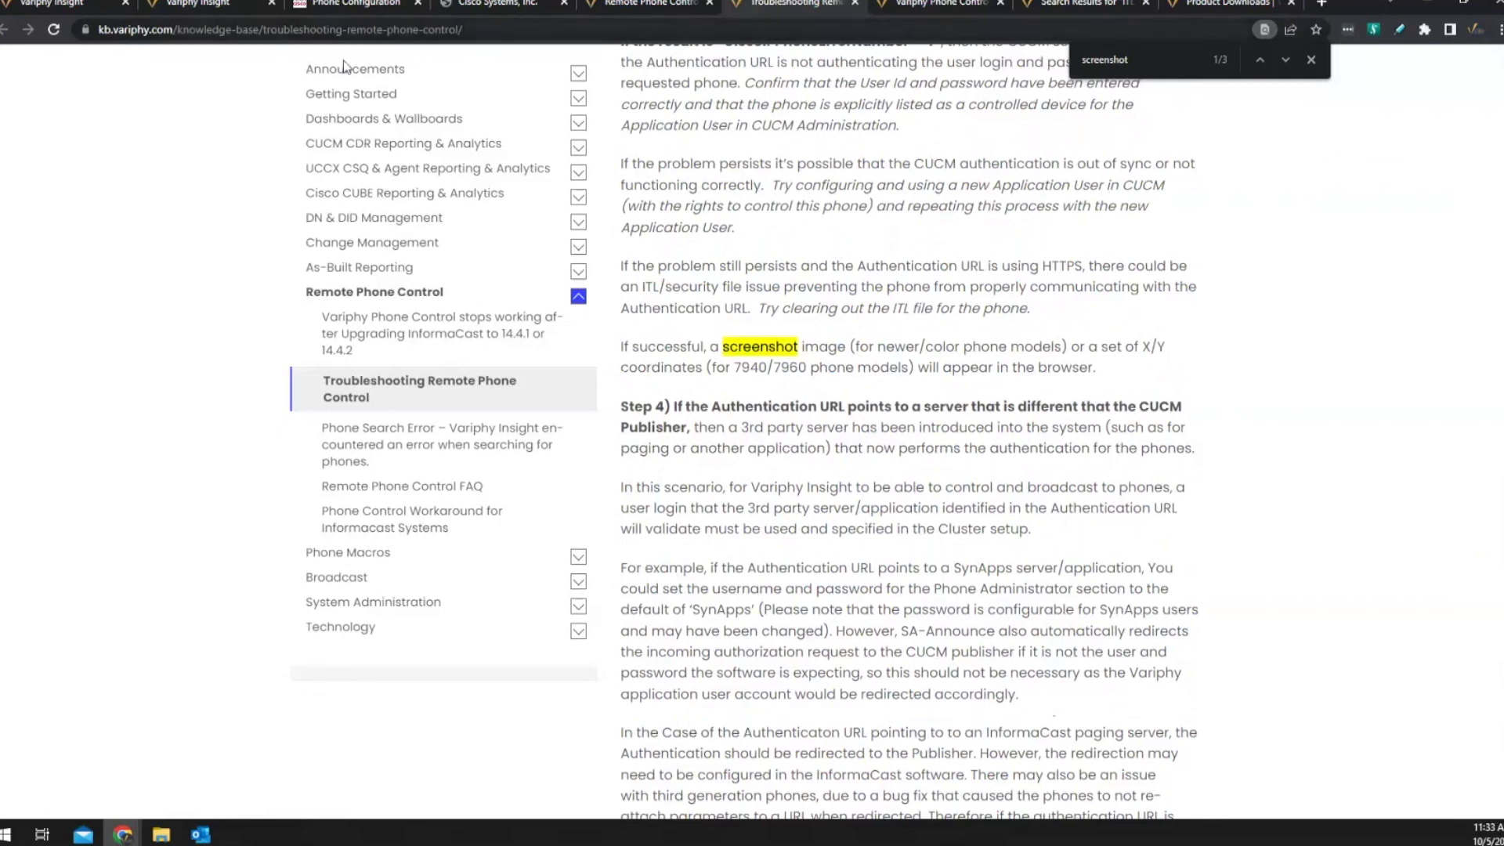
# Step: Return to the phone macro configuration in Variphy Insight and open the macro import form for multiple phone macros from a .zip file
pyautogui.click(72, 4)
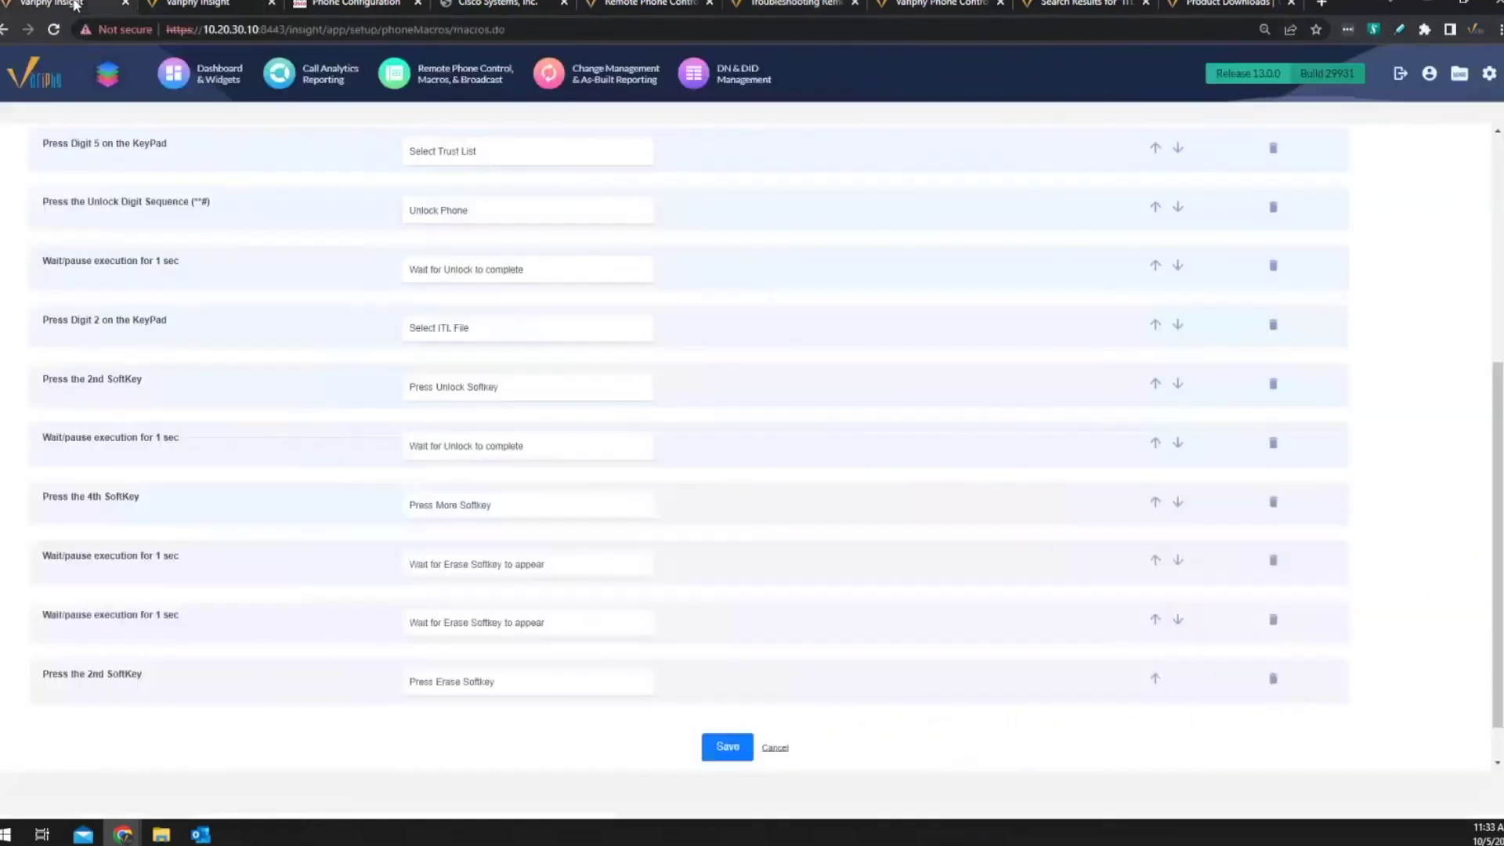
pyautogui.scroll(5, 1354, 350)
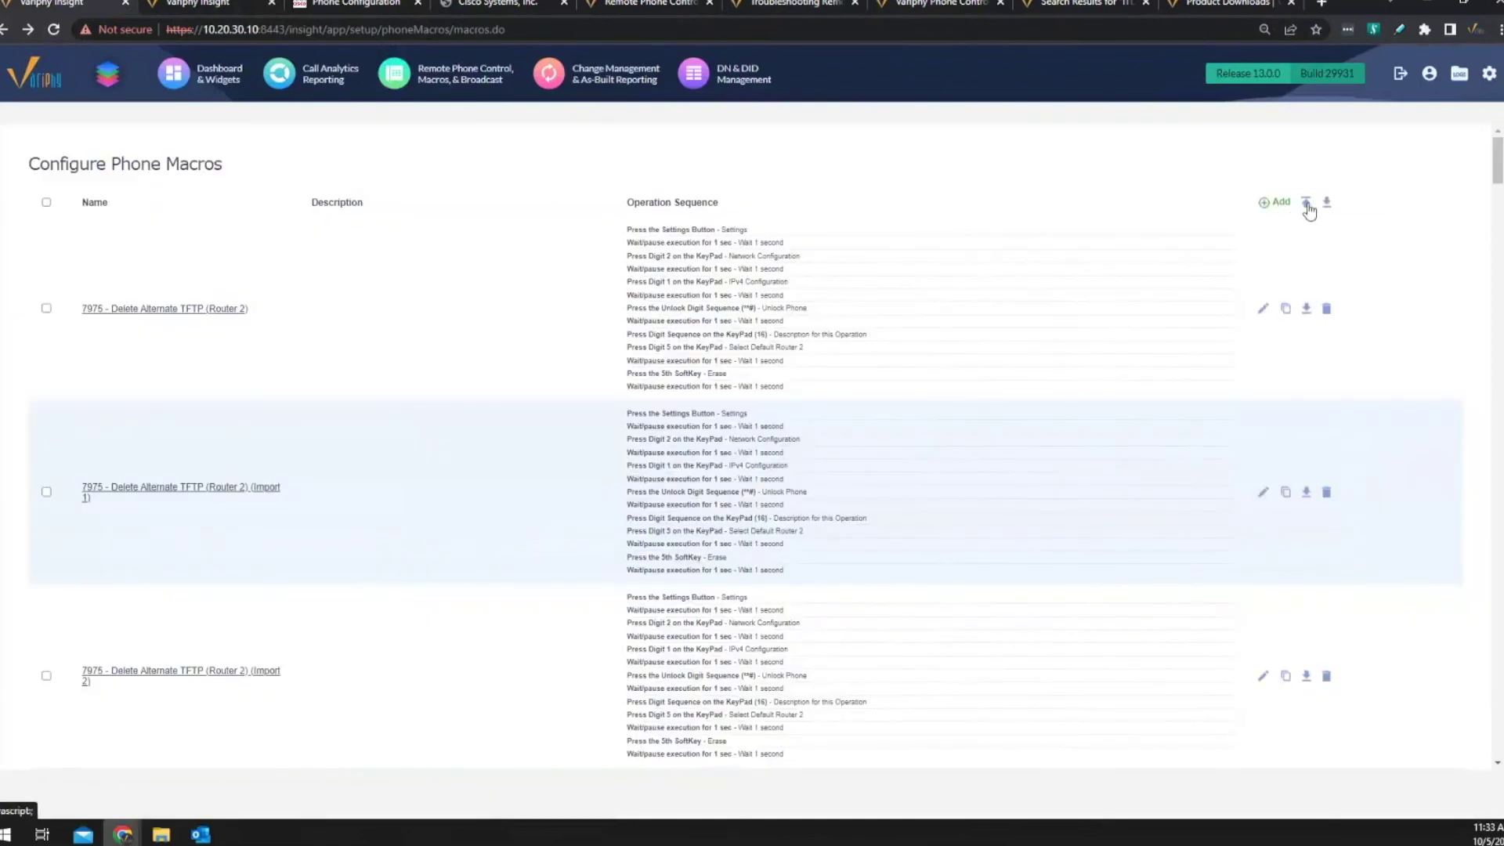
pyautogui.click(1306, 204)
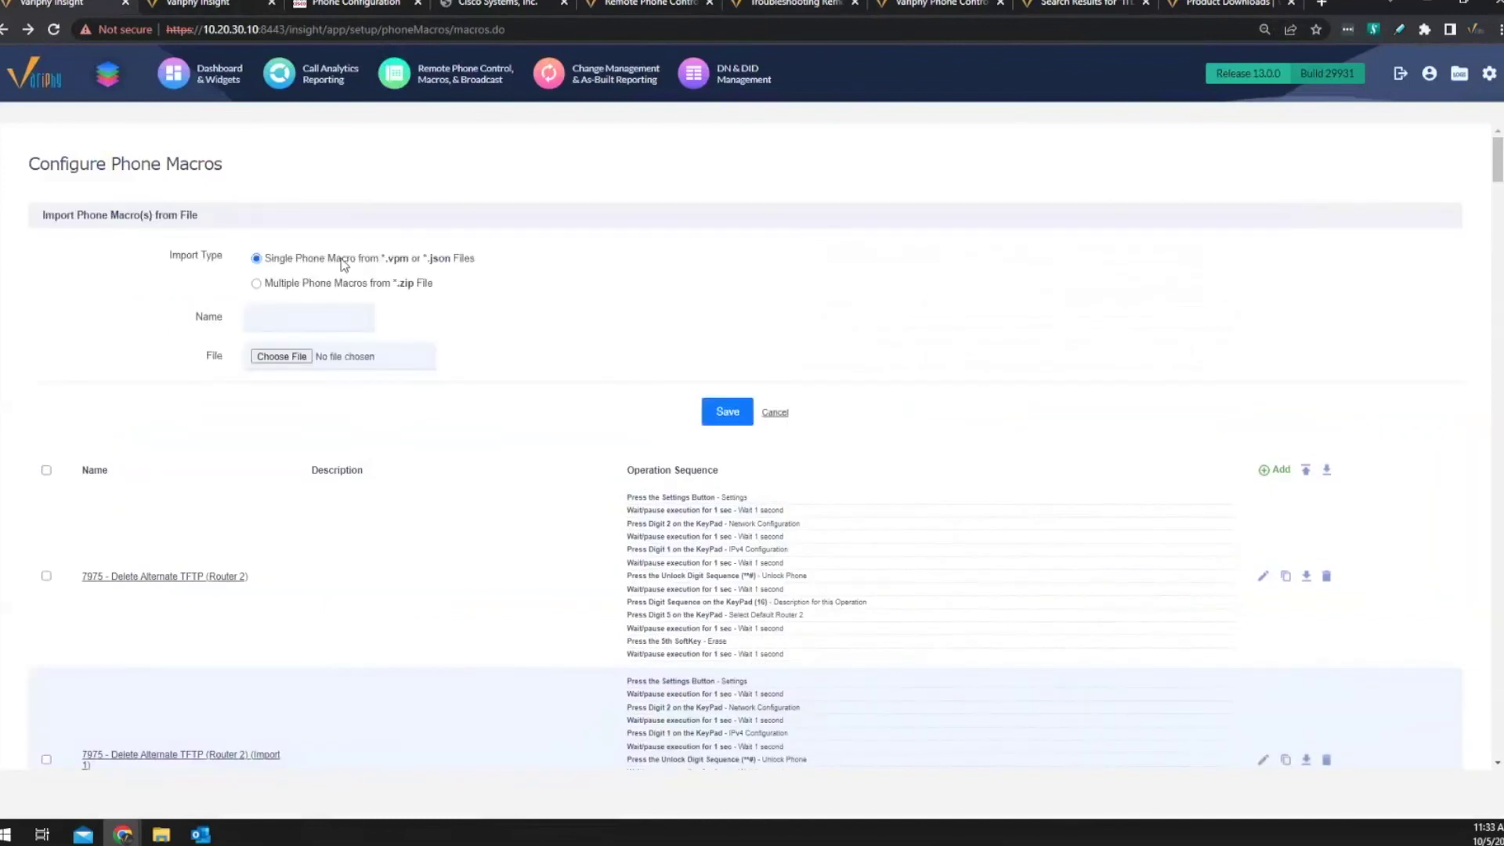
pyautogui.click(256, 284)
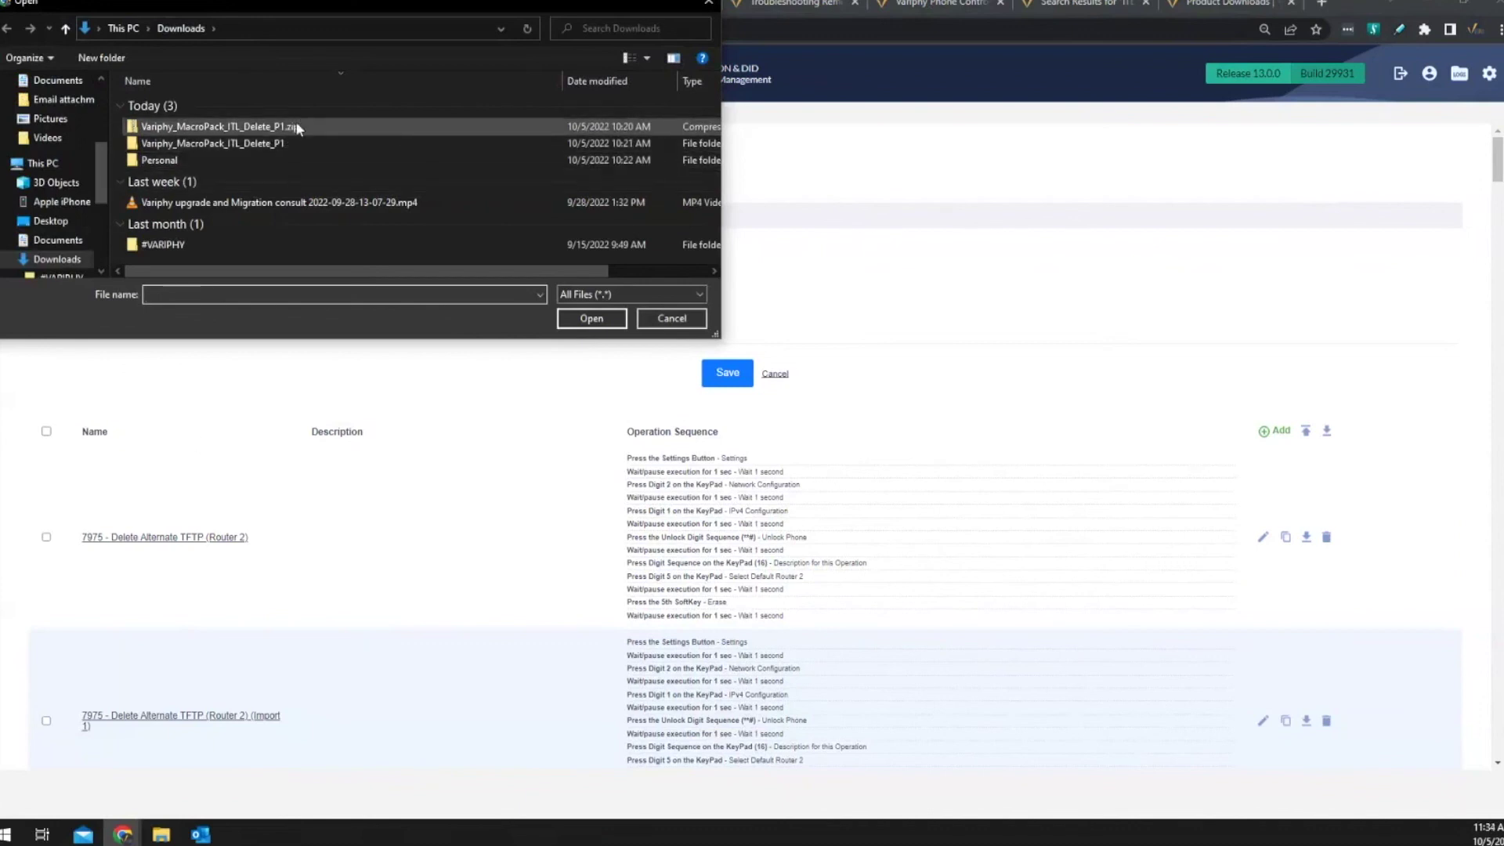
# Step: Look through the VPM files in the Variphy_MacroPack_ITL_Delete_P1 folder while choosing an import file, and leave without selecting one
pyautogui.doubleClick(273, 143)
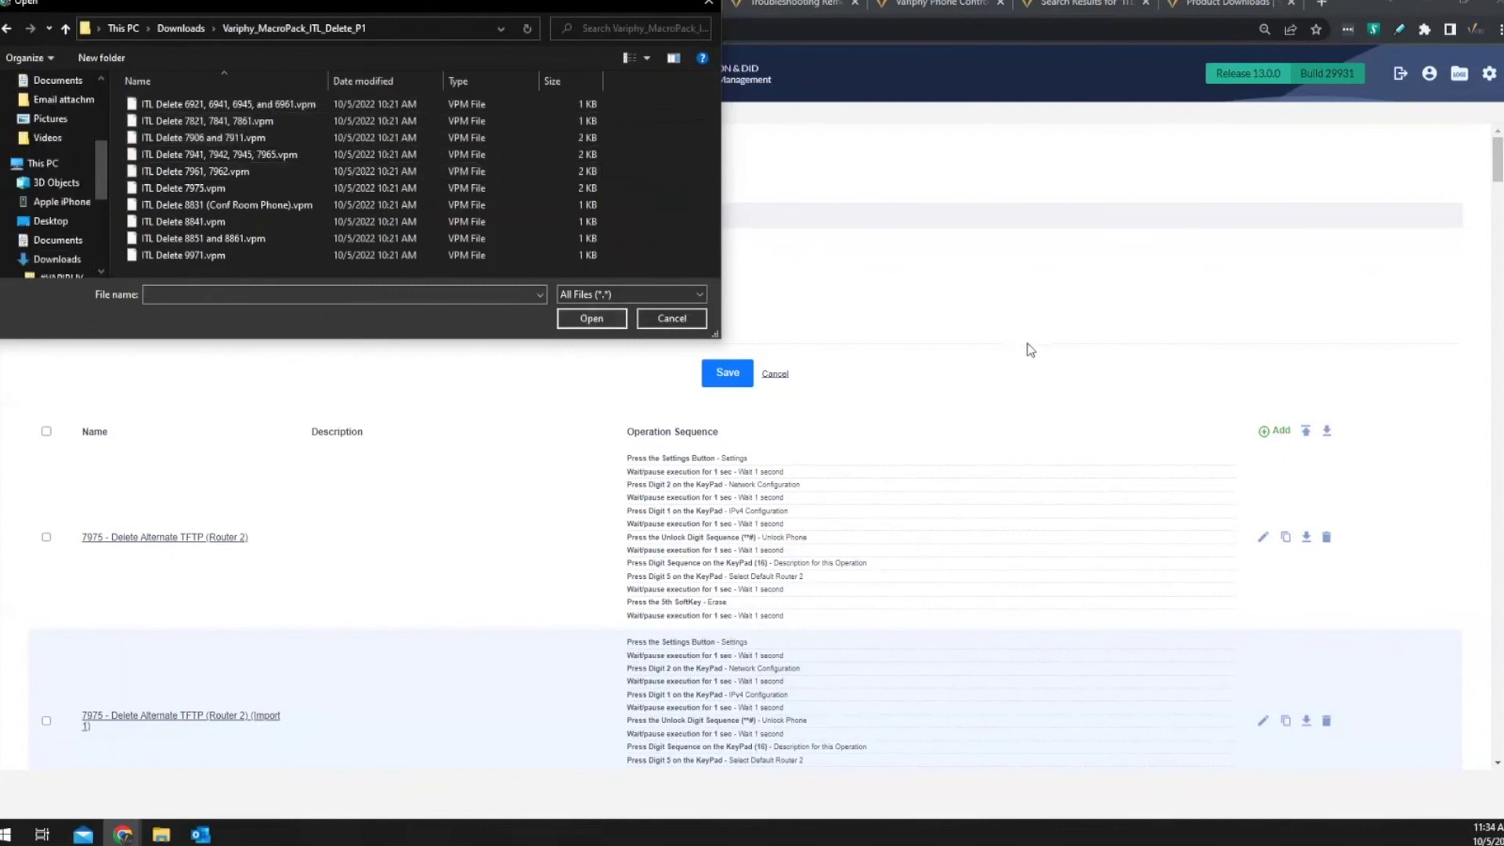
pyautogui.click(870, 389)
pyautogui.click(671, 318)
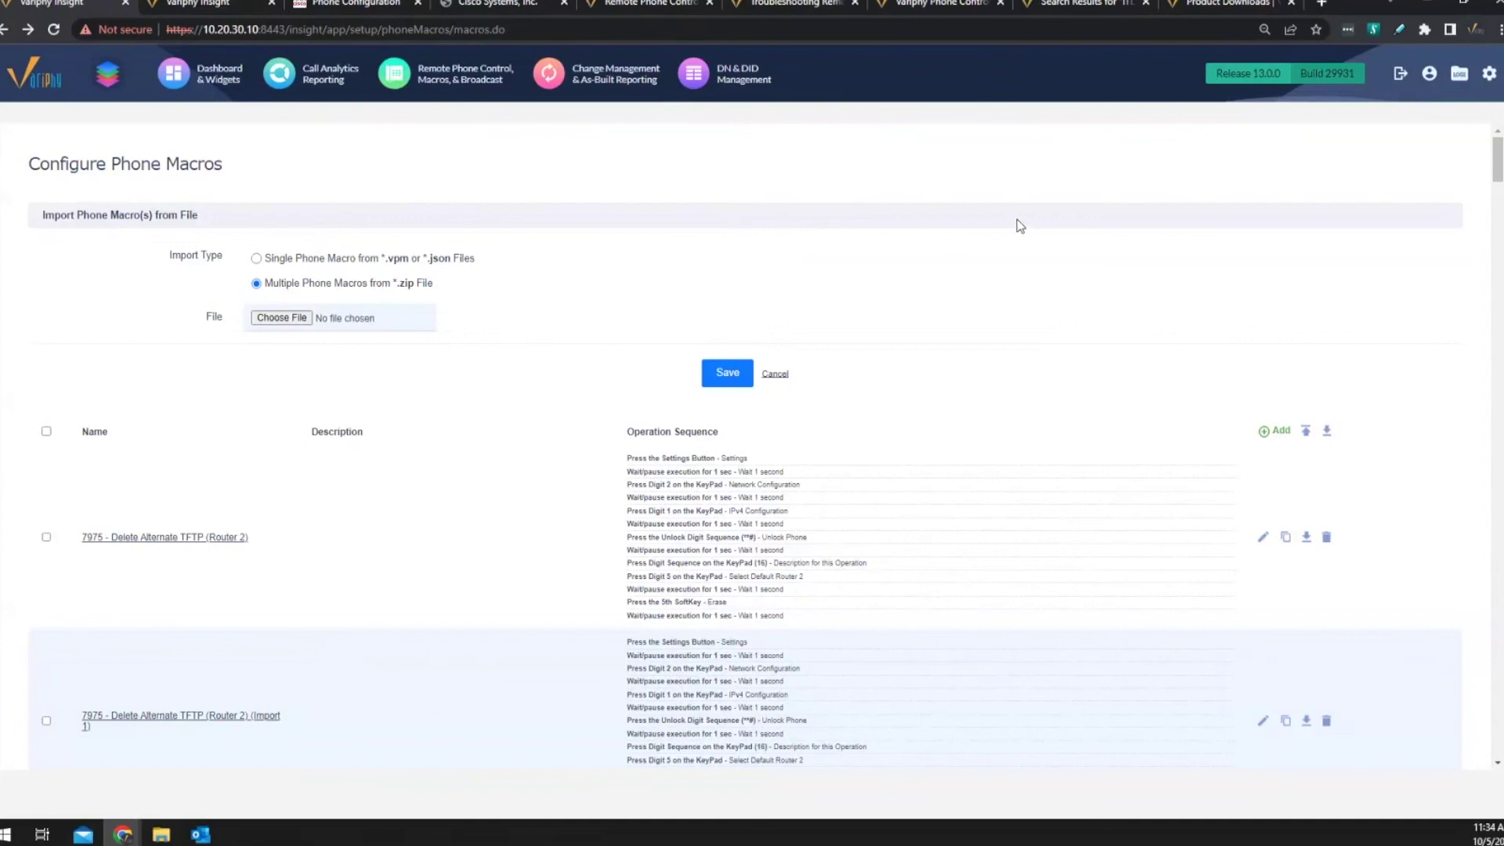
# Step: Look at the article on Phone Control stopping after InformaCast upgrades to 14.4.1 or 14.4.2, then review the knowledge base results for ITL
pyautogui.click(957, 5)
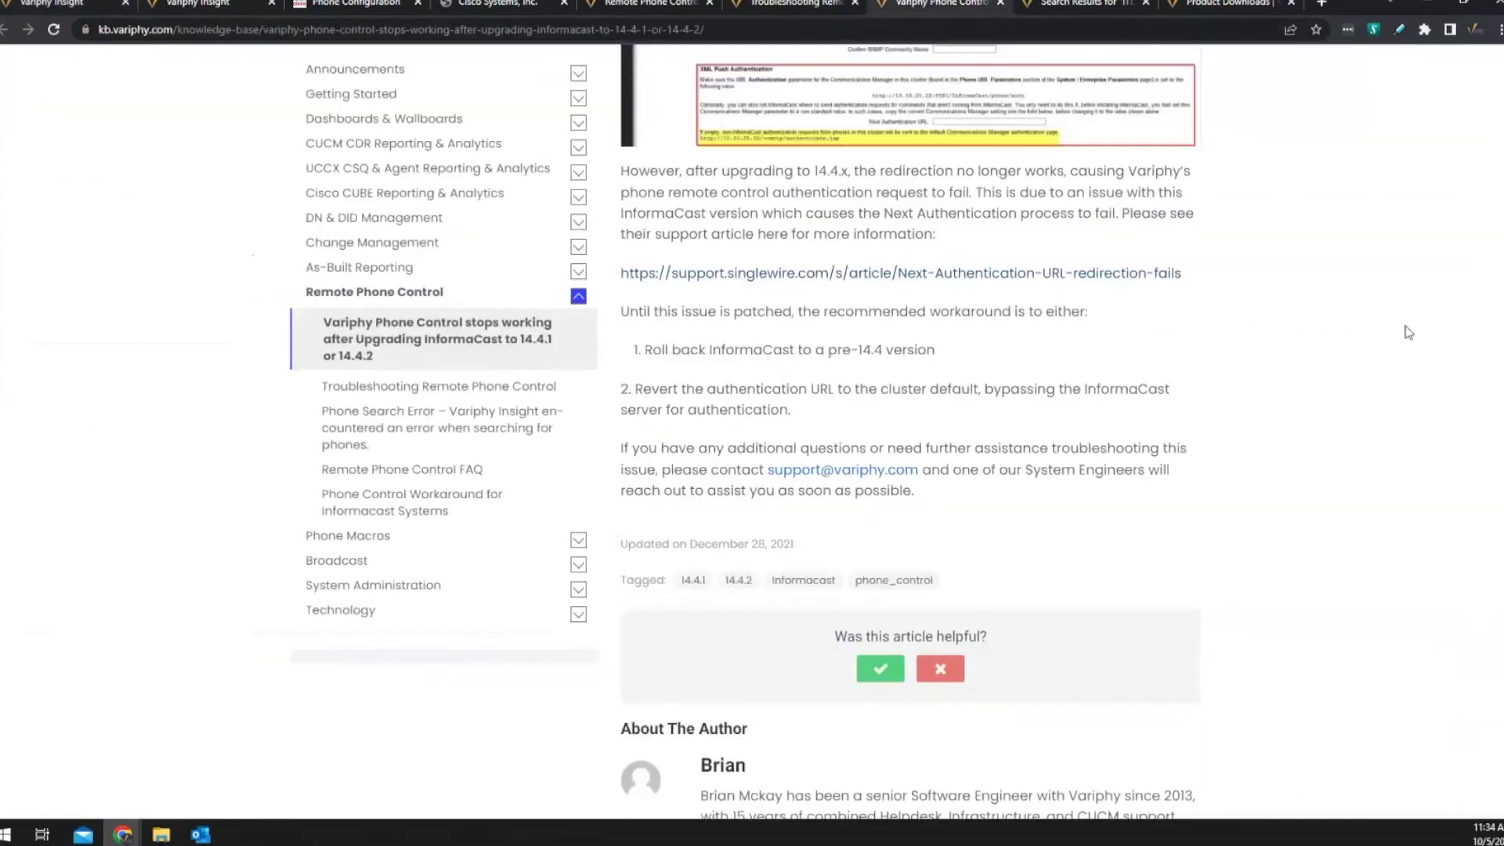
pyautogui.scroll(10, 1418, 321)
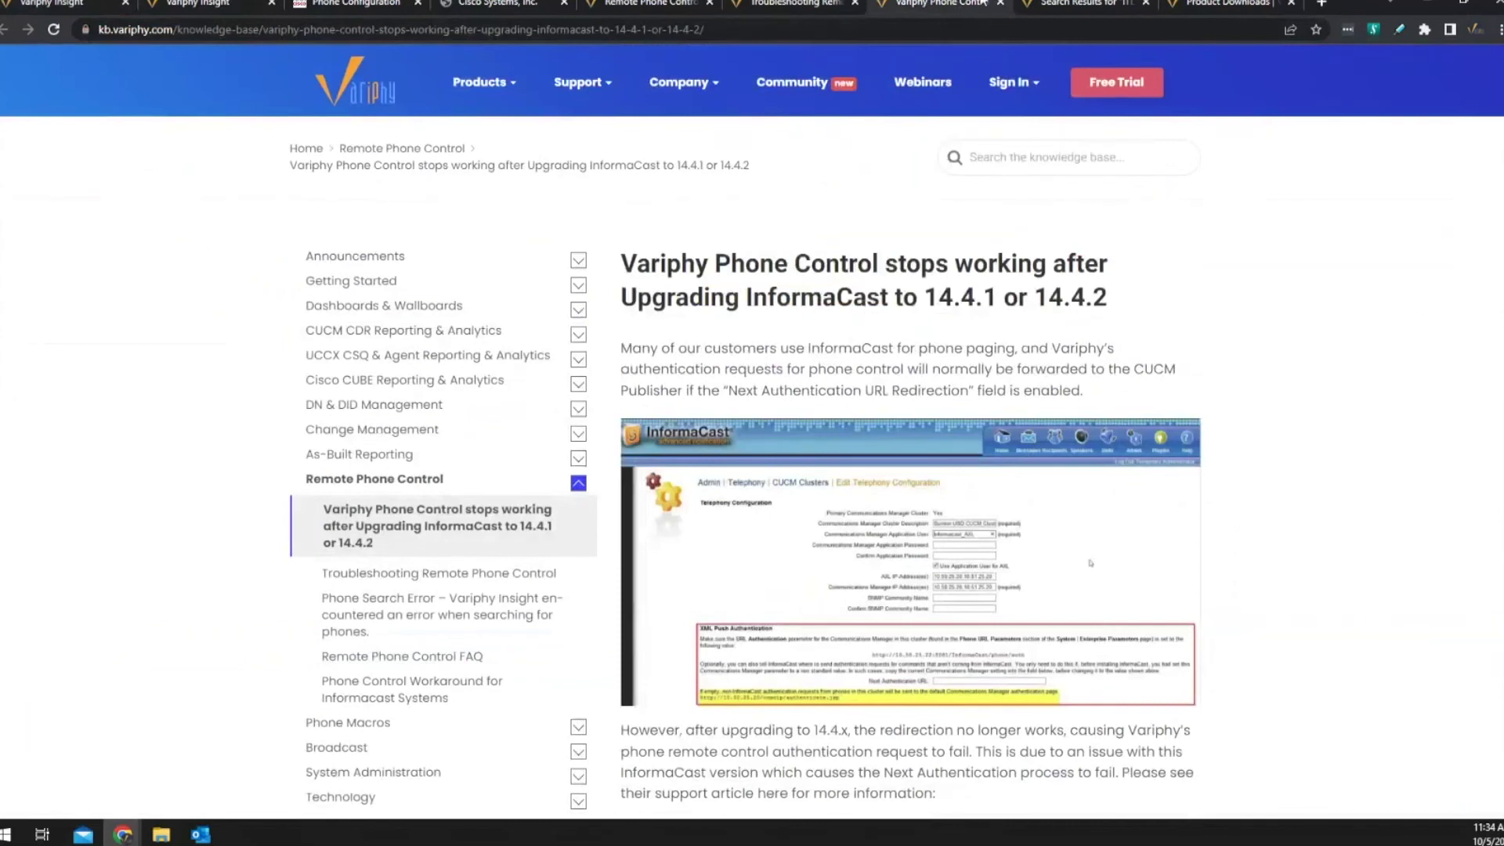
pyautogui.click(1115, 4)
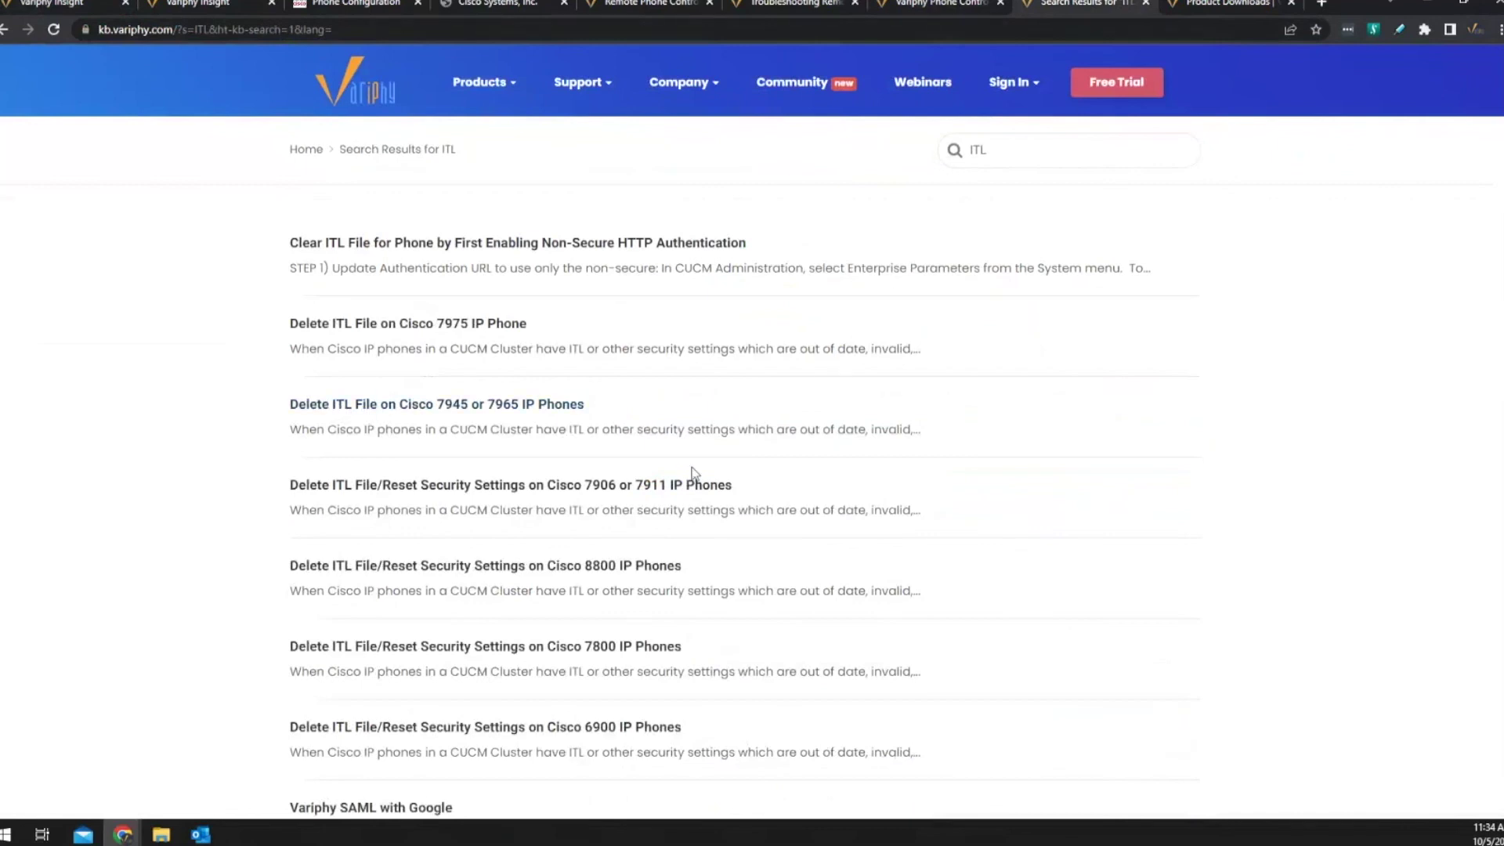
pyautogui.scroll(-2, 692, 473)
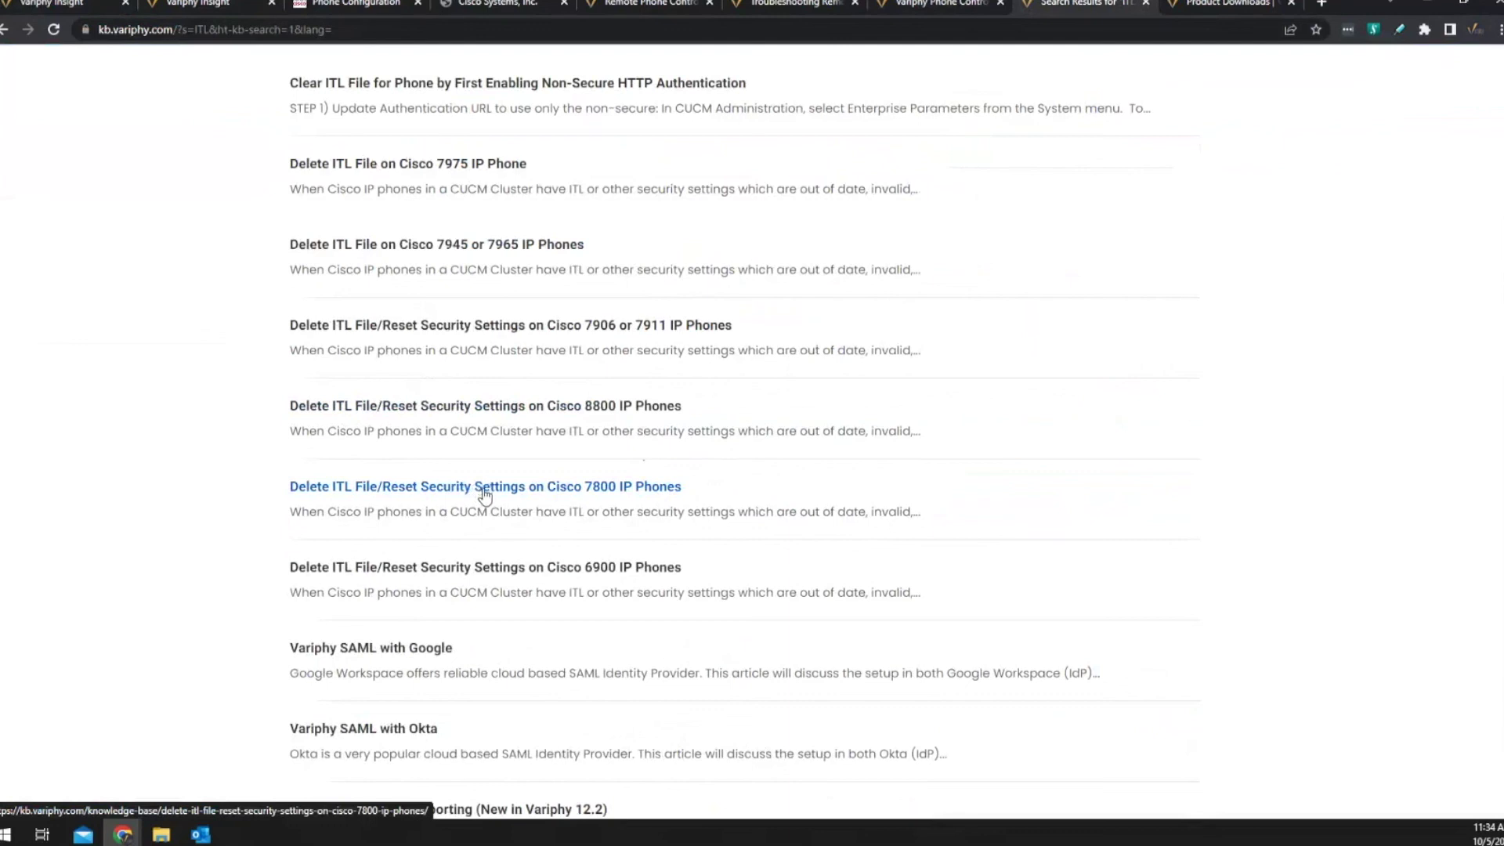
# Step: Open the article on deleting the ITL file on Cisco 7800 IP phones and examine its reset process from Step 1 through Step 5
pyautogui.click(484, 491)
pyautogui.scroll(-9, 1174, 439)
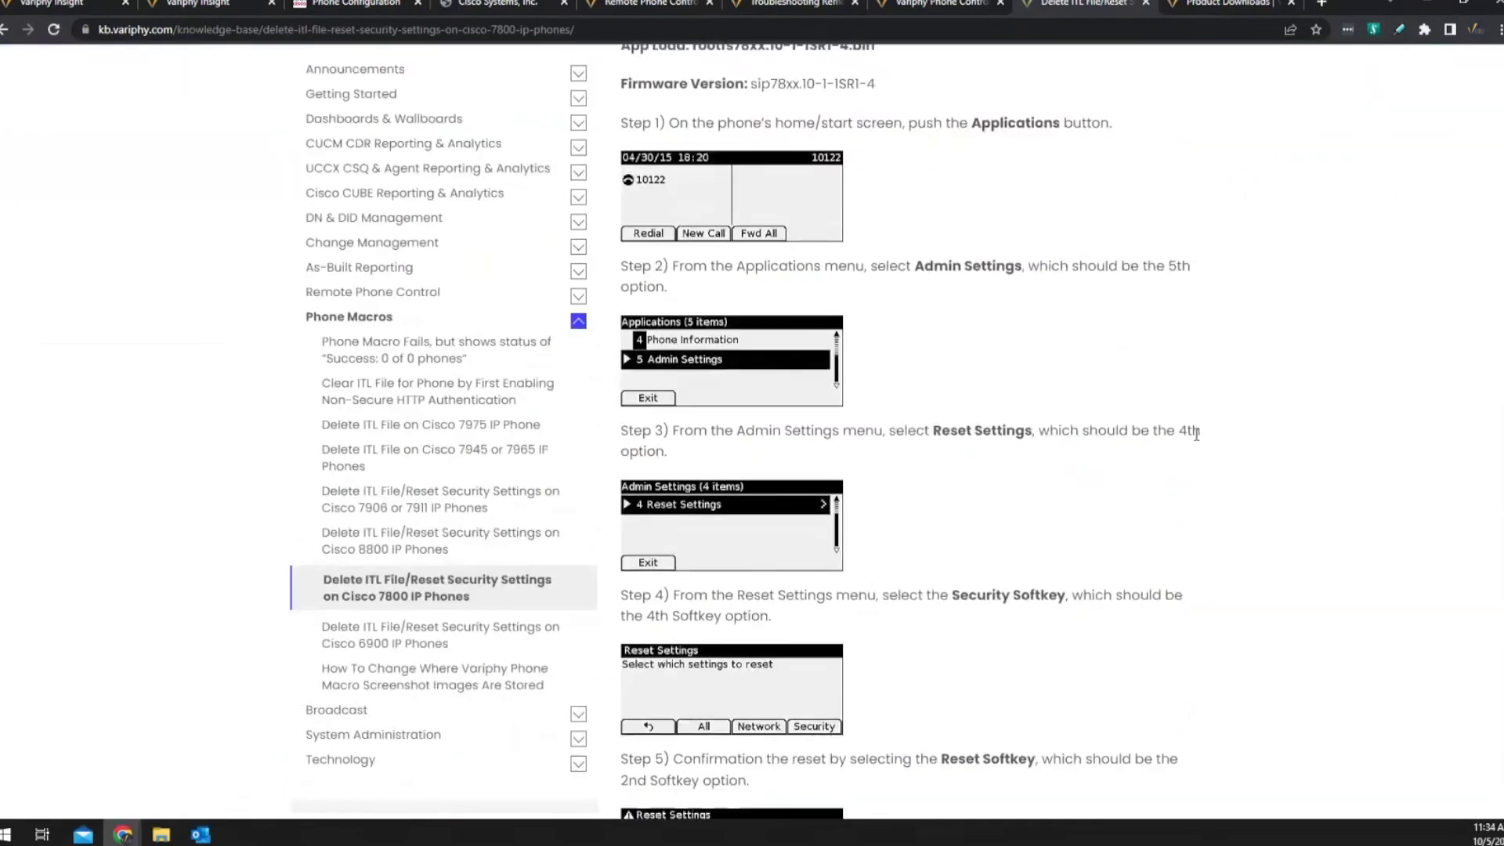
pyautogui.scroll(-6, 1196, 434)
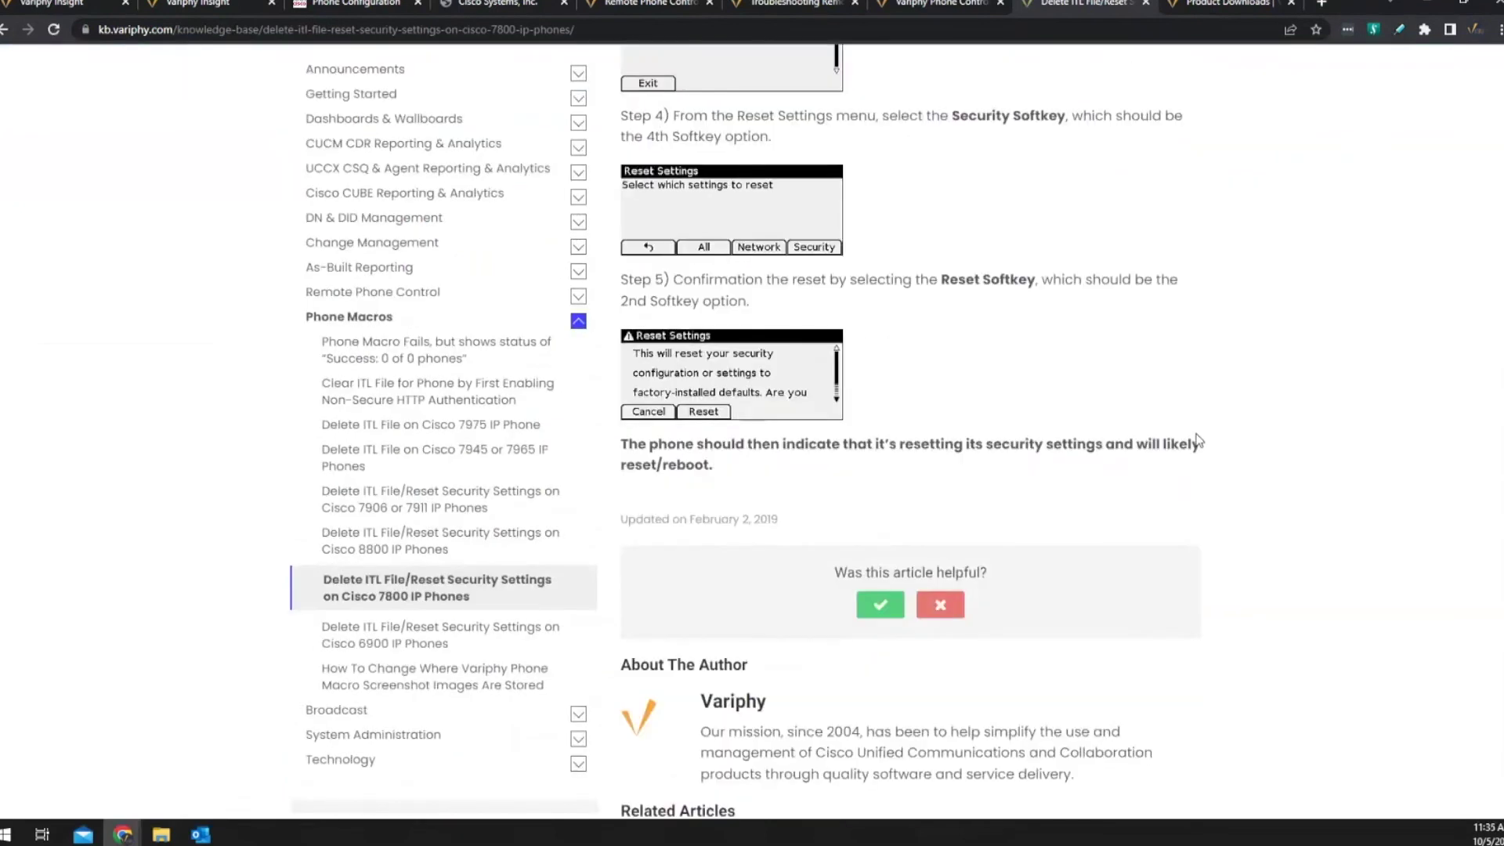
pyautogui.scroll(9, 1245, 429)
pyautogui.scroll(-10, 1245, 430)
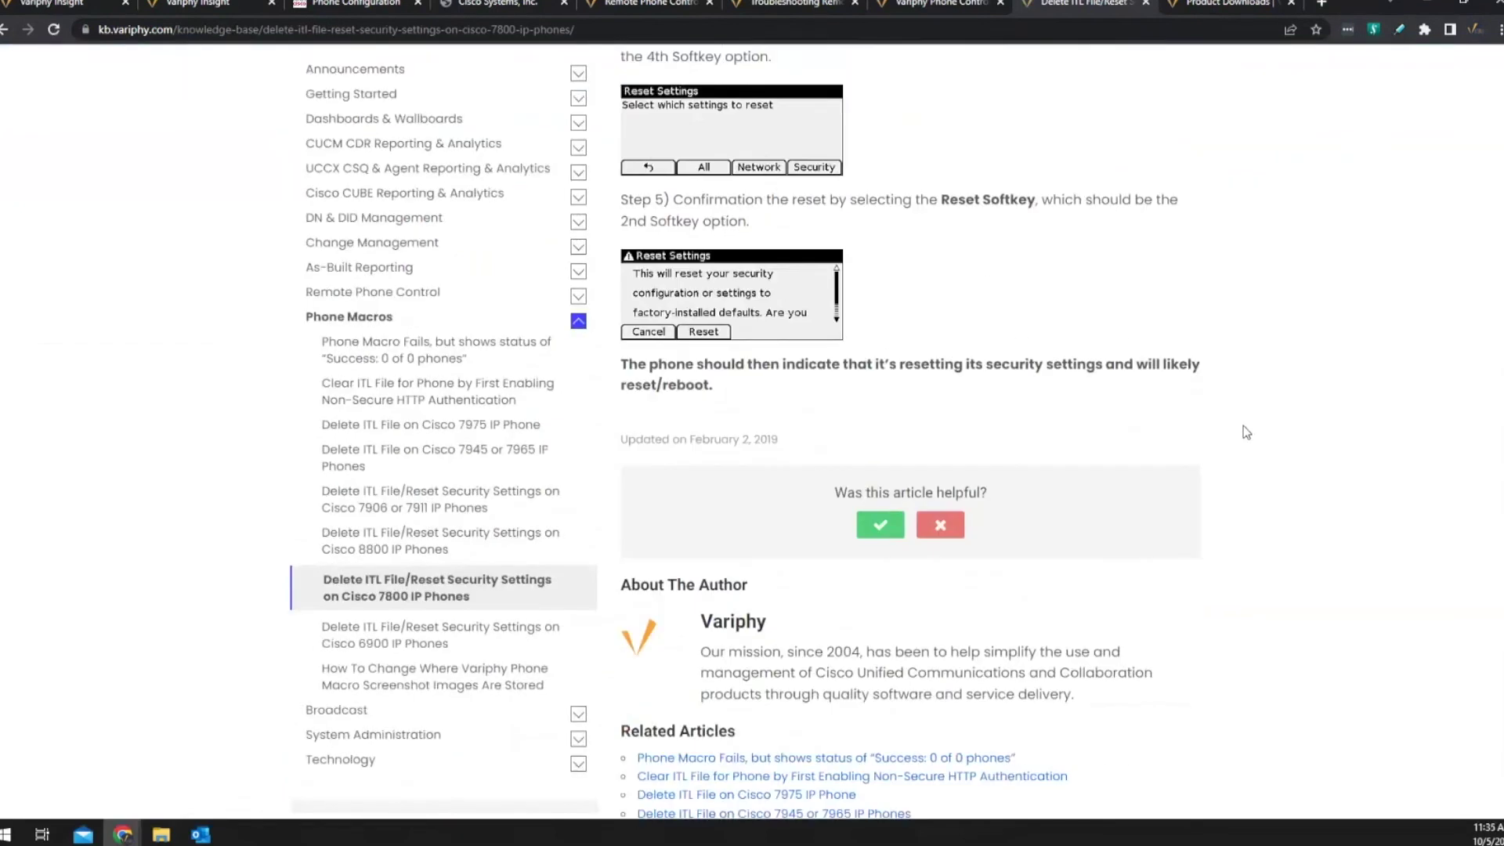
pyautogui.scroll(15, 1257, 429)
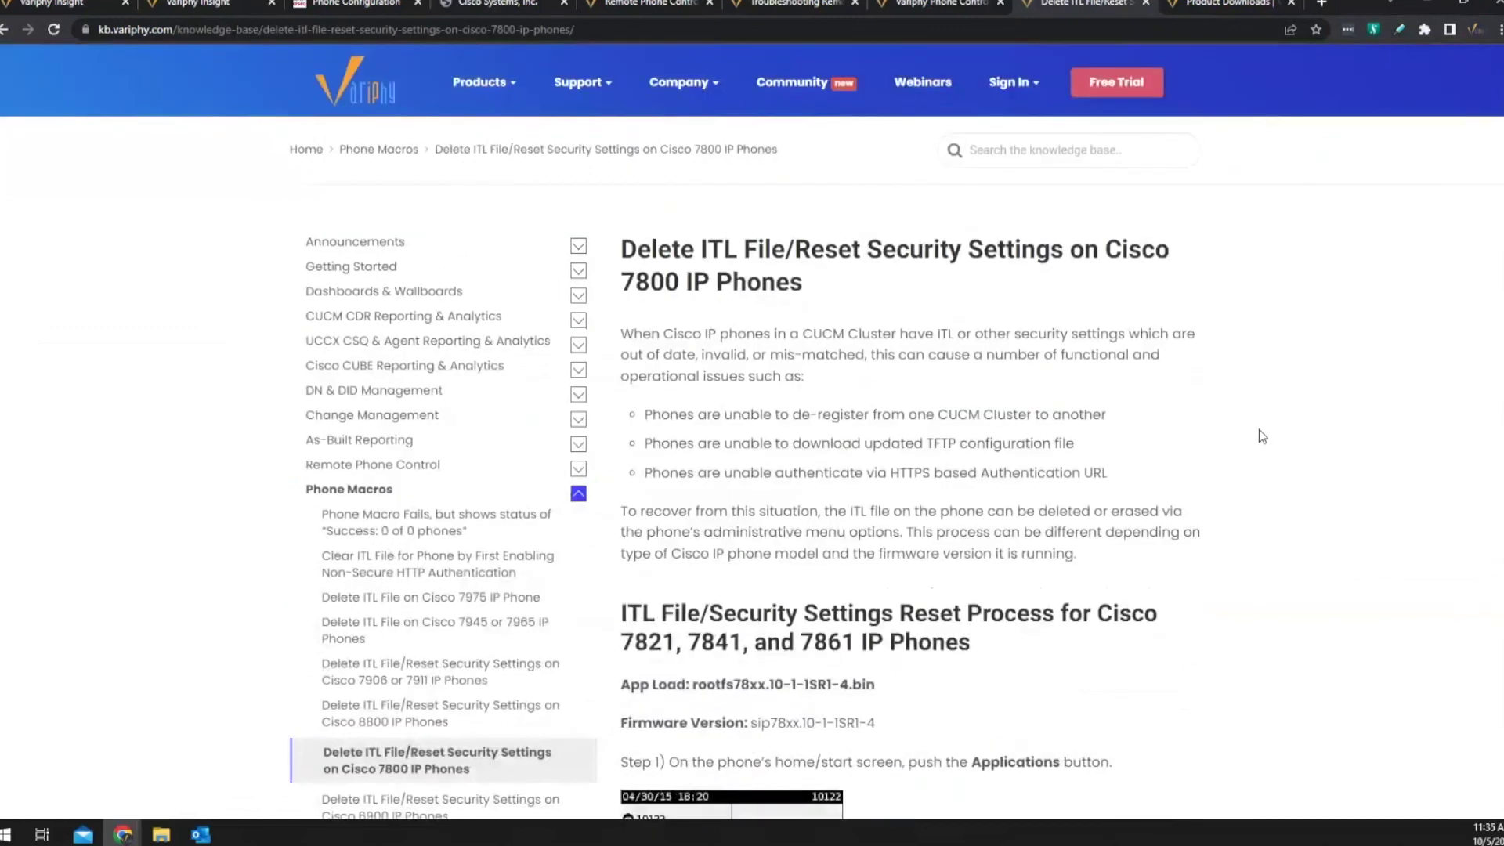
pyautogui.scroll(-9, 1258, 429)
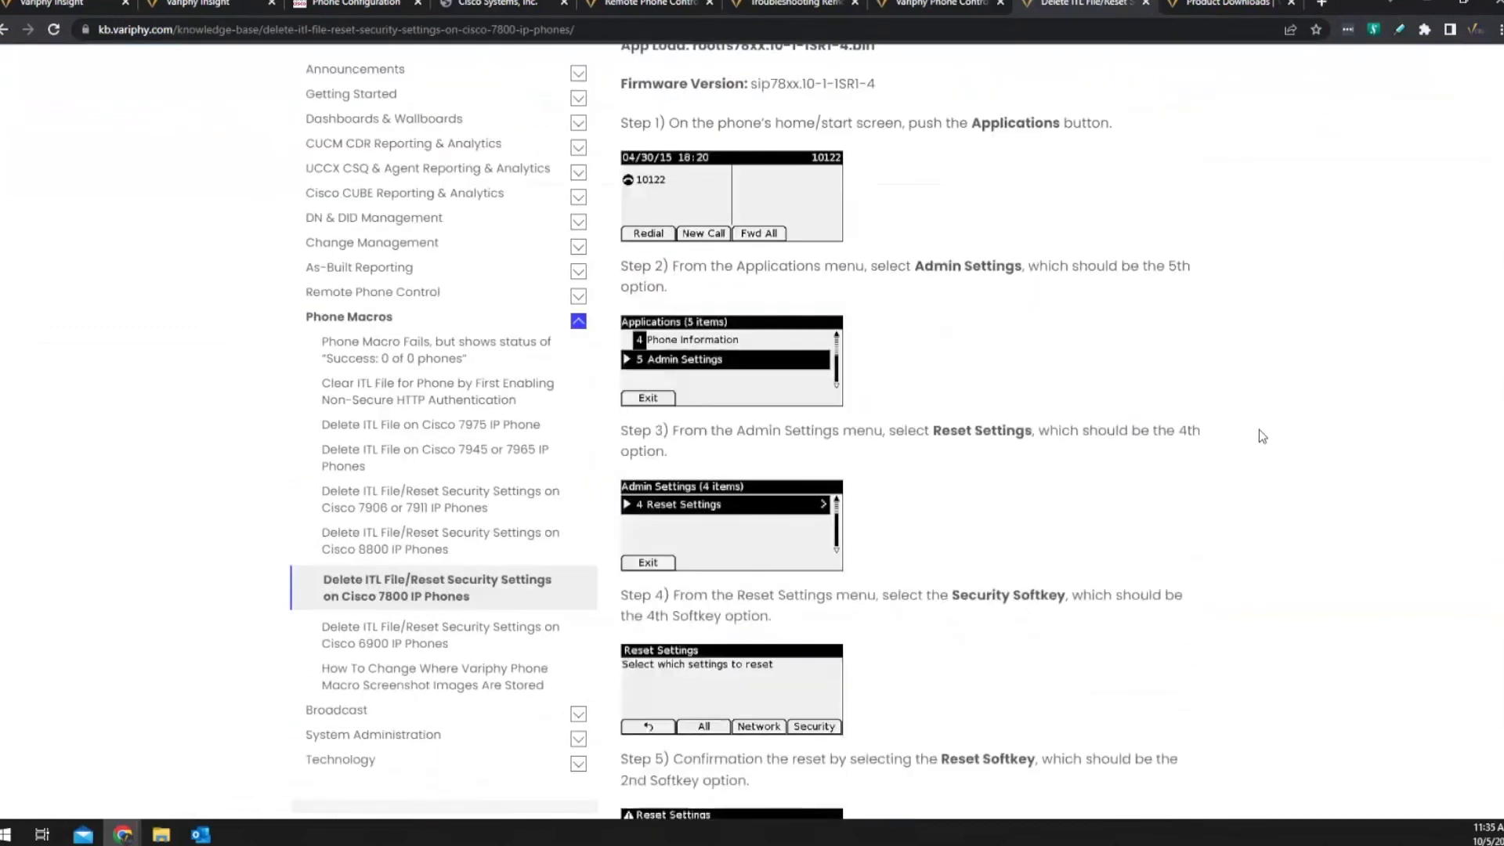
pyautogui.scroll(9, 1257, 429)
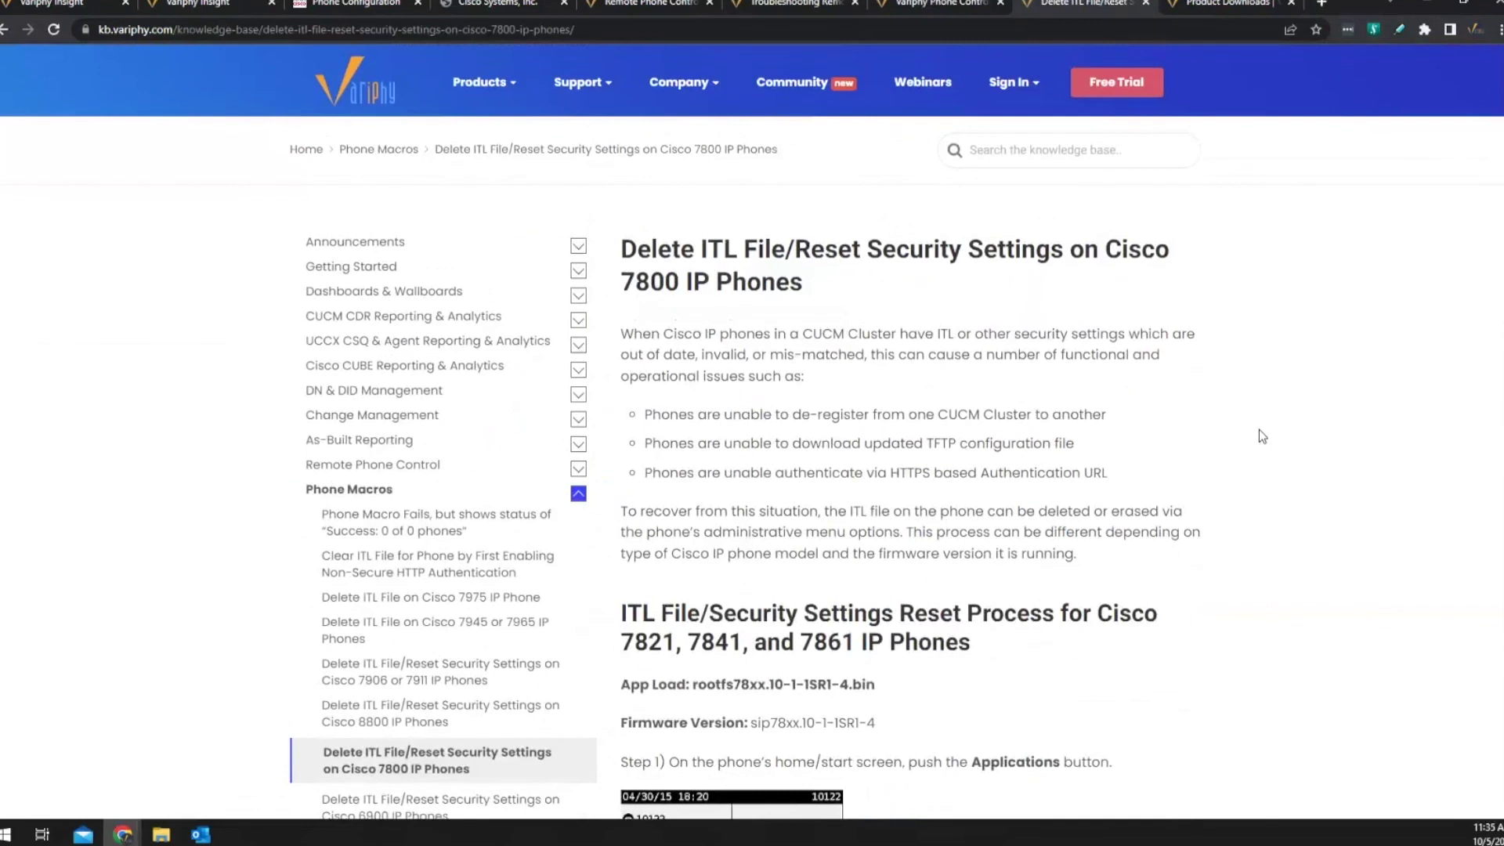